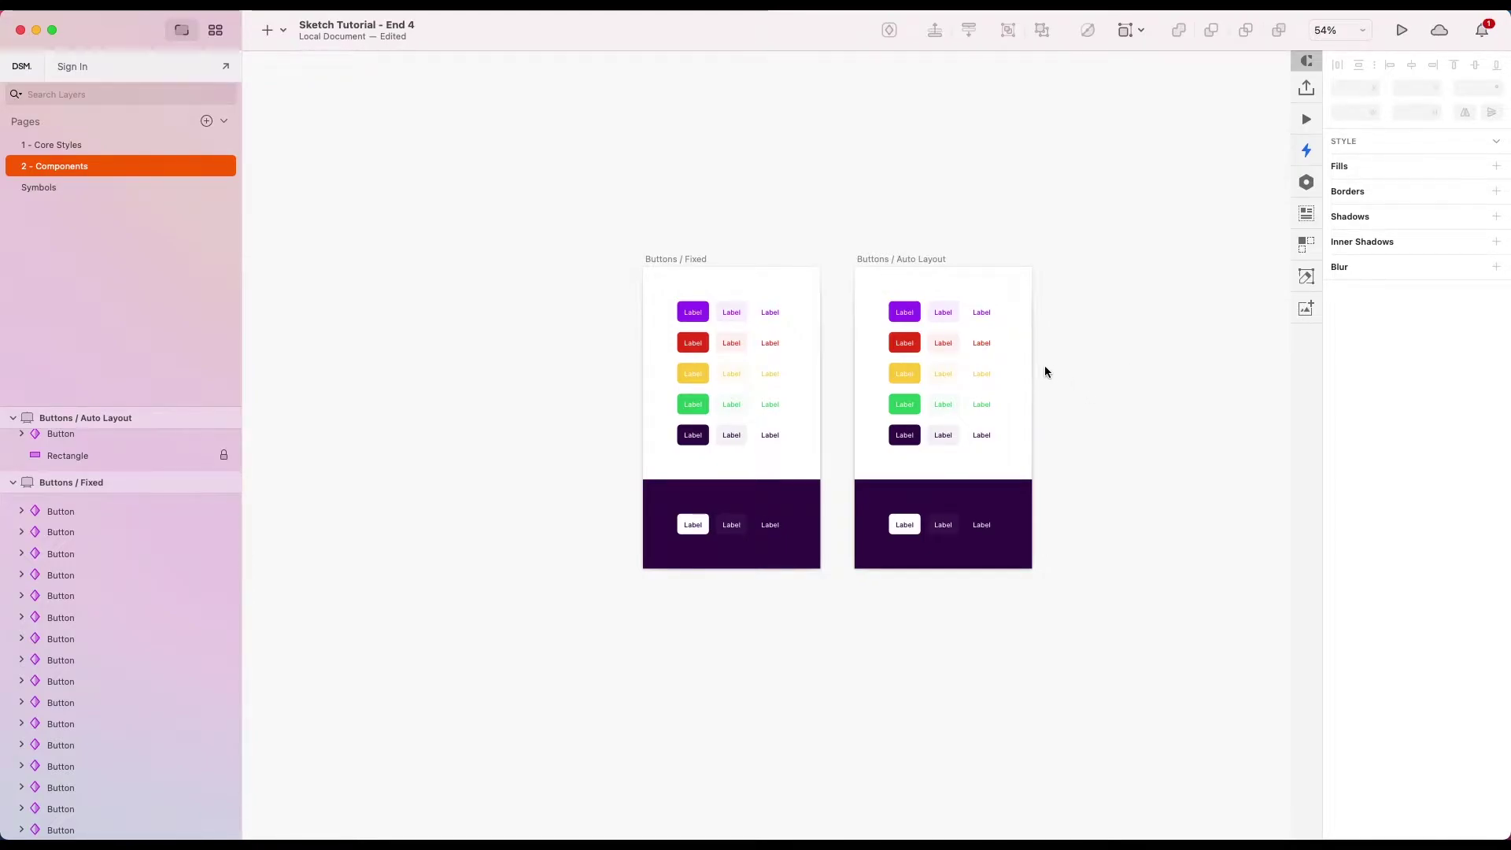
- Switch from the Components page to the Symbols page with the container symbols
{"action": "scroll", "coordinate": [980, 376], "scroll_direction": "up", "scroll_amount": 5}
{"action": "scroll", "coordinate": [1183, 403], "scroll_direction": "down", "scroll_amount": 1}
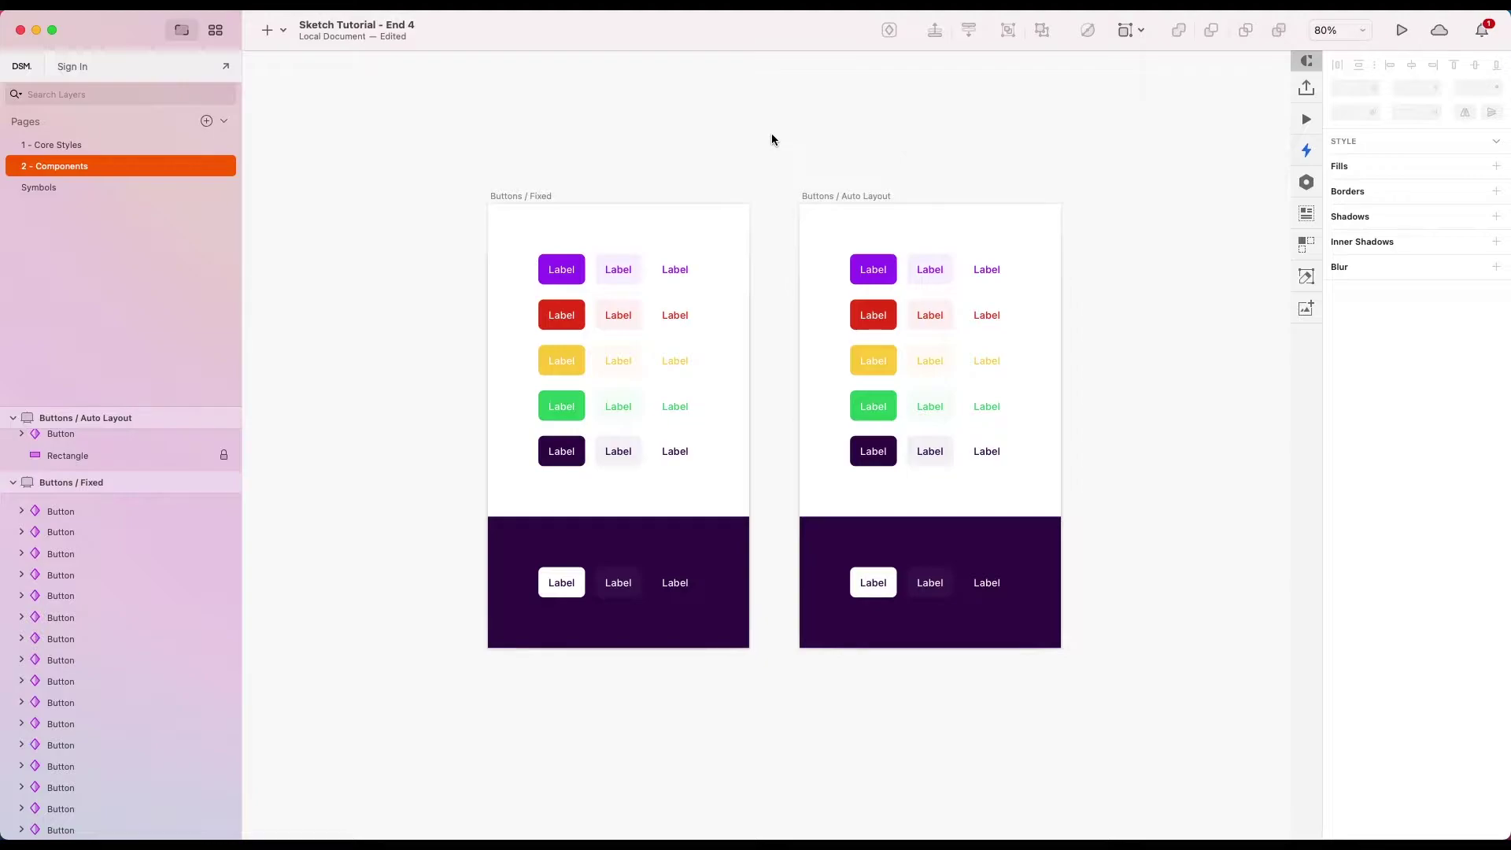
{"action": "key", "text": "Page_Down"}
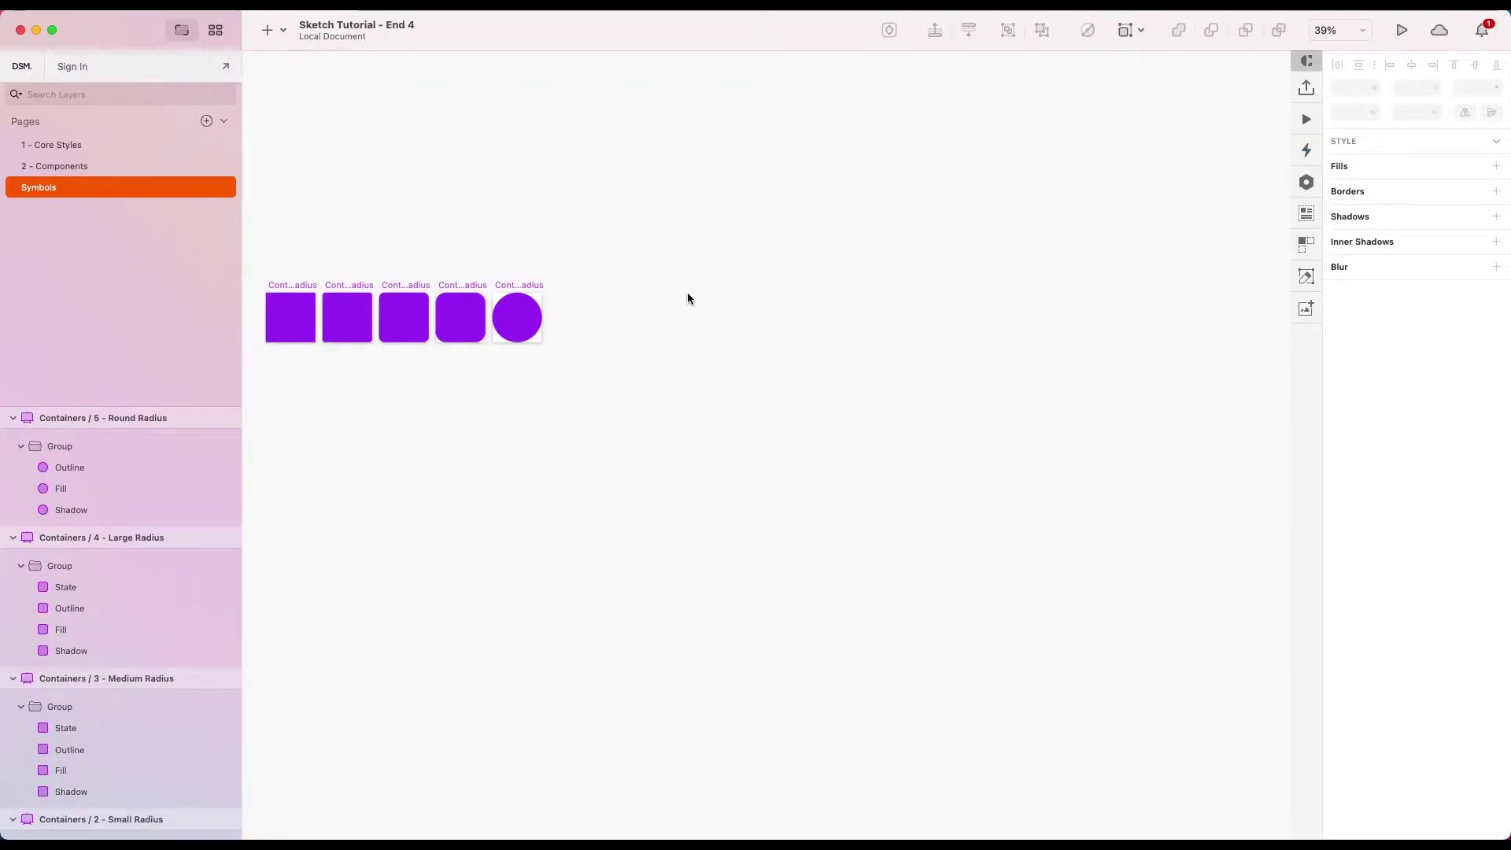
{"action": "scroll", "coordinate": [664, 305], "scroll_direction": "down", "scroll_amount": 1}
{"action": "scroll", "coordinate": [664, 305], "scroll_direction": "left", "scroll_amount": 3}
{"action": "scroll", "coordinate": [503, 296], "scroll_direction": "up", "scroll_amount": 3}
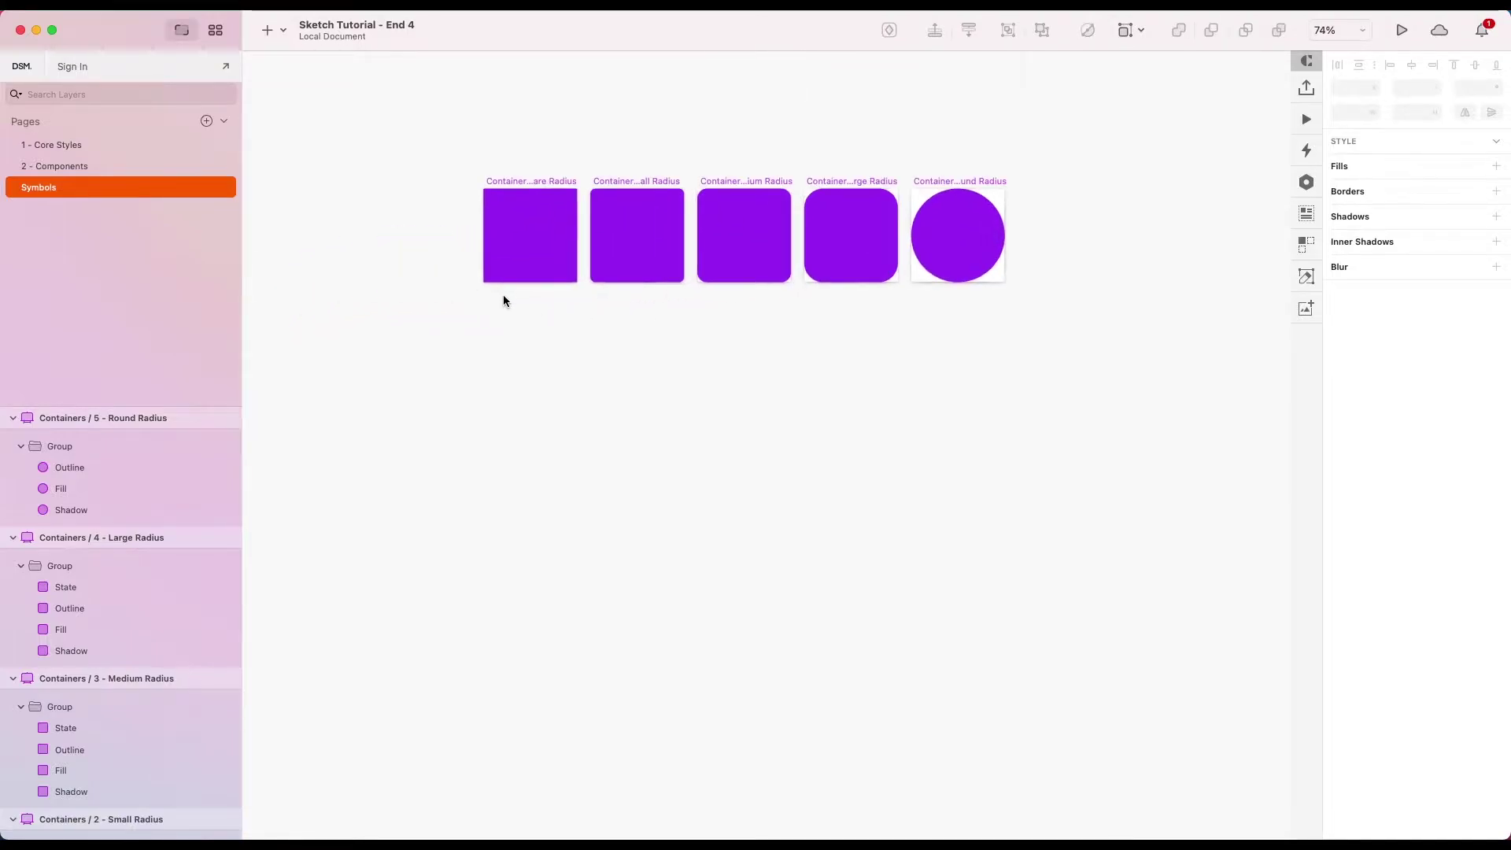
{"action": "scroll", "coordinate": [503, 299], "scroll_direction": "up", "scroll_amount": 3}
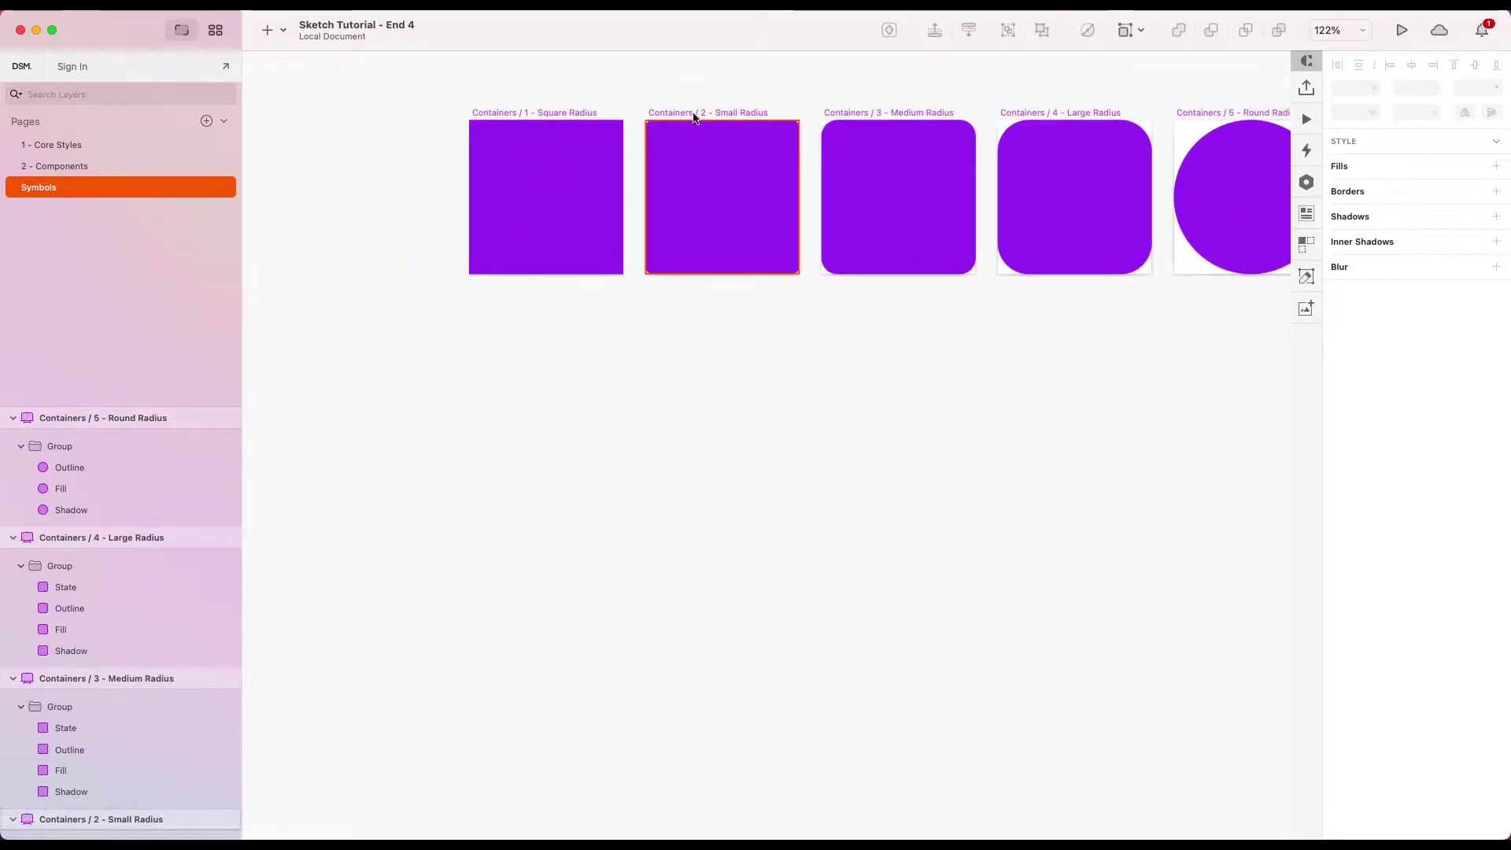
- Insert the document symbol Containers / 2 - Small Radius below the Square Radius symbol and resize it to about 155 × 69
{"action": "left_click", "coordinate": [196, 8]}
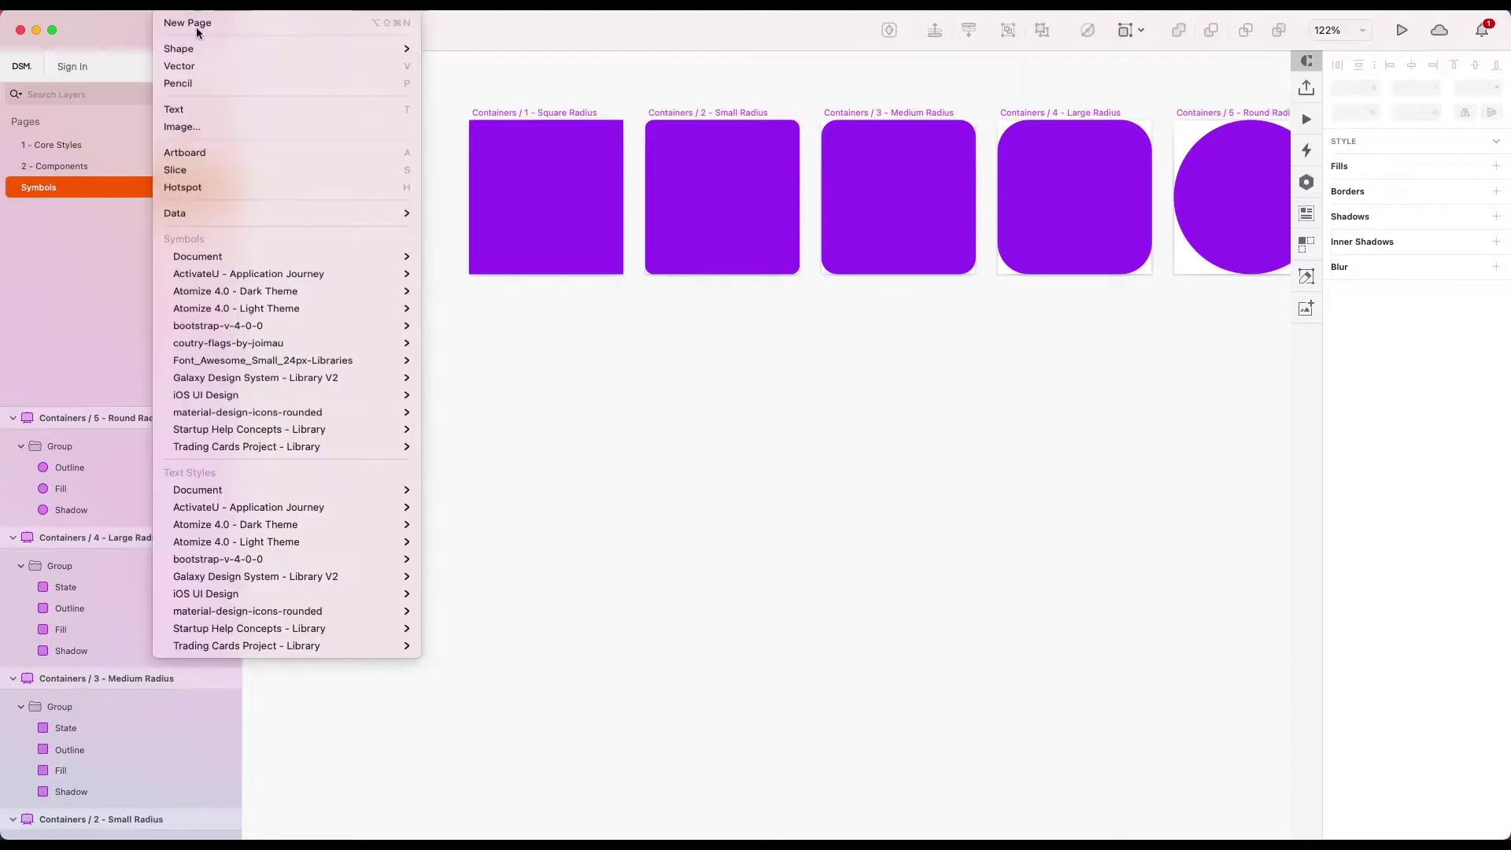
{"action": "mouse_move", "coordinate": [268, 256]}
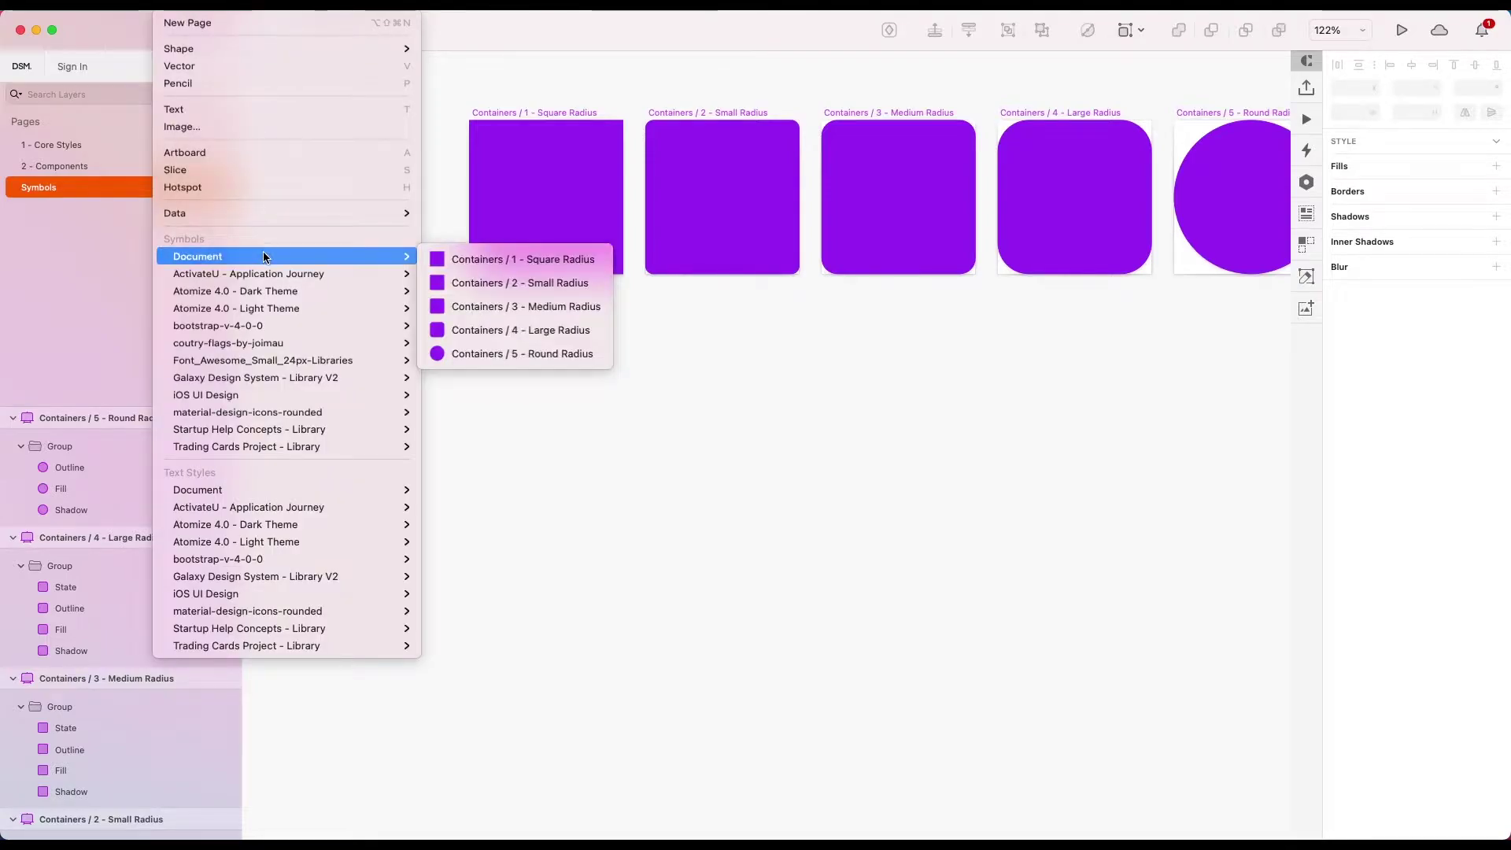
{"action": "left_click", "coordinate": [512, 282]}
{"action": "left_click", "coordinate": [547, 417]}
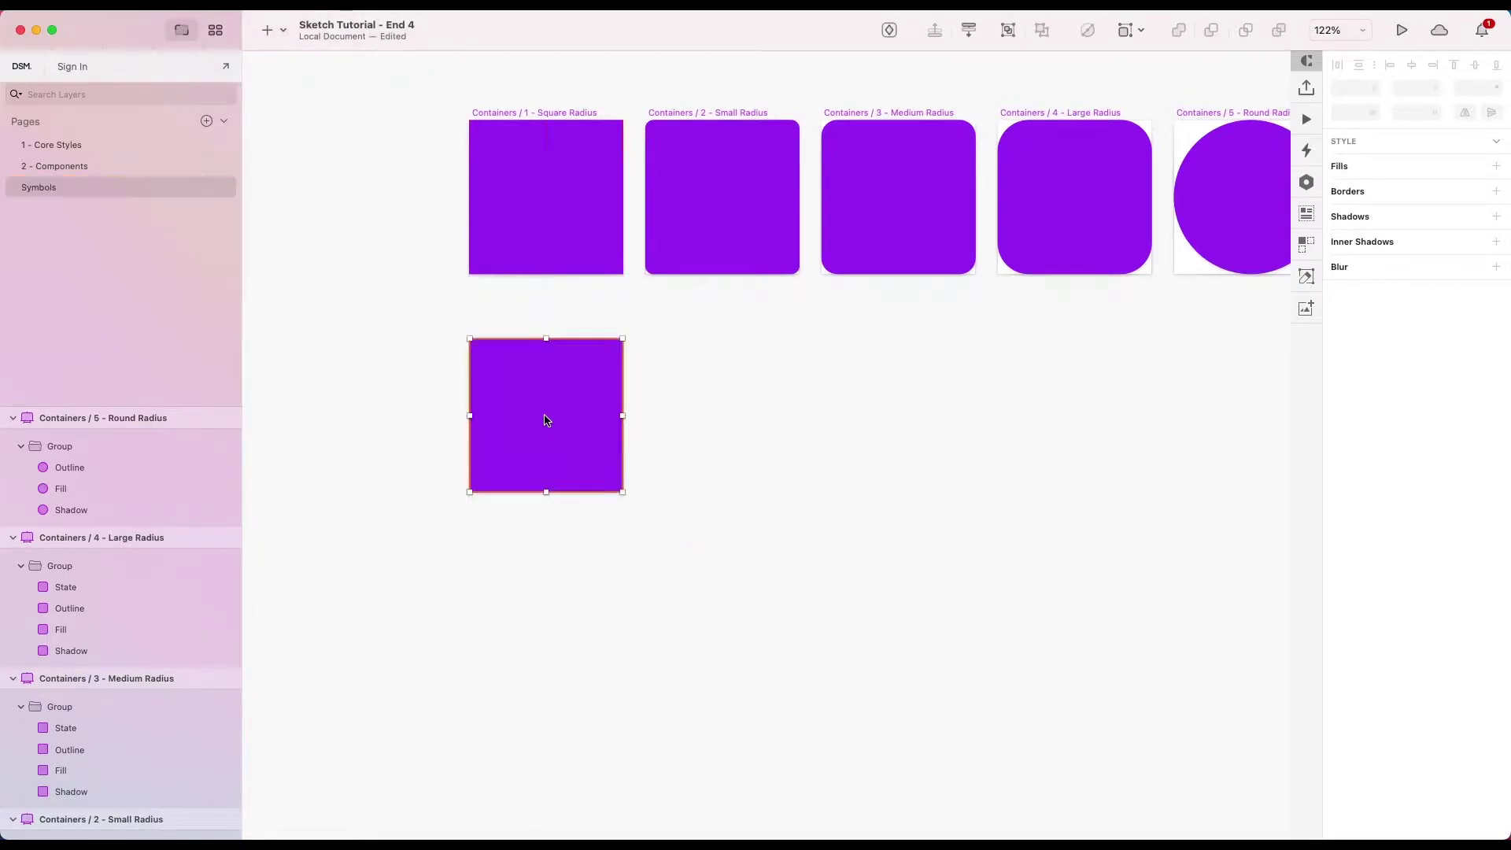
{"action": "left_click_drag", "start_coordinate": [620, 494], "coordinate": [618, 405]}
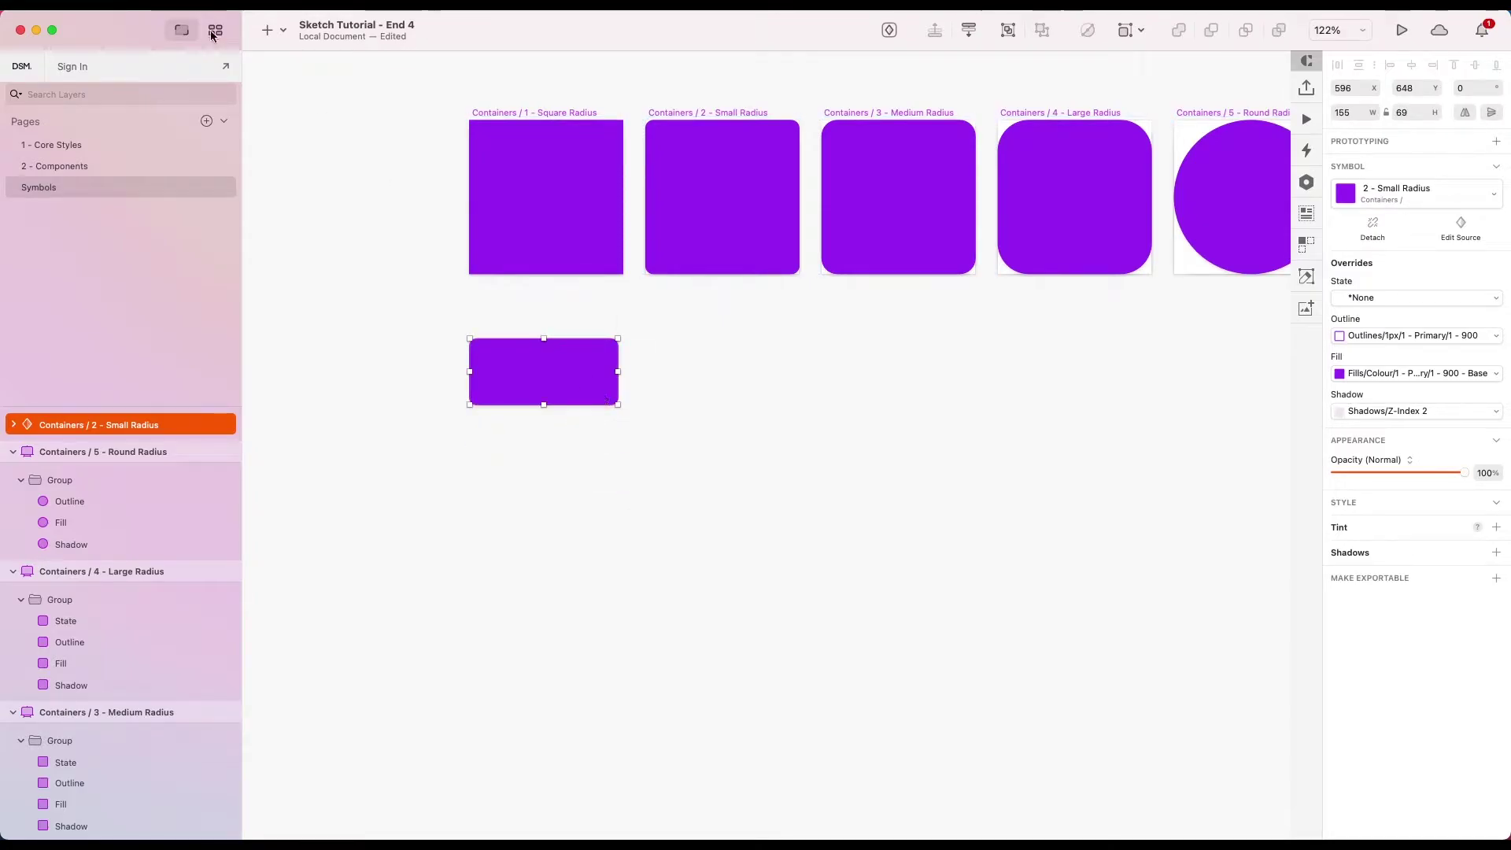
- Add the text "Label" over the container instance using the document text style 6 - Light / 1 - High Emphasis / 7 - Regular / 2 - Center
{"action": "left_click", "coordinate": [182, 7]}
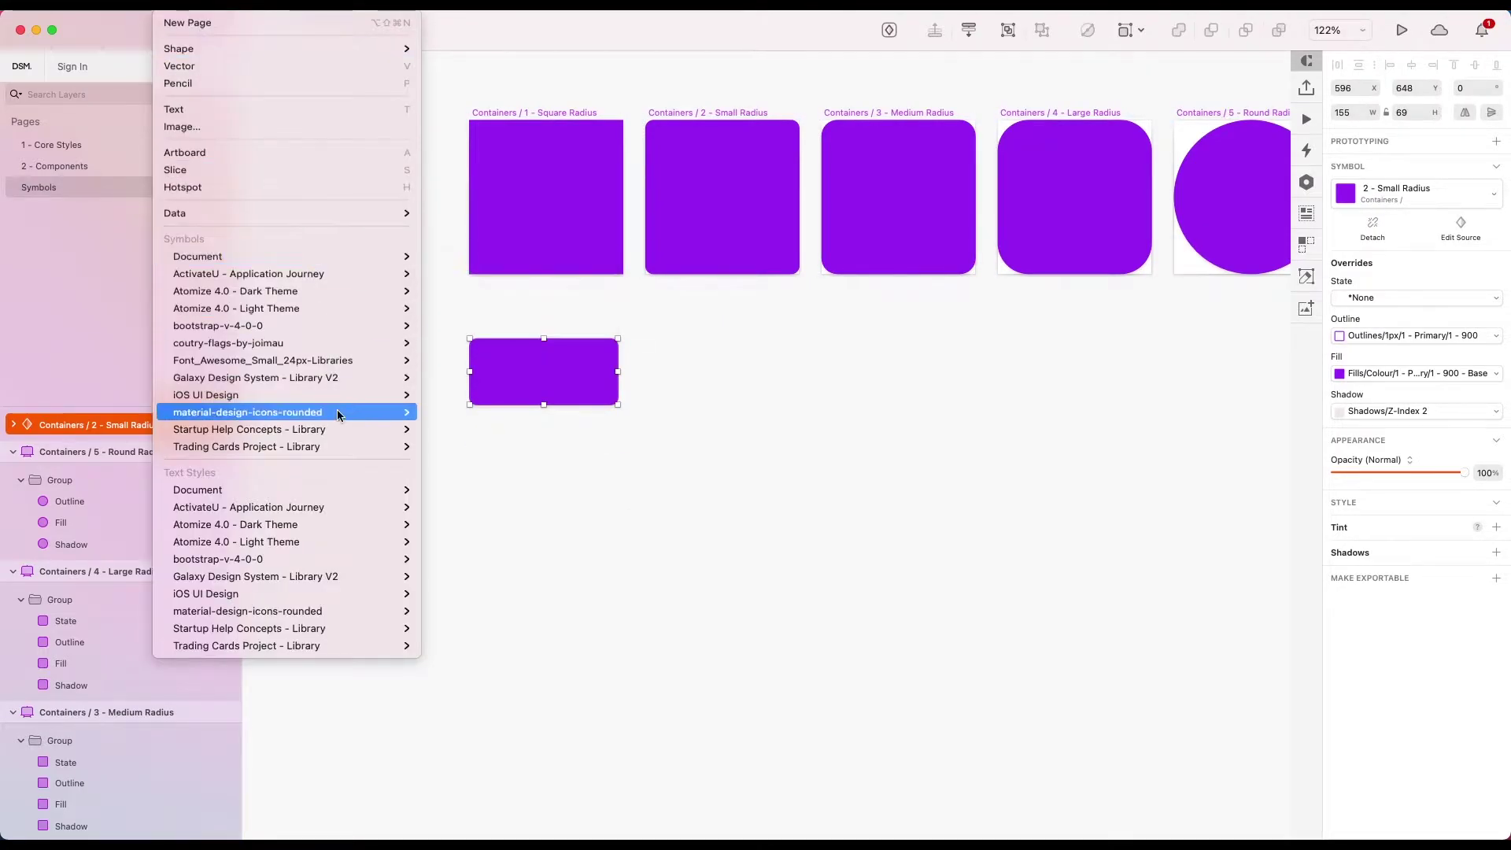
{"action": "mouse_move", "coordinate": [340, 491]}
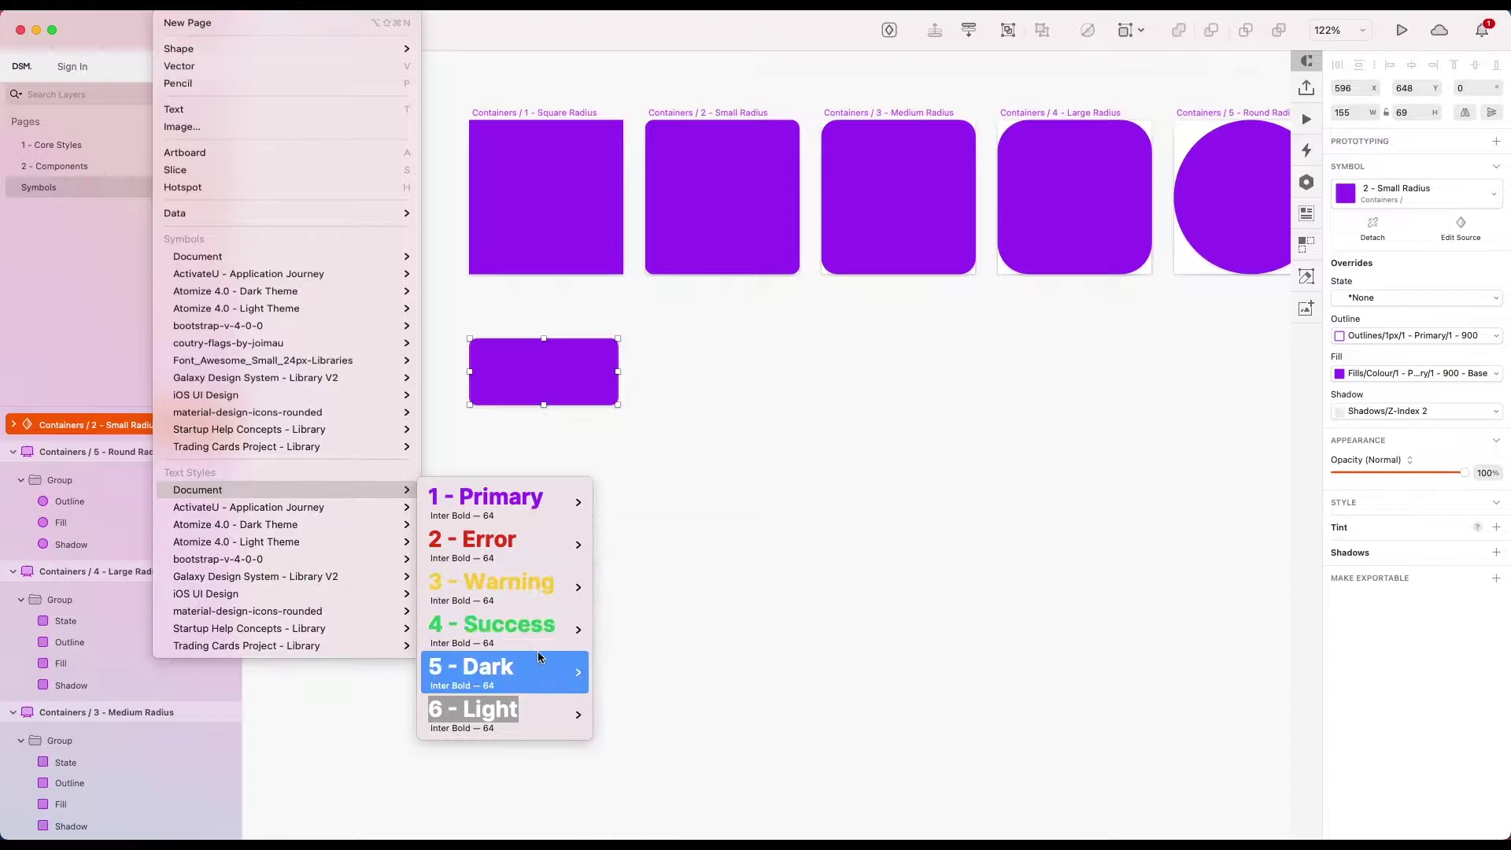
{"action": "mouse_move", "coordinate": [535, 670]}
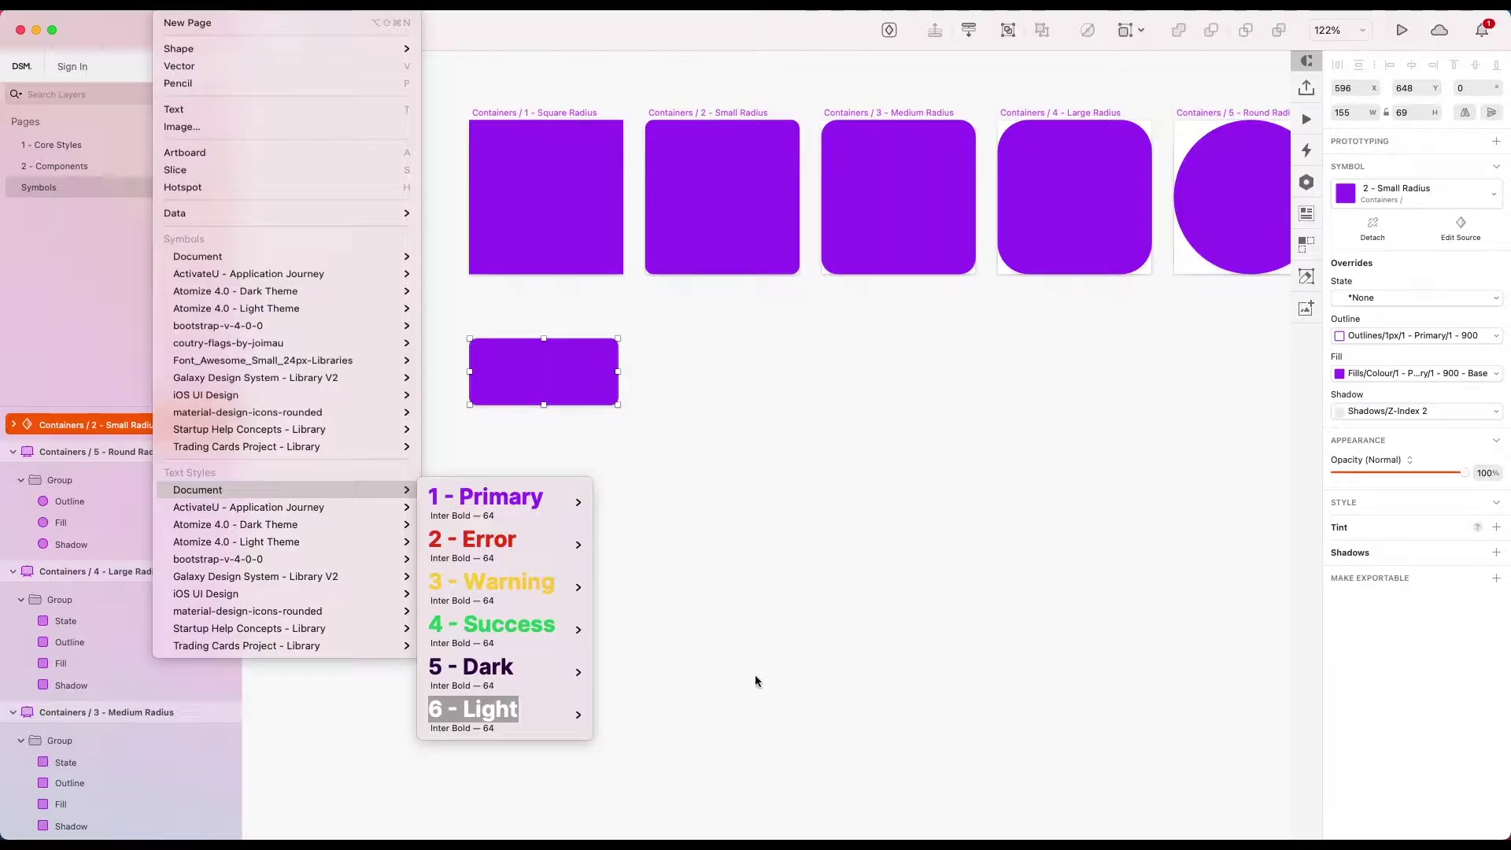
{"action": "mouse_move", "coordinate": [556, 515]}
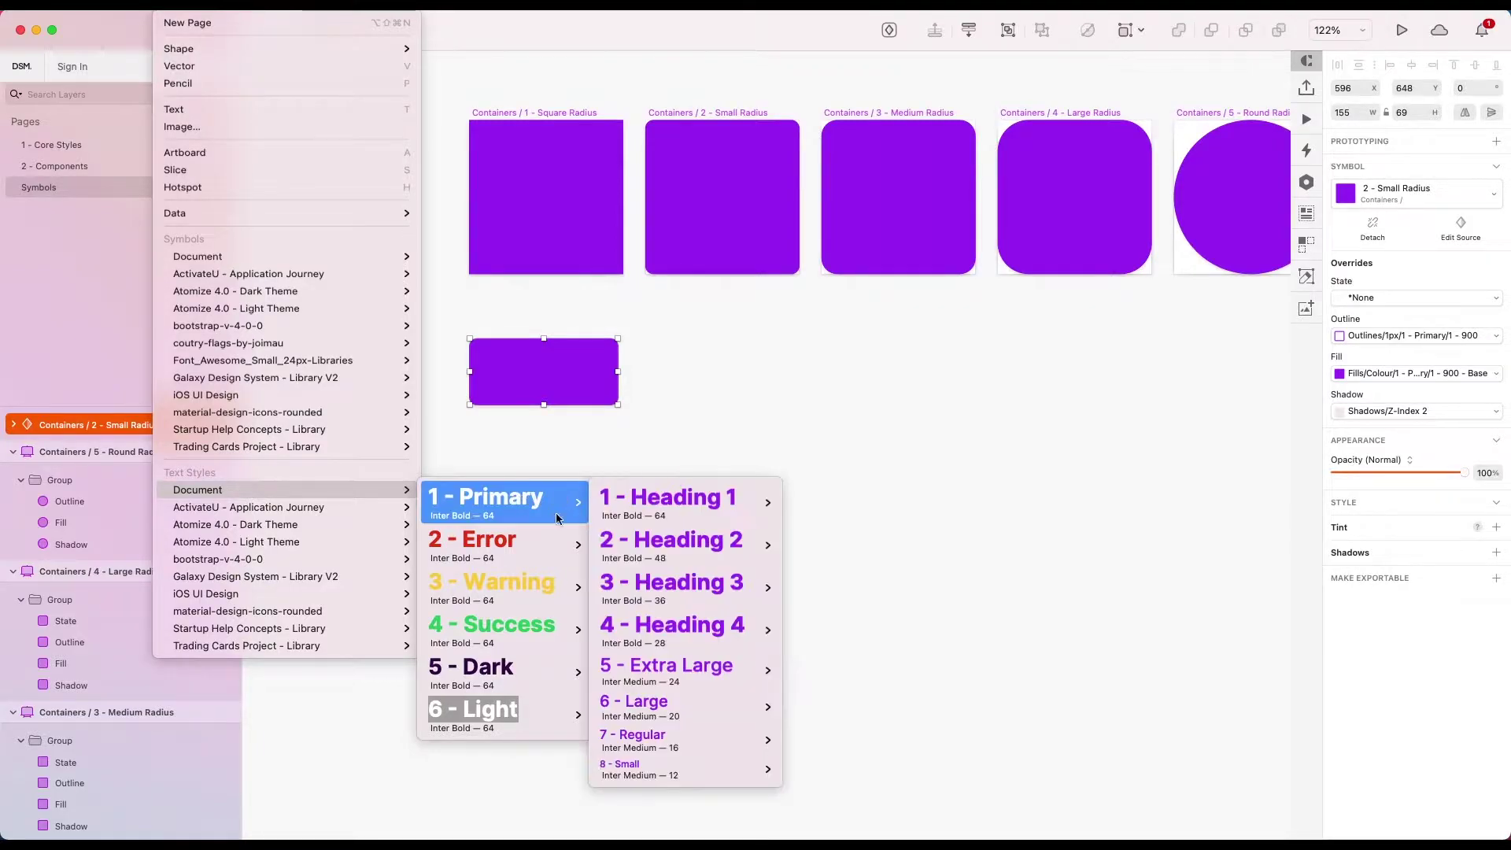
{"action": "mouse_move", "coordinate": [516, 592]}
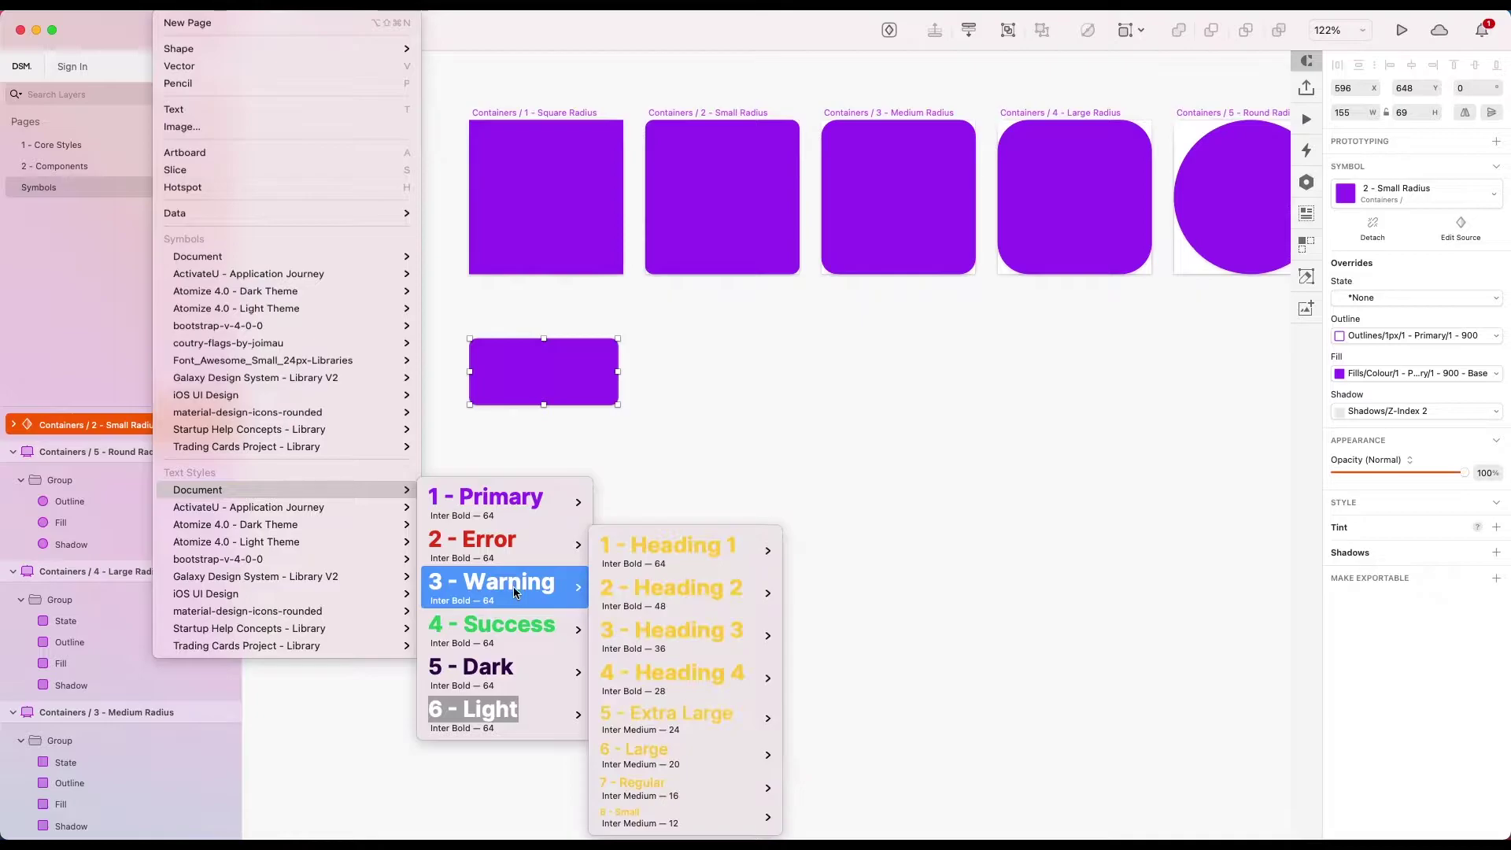
{"action": "mouse_move", "coordinate": [503, 626]}
{"action": "mouse_move", "coordinate": [669, 551]}
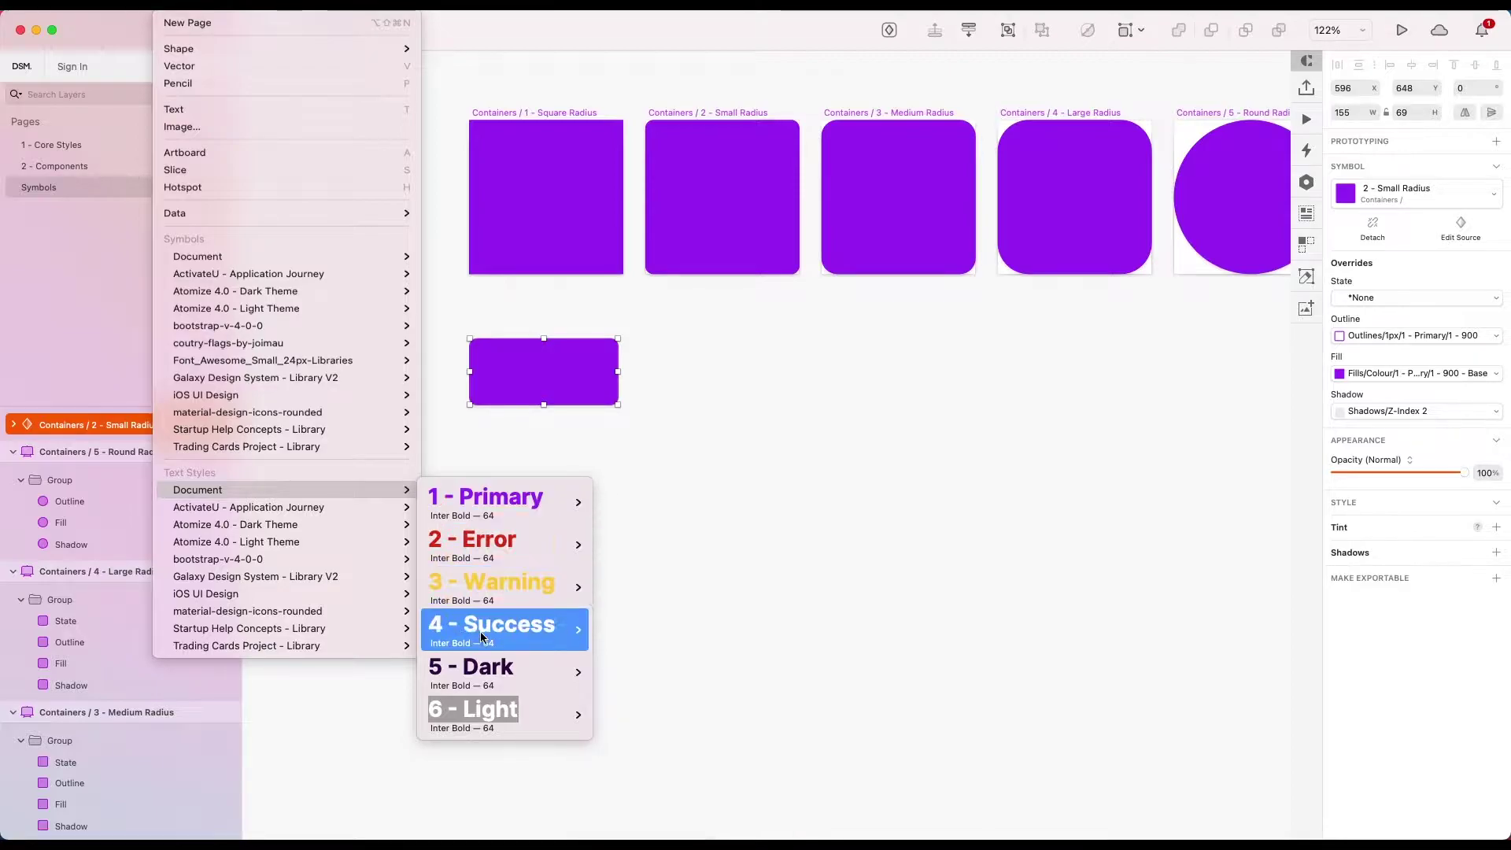
{"action": "mouse_move", "coordinate": [504, 713]}
{"action": "mouse_move", "coordinate": [682, 714]}
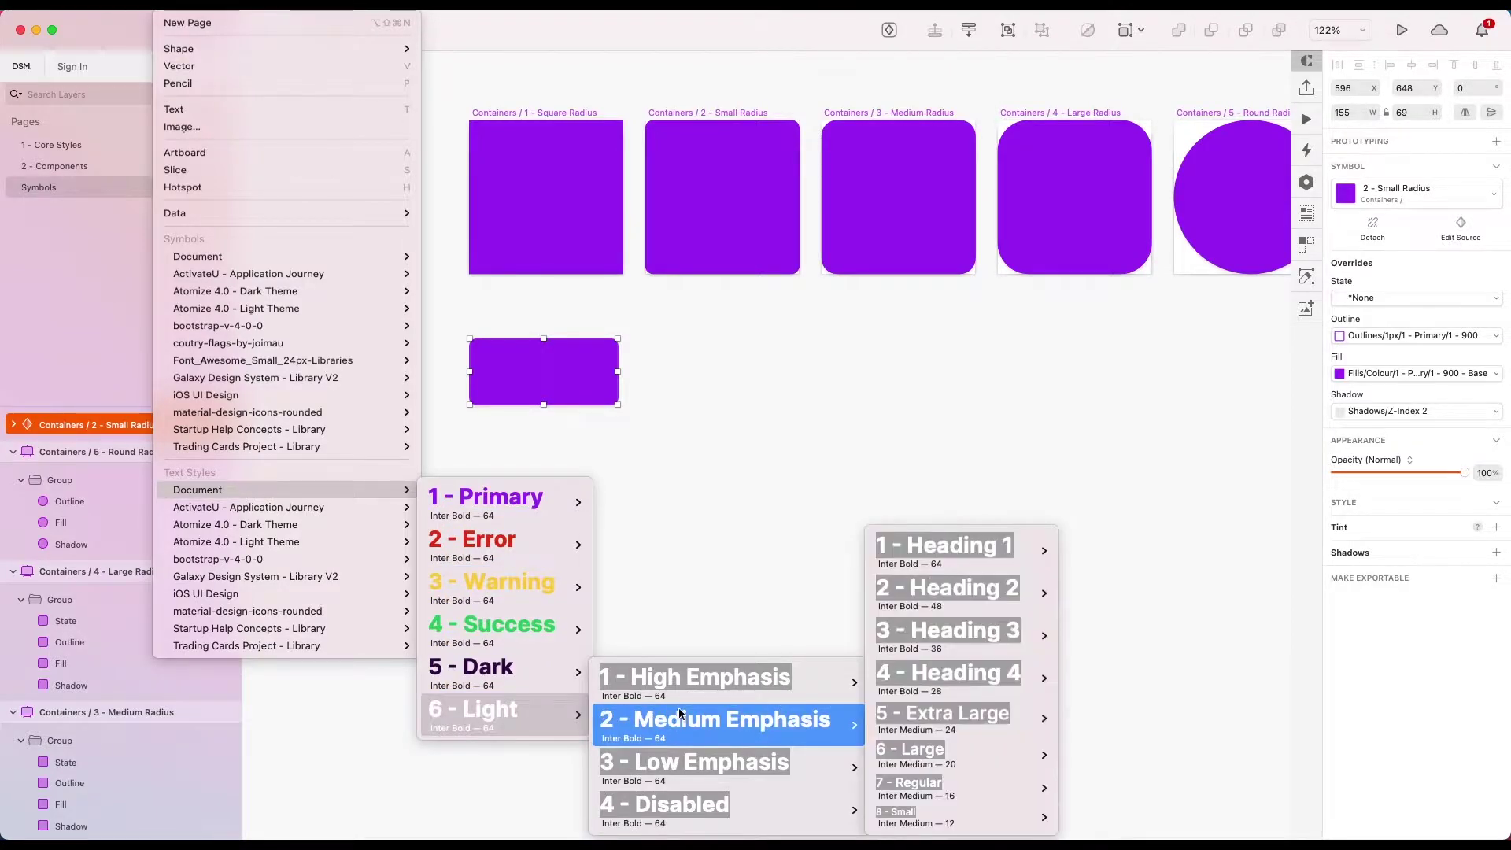
{"action": "mouse_move", "coordinate": [807, 683]}
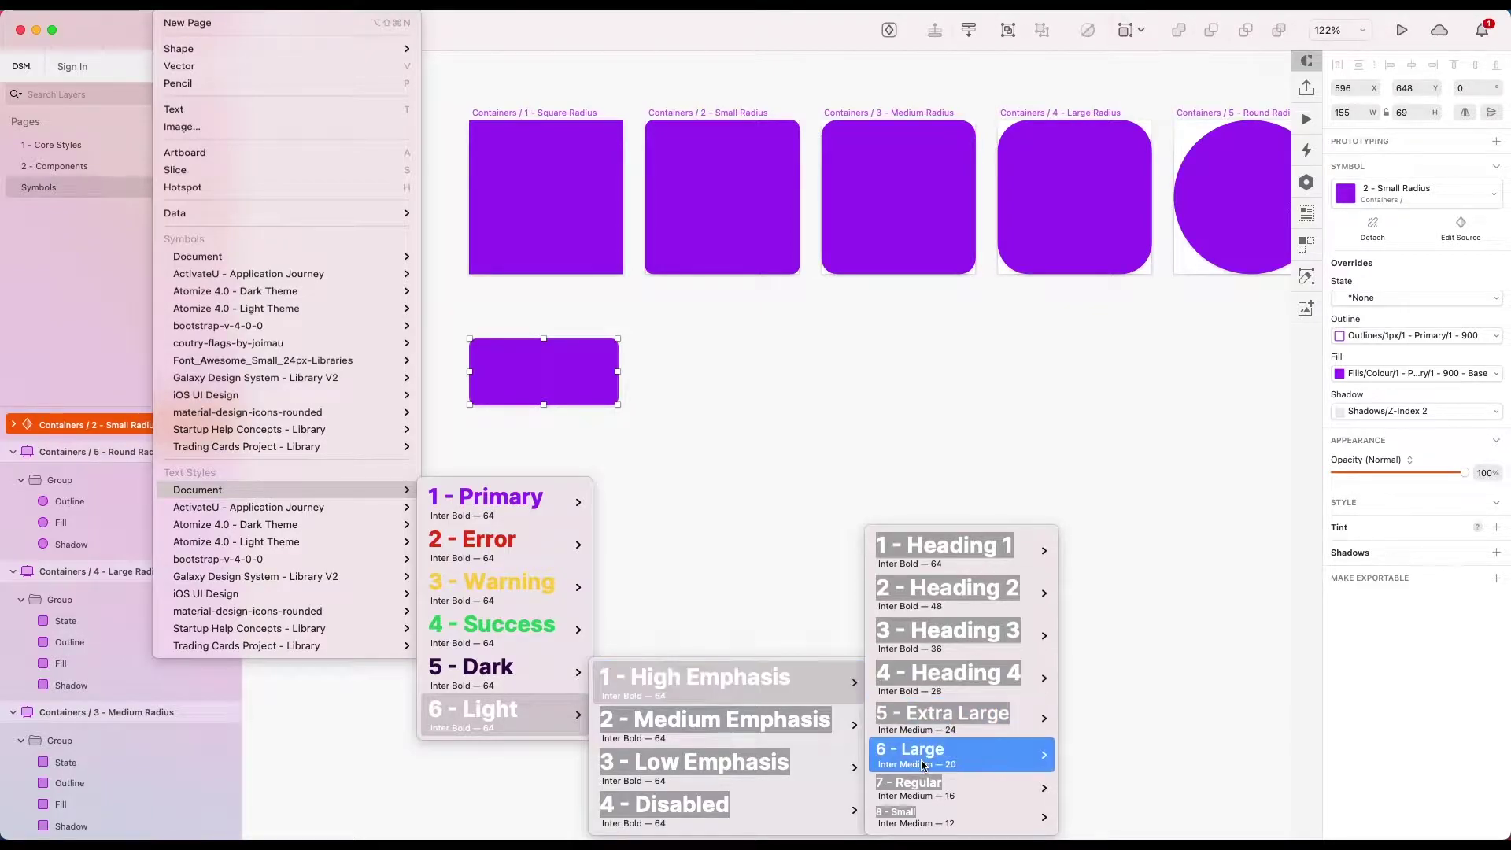
{"action": "mouse_move", "coordinate": [1048, 784]}
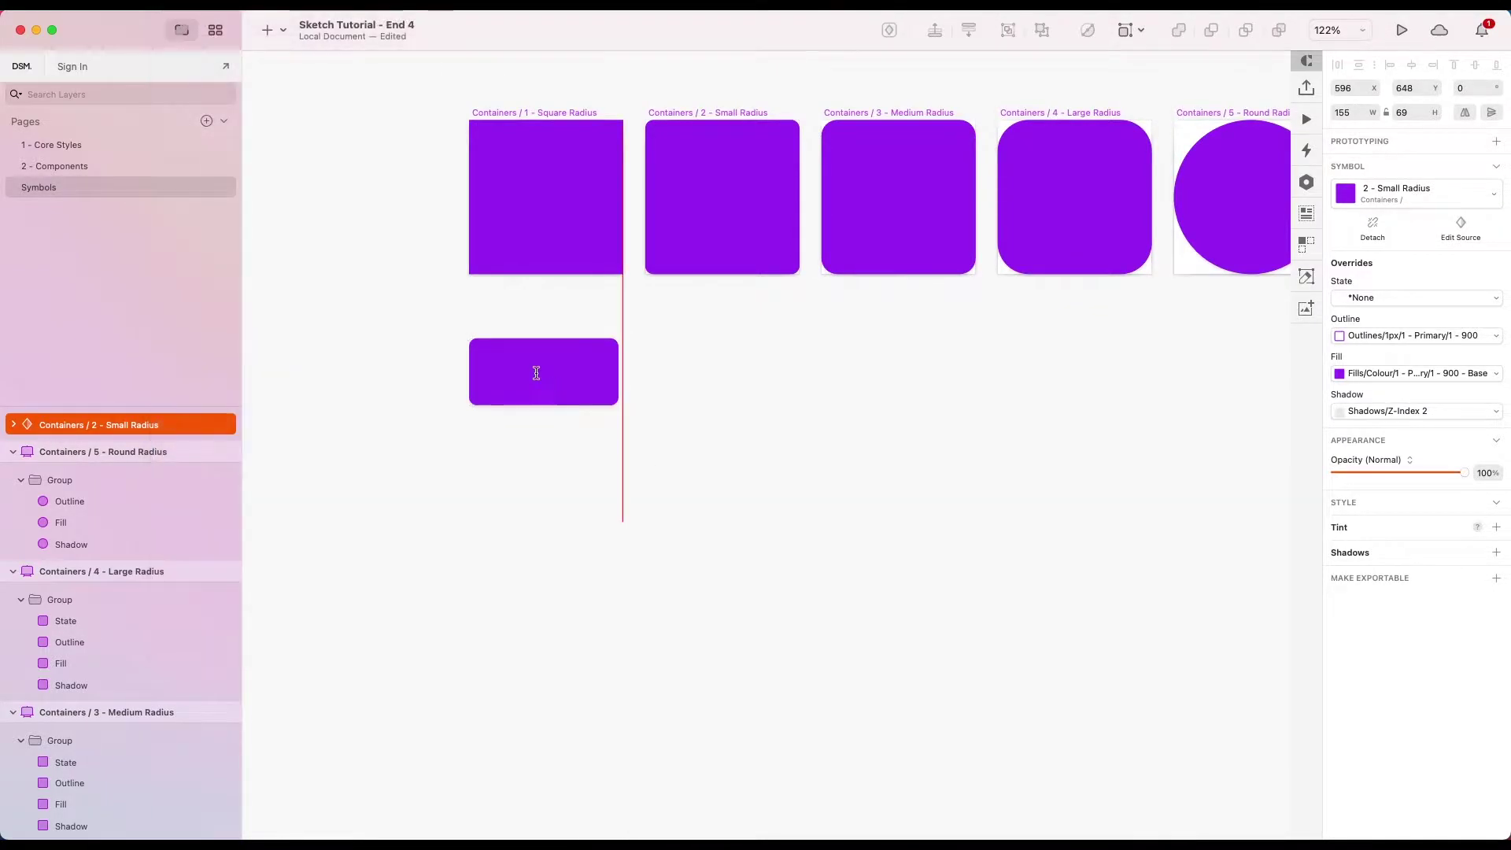
{"action": "left_click", "coordinate": [1102, 783]}
{"action": "left_click", "coordinate": [543, 373]}
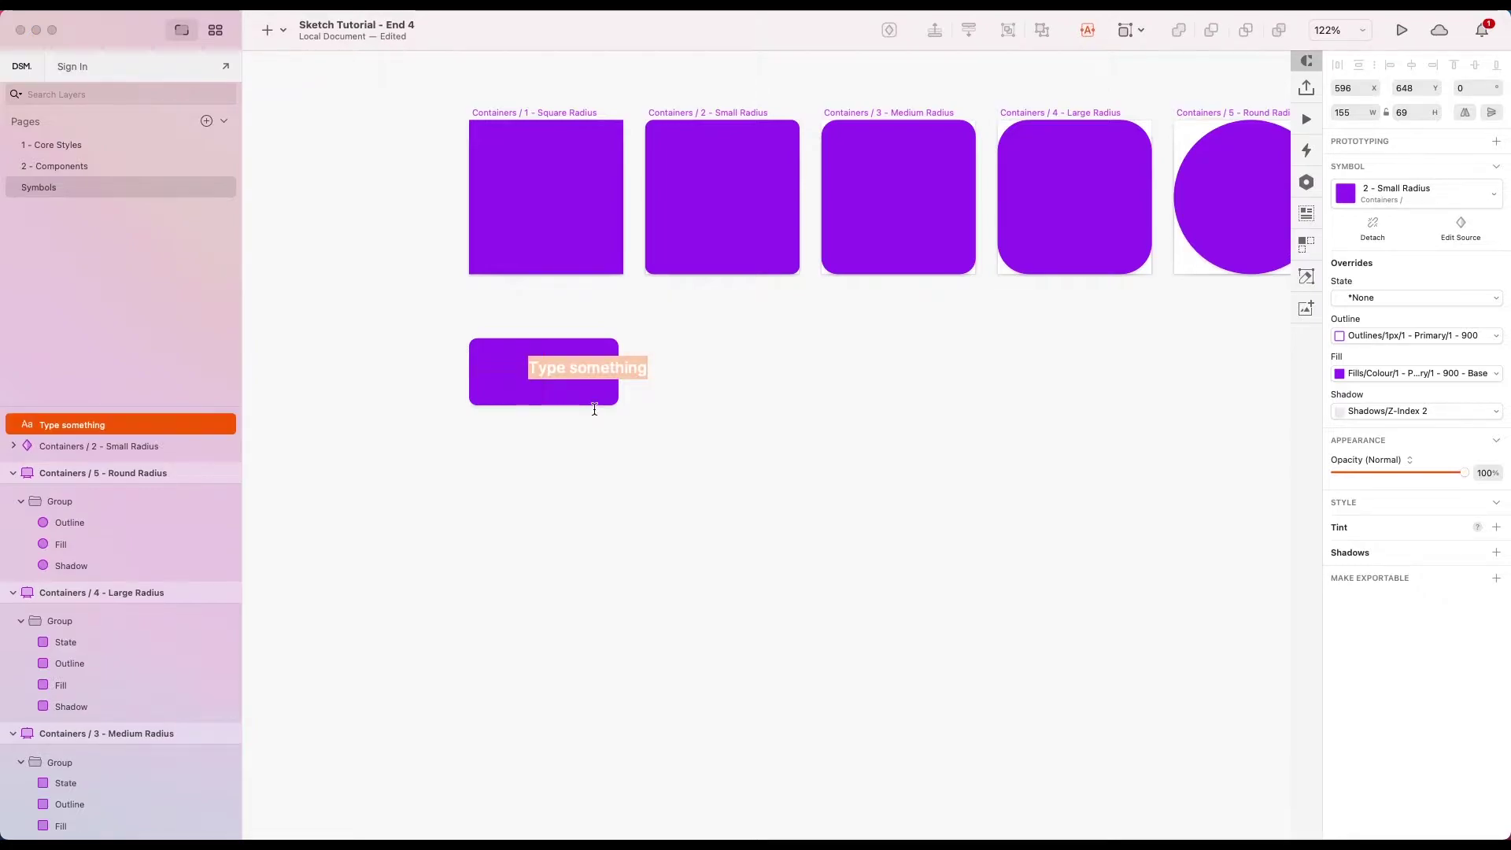
{"action": "type", "text": "Label"}
{"action": "left_click", "coordinate": [680, 549]}
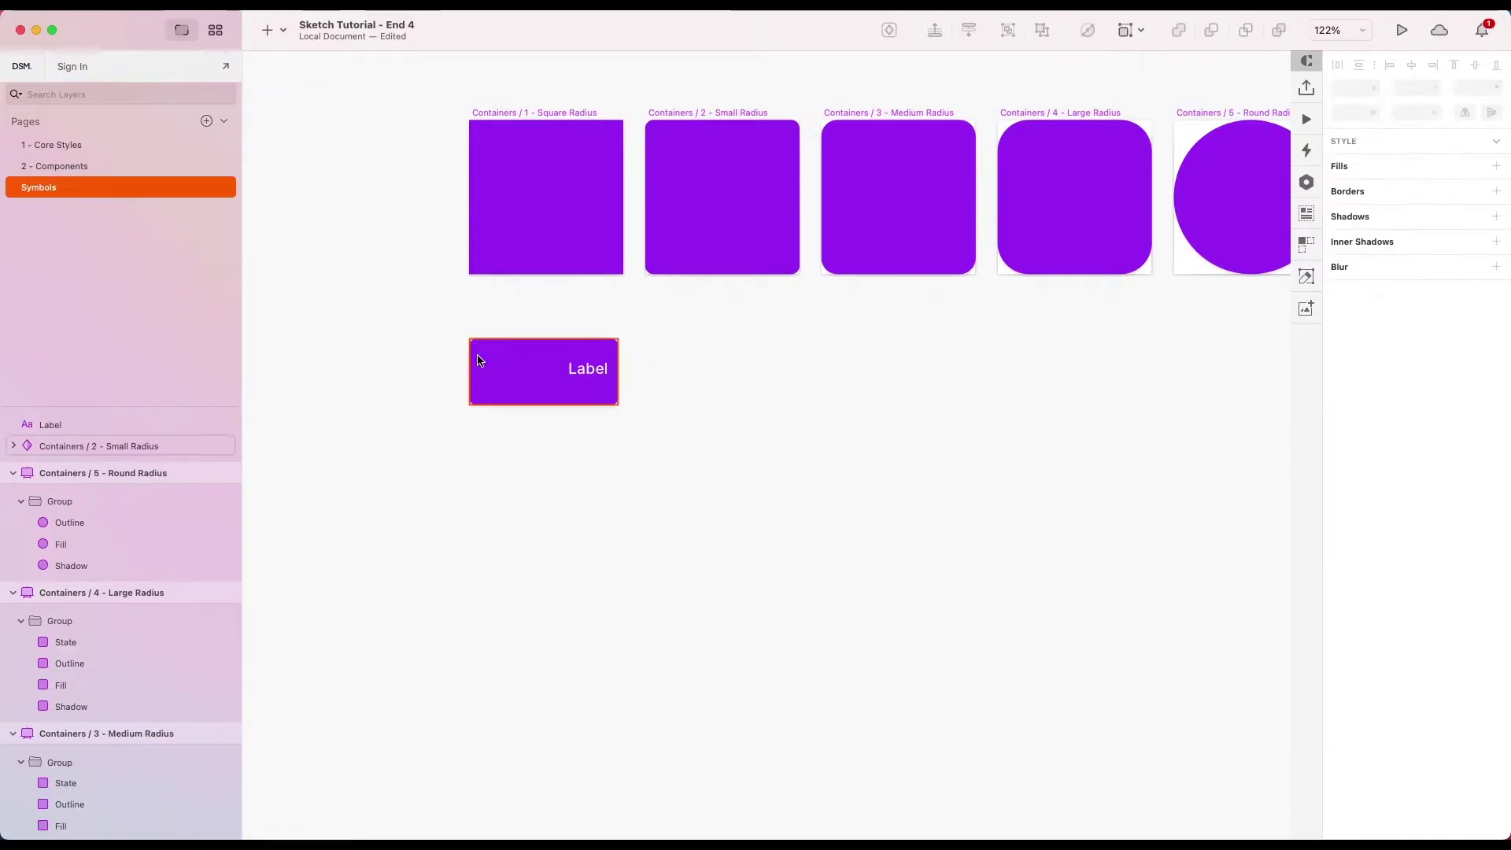
- Set the container instance's height to 48
{"action": "scroll", "coordinate": [479, 358], "scroll_direction": "up", "scroll_amount": 5}
{"action": "left_click", "coordinate": [624, 439]}
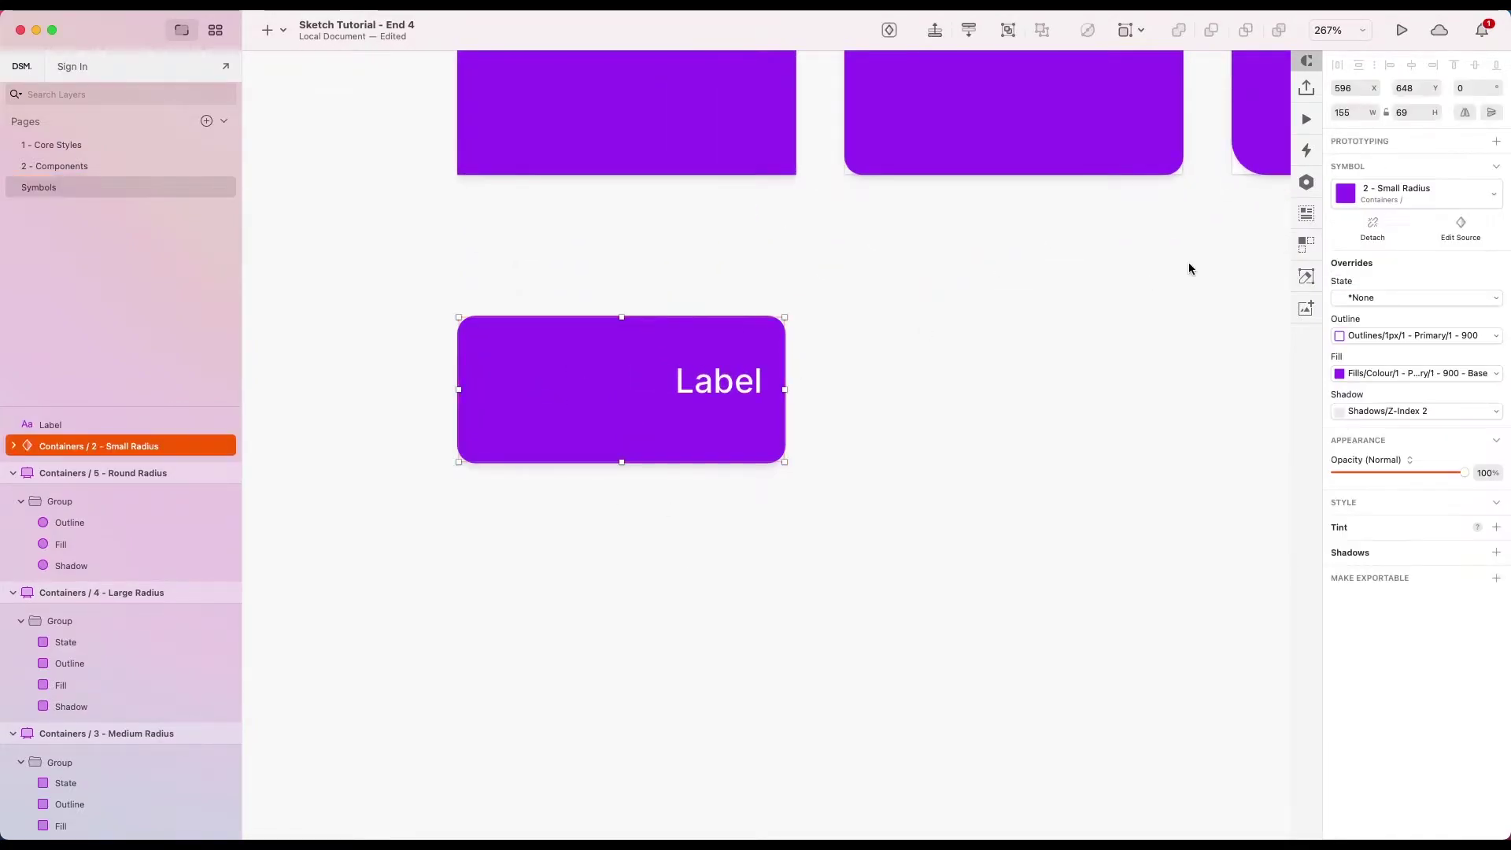
{"action": "left_click", "coordinate": [1419, 109]}
{"action": "type", "text": "4"}
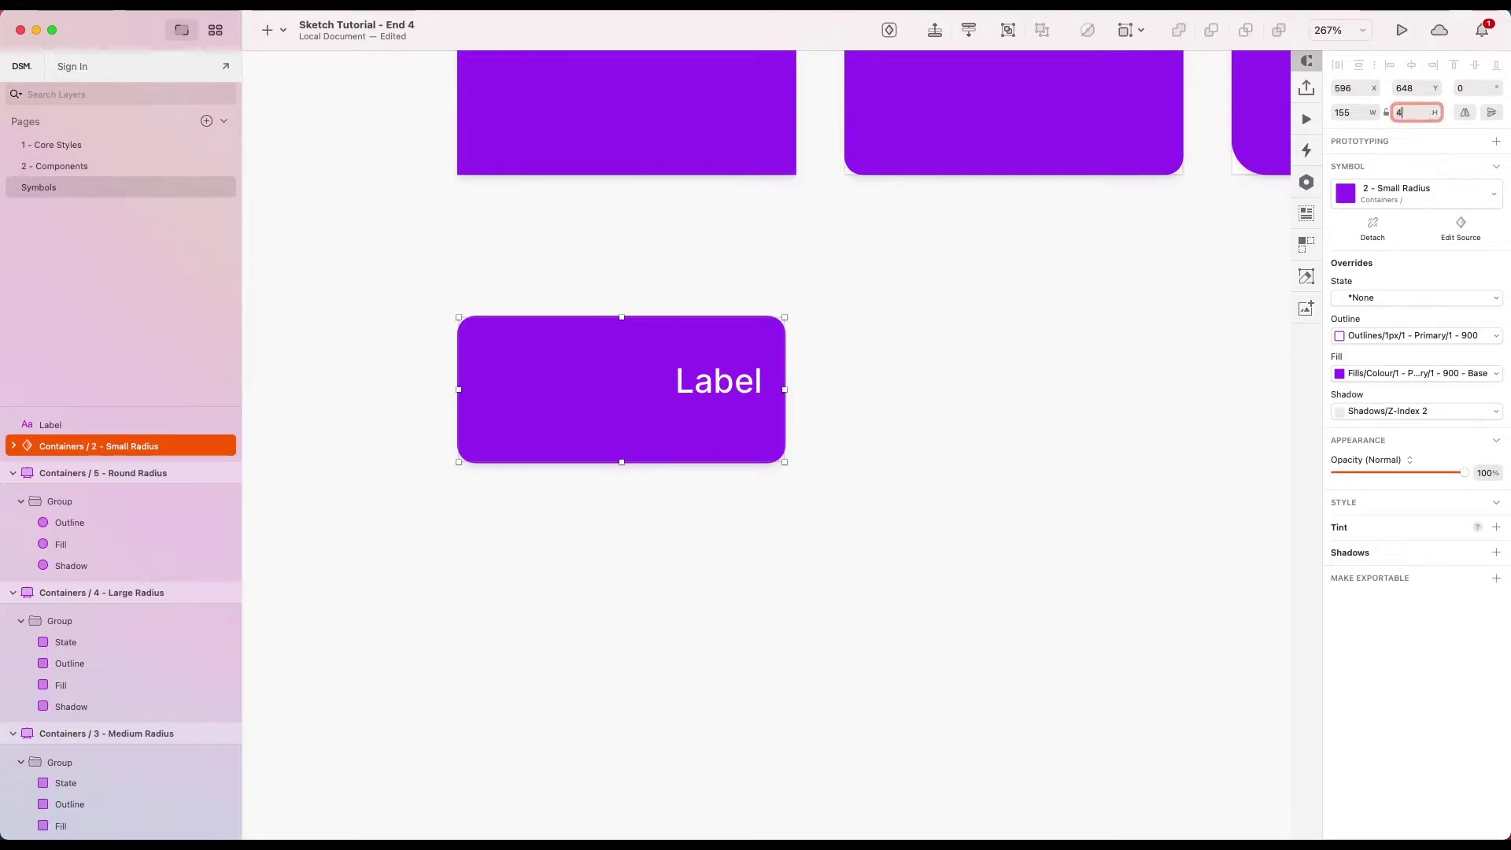
{"action": "type", "text": "8"}
{"action": "key", "text": "Return"}
- Position the label 16 px from the container's left edge and 12 px from its top, and set the container's width to 74
{"action": "left_click", "coordinate": [682, 386]}
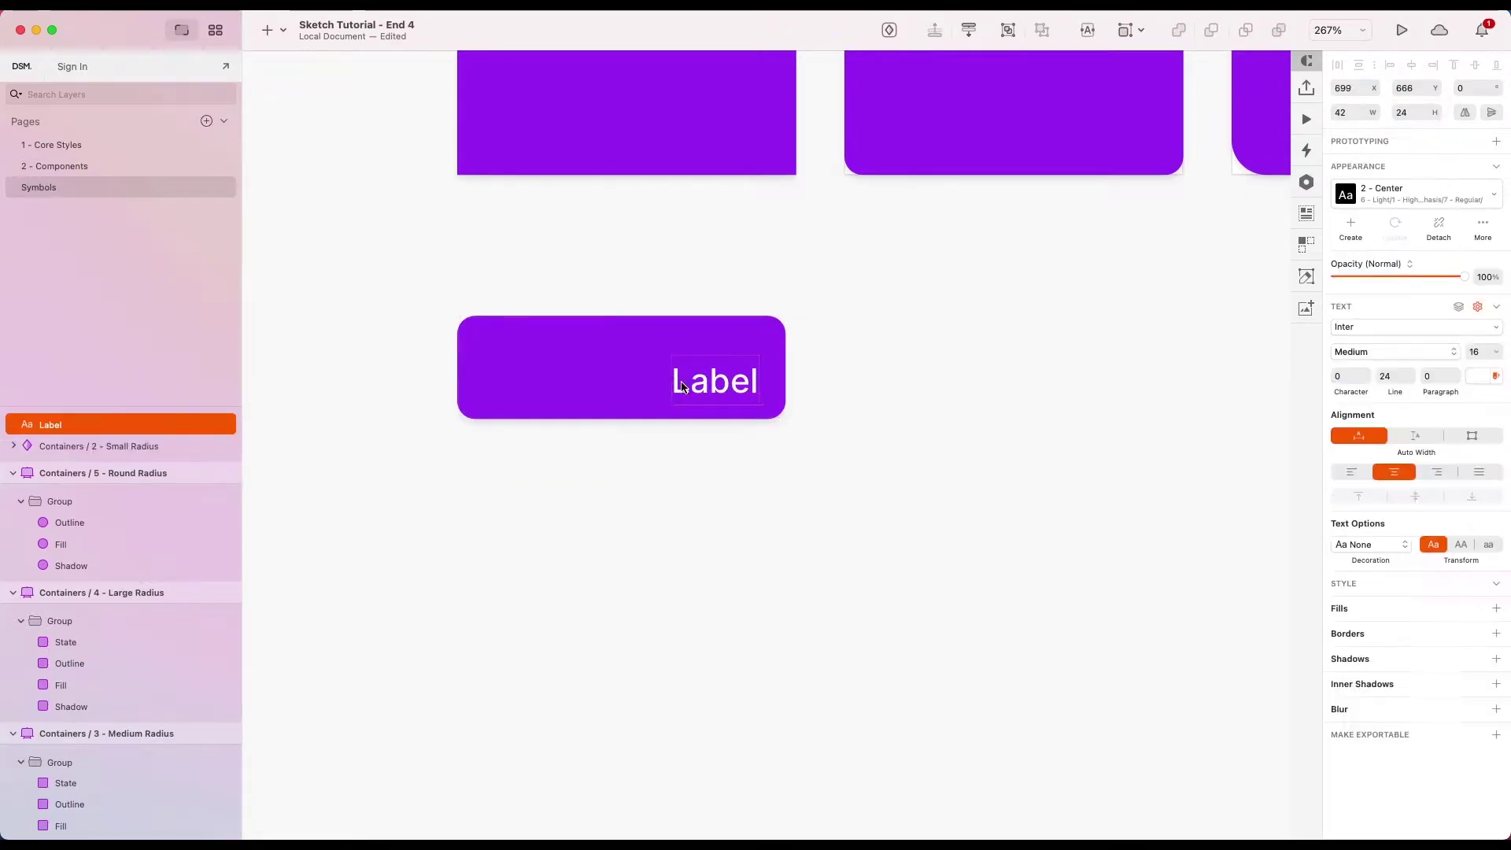
{"action": "left_click_drag", "start_coordinate": [682, 385], "coordinate": [476, 377]}
{"action": "left_click", "coordinate": [749, 364]}
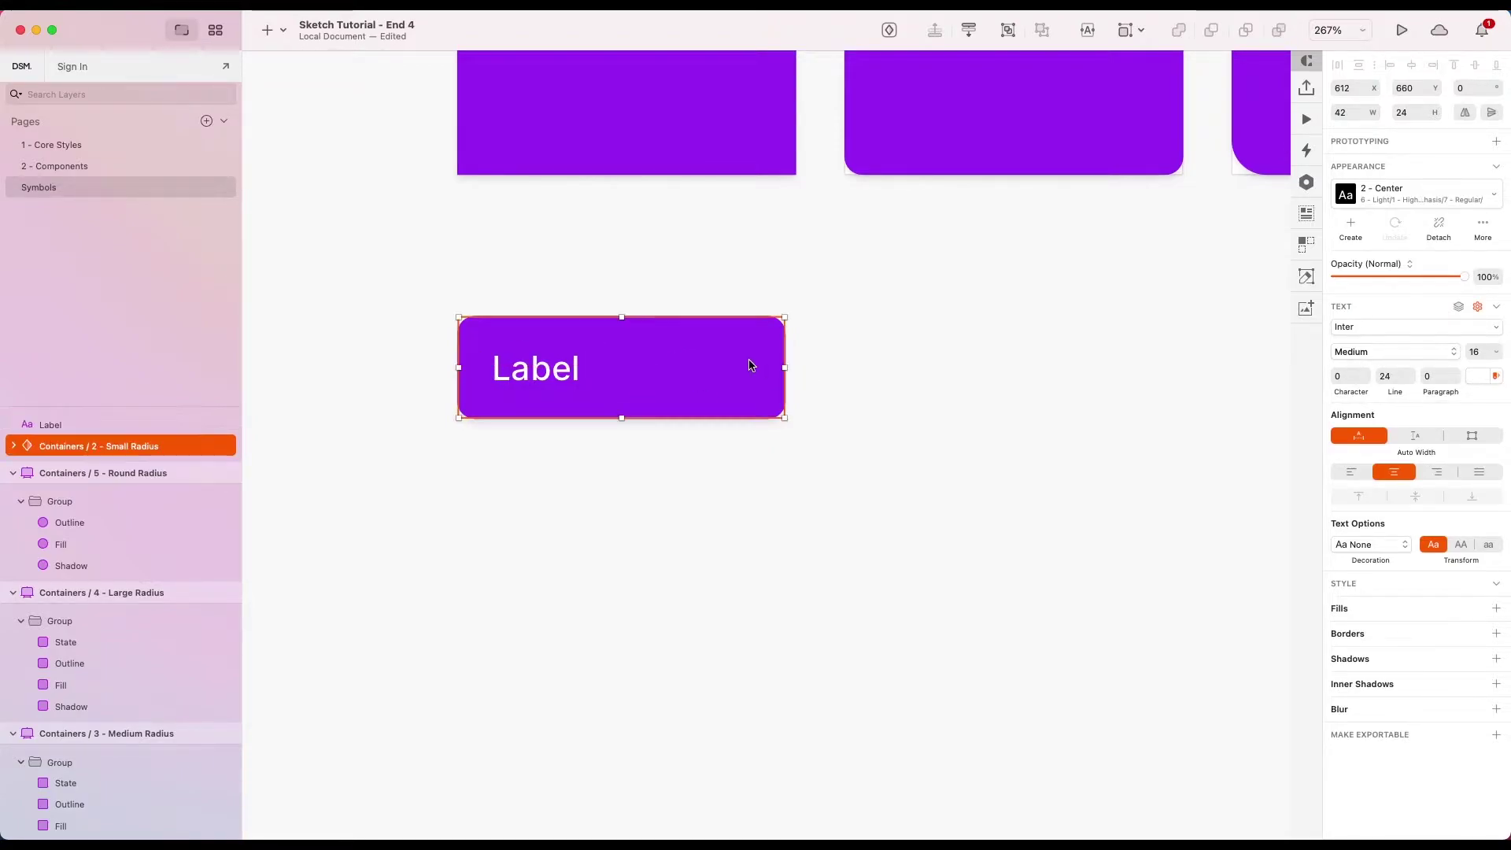
{"action": "left_click_drag", "start_coordinate": [785, 367], "coordinate": [617, 368]}
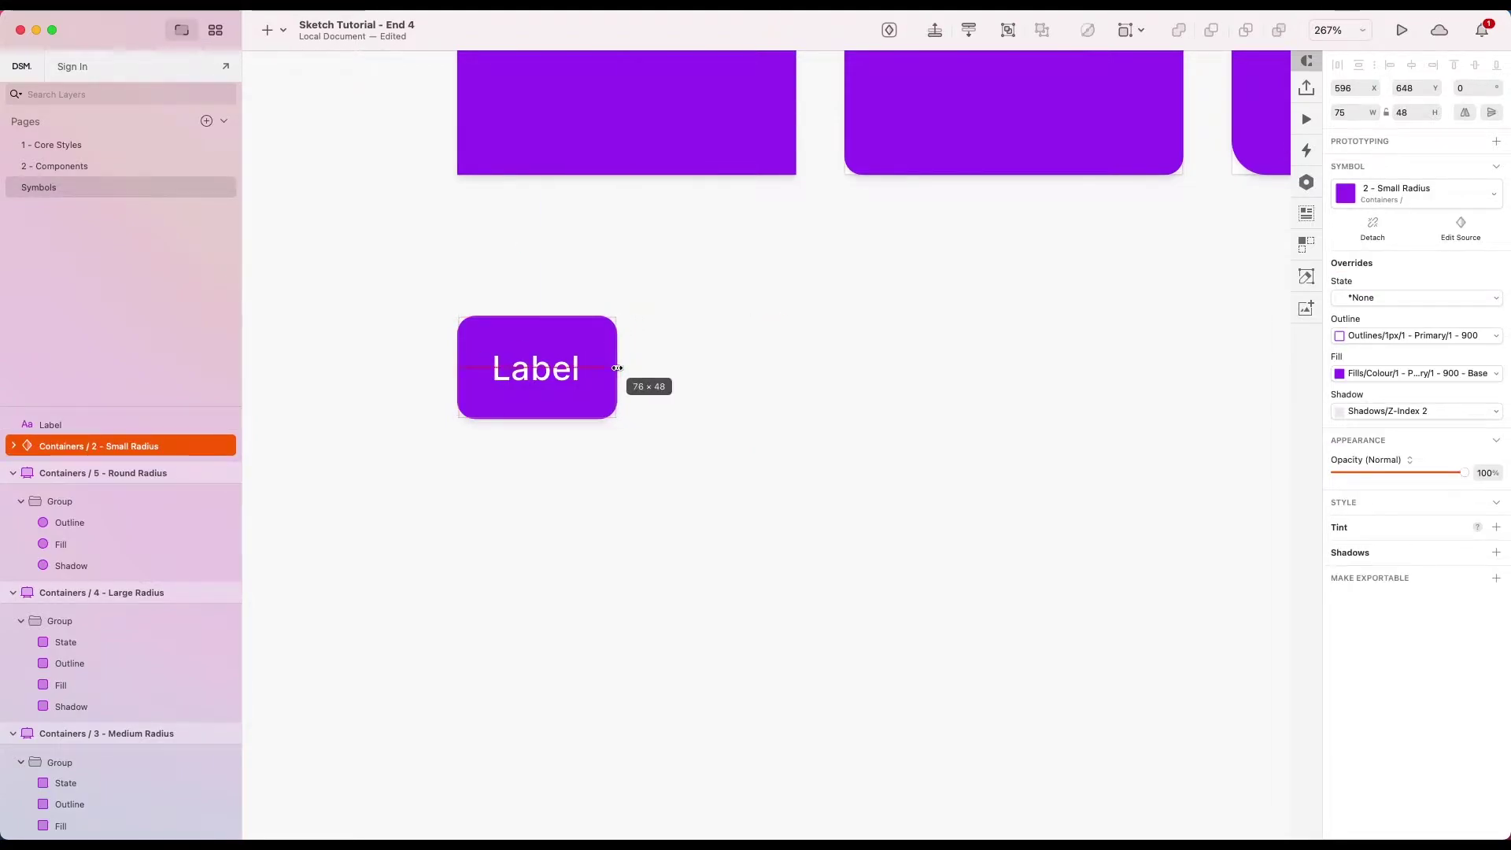
{"action": "left_click", "coordinate": [1367, 110]}
{"action": "key", "text": "Down"}
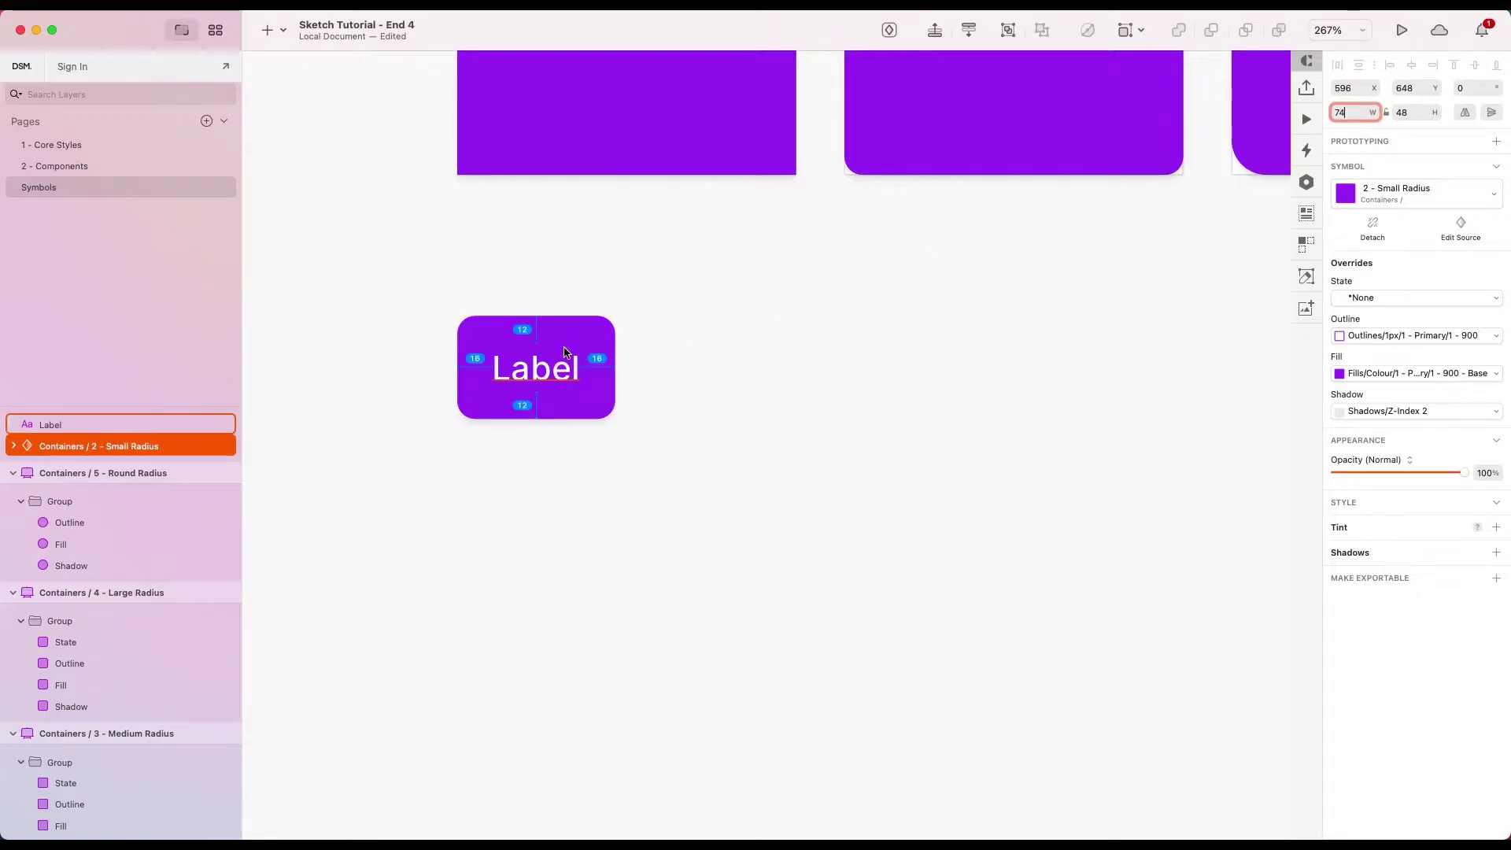
- Group the label with its container and name the group Button
{"action": "left_click_drag", "start_coordinate": [757, 423], "coordinate": [562, 346]}
{"action": "key", "text": "cmd+g"}
{"action": "double_click", "coordinate": [128, 429]}
{"action": "type", "text": "B"}
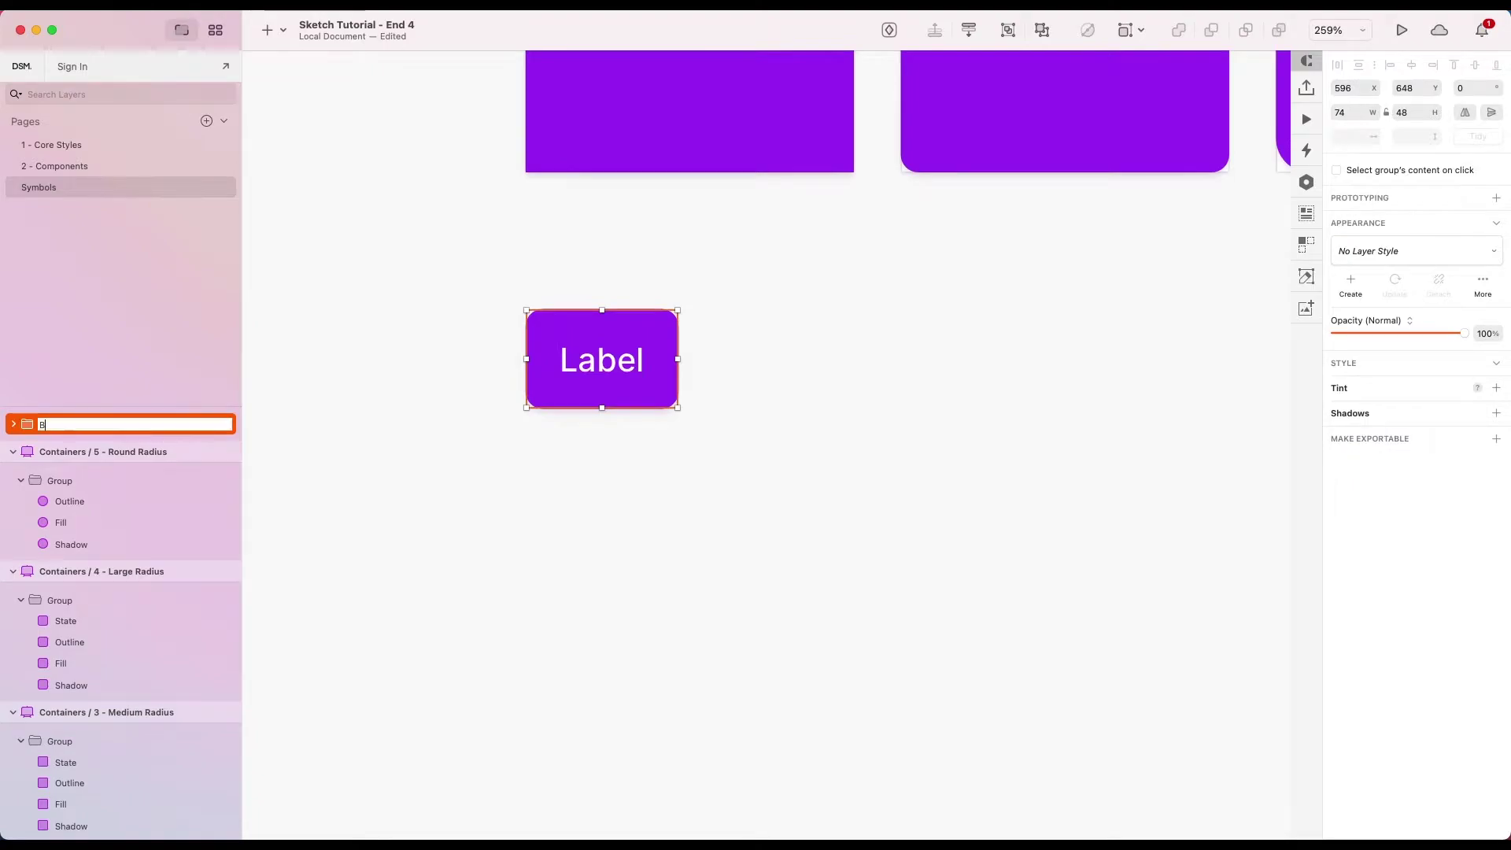
{"action": "type", "text": "utton"}
{"action": "key", "text": "Return"}
{"action": "left_click", "coordinate": [621, 551]}
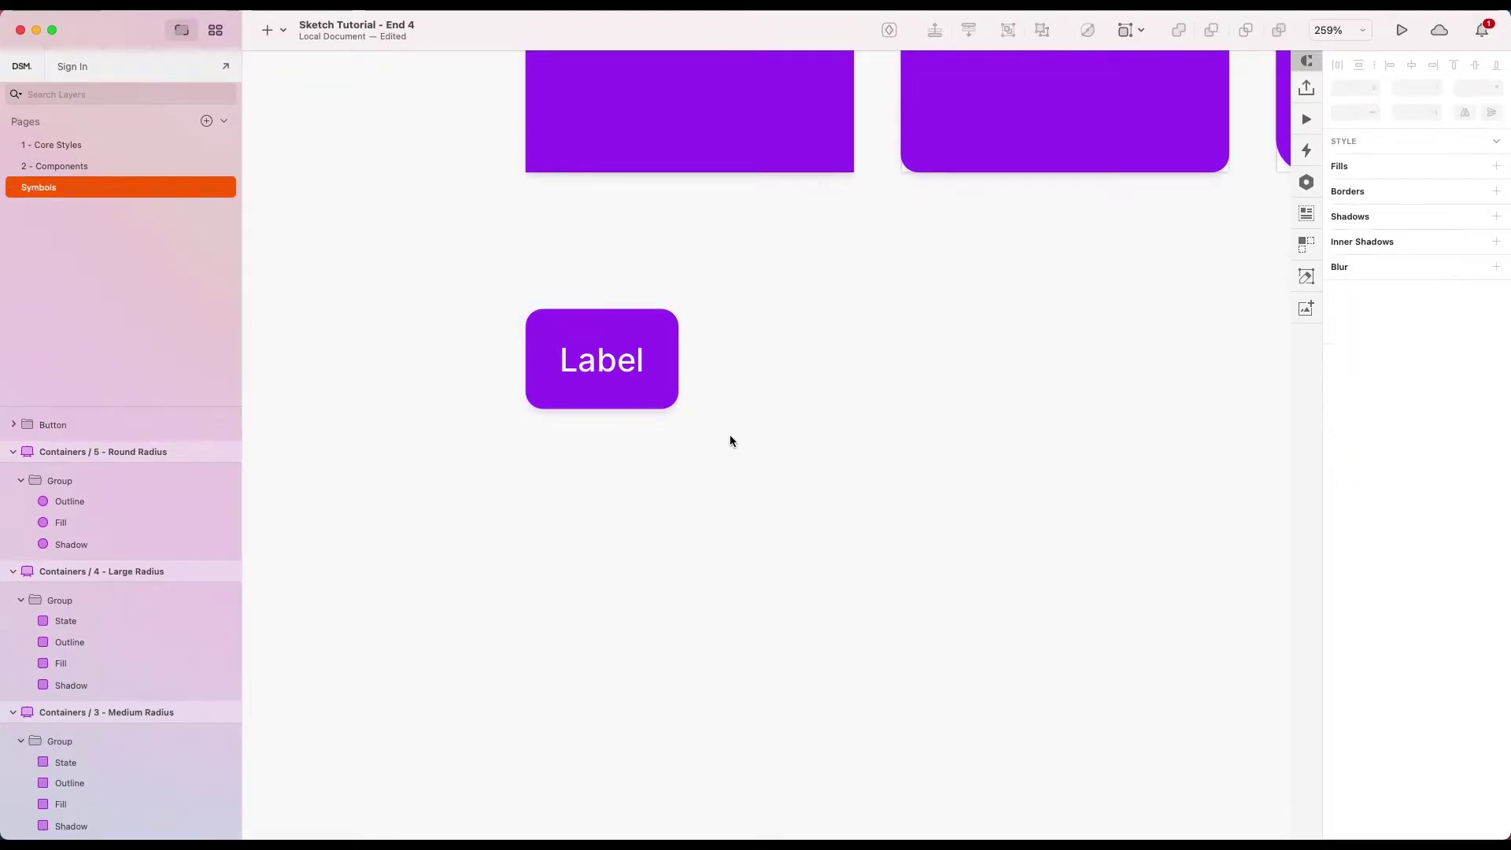
{"action": "left_click_drag", "start_coordinate": [730, 435], "coordinate": [460, 271]}
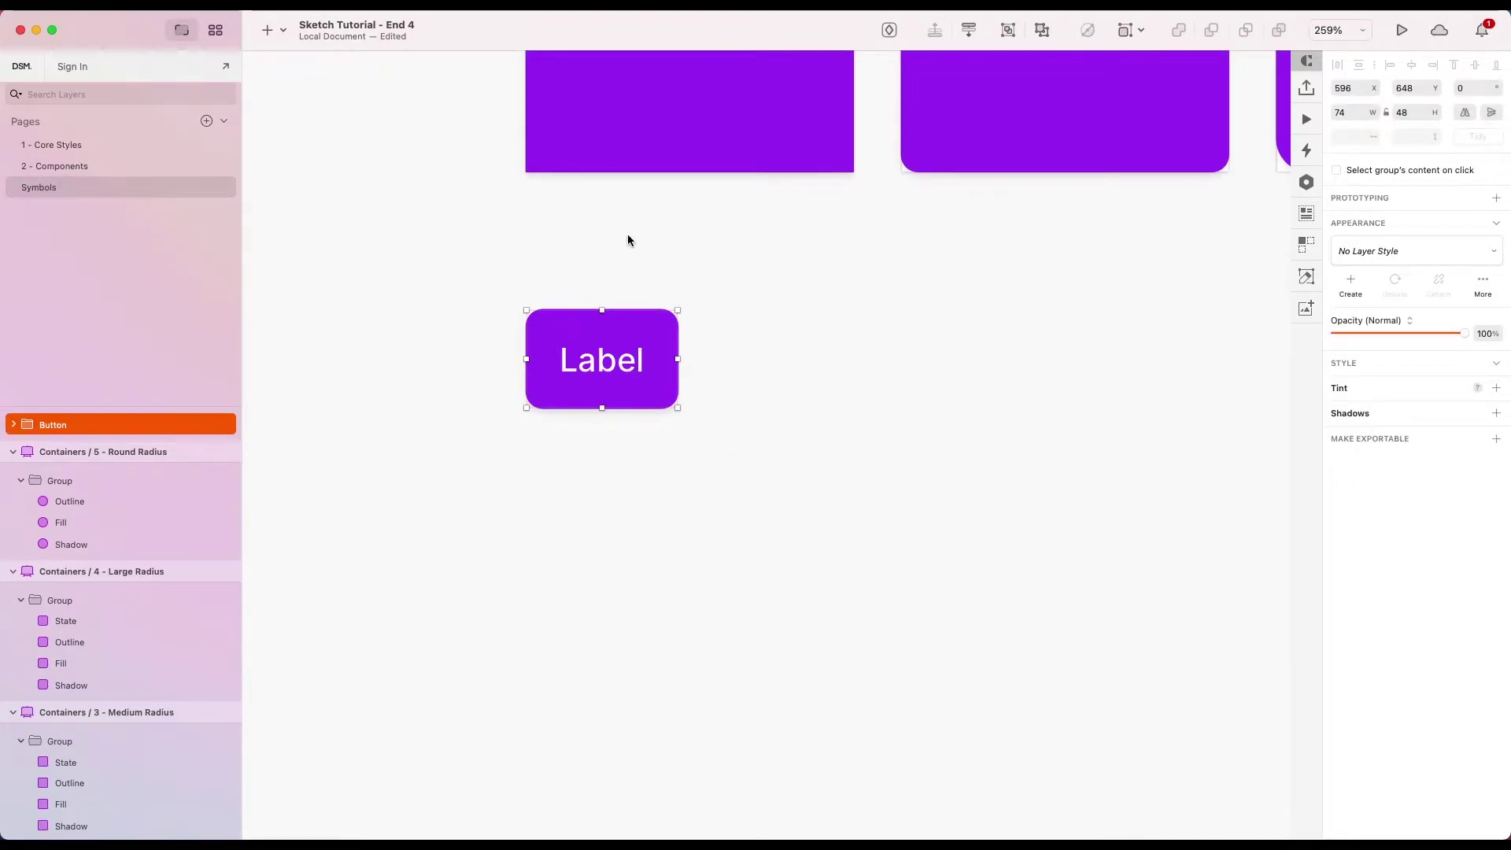
{"action": "left_click", "coordinate": [1352, 284]}
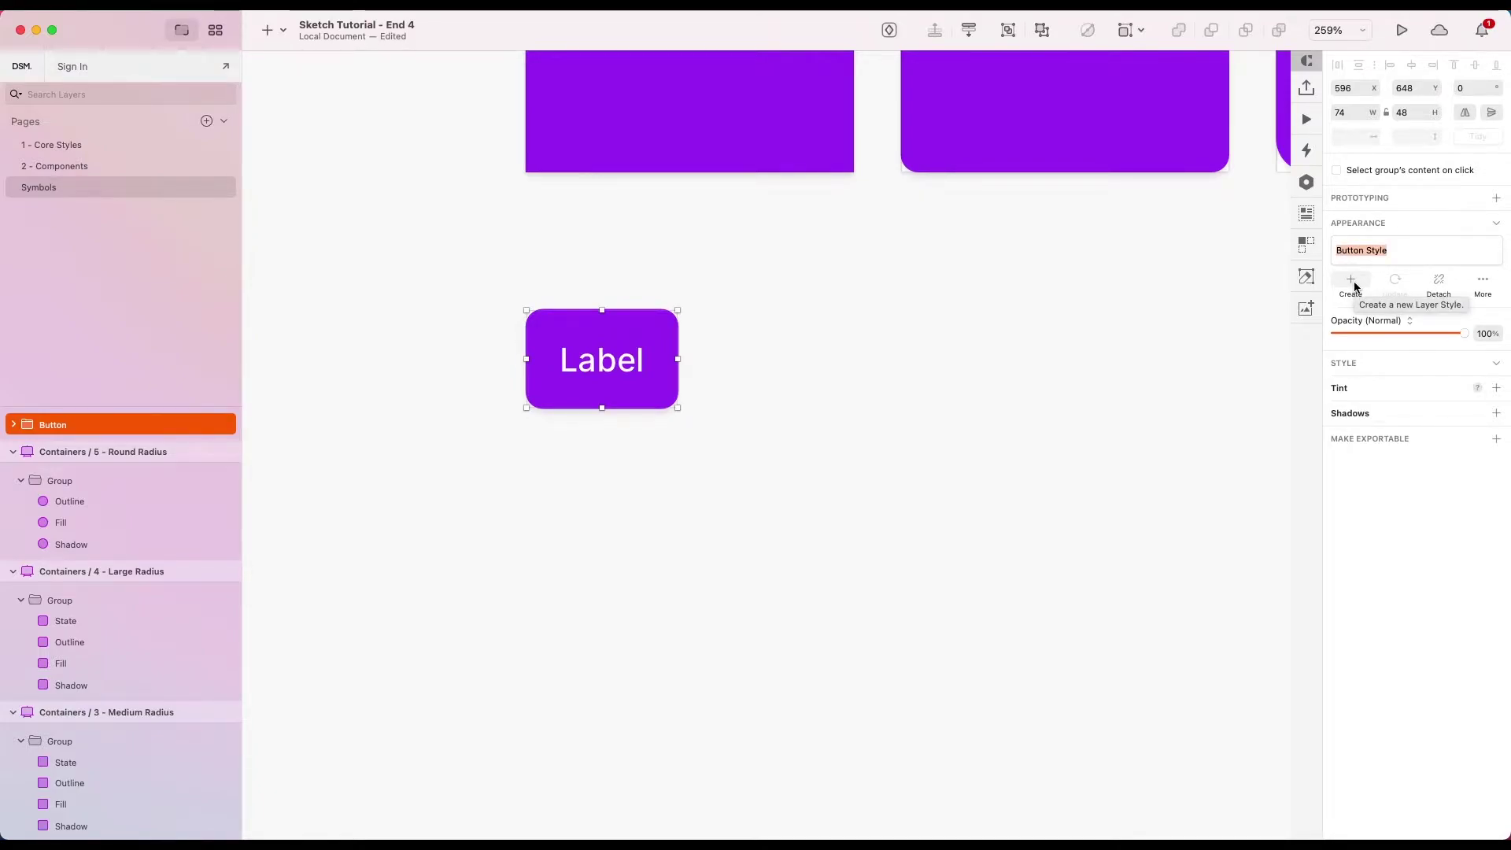
{"action": "type", "text": "Buttons"}
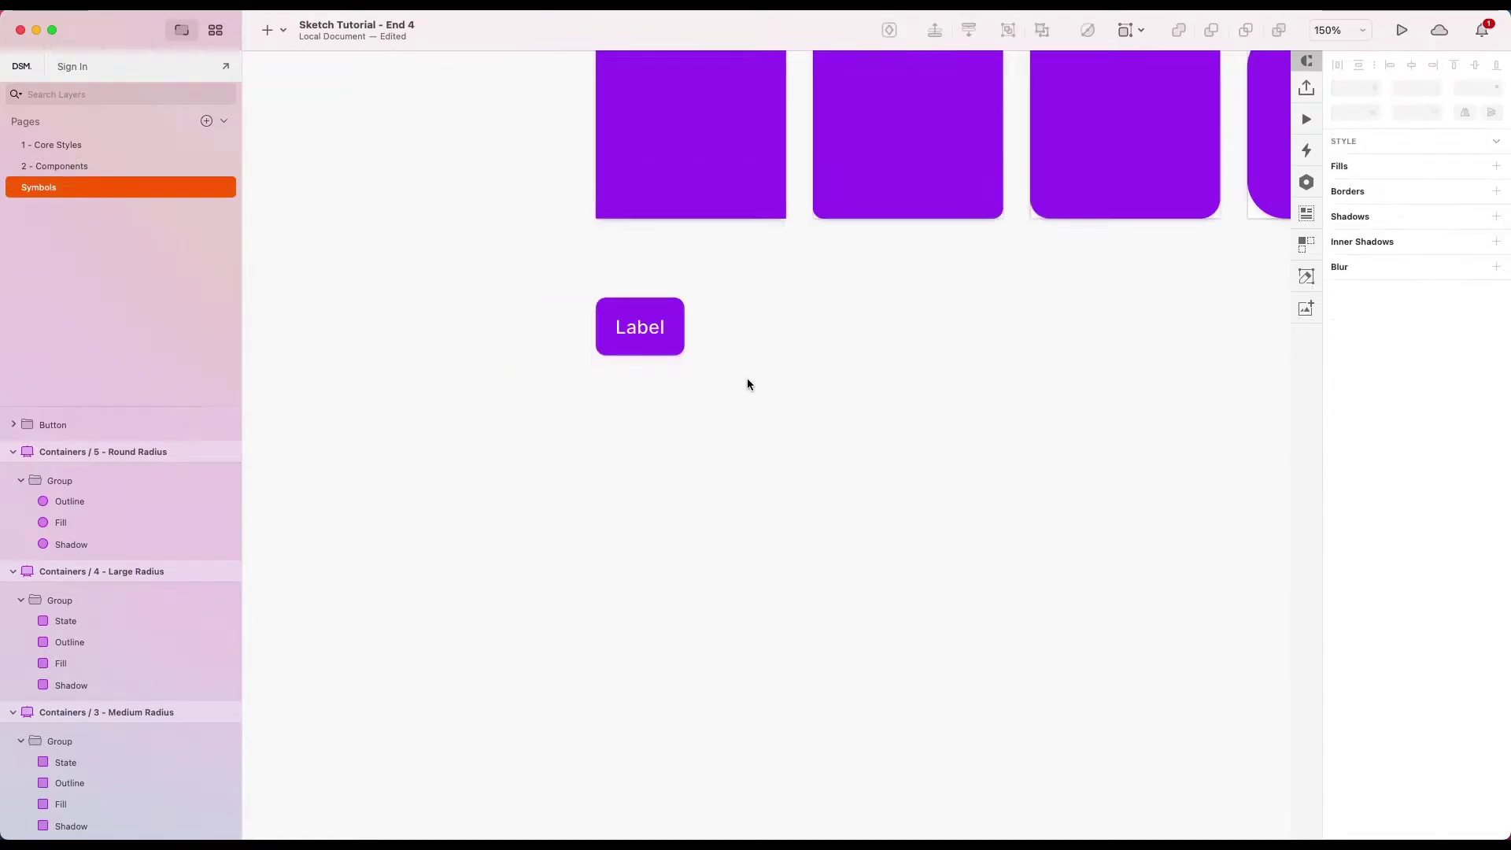
- Create a symbol named Buttons/*/Template from the Button group, with no layout
{"action": "left_click", "coordinate": [665, 327]}
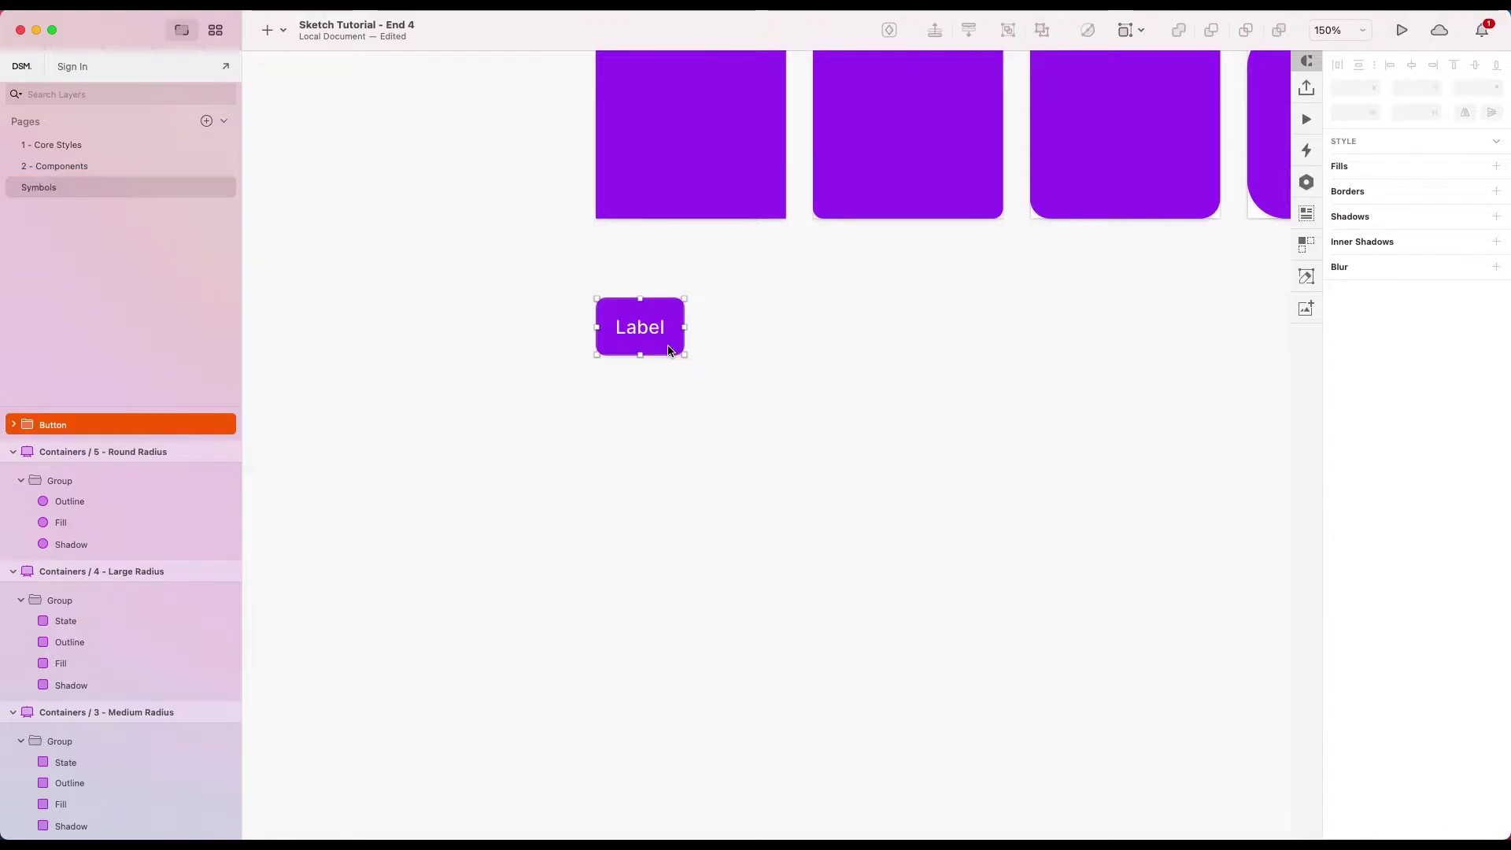
{"action": "right_click", "coordinate": [666, 327]}
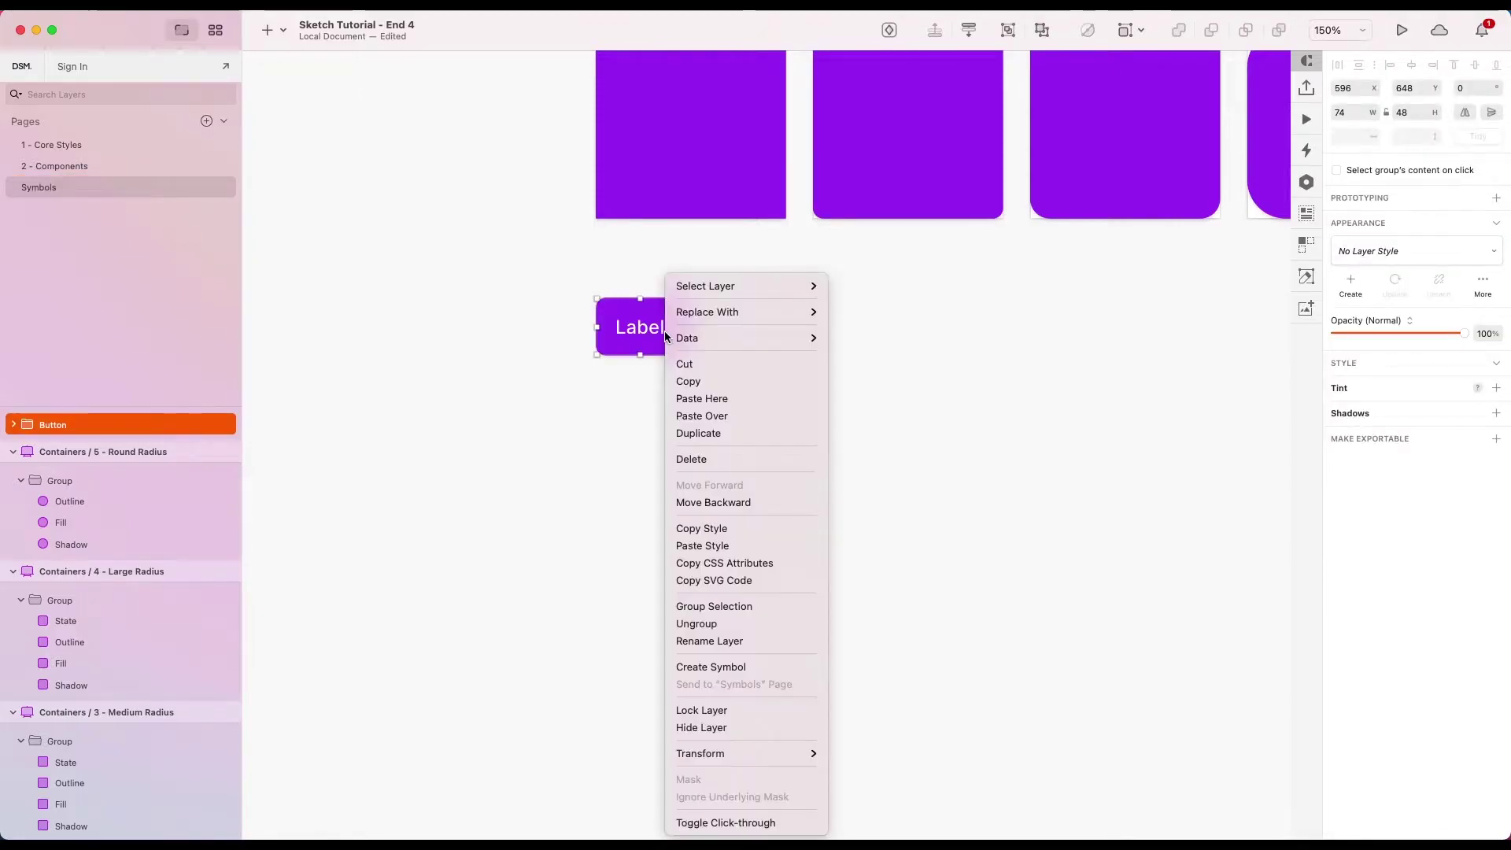
{"action": "left_click", "coordinate": [715, 668]}
{"action": "type", "text": "Buttons"}
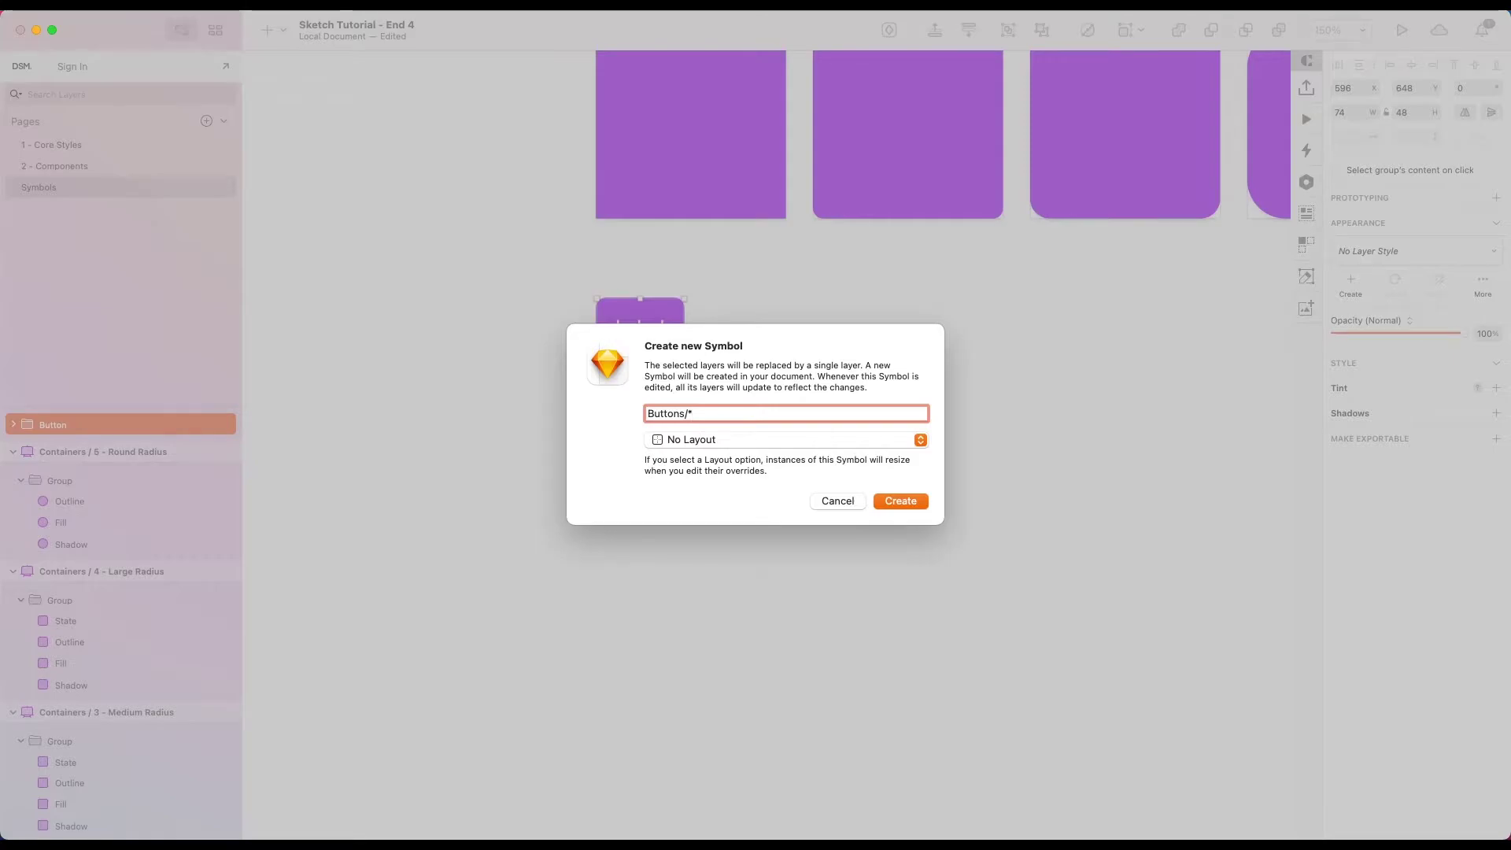
{"action": "type", "text": "/*/"}
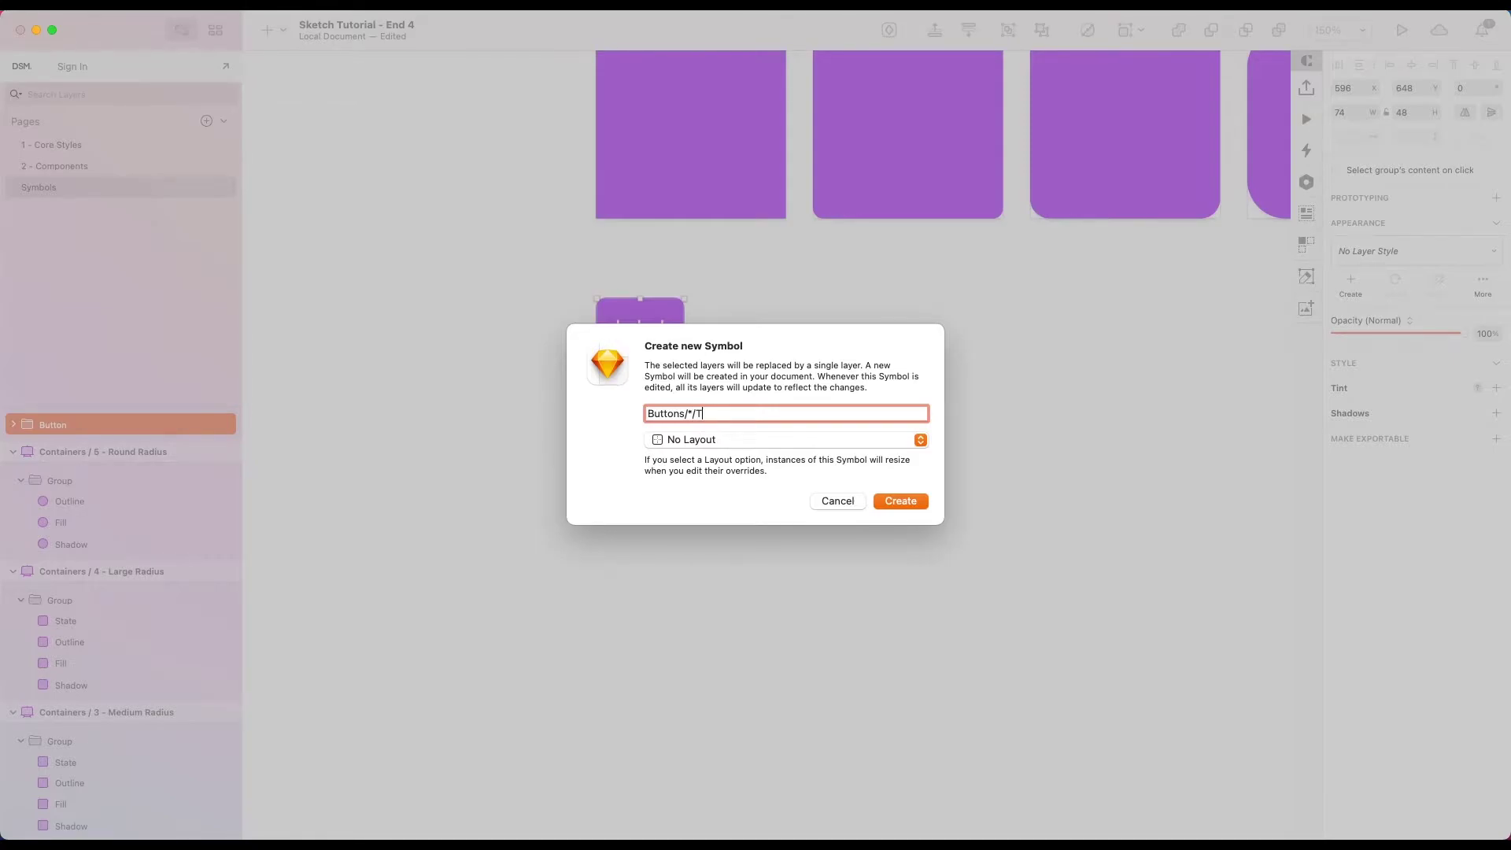
{"action": "type", "text": "Tea"}
{"action": "key", "text": "BackSpace"}
{"action": "type", "text": "mple"}
{"action": "key", "text": "BackSpace"}
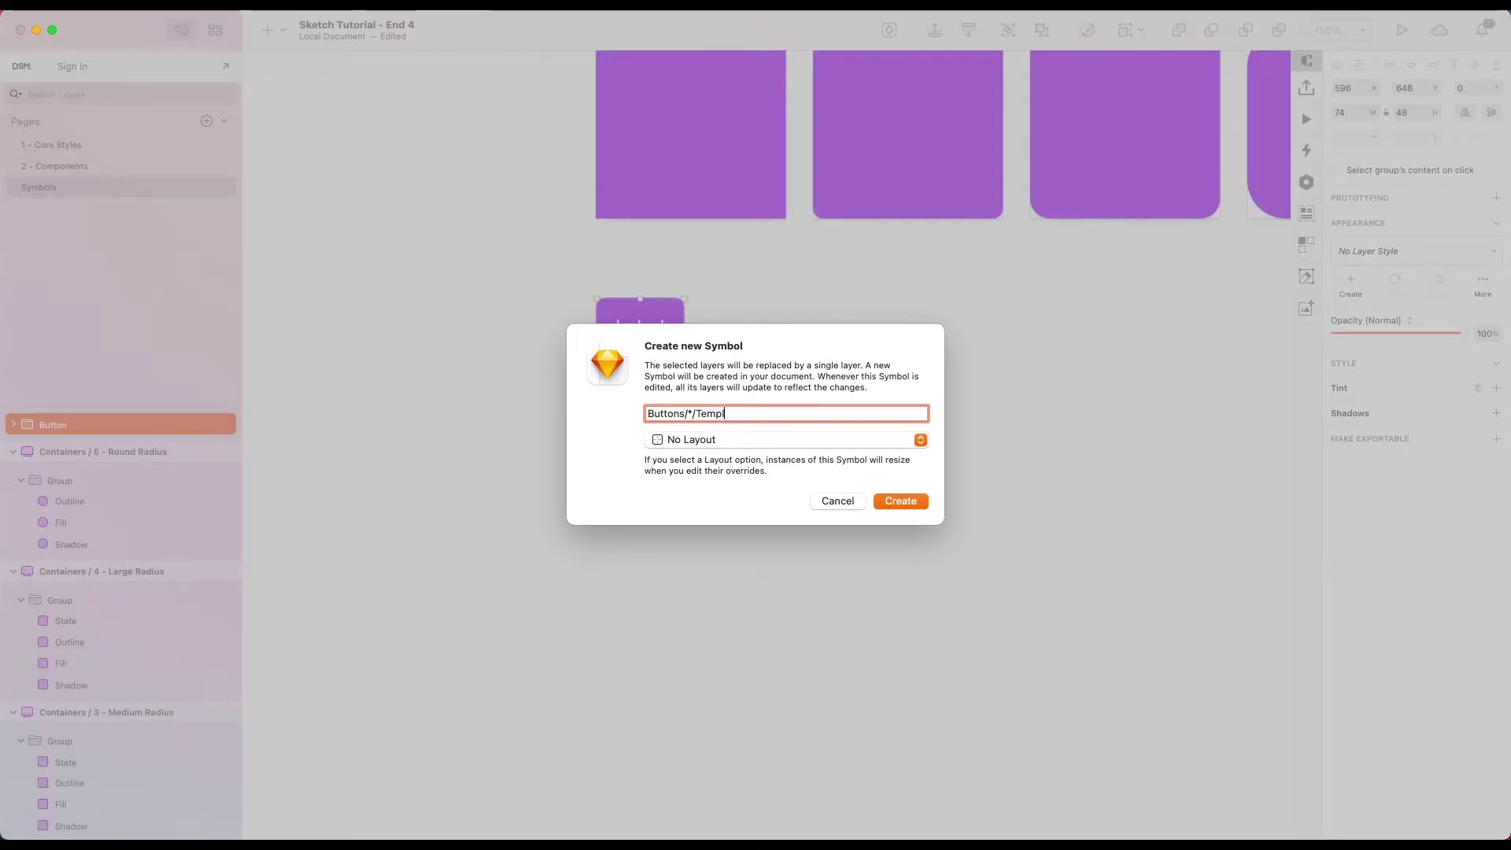
{"action": "type", "text": "ate"}
{"action": "key", "text": "Return"}
- Delete the leftover Buttons/*/Template instance below the container symbols, keeping the symbol source
{"action": "scroll", "coordinate": [937, 507], "scroll_direction": "down", "scroll_amount": 5}
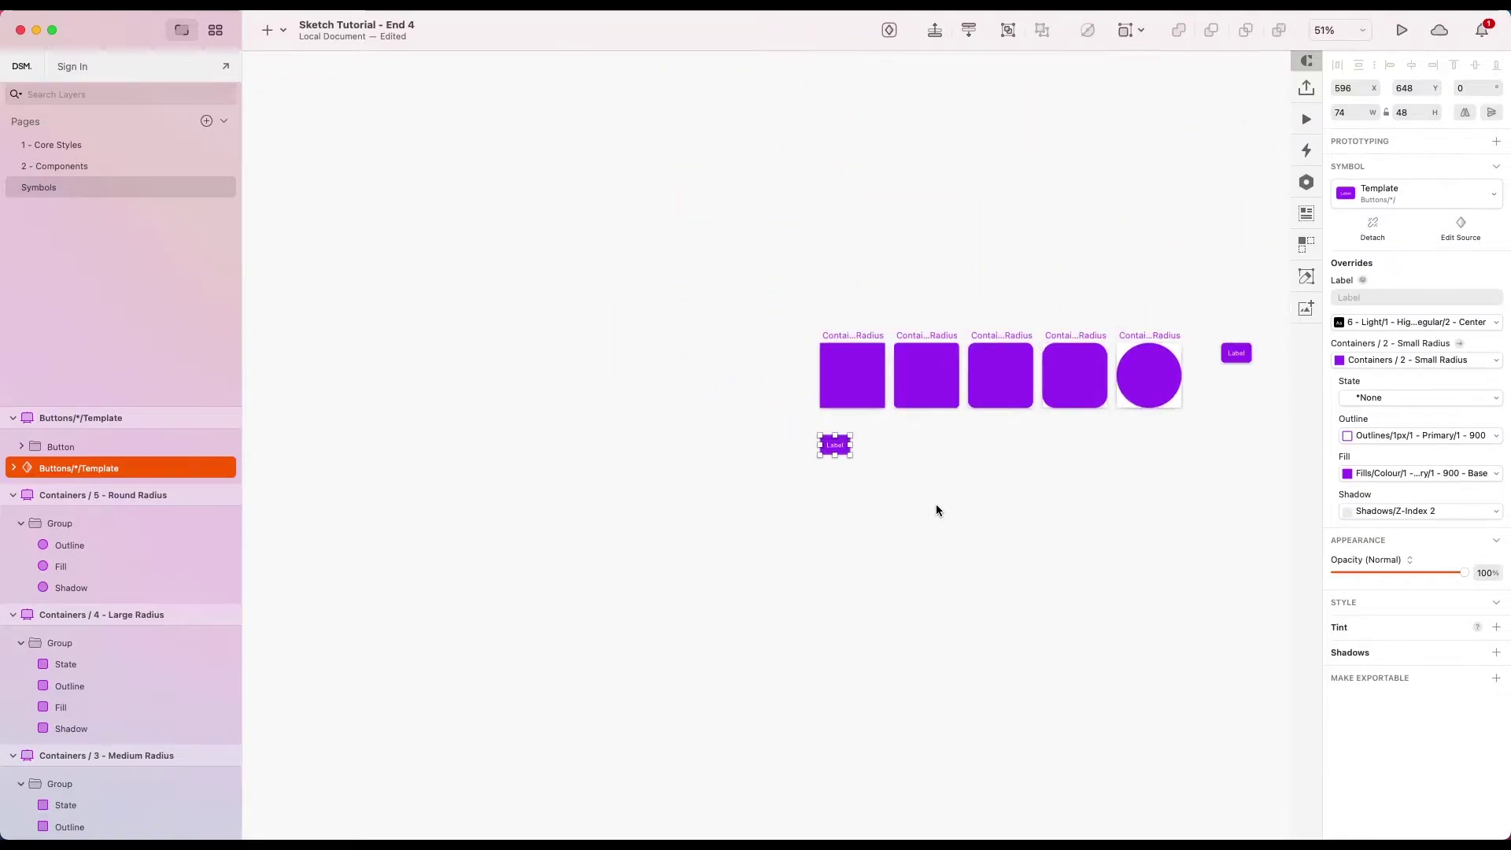
{"action": "scroll", "coordinate": [936, 508], "scroll_direction": "right", "scroll_amount": 5}
{"action": "left_click", "coordinate": [614, 467]}
{"action": "left_click", "coordinate": [556, 448]}
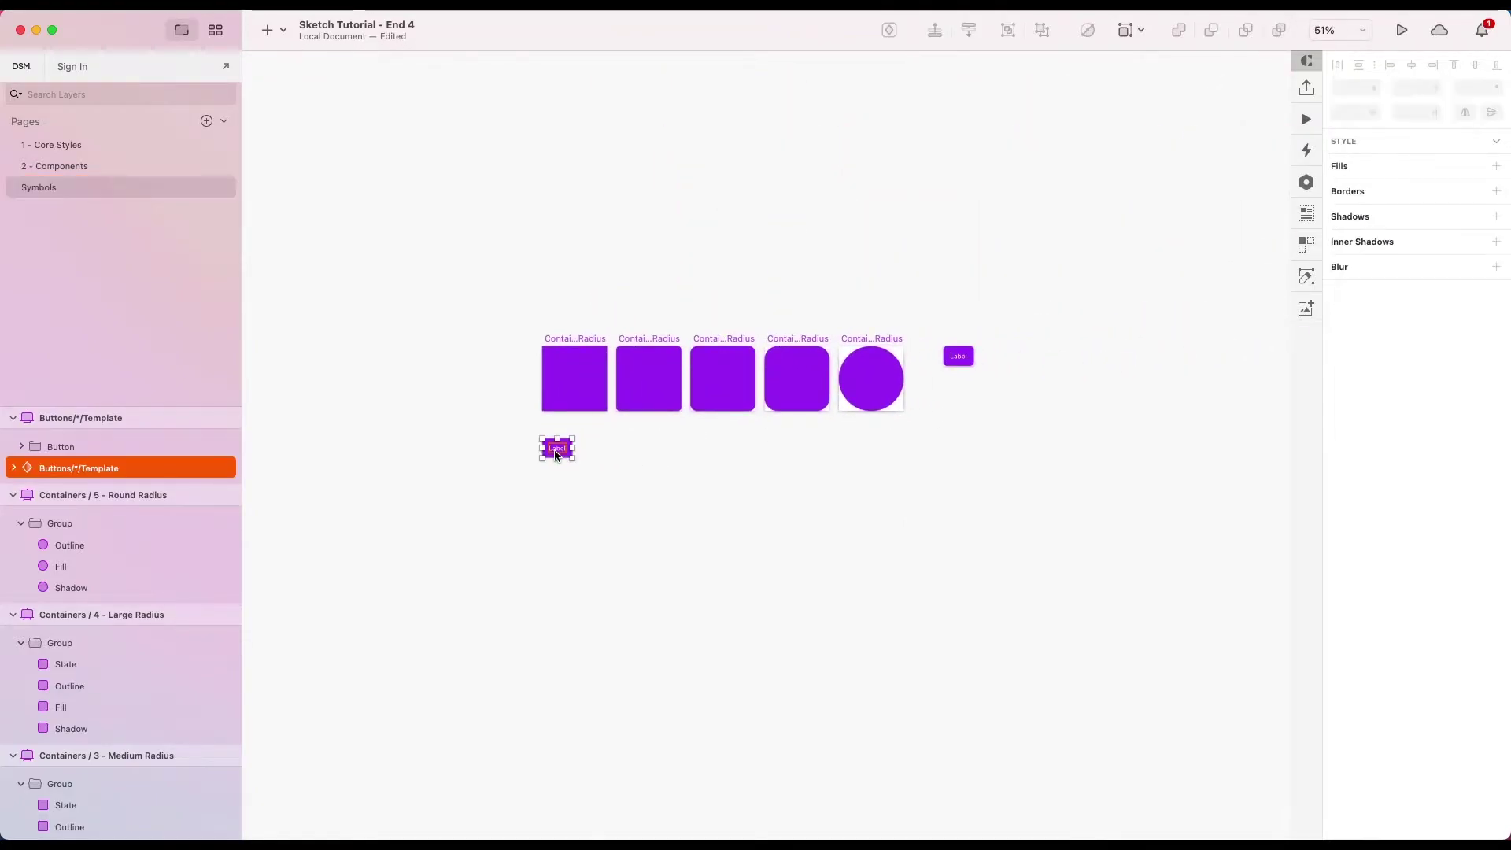
{"action": "key", "text": "Delete"}
- Set the outline override of the small-radius container inside the Buttons/*/Template symbol to None
{"action": "scroll", "coordinate": [897, 454], "scroll_direction": "right", "scroll_amount": 3}
{"action": "scroll", "coordinate": [895, 447], "scroll_direction": "up", "scroll_amount": 10}
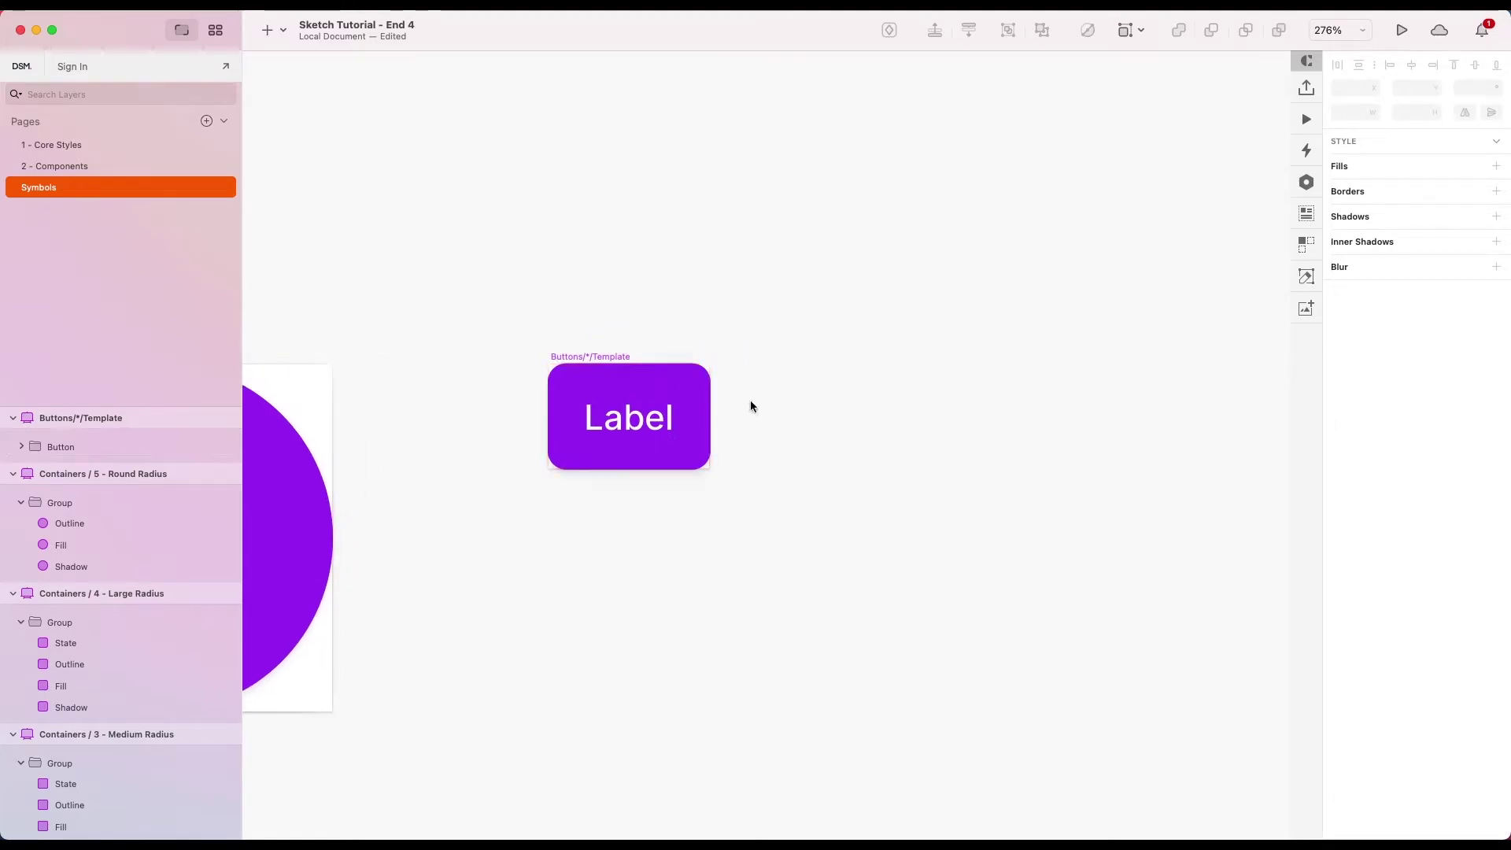
{"action": "scroll", "coordinate": [658, 445], "scroll_direction": "up", "scroll_amount": 5}
{"action": "left_click", "coordinate": [662, 448]}
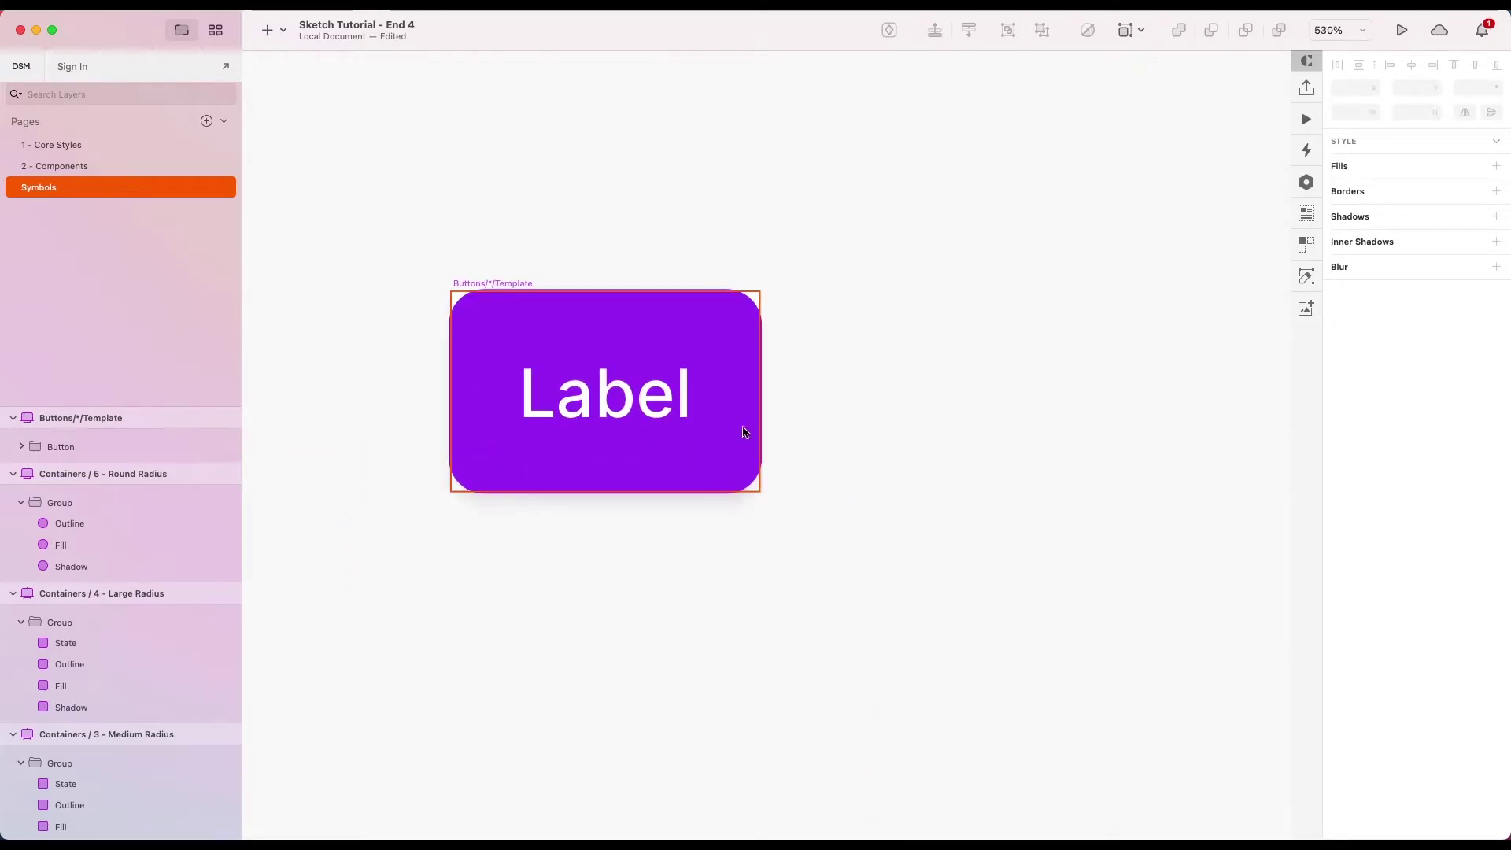
{"action": "scroll", "coordinate": [477, 313], "scroll_direction": "up", "scroll_amount": 4}
{"action": "double_click", "coordinate": [510, 323]}
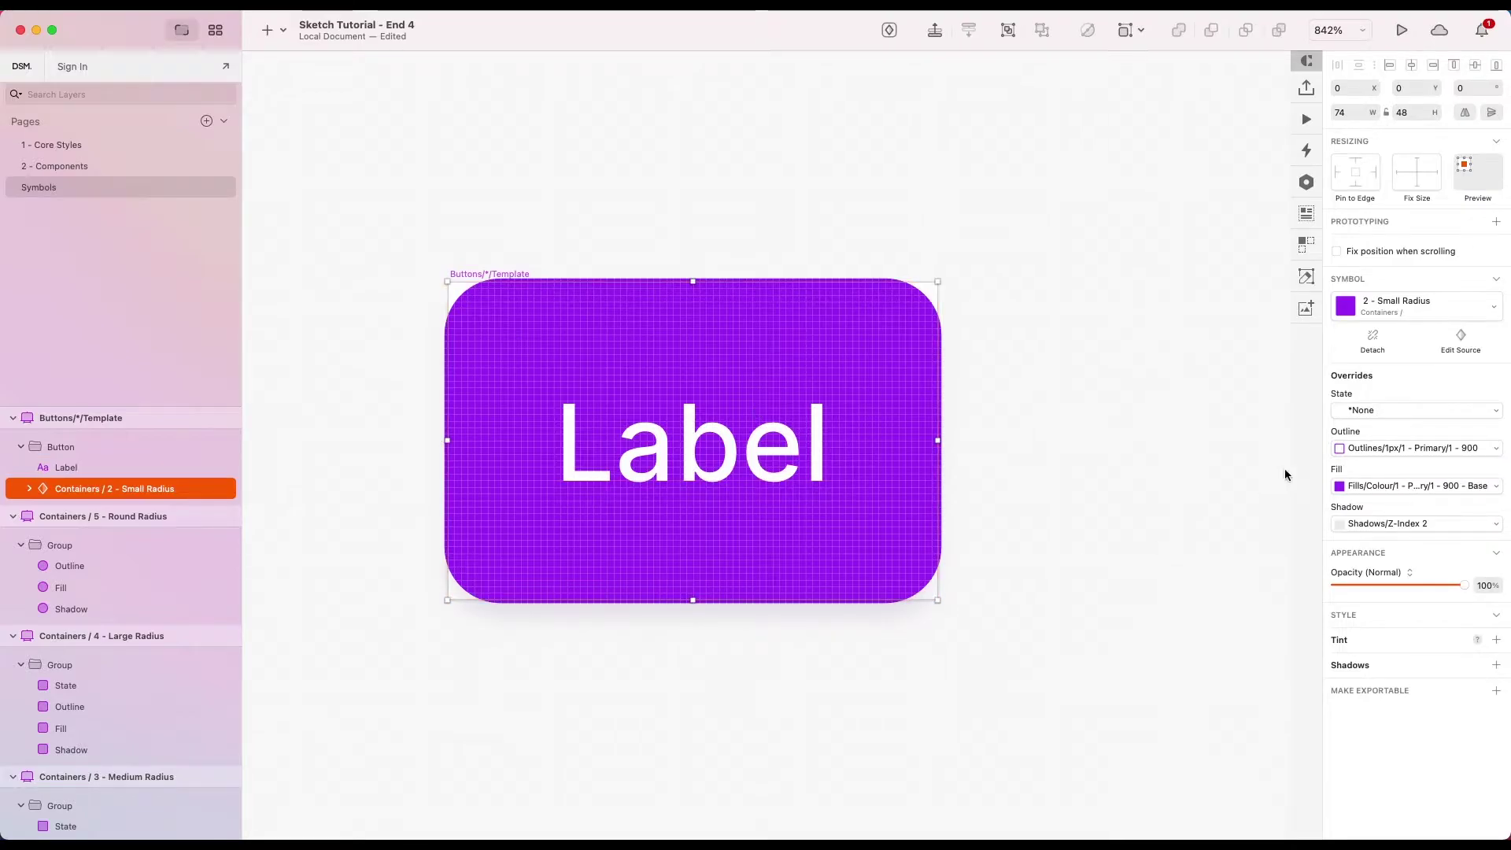
{"action": "left_click", "coordinate": [1373, 446]}
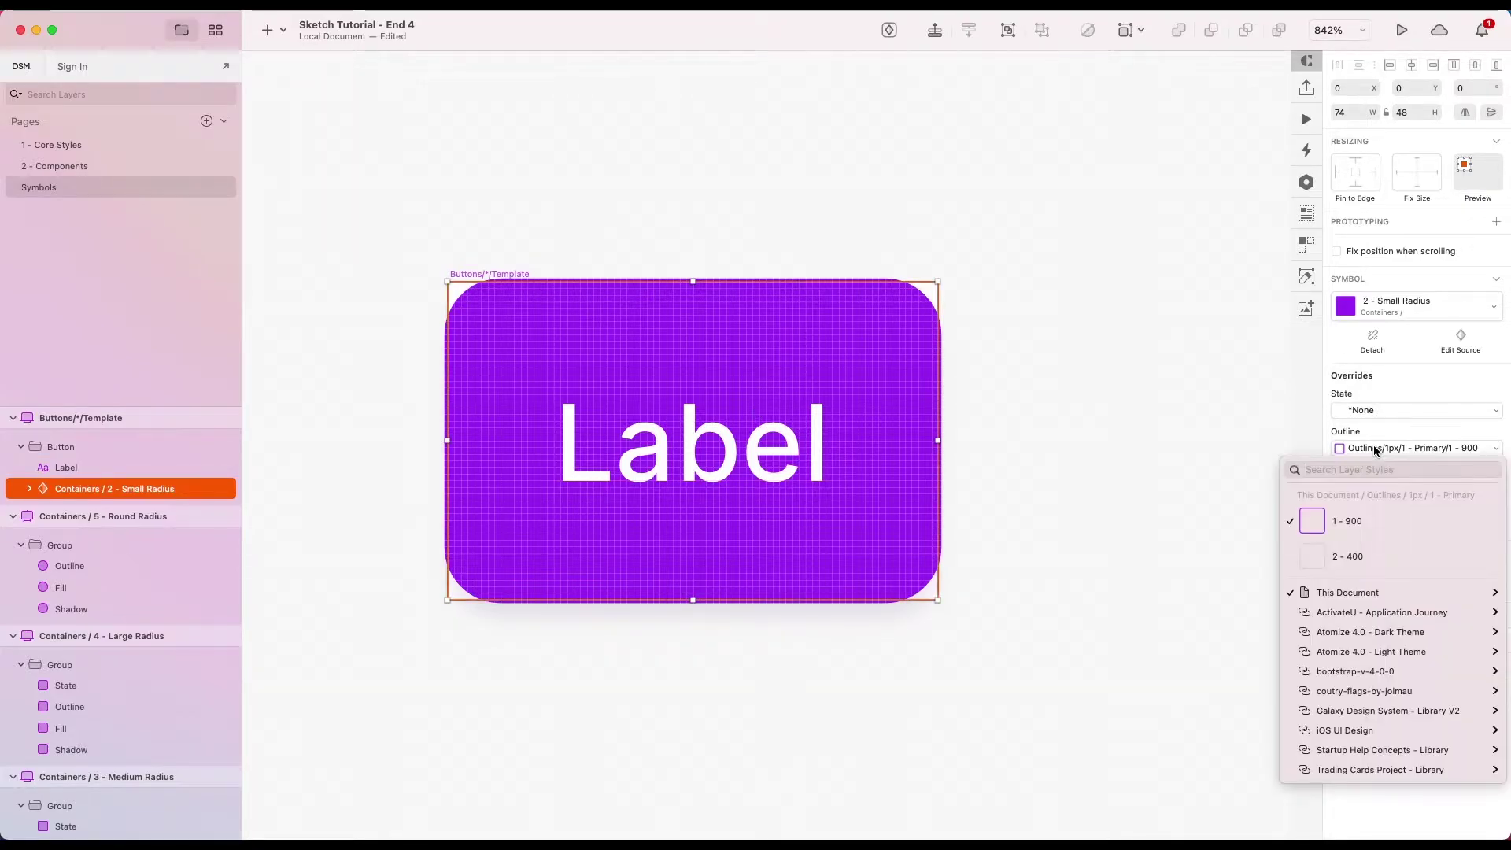
{"action": "left_click", "coordinate": [1258, 592]}
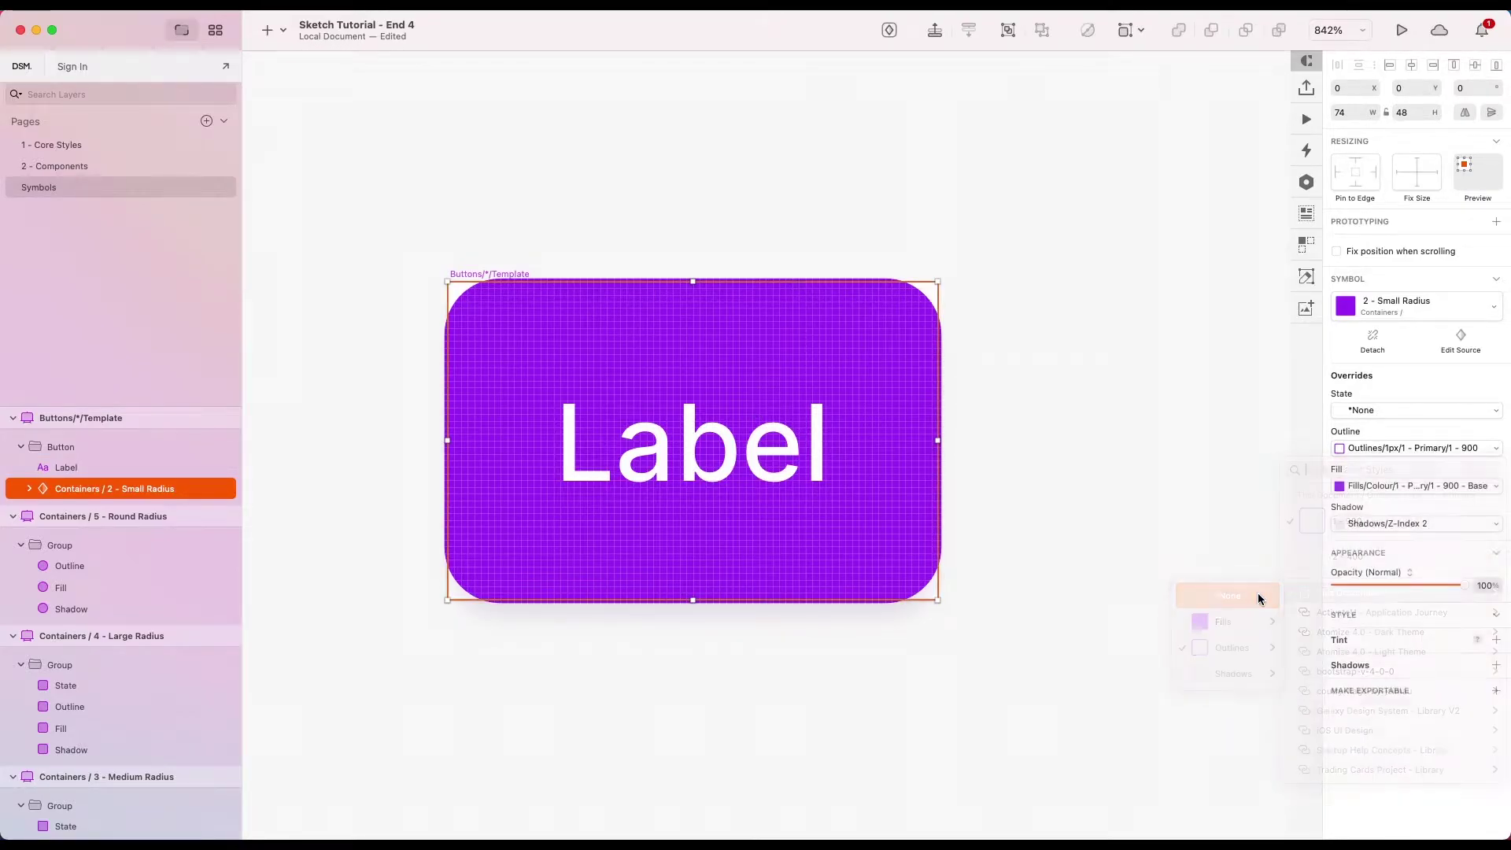
{"action": "left_click", "coordinate": [1174, 506]}
- Insert an instance of the document symbol Buttons/*/Template, aligned 32 px below the template source
{"action": "scroll", "coordinate": [1177, 512], "scroll_direction": "down", "scroll_amount": 3}
{"action": "scroll", "coordinate": [1173, 510], "scroll_direction": "down", "scroll_amount": 5}
{"action": "scroll", "coordinate": [770, 356], "scroll_direction": "right", "scroll_amount": 3}
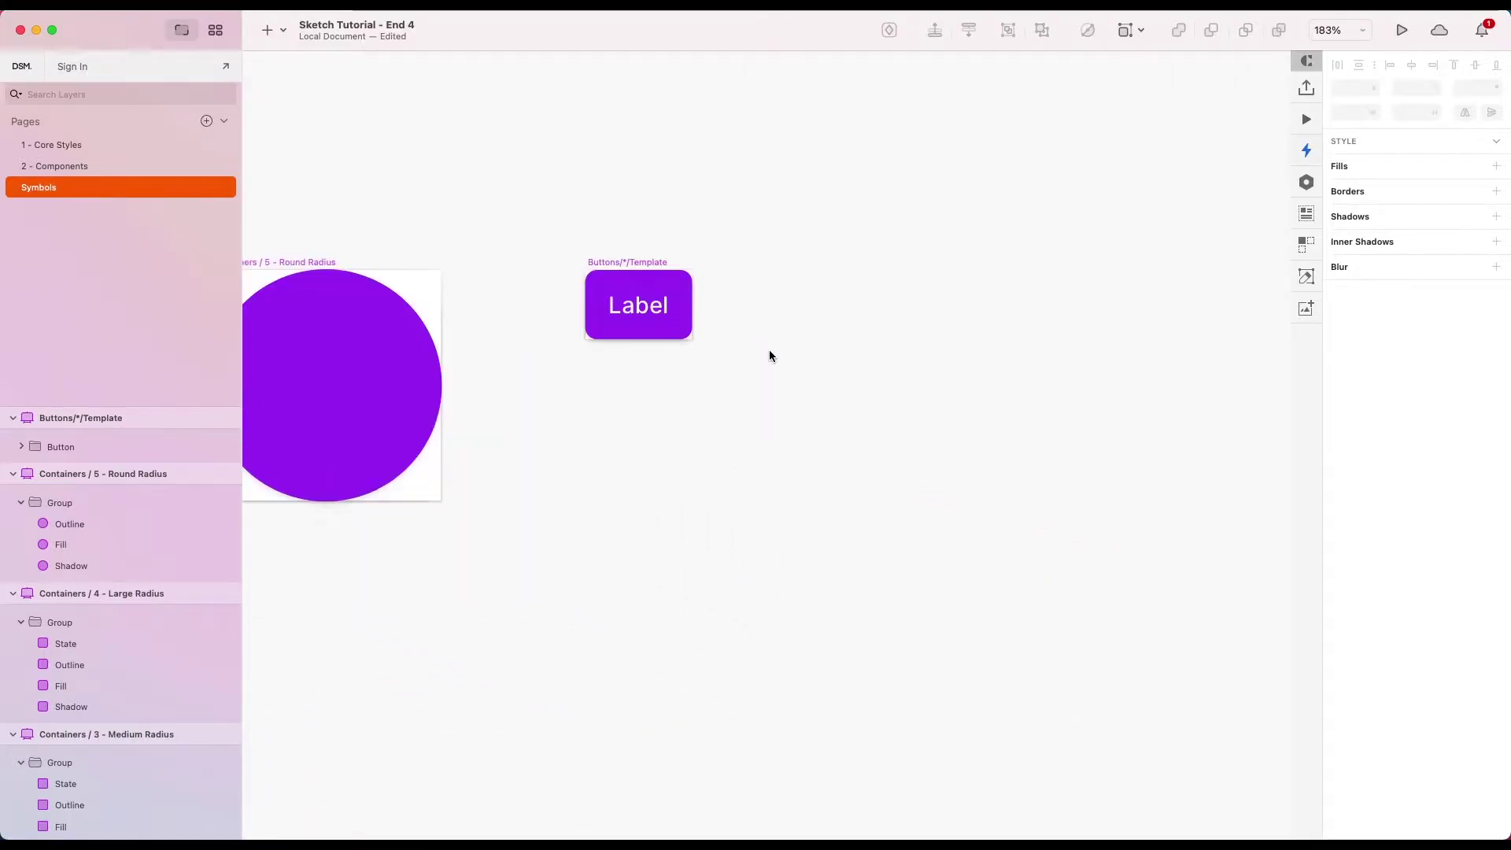
{"action": "left_click", "coordinate": [174, 12]}
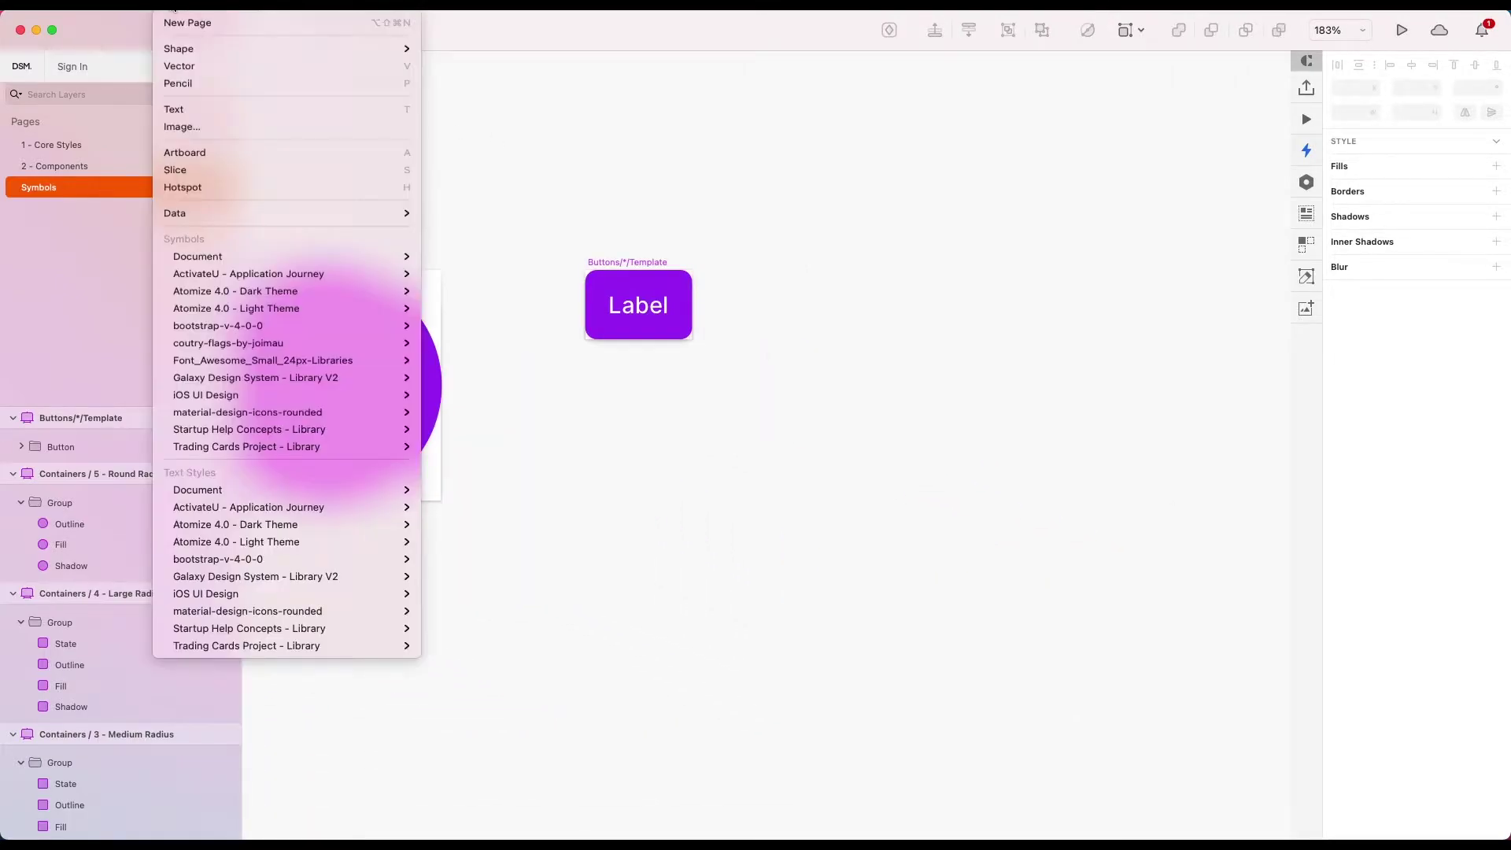
{"action": "mouse_move", "coordinate": [263, 256]}
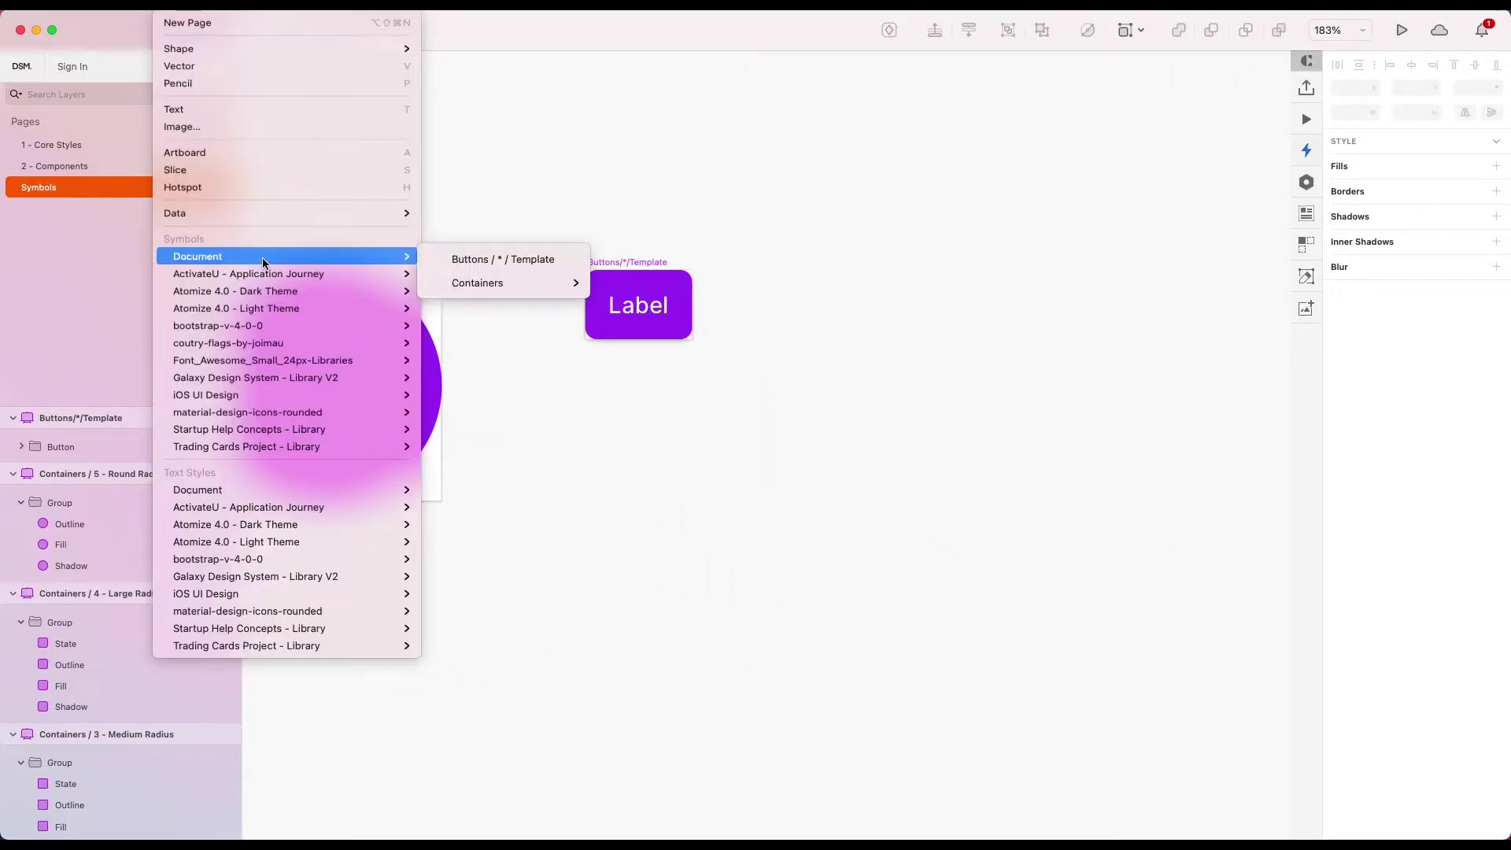
{"action": "left_click", "coordinate": [501, 261]}
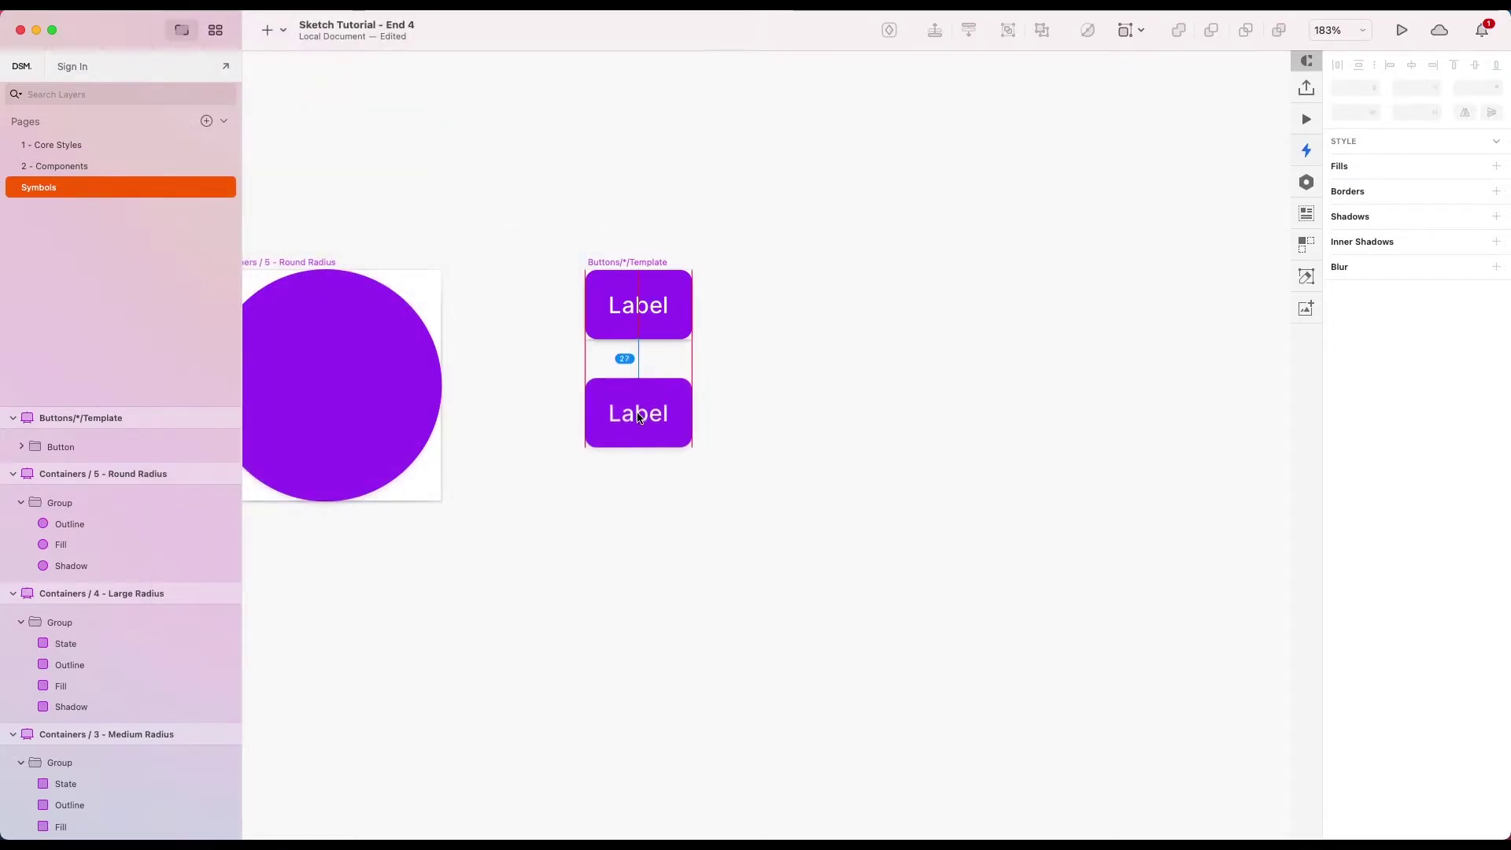
{"action": "left_click", "coordinate": [638, 428]}
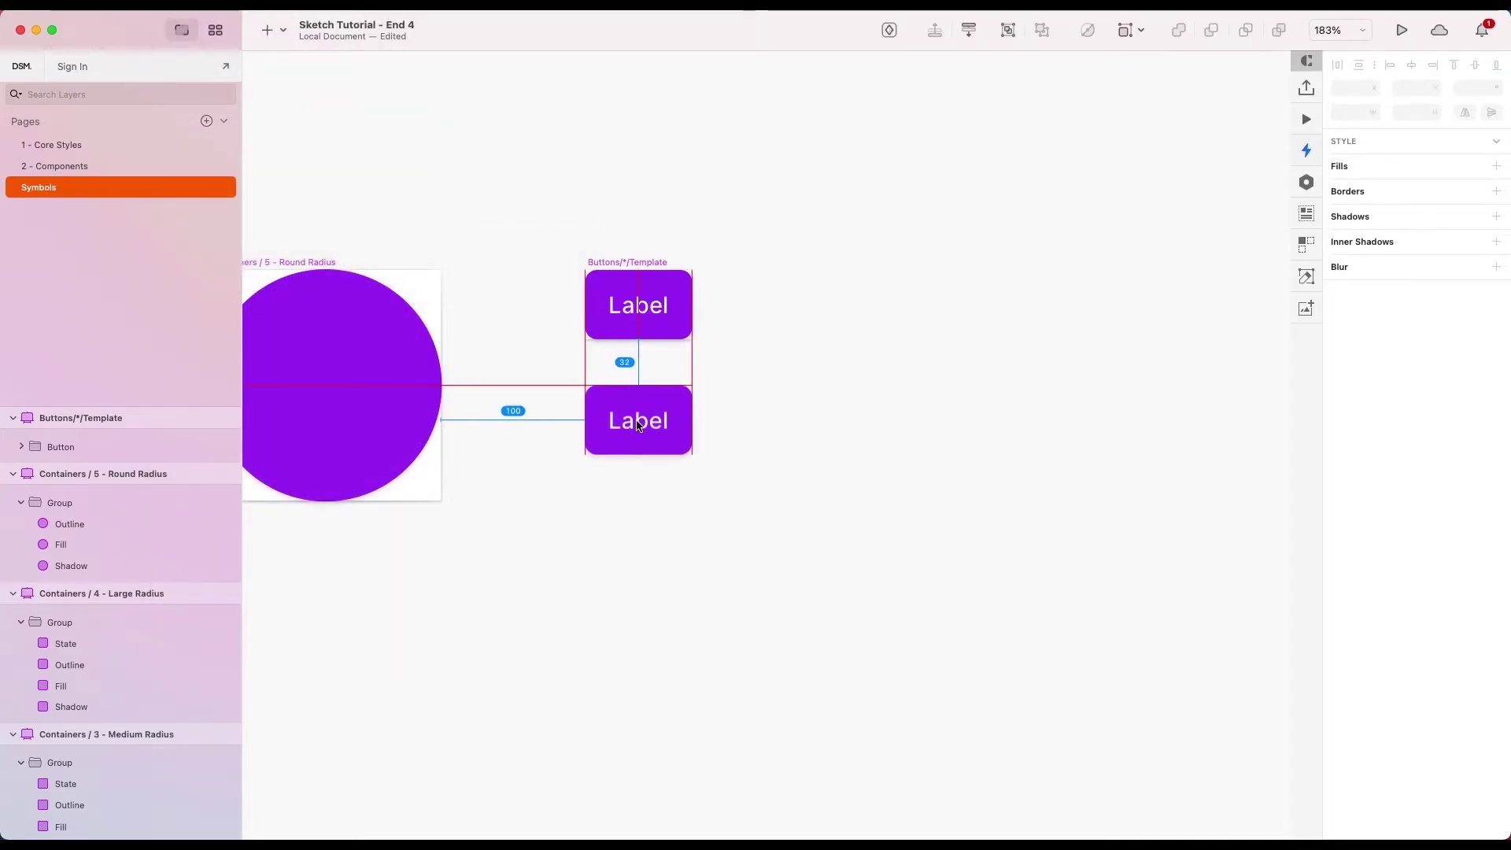
- Create a symbol named Buttons/Primary/High Emphasis/Fixed from the new template instance, with no layout
{"action": "scroll", "coordinate": [641, 429], "scroll_direction": "up", "scroll_amount": 3}
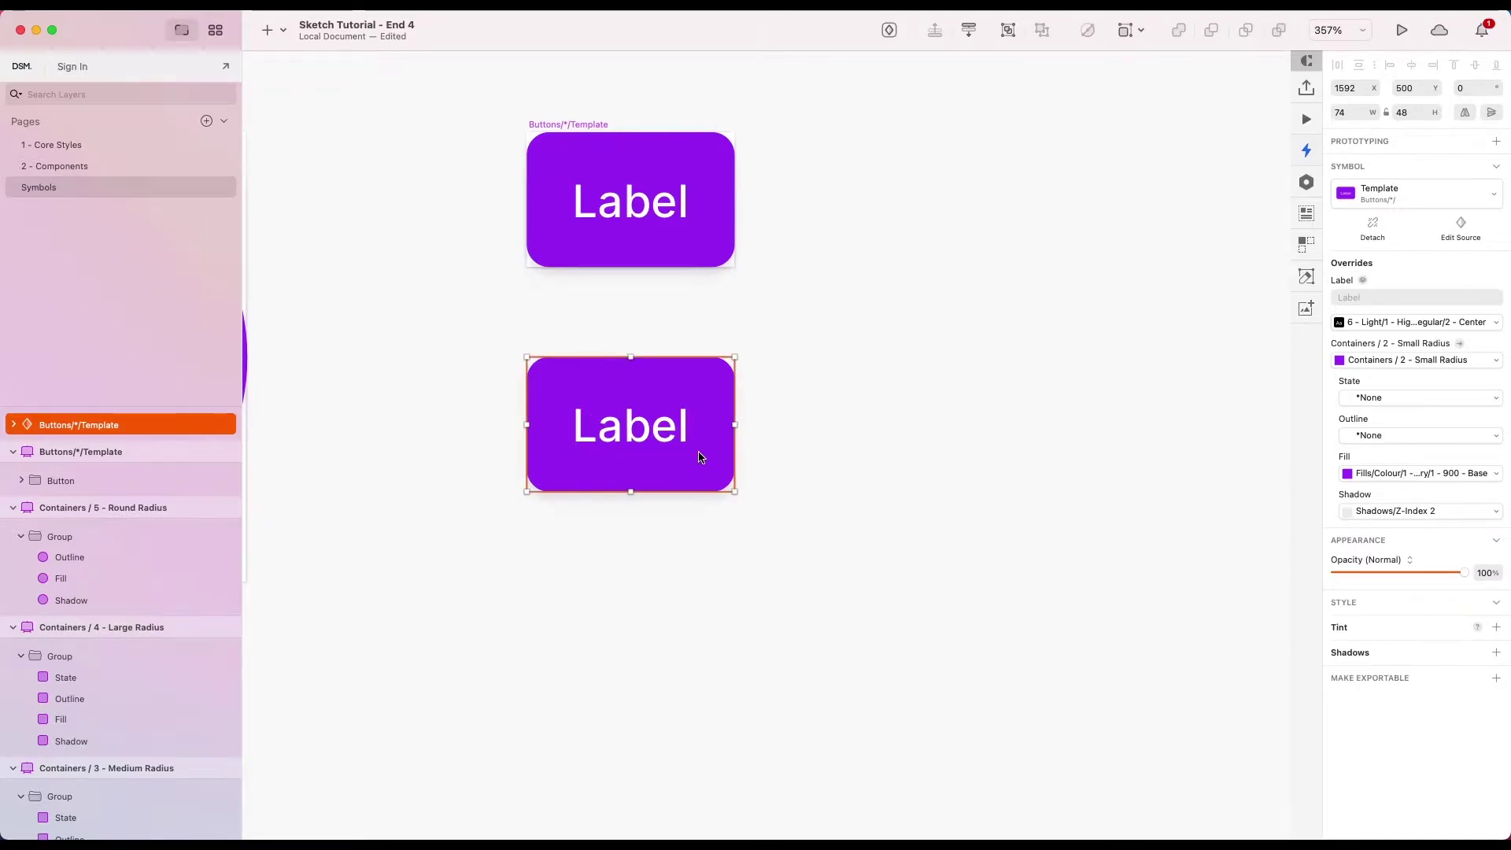
{"action": "right_click", "coordinate": [699, 458]}
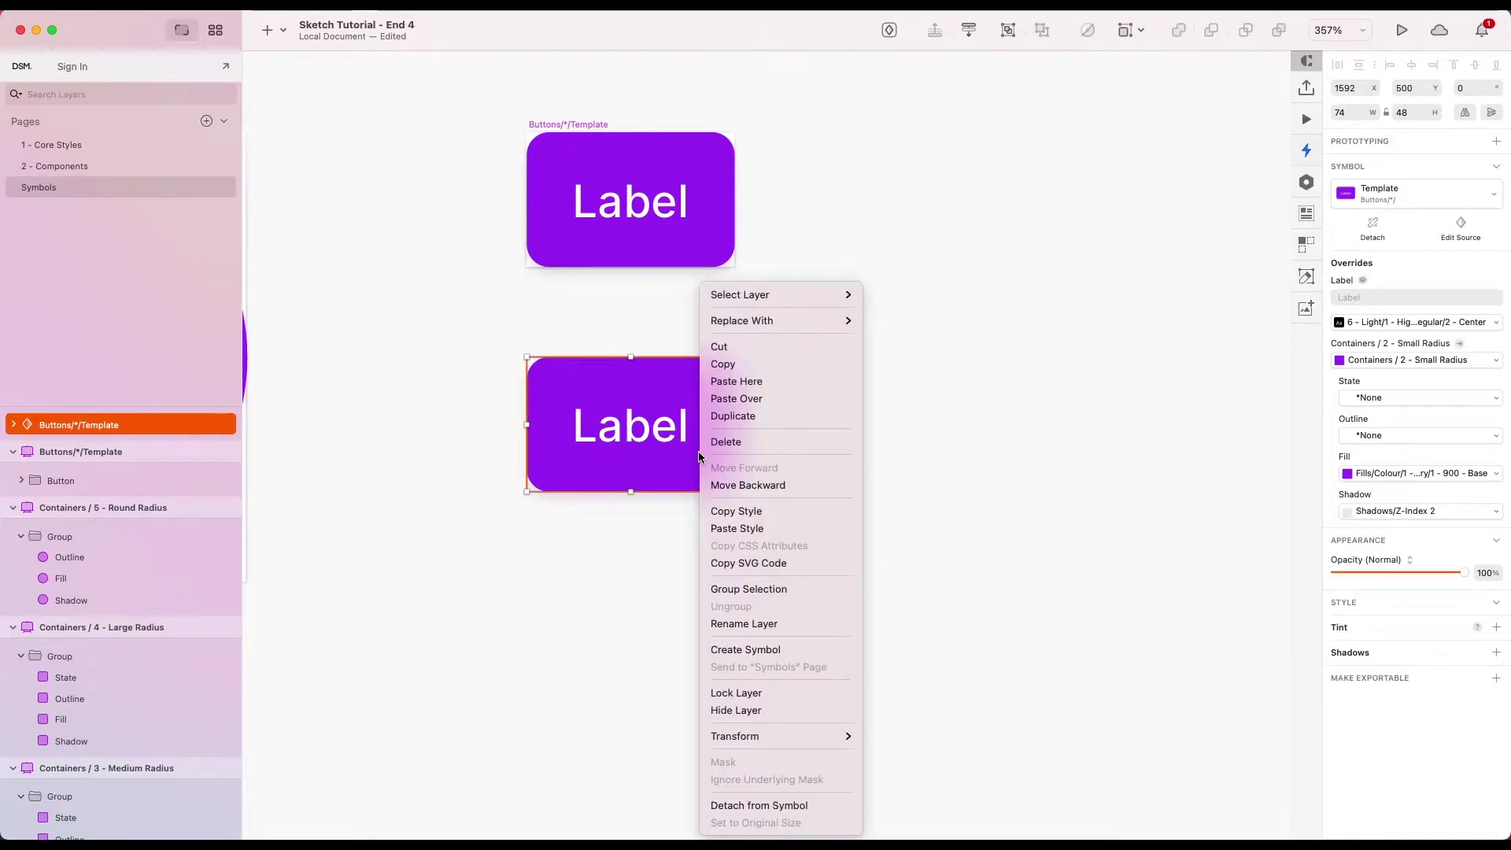
{"action": "left_click", "coordinate": [746, 654]}
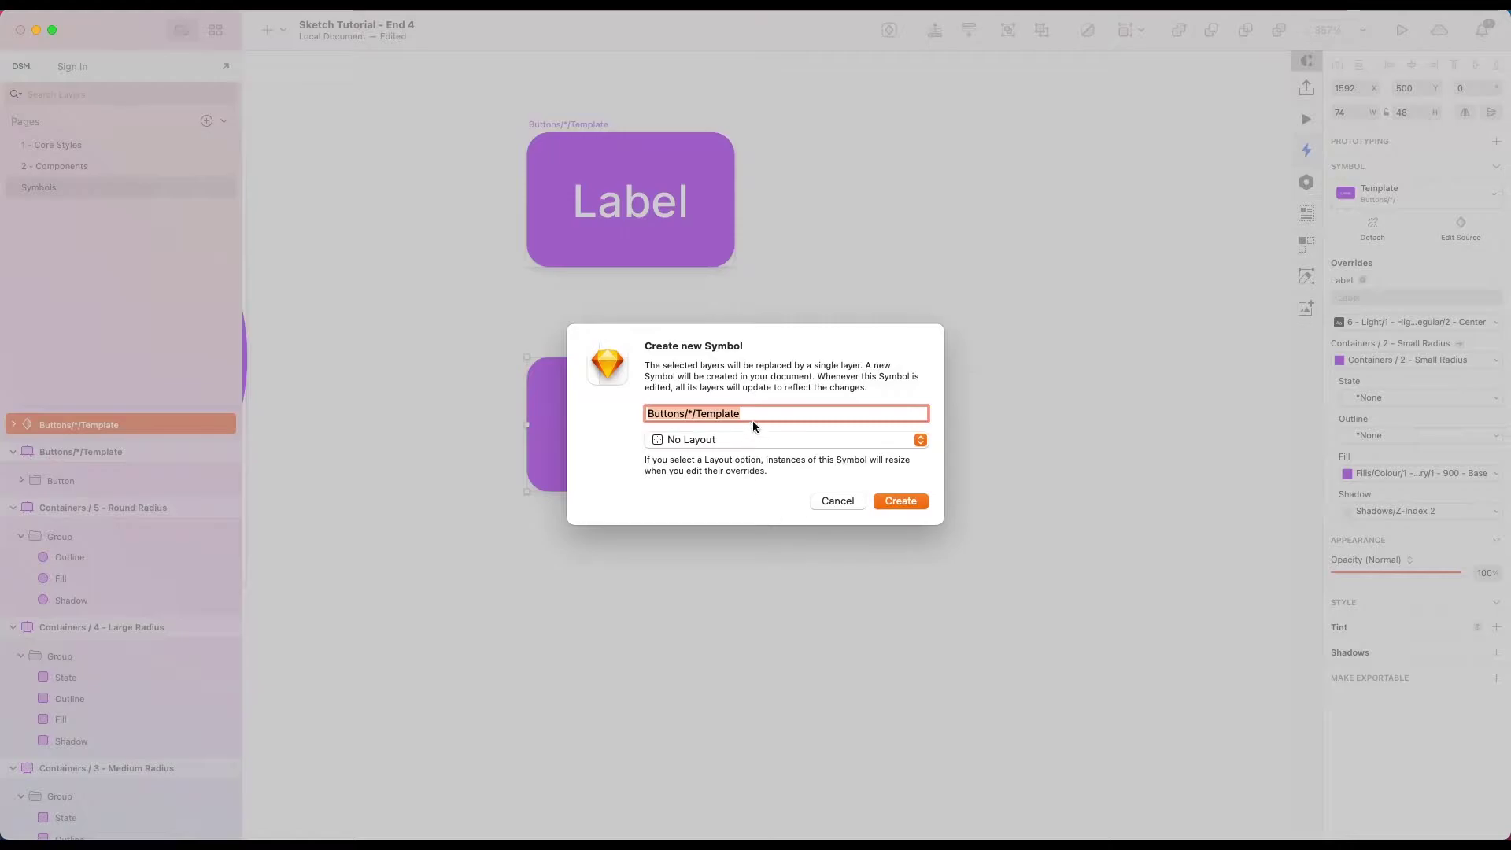
{"action": "left_click", "coordinate": [759, 414]}
{"action": "key", "text": "BackSpace"}
{"action": "key", "text": "BackSpace"}
{"action": "key", "text": "BackSpace"}
{"action": "key", "text": "BackSpace"}
{"action": "key", "text": "BackSpace"}
{"action": "key", "text": "BackSpace"}
{"action": "key", "text": "BackSpace"}
{"action": "key", "text": "BackSpace"}
{"action": "key", "text": "BackSpace"}
{"action": "key", "text": "BackSpace"}
{"action": "type", "text": "Pi"}
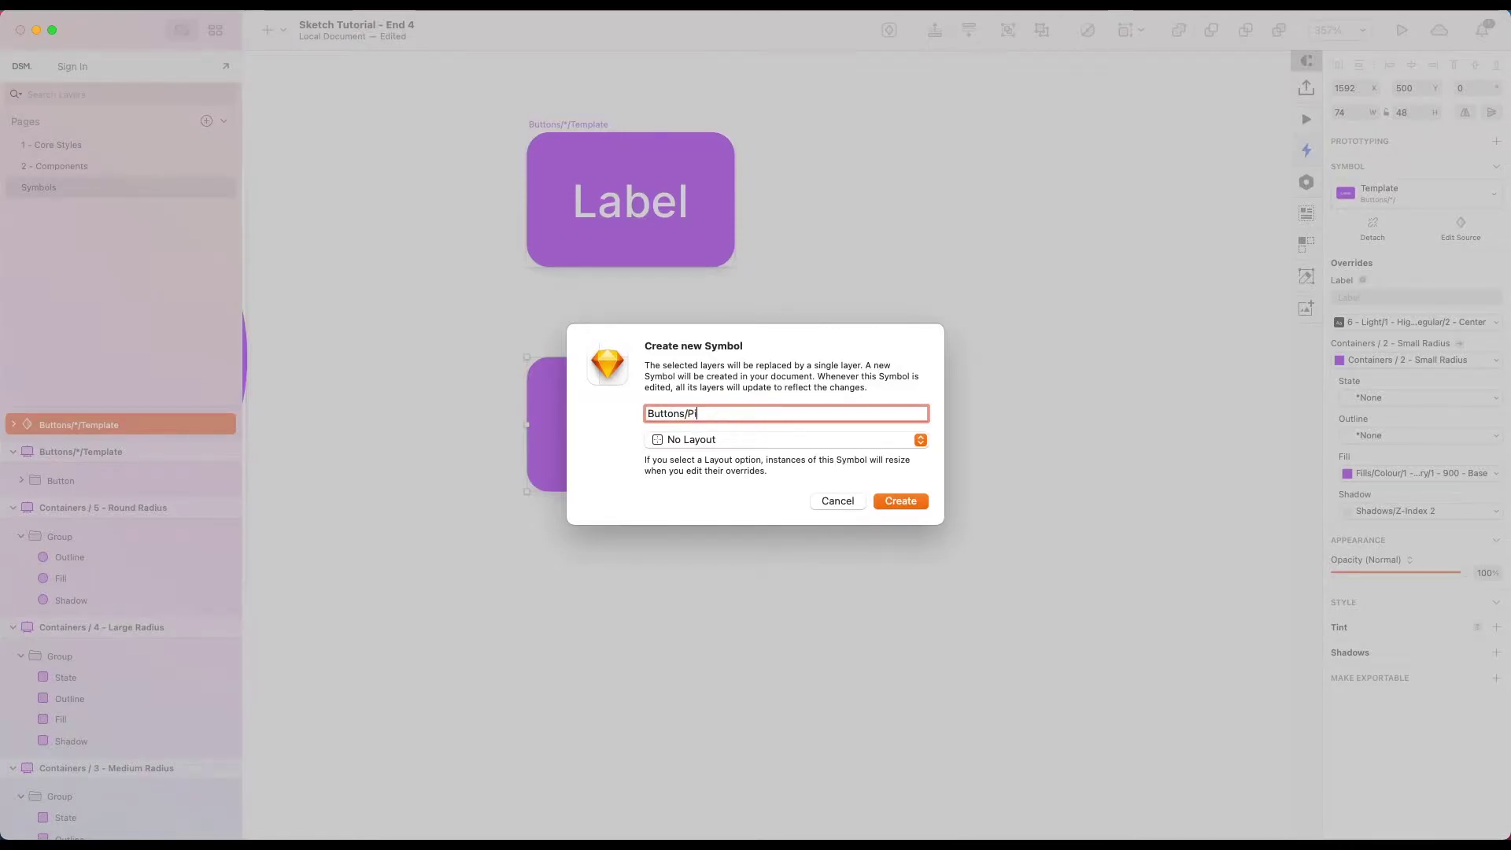
{"action": "key", "text": "BackSpace"}
{"action": "type", "text": "rimary/"}
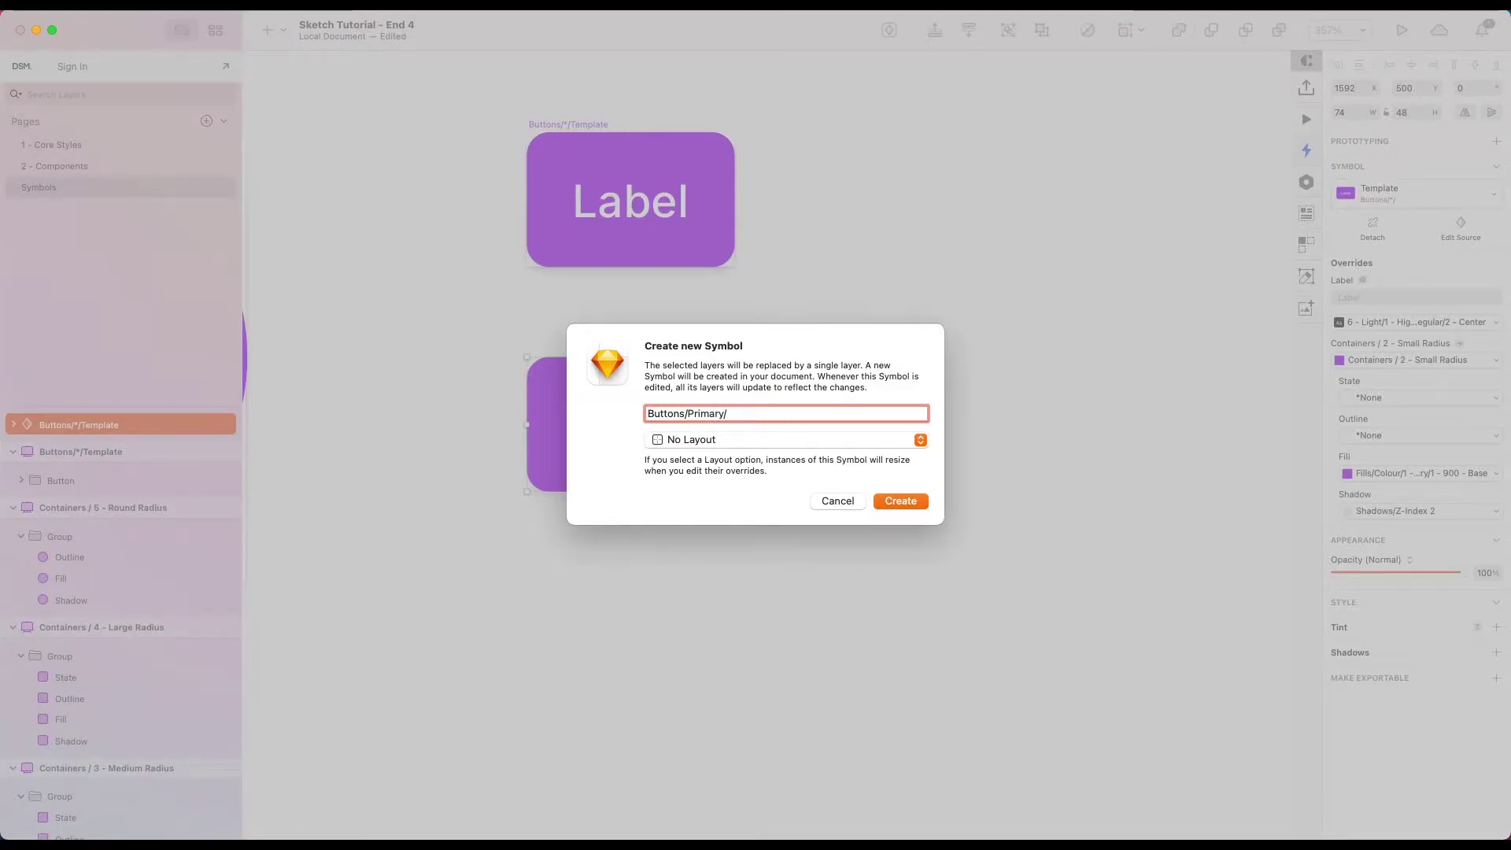
{"action": "type", "text": "High "}
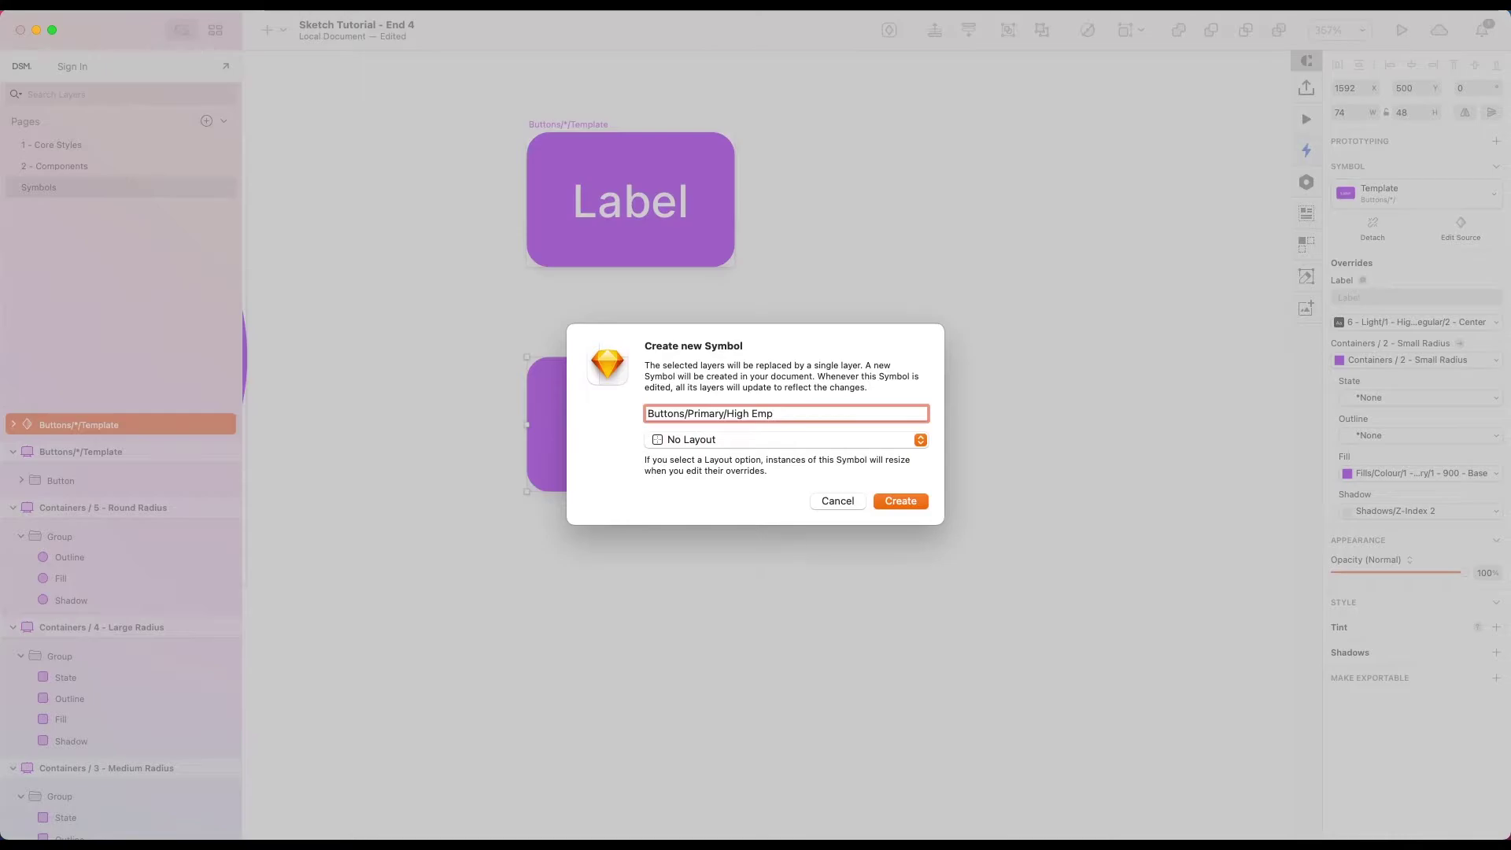
{"action": "type", "text": "Emphasis/Fixed"}
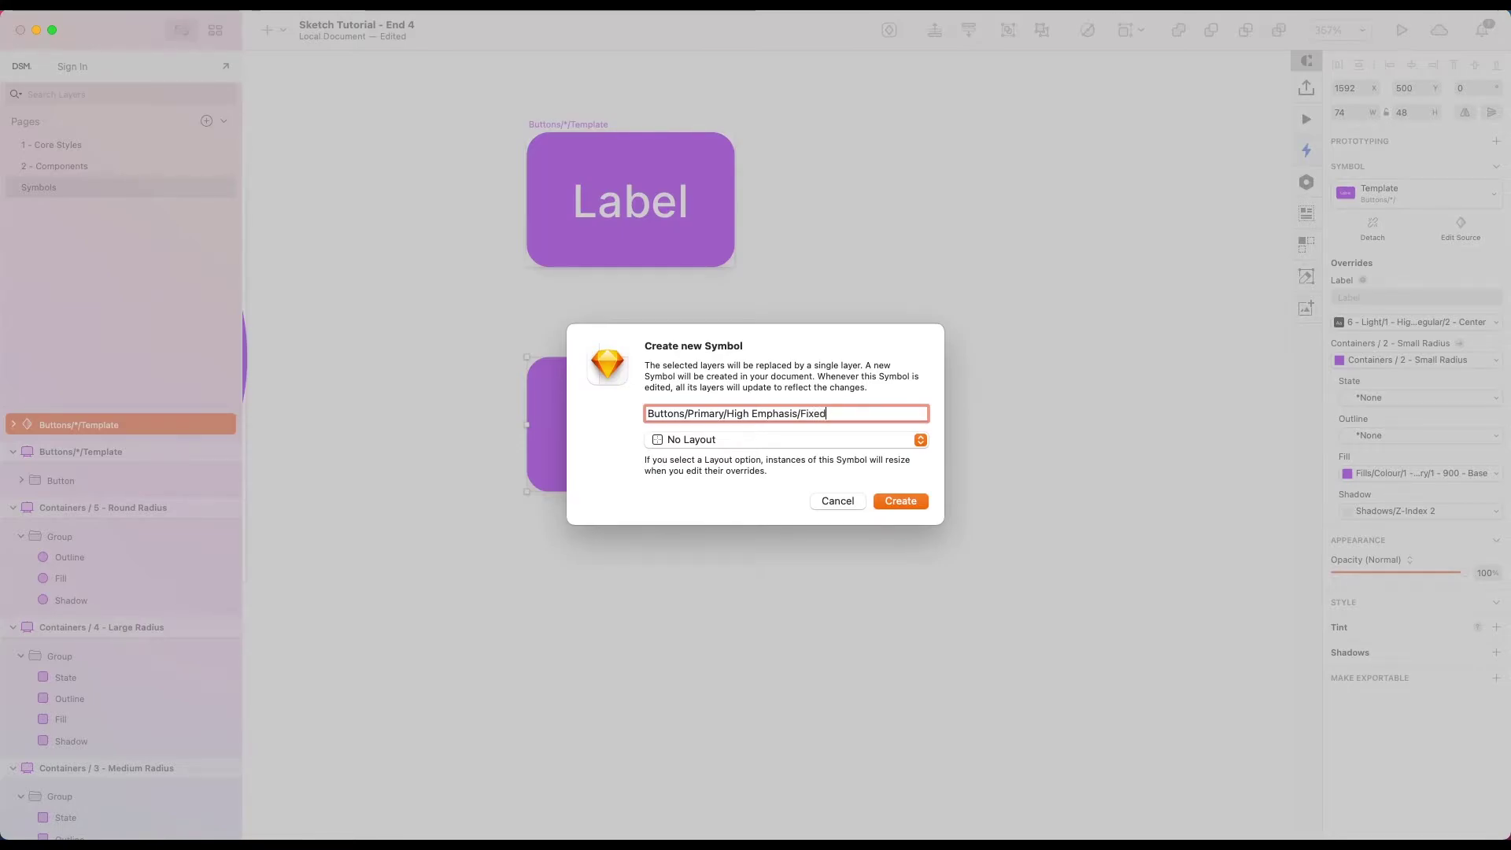
{"action": "left_click", "coordinate": [898, 500]}
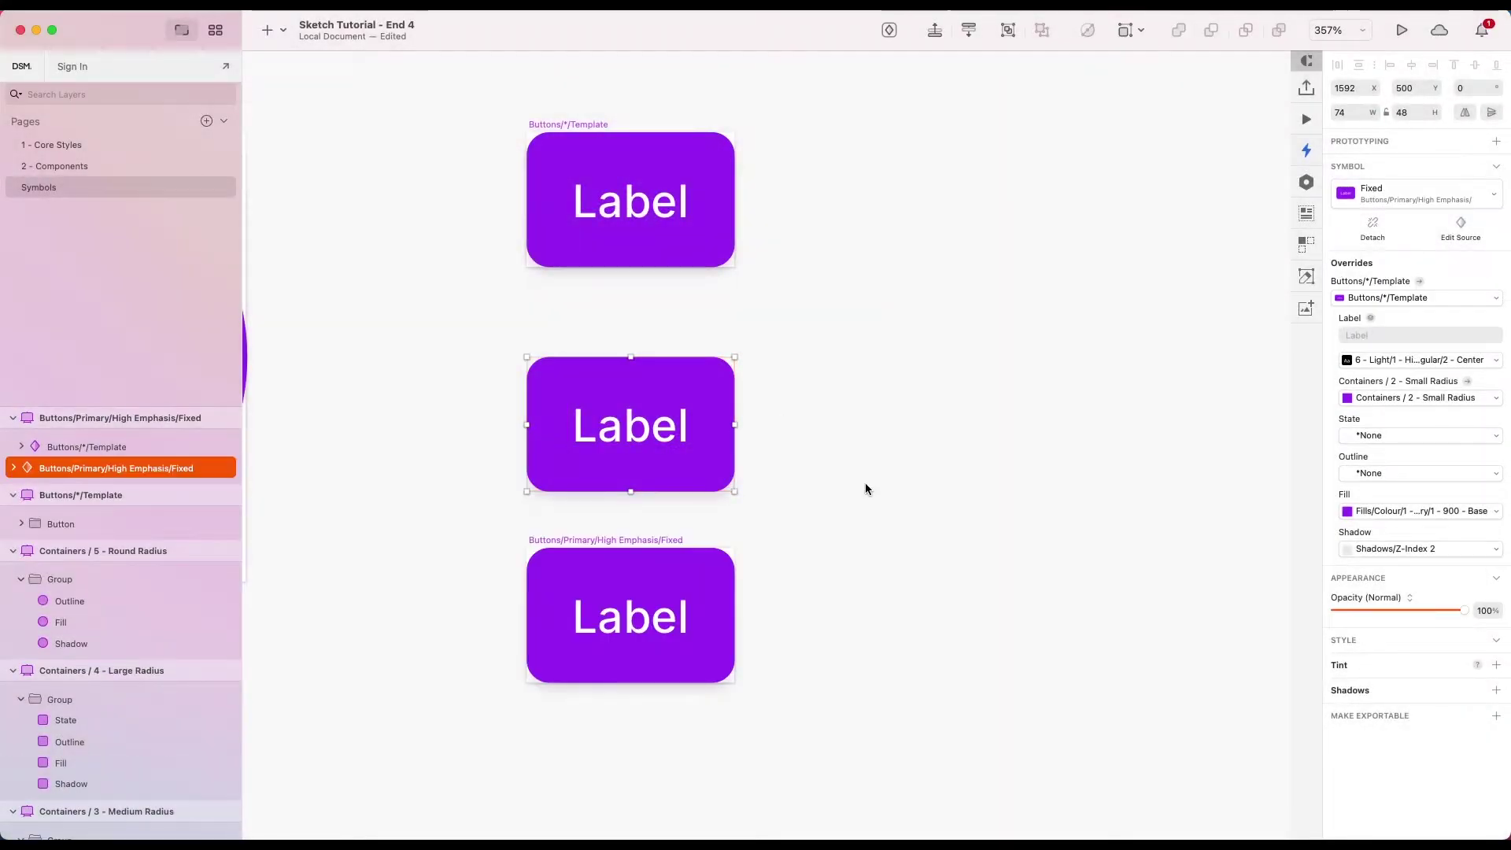
- Delete the leftover instance between the two button symbols and move the Buttons/Primary/High Emphasis/Fixed source up to Y 500
{"action": "scroll", "coordinate": [777, 438], "scroll_direction": "down", "scroll_amount": 3}
{"action": "left_click", "coordinate": [778, 438]}
{"action": "left_click", "coordinate": [707, 435]}
{"action": "key", "text": "BackSpace"}
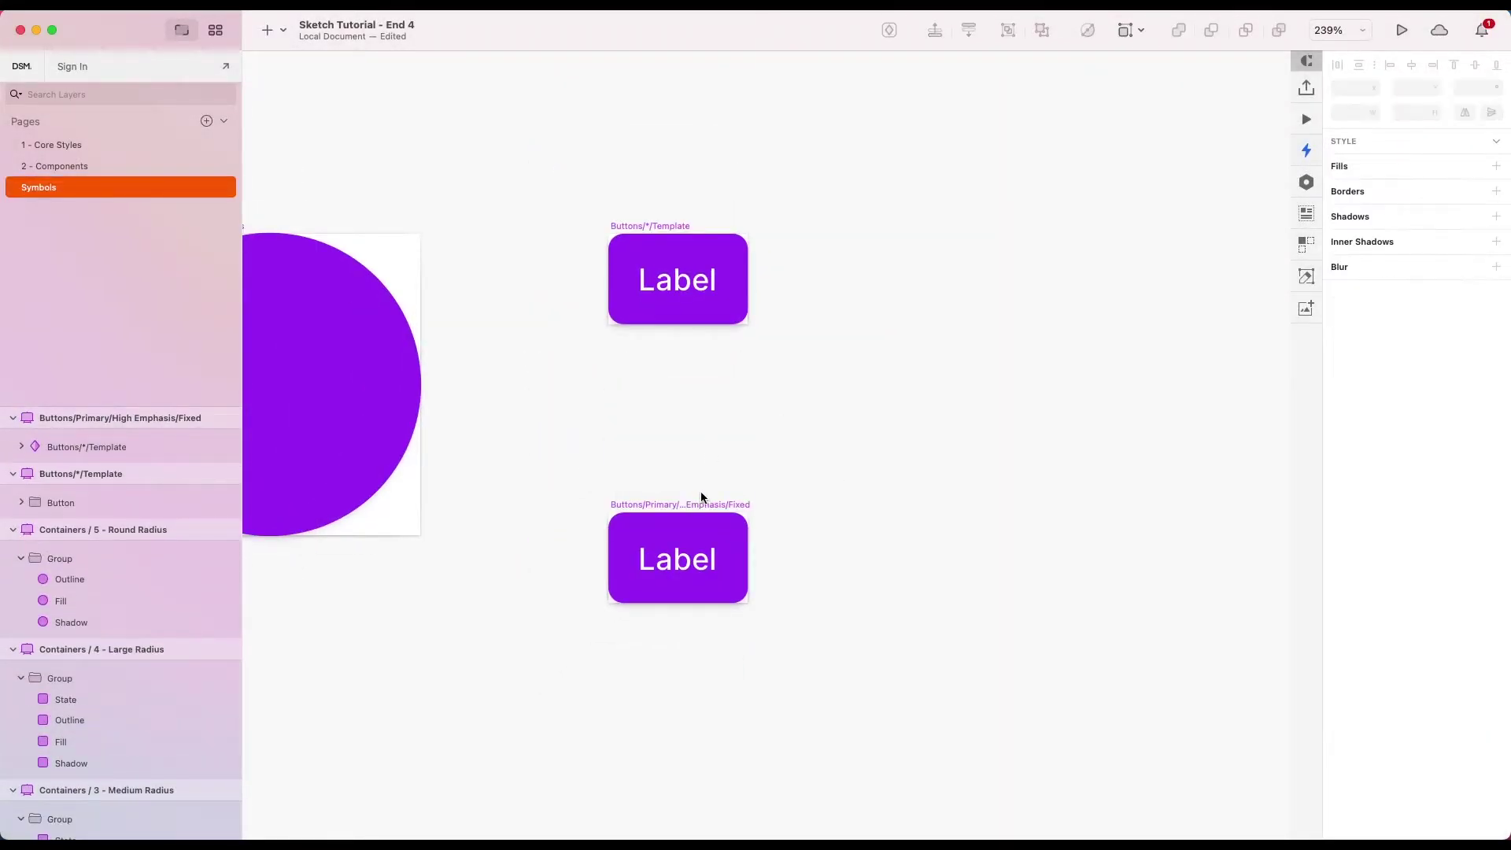
{"action": "left_click_drag", "start_coordinate": [701, 496], "coordinate": [696, 383]}
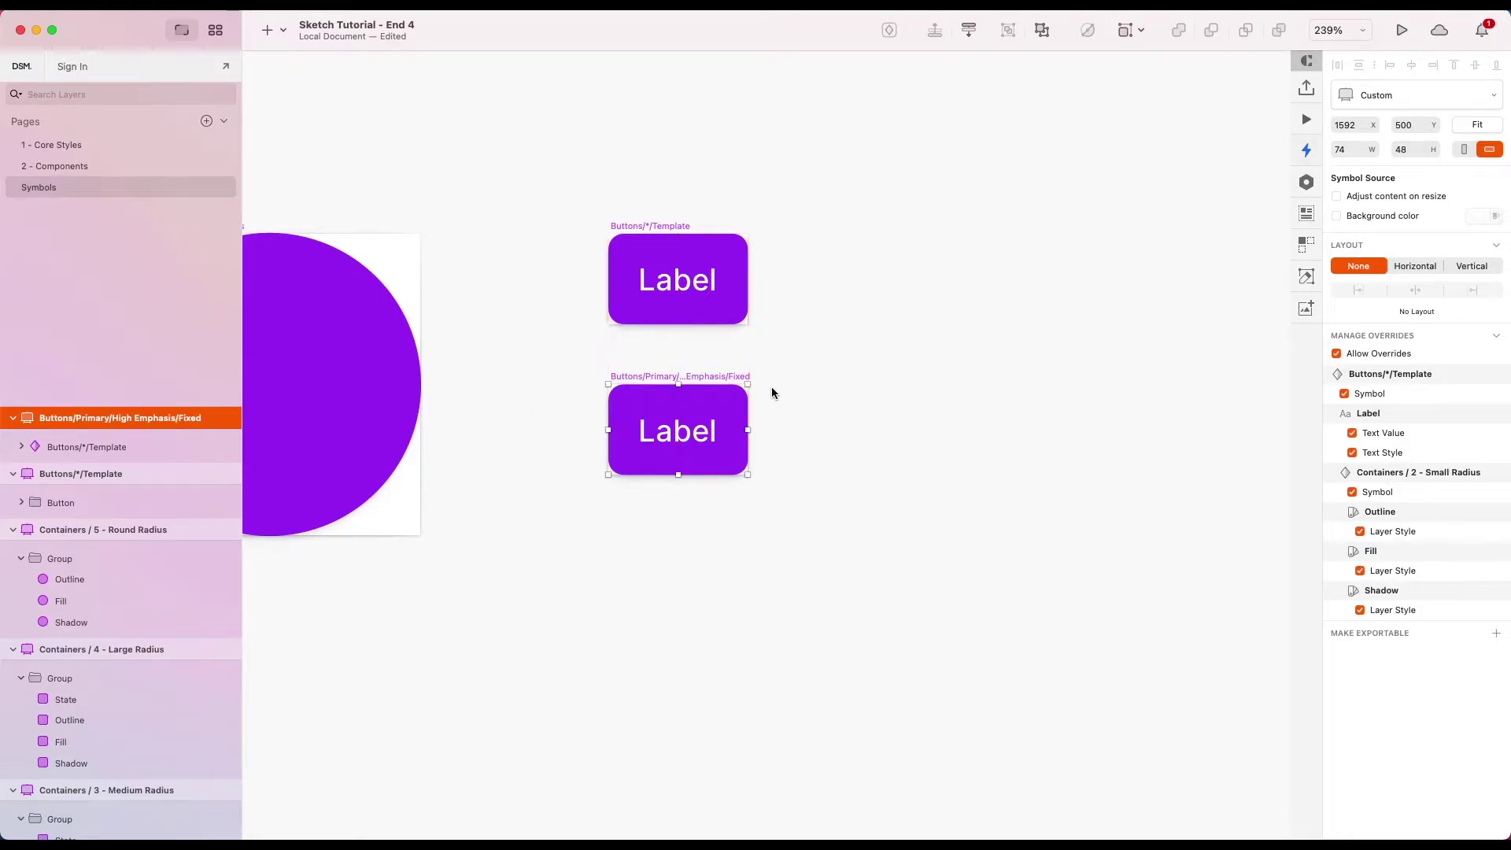
- Duplicate the Buttons/Primary/High Emphasis/Fixed symbol source twice in a row to its right, spaced 16 px apart
{"action": "scroll", "coordinate": [772, 392], "scroll_direction": "up", "scroll_amount": 3}
{"action": "left_click", "coordinate": [843, 349]}
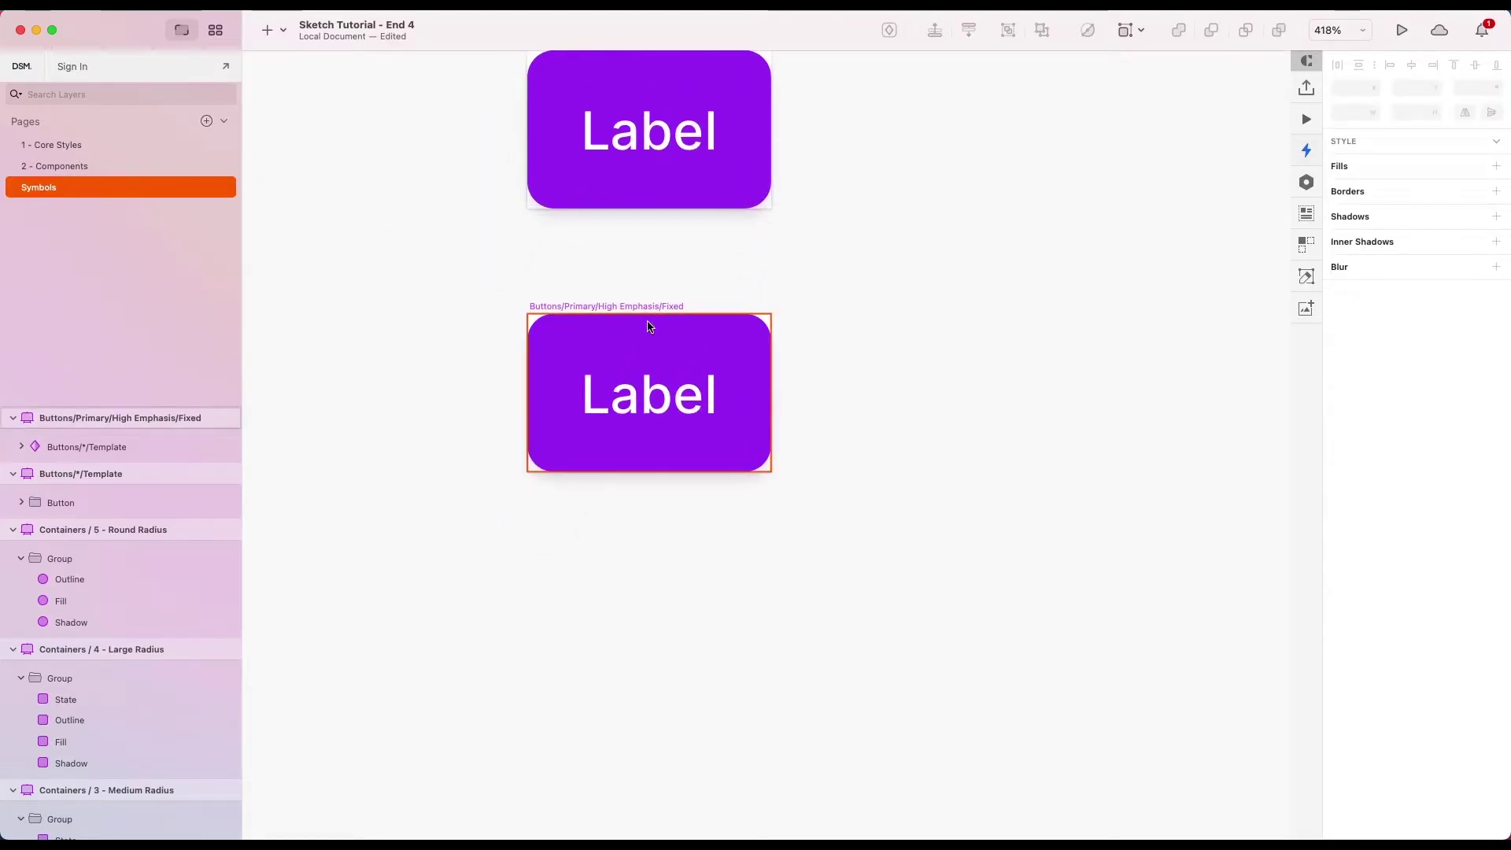
{"action": "left_click", "coordinate": [650, 328]}
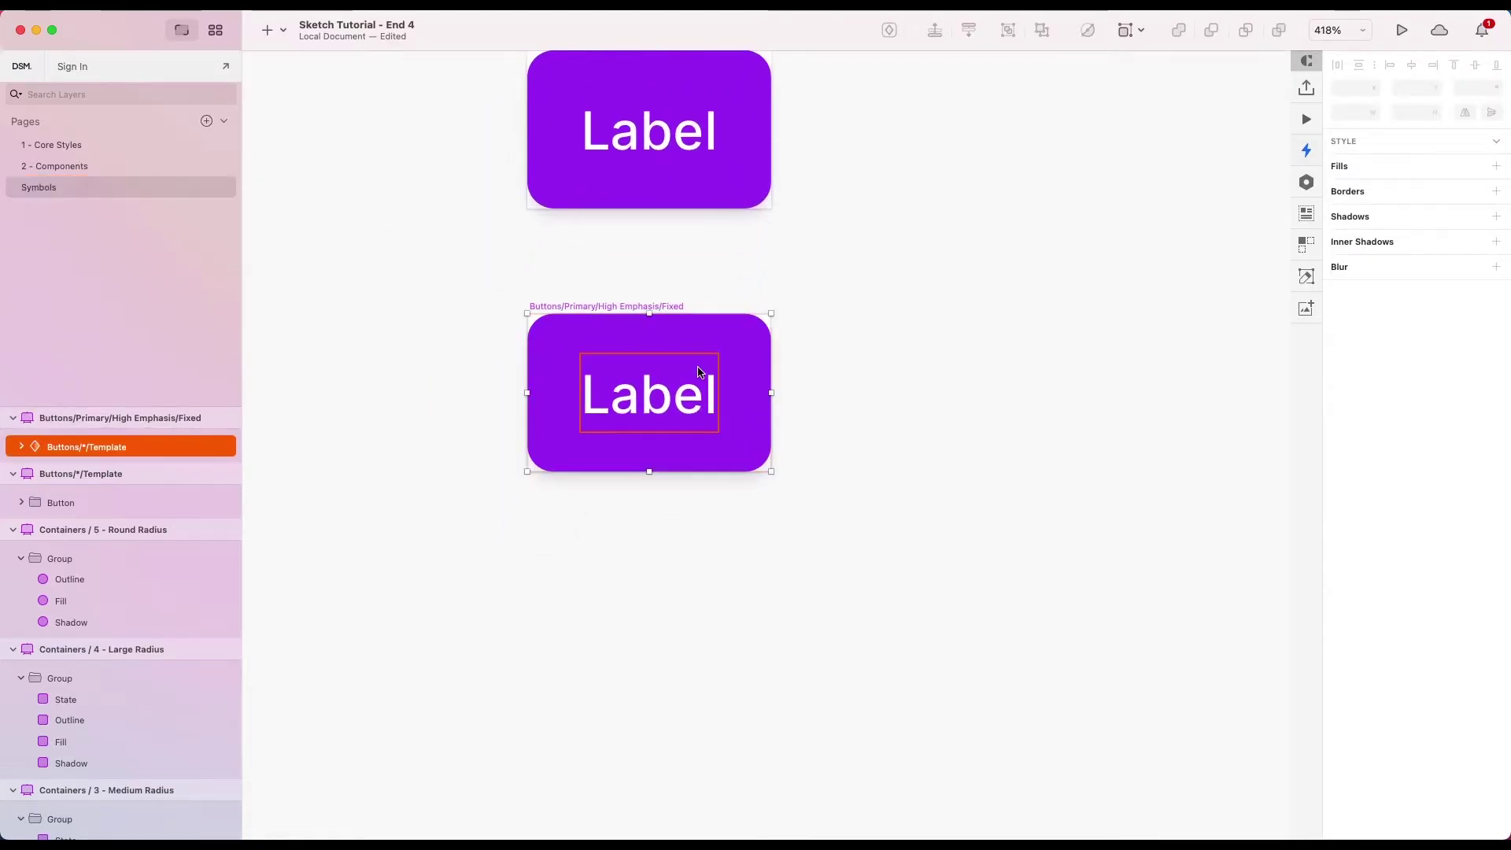
{"action": "left_click", "coordinate": [793, 397]}
{"action": "left_click", "coordinate": [653, 314]}
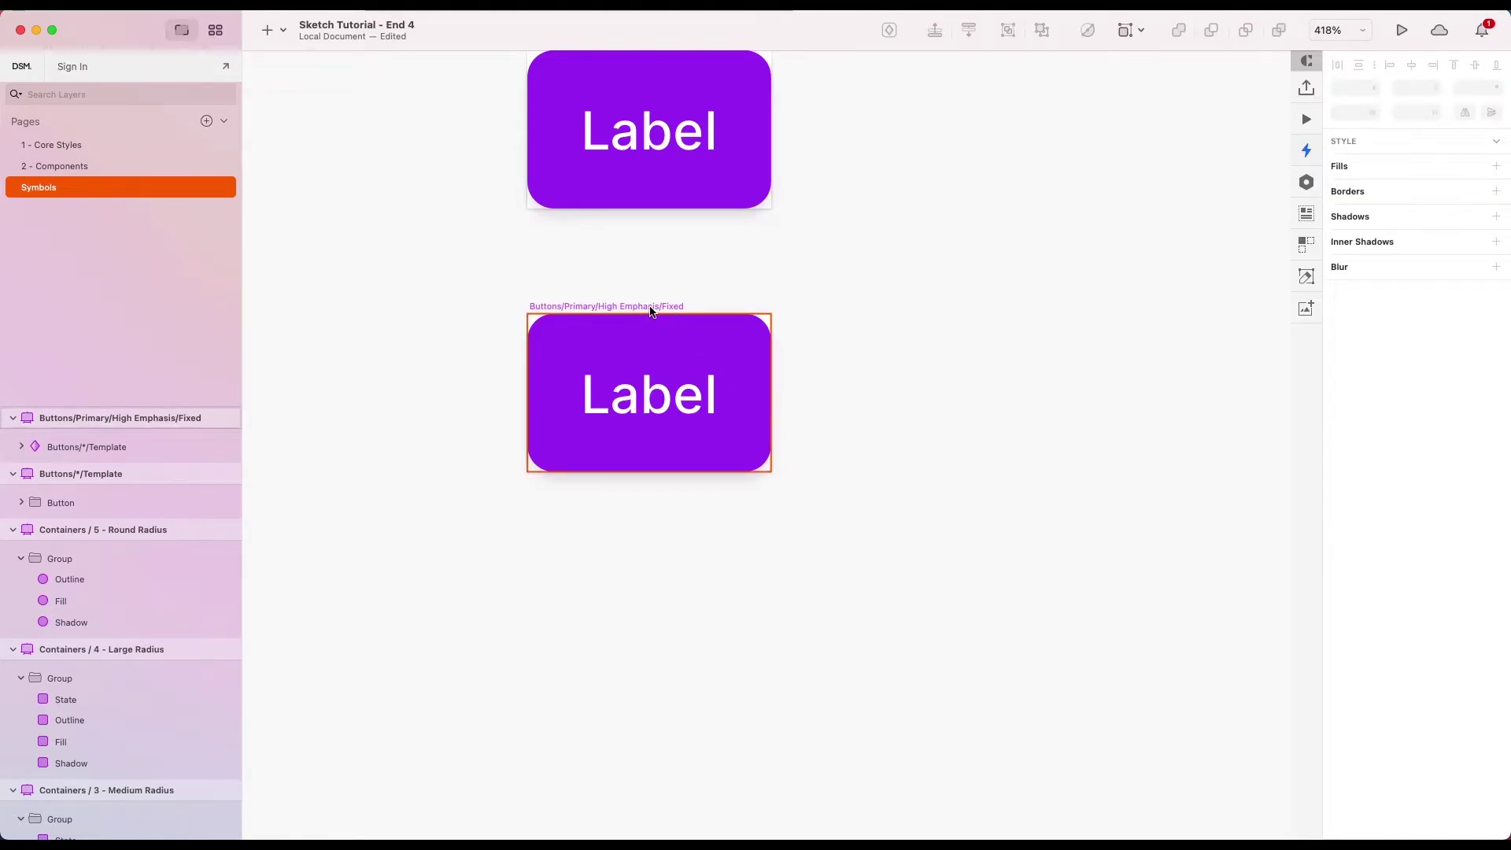
{"action": "scroll", "coordinate": [630, 323], "scroll_direction": "down", "scroll_amount": 2}
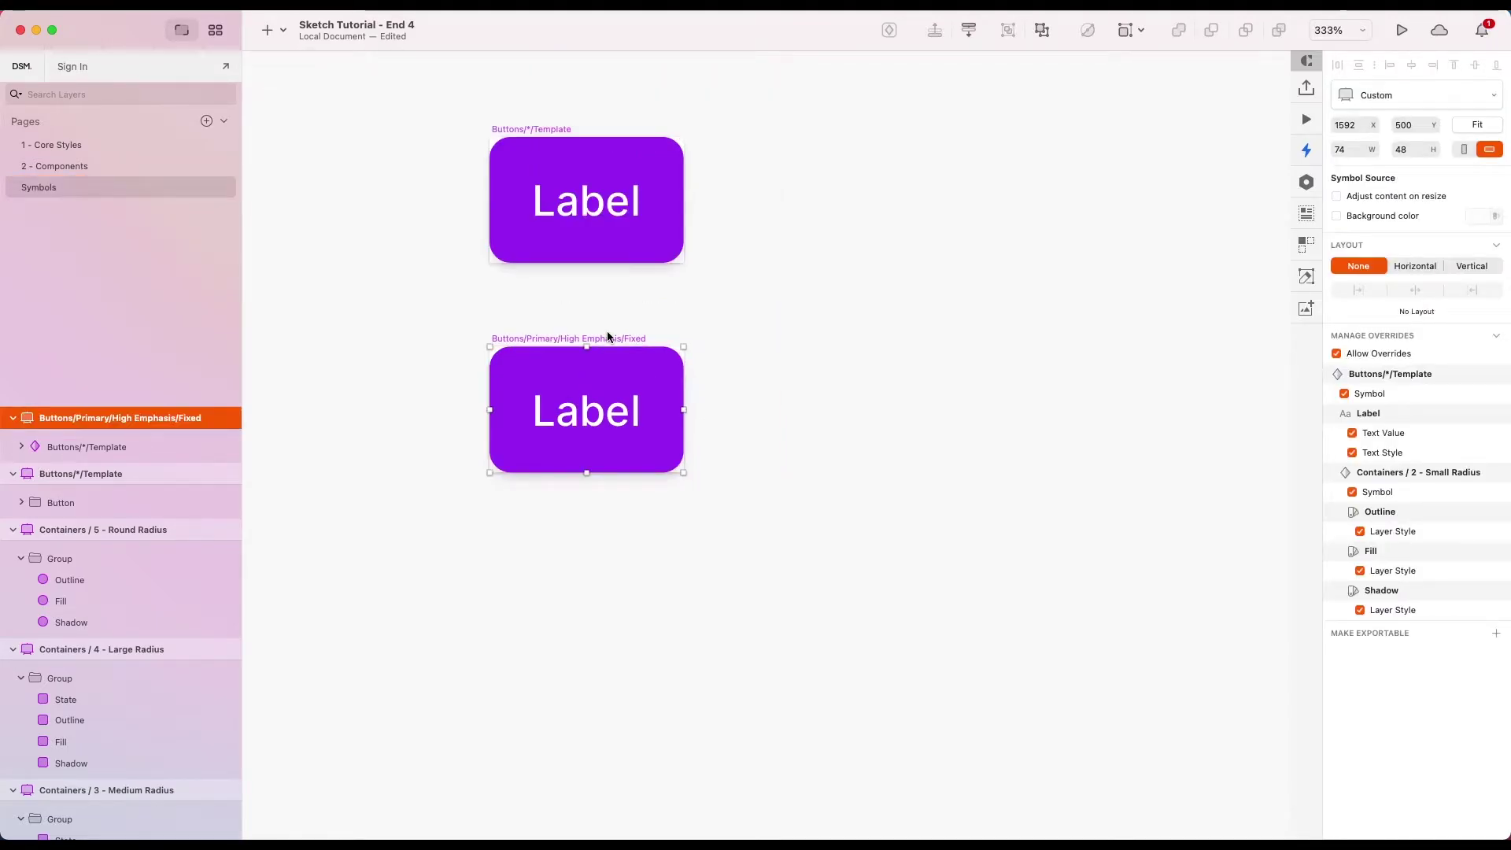
{"action": "left_click_drag", "start_coordinate": [601, 340], "coordinate": [838, 347]}
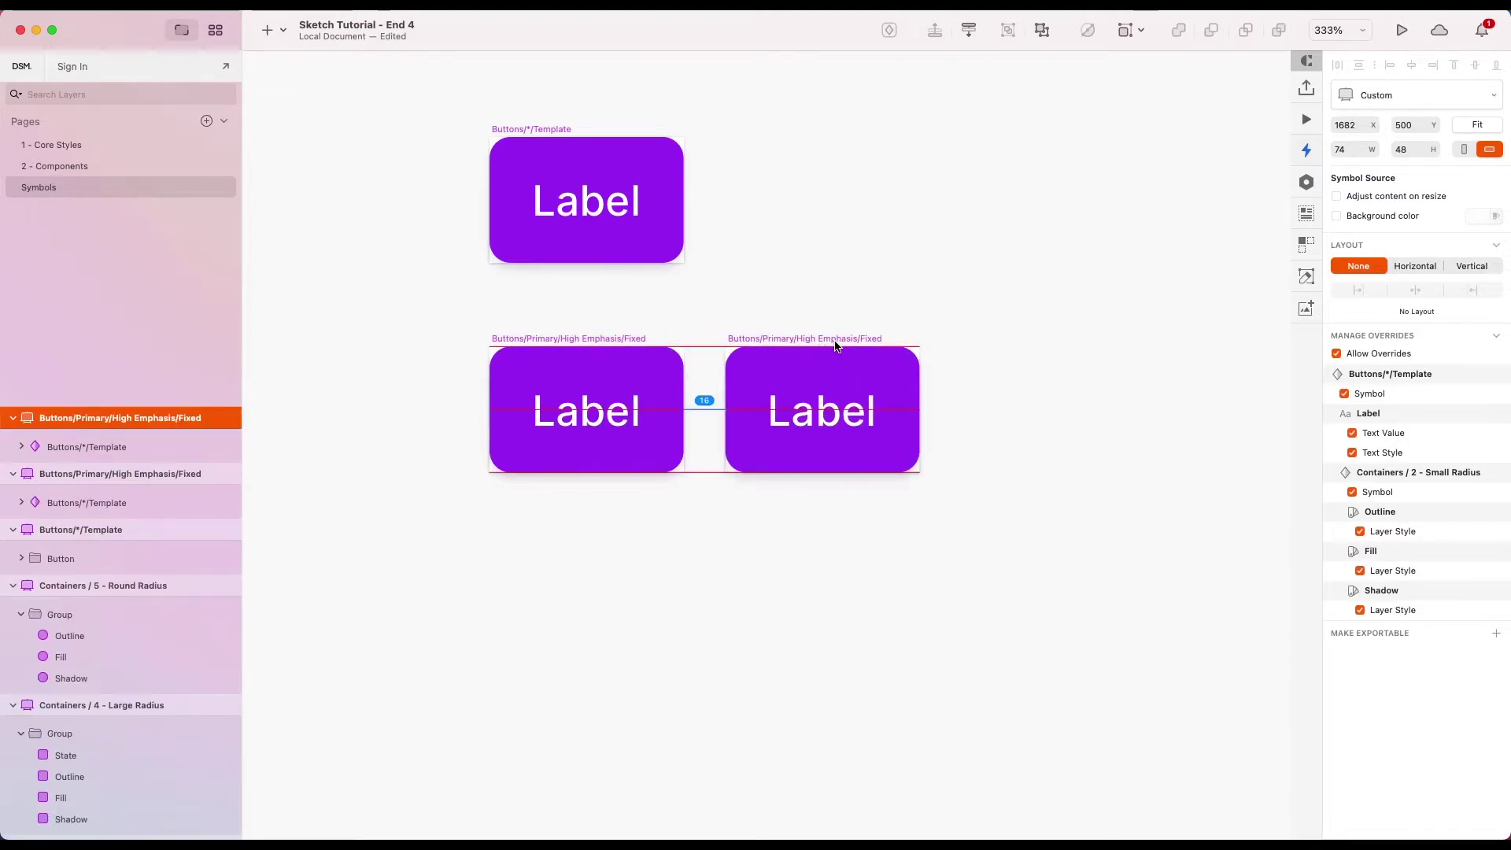
{"action": "scroll", "coordinate": [918, 355], "scroll_direction": "right", "scroll_amount": 5}
{"action": "left_click_drag", "start_coordinate": [709, 334], "coordinate": [945, 346]}
{"action": "left_click", "coordinate": [780, 532]}
- Rename the middle duplicated button symbol source as Buttons/Primary/Medium Emphasis/Fixed
{"action": "left_click", "coordinate": [130, 474]}
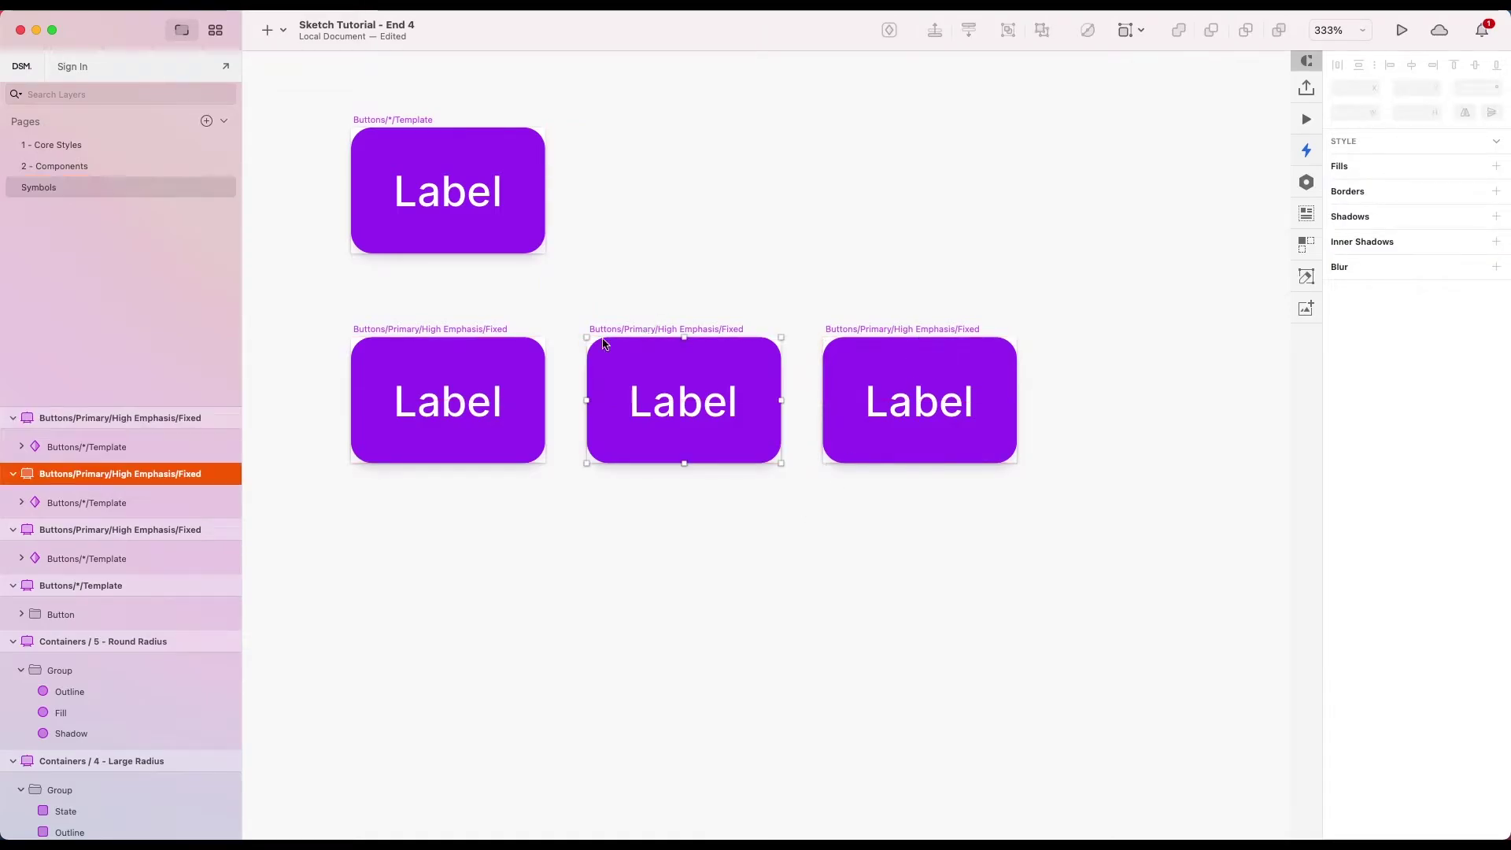
{"action": "double_click", "coordinate": [130, 476]}
{"action": "left_click", "coordinate": [130, 475]}
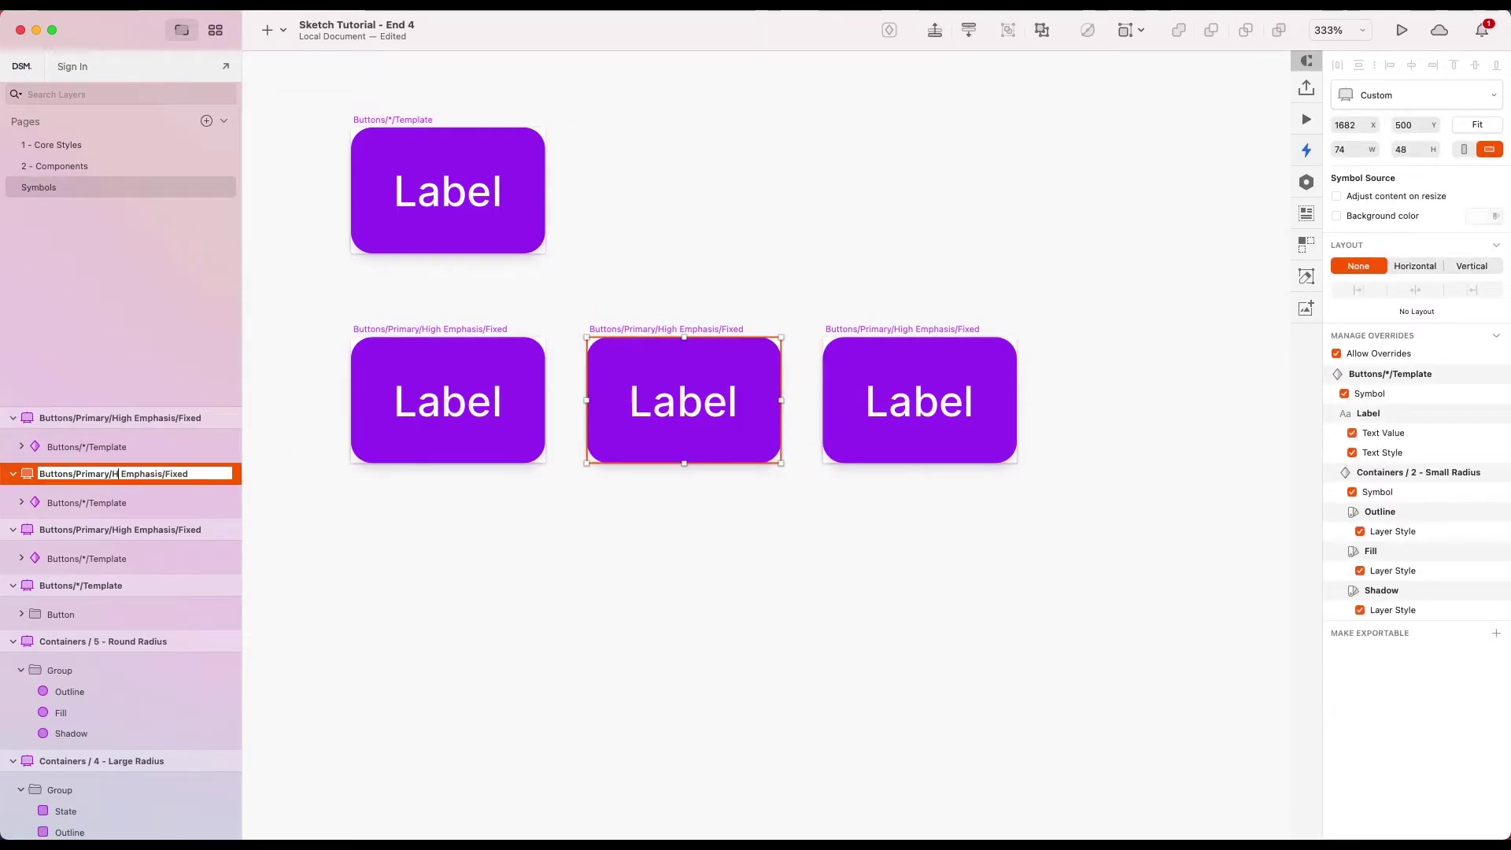
{"action": "key", "text": "BackSpace"}
{"action": "type", "text": "Medi"}
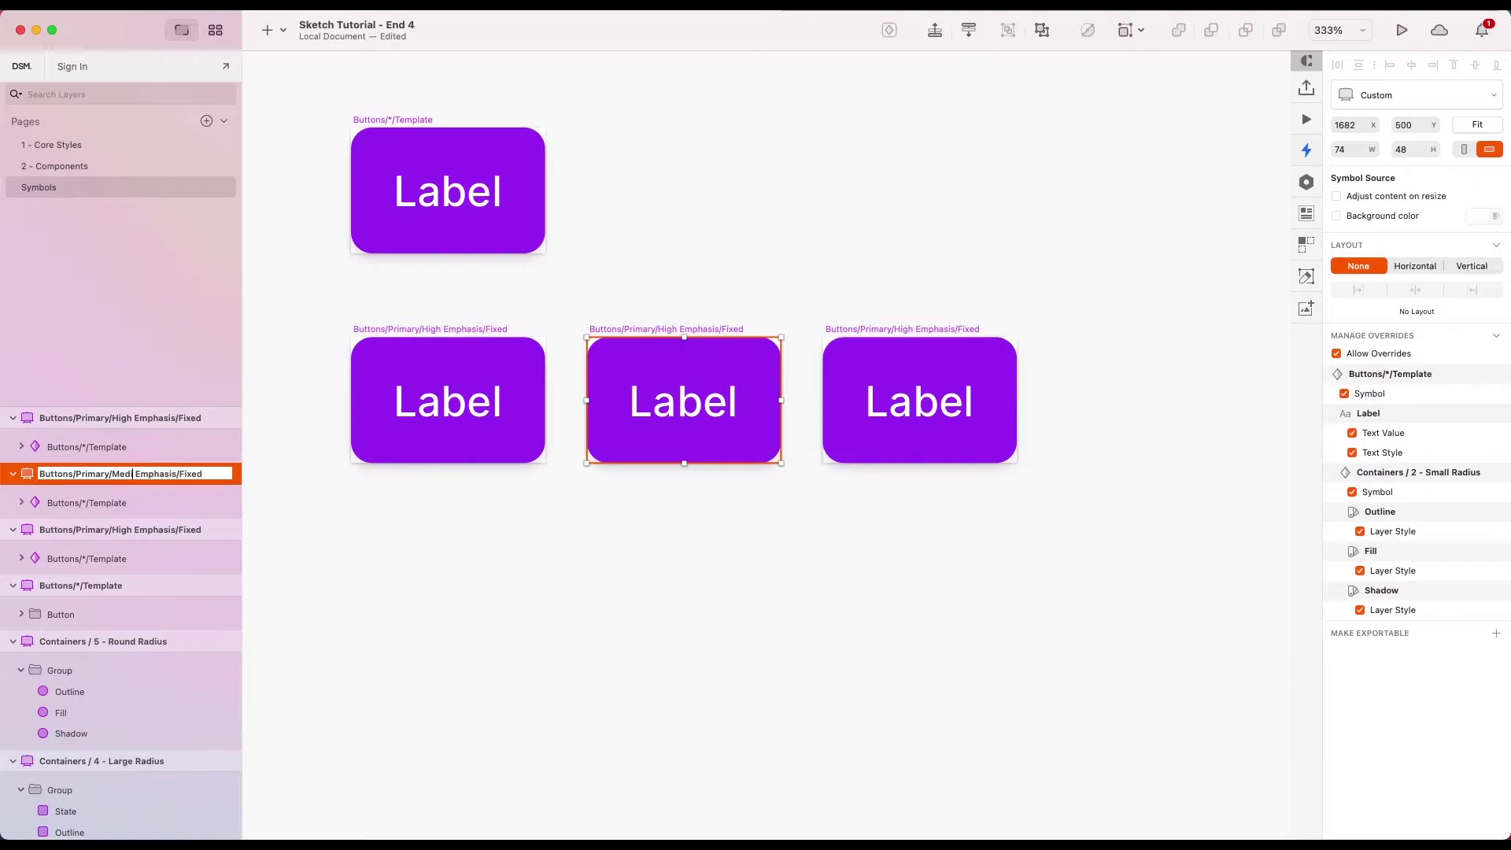
{"action": "type", "text": "um"}
- Rename the last duplicated button symbol source in the row as Buttons/Primary/Low Emphasis/Fixed
{"action": "left_click", "coordinate": [124, 420]}
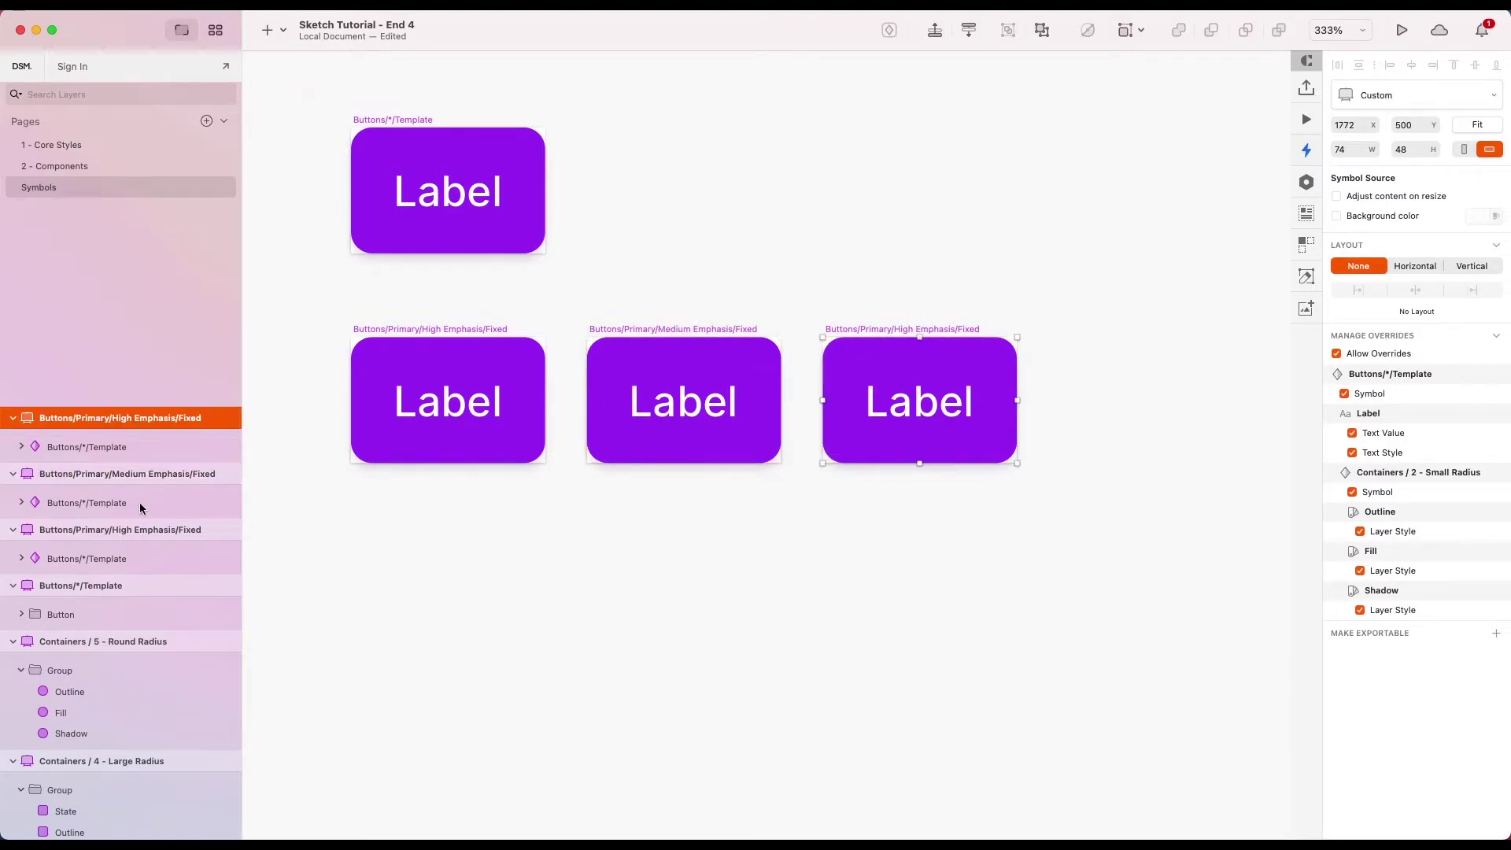
{"action": "double_click", "coordinate": [124, 422]}
{"action": "left_click", "coordinate": [129, 424]}
{"action": "key", "text": "BackSpace"}
{"action": "key", "text": "BackSpace"}
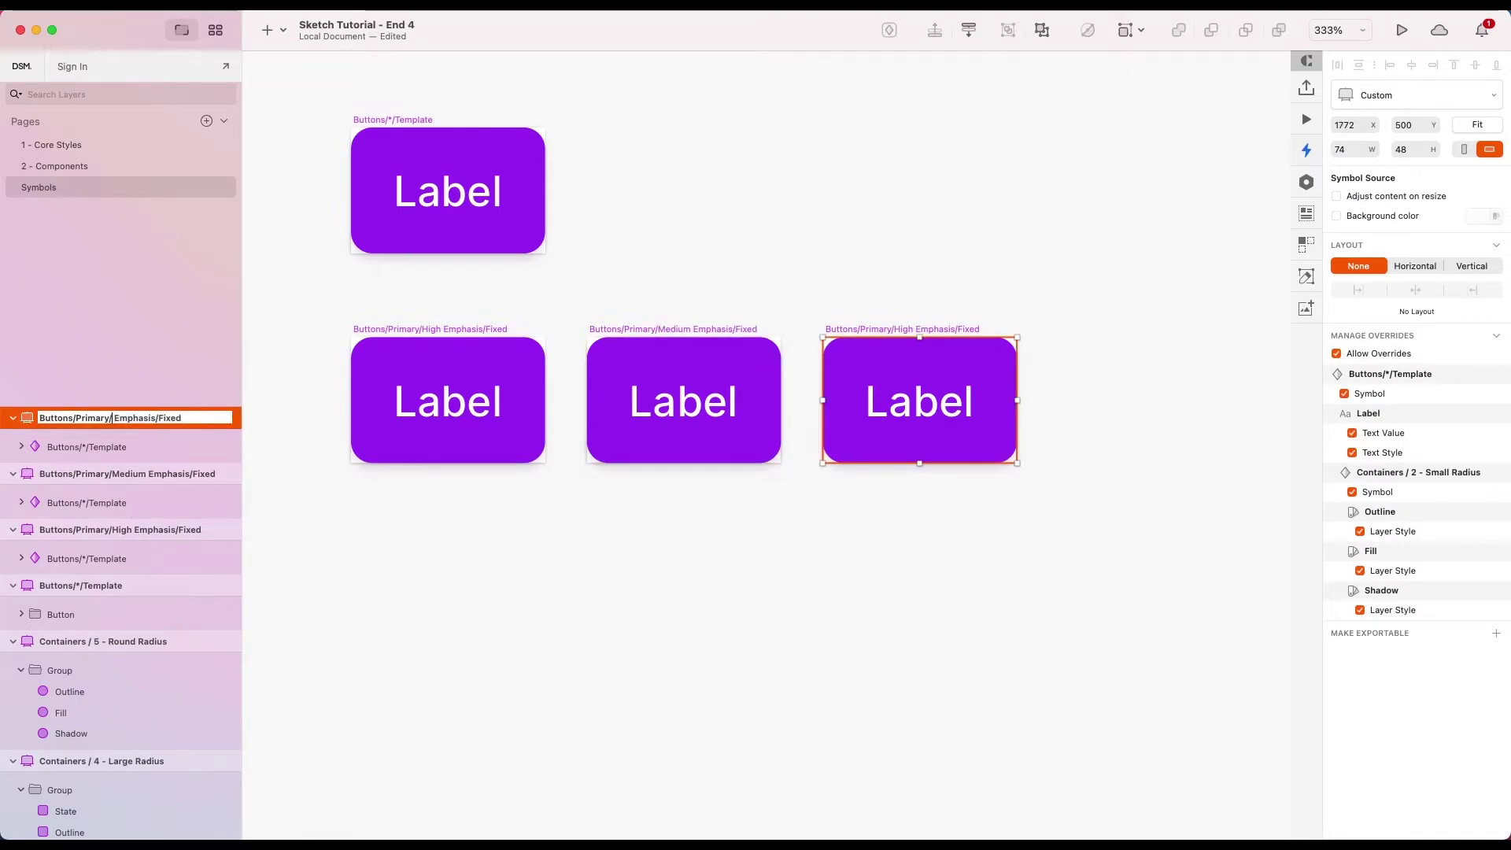
{"action": "type", "text": "L"}
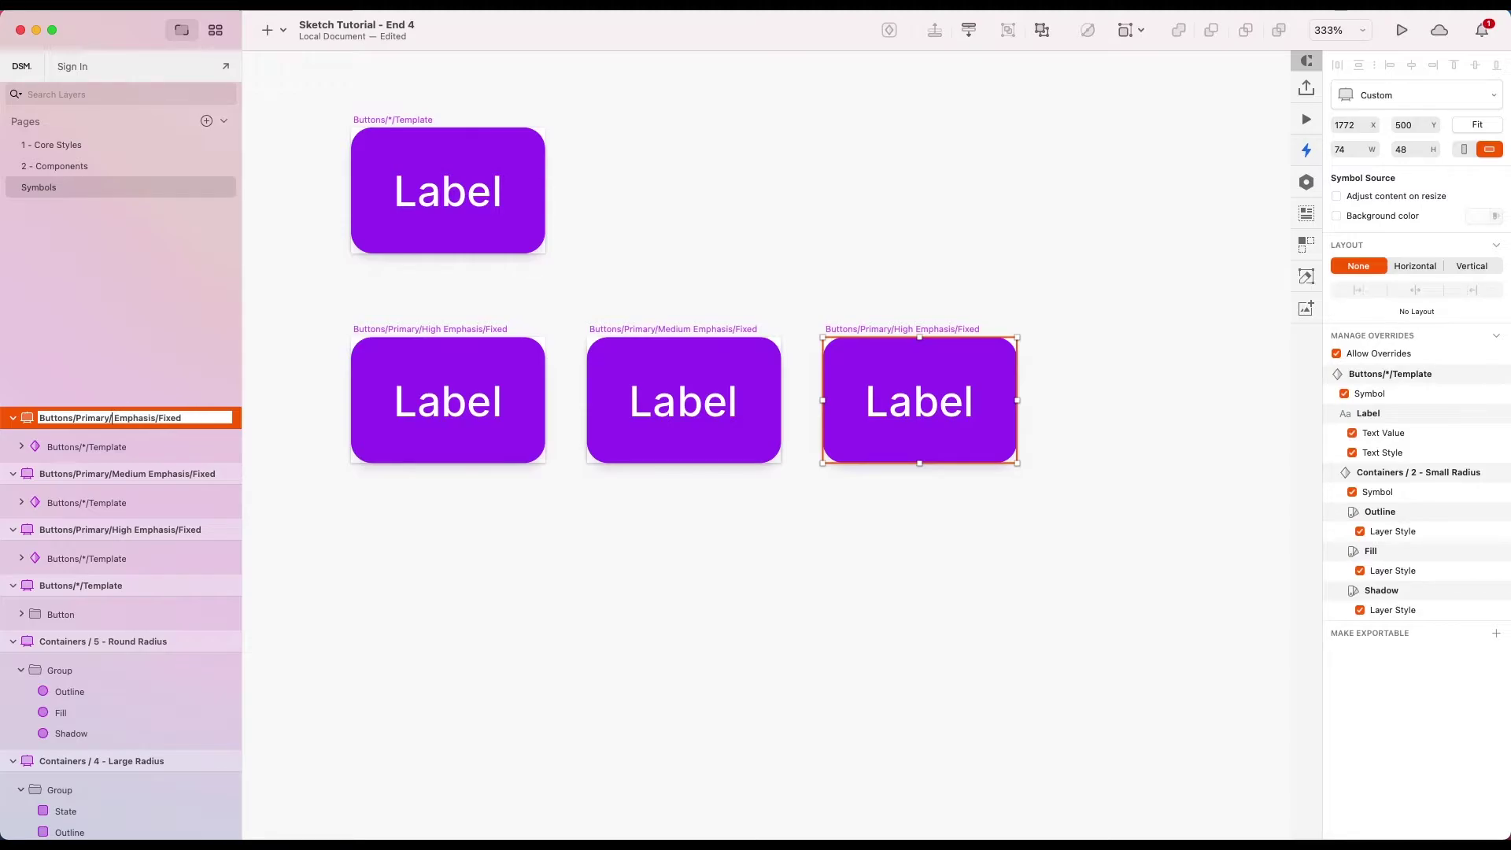
{"action": "type", "text": "ow"}
{"action": "left_click", "coordinate": [625, 538]}
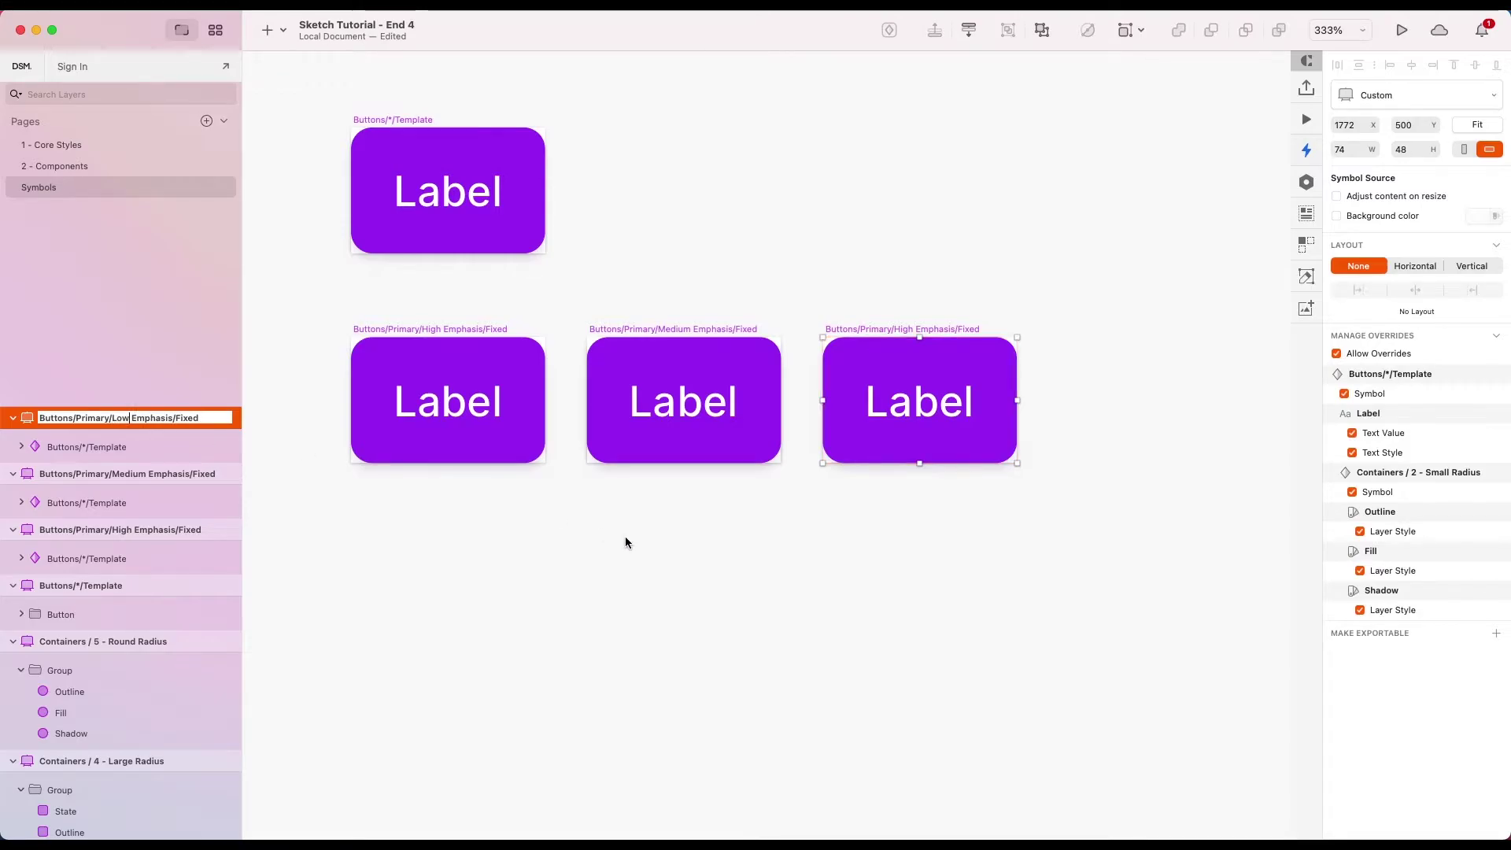
- Override the label text style of the Medium and Low Emphasis template instances together with 1 - Primary/7 - Regular/2 - Center
{"action": "left_click", "coordinate": [685, 364]}
{"action": "double_click", "coordinate": [688, 376]}
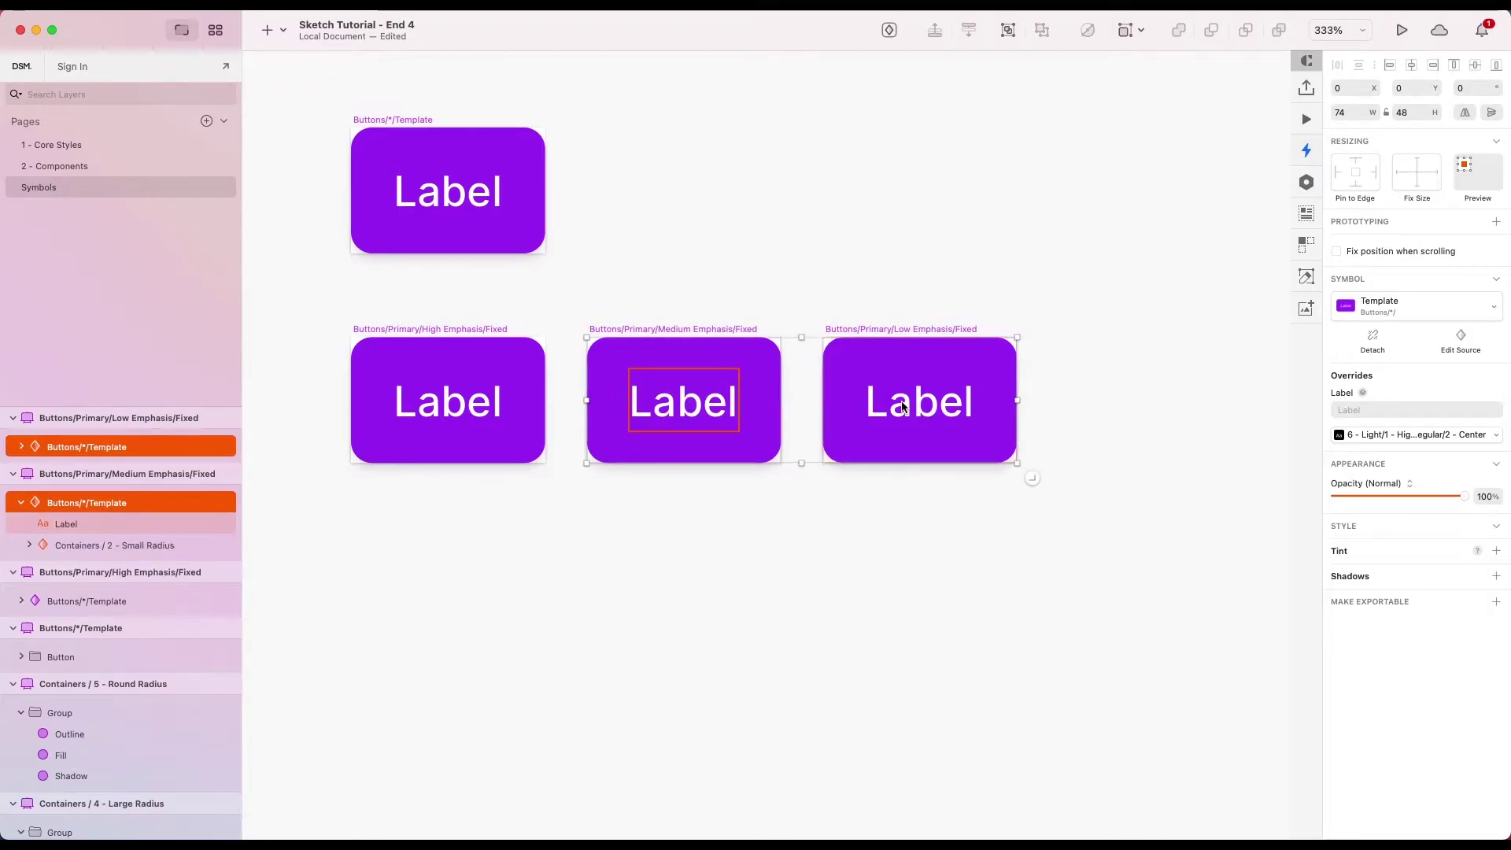
{"action": "left_click", "coordinate": [857, 566]}
{"action": "left_click", "coordinate": [894, 447]}
{"action": "left_click", "coordinate": [693, 433], "text": "shift"}
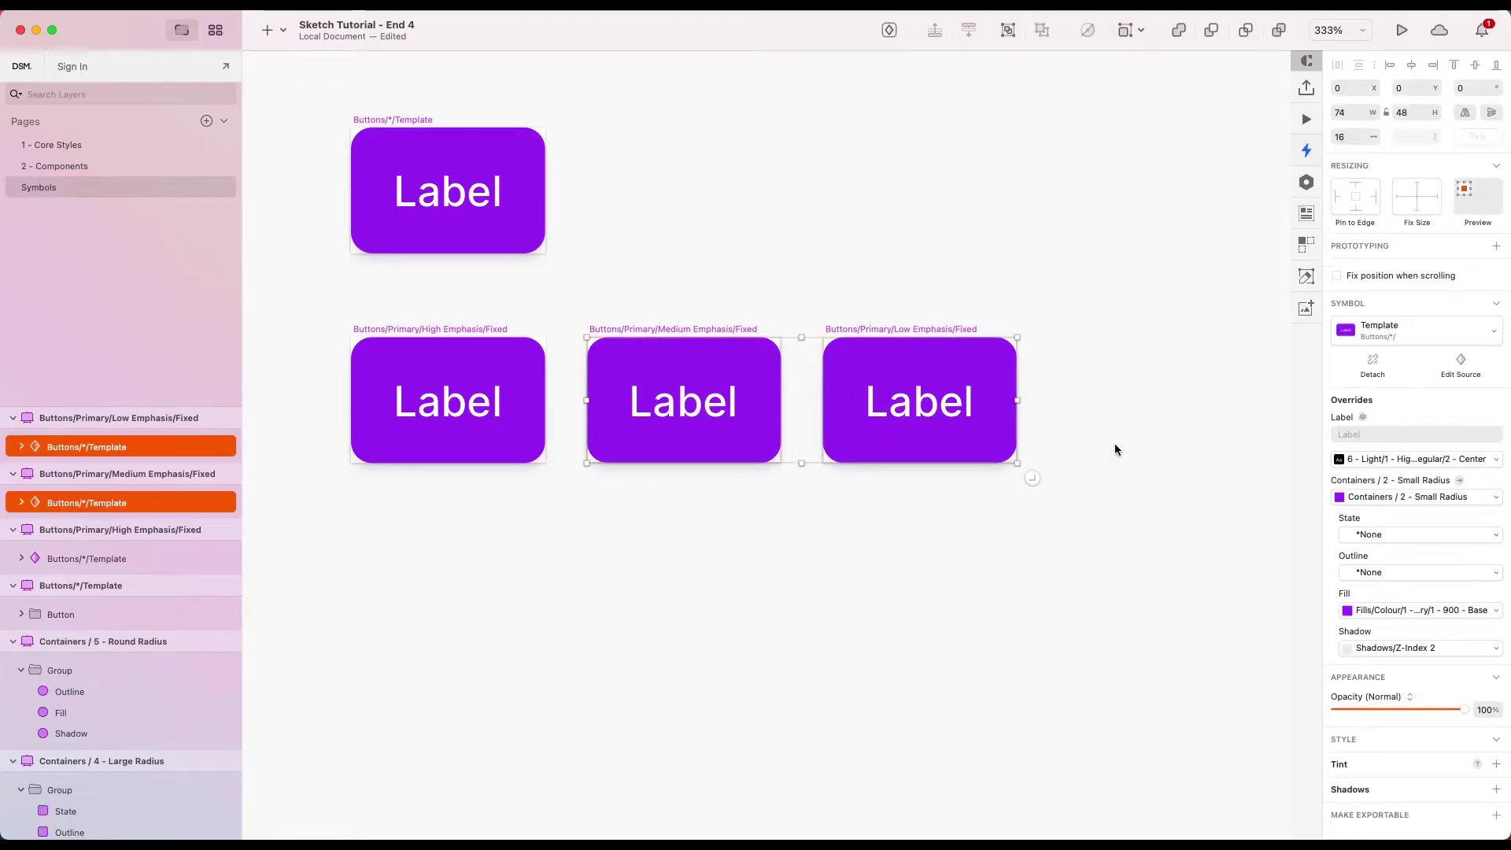
{"action": "left_click", "coordinate": [1396, 463]}
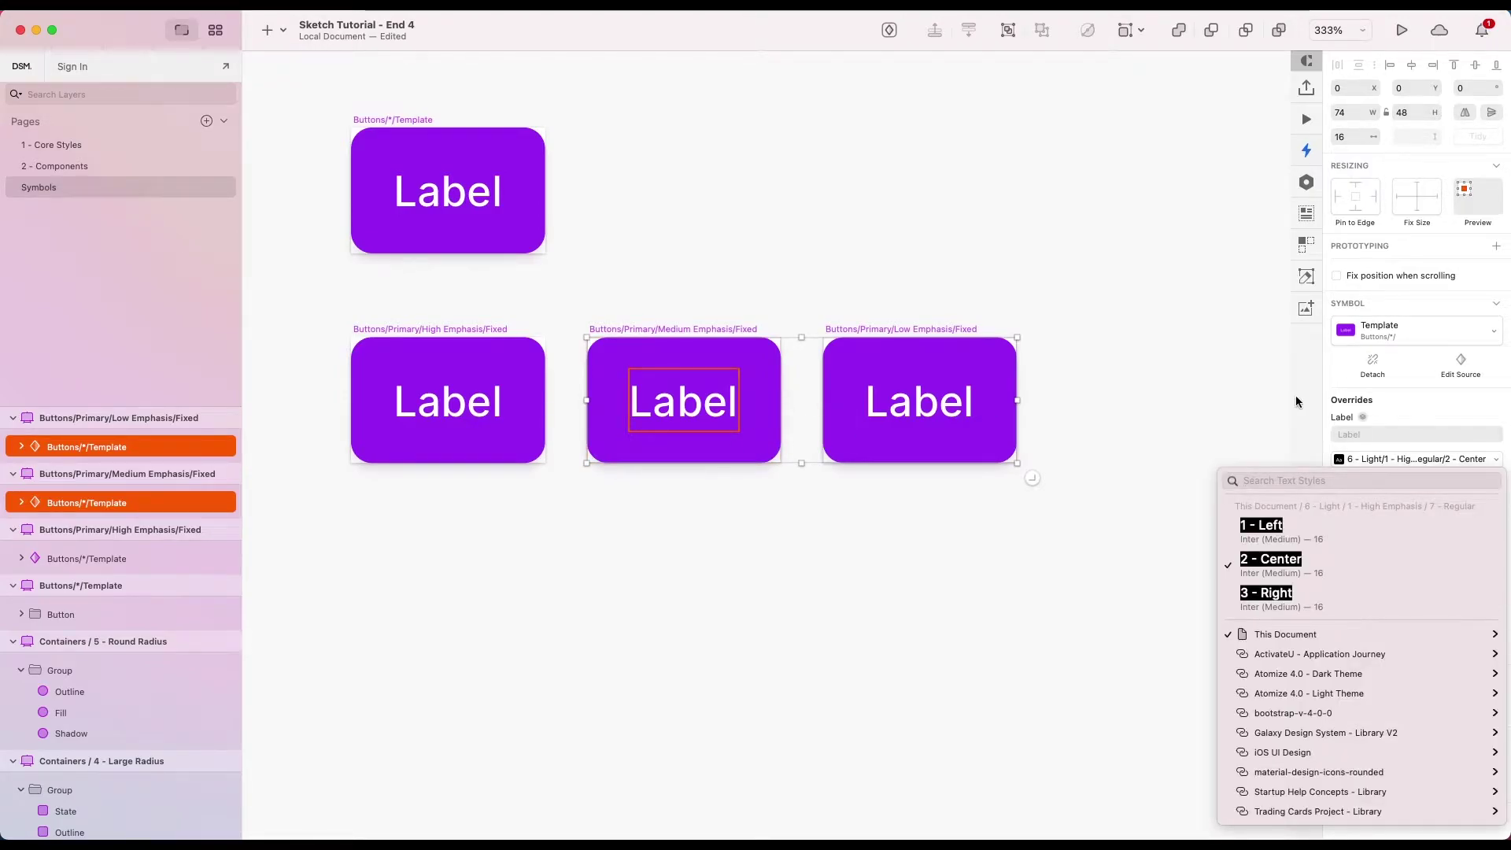
{"action": "mouse_move", "coordinate": [1275, 635]}
{"action": "mouse_move", "coordinate": [1154, 579]}
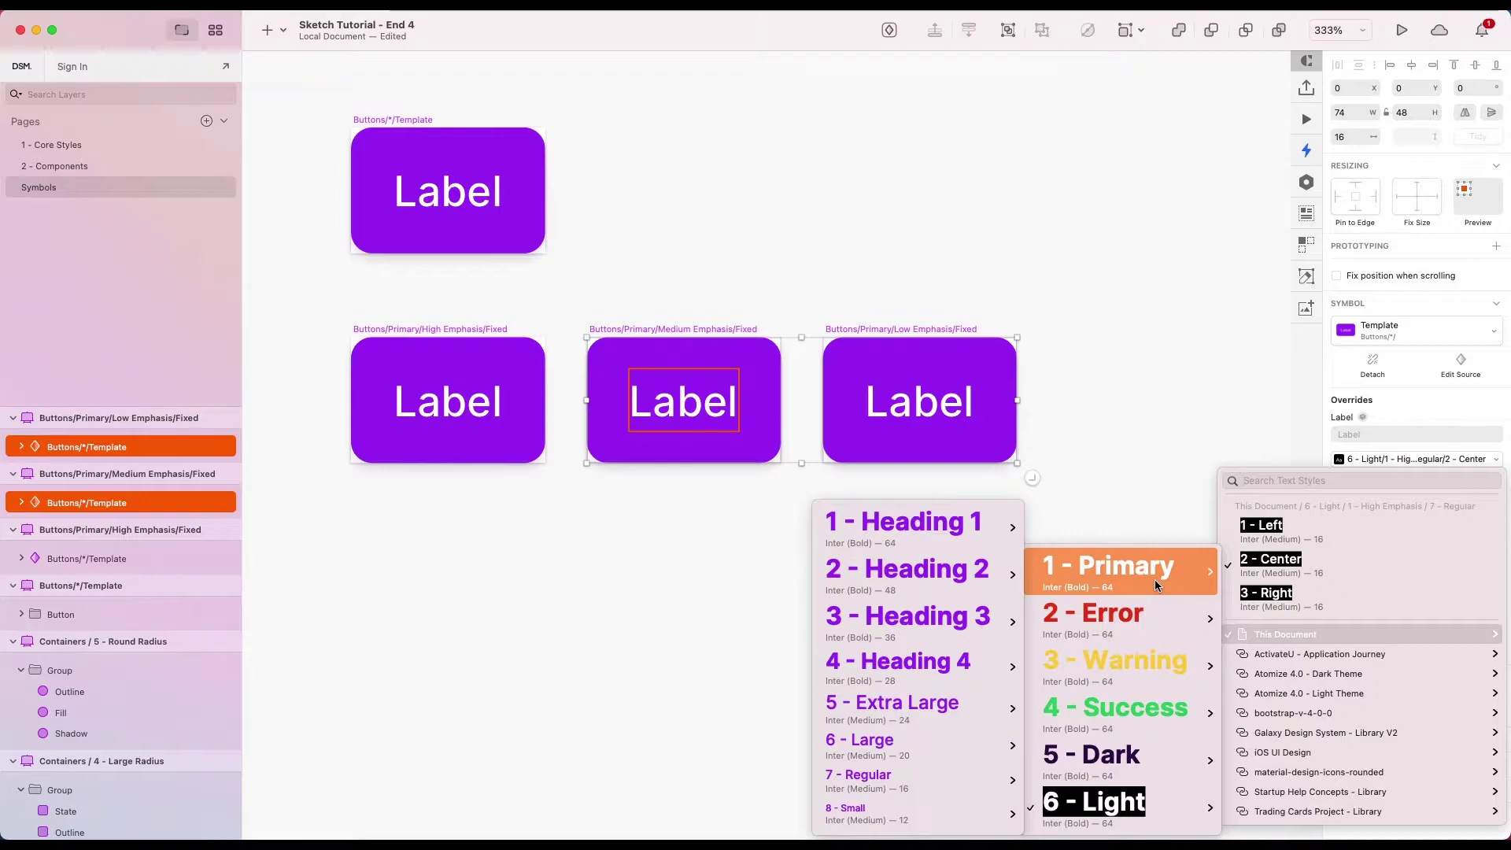
{"action": "mouse_move", "coordinate": [915, 776]}
{"action": "left_click", "coordinate": [772, 778]}
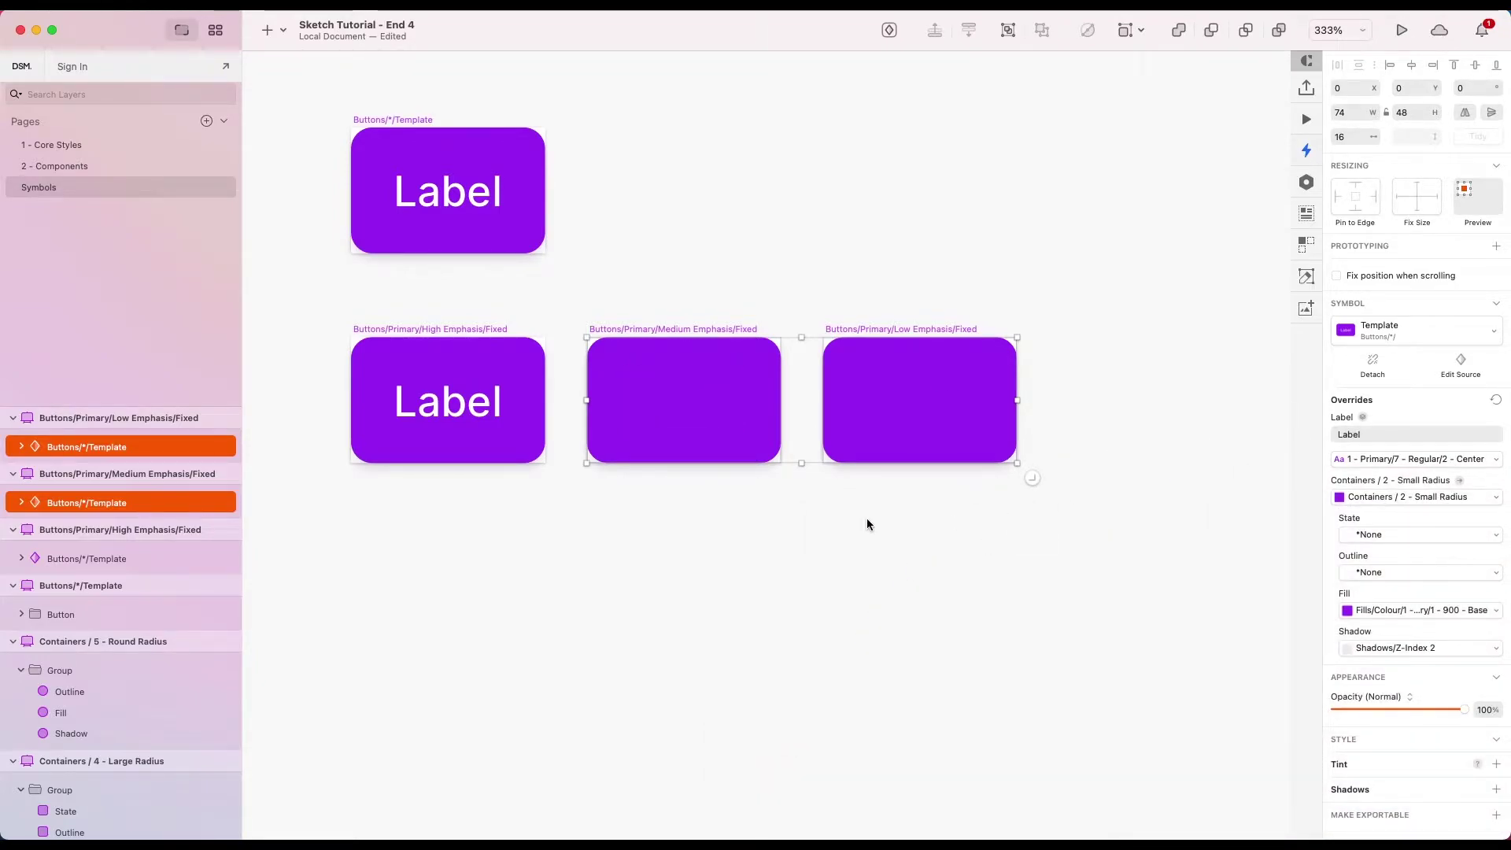
- Override the Medium Emphasis instance's fill with Fills/Colour/1 - Primary/8 - 200 and its shadow with *None
{"action": "left_click", "coordinate": [758, 510]}
{"action": "left_click", "coordinate": [748, 454]}
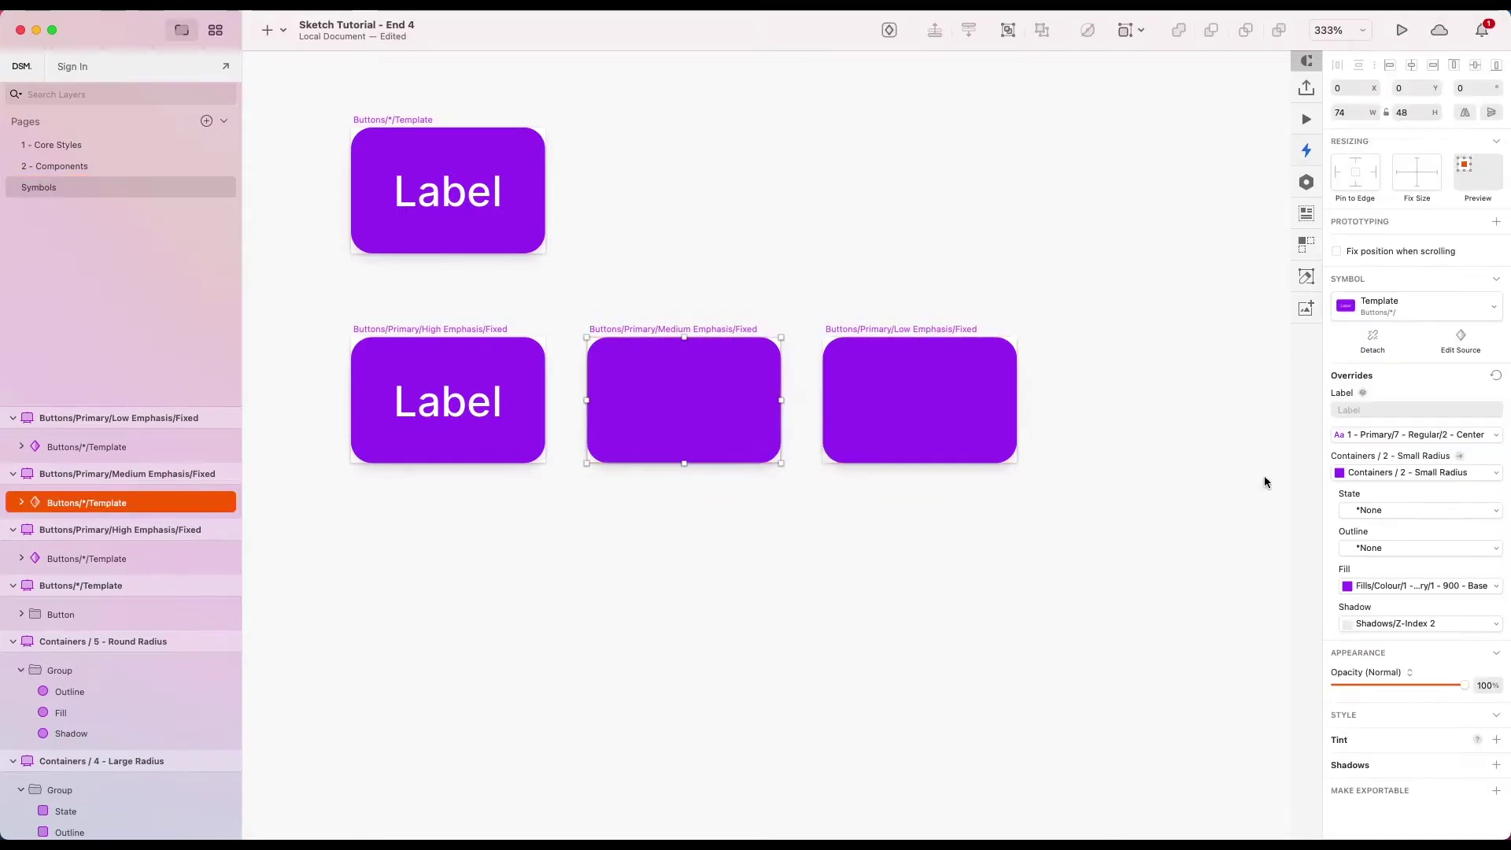
{"action": "left_click", "coordinate": [1381, 586]}
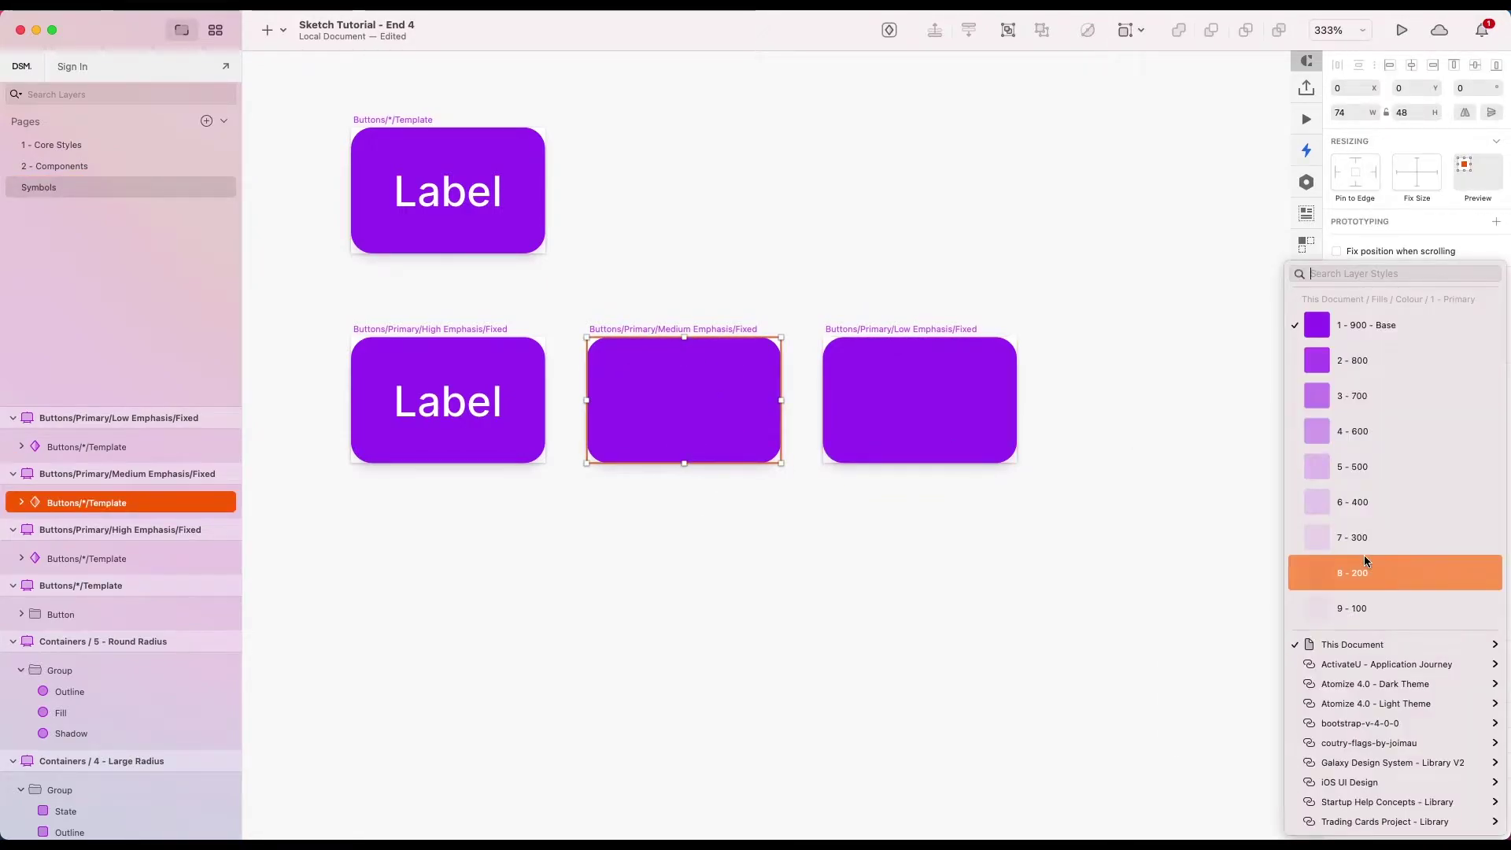
{"action": "left_click", "coordinate": [1382, 569]}
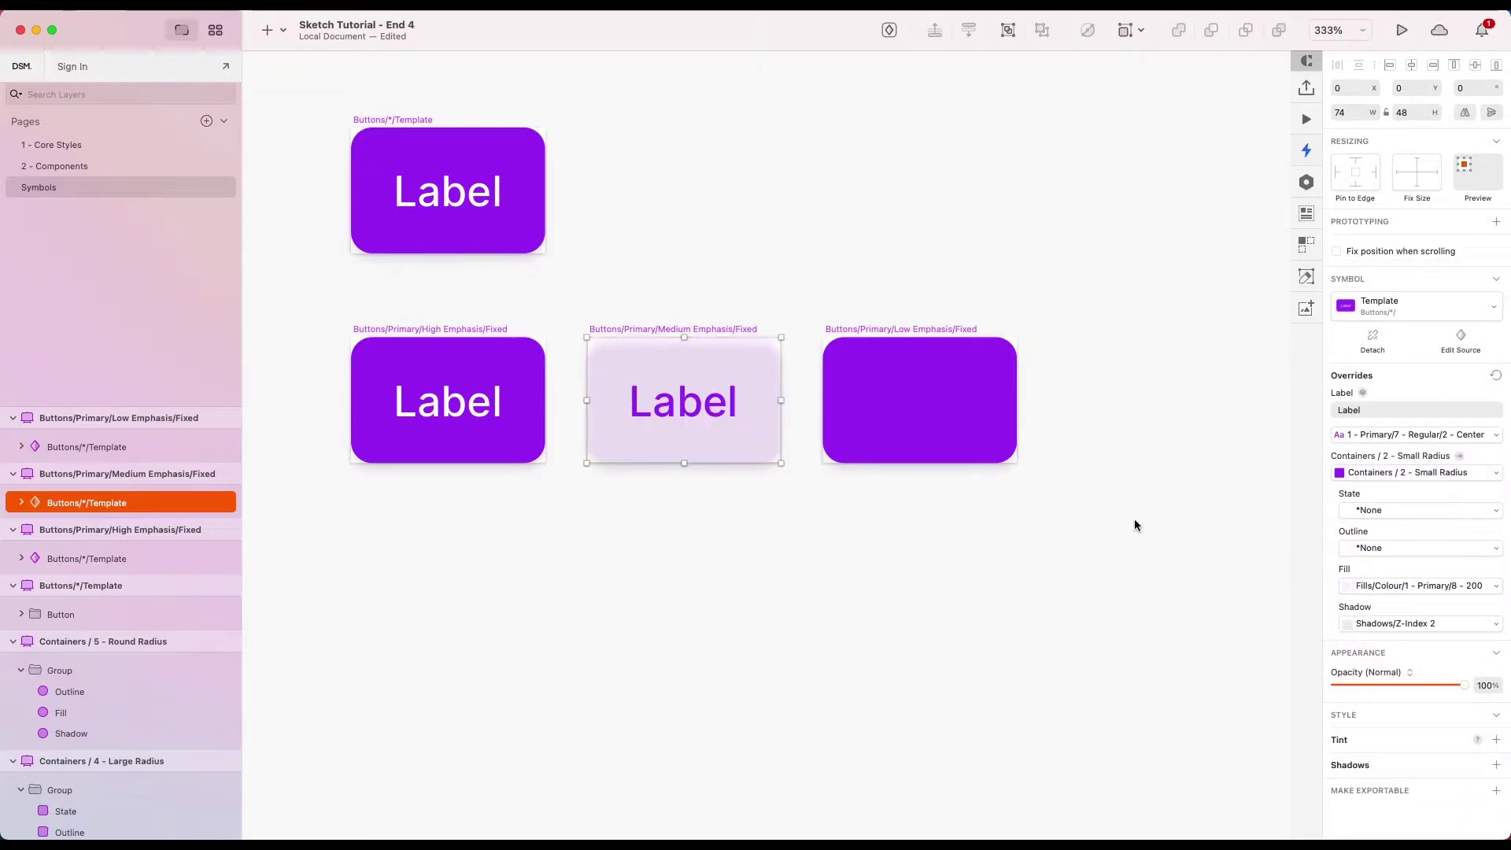
{"action": "left_click", "coordinate": [1424, 625]}
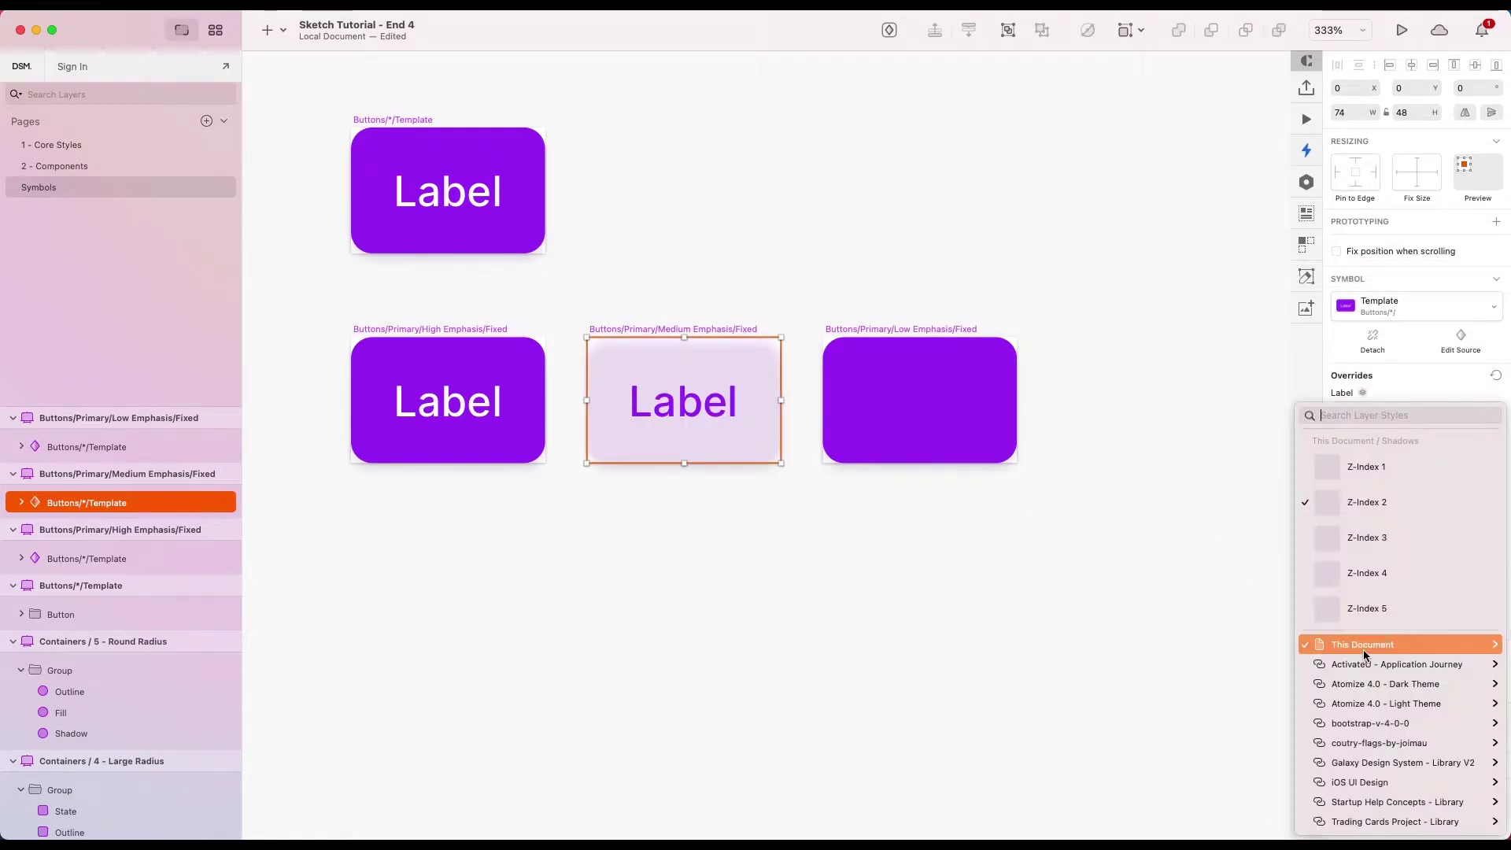
{"action": "mouse_move", "coordinate": [1363, 645]}
{"action": "left_click", "coordinate": [1266, 649]}
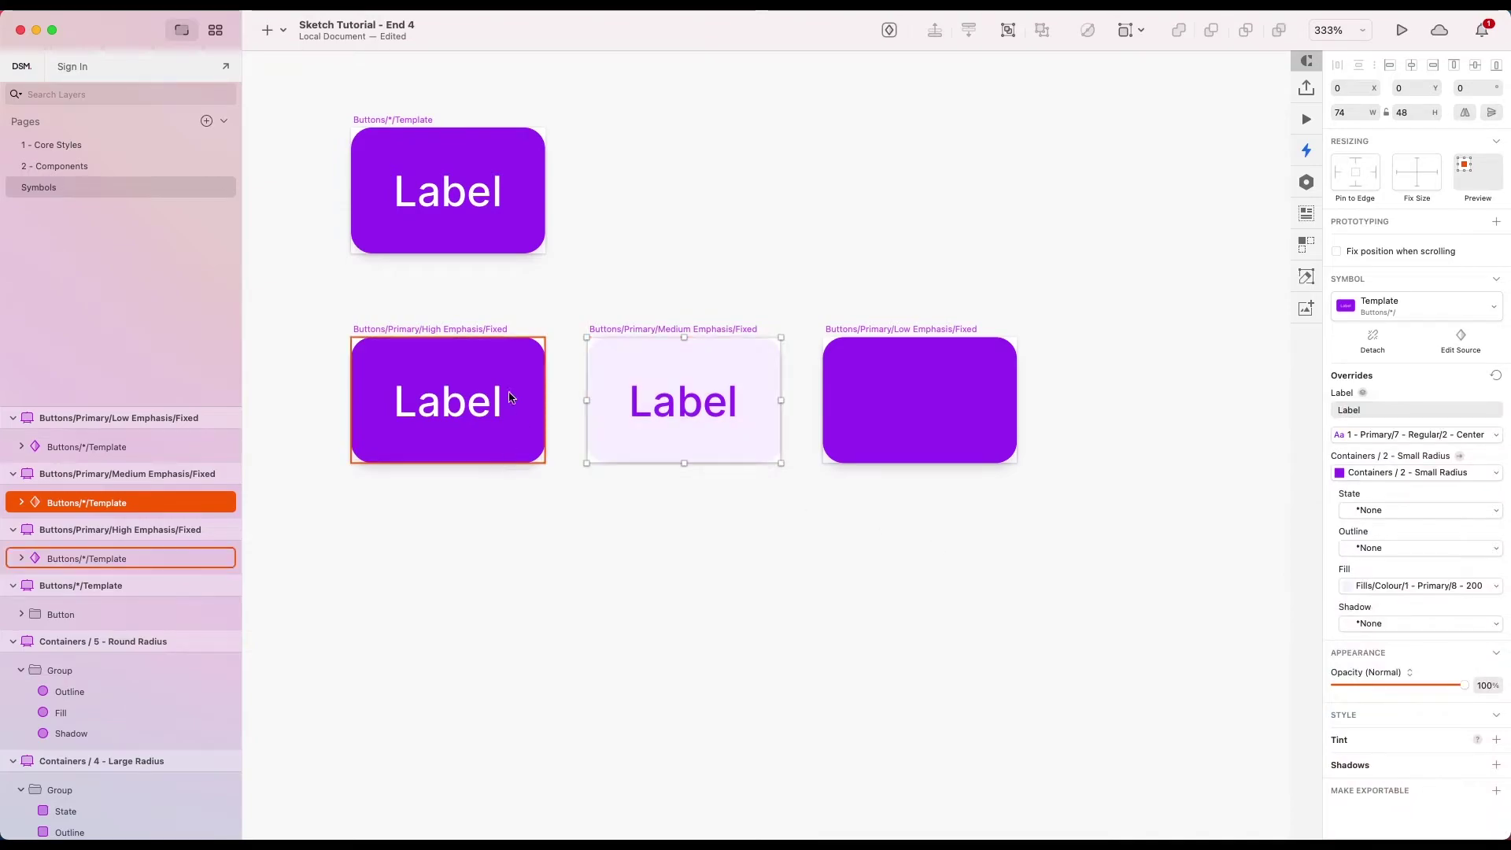
- Set the Shadow override of the small-radius container inside the Buttons/*/Template source to *None
{"action": "left_click", "coordinate": [461, 234], "text": "super"}
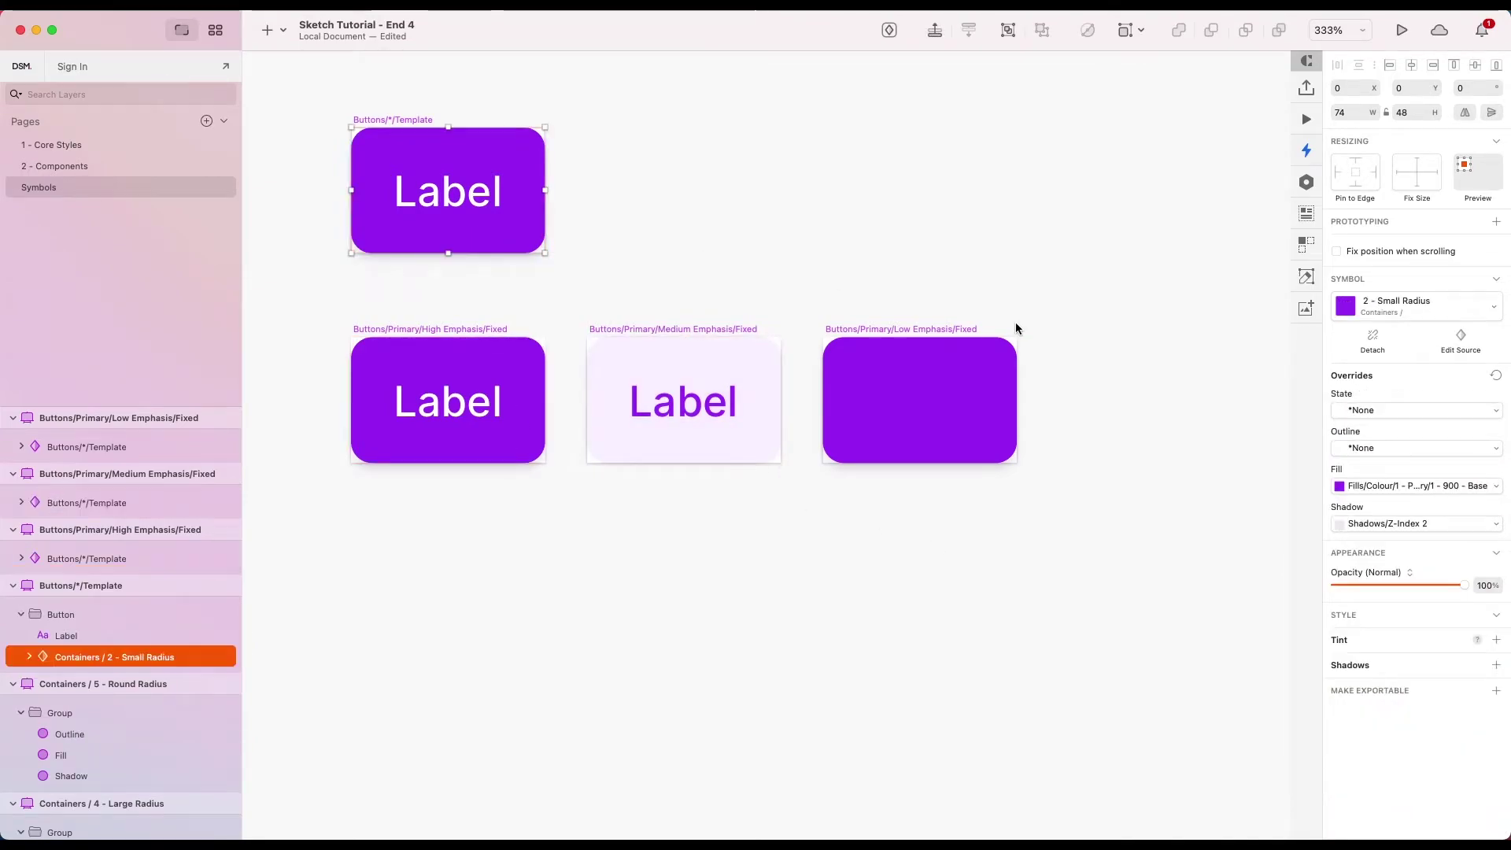
{"action": "left_click", "coordinate": [1417, 524]}
{"action": "mouse_move", "coordinate": [1348, 775]}
{"action": "left_click", "coordinate": [1264, 747]}
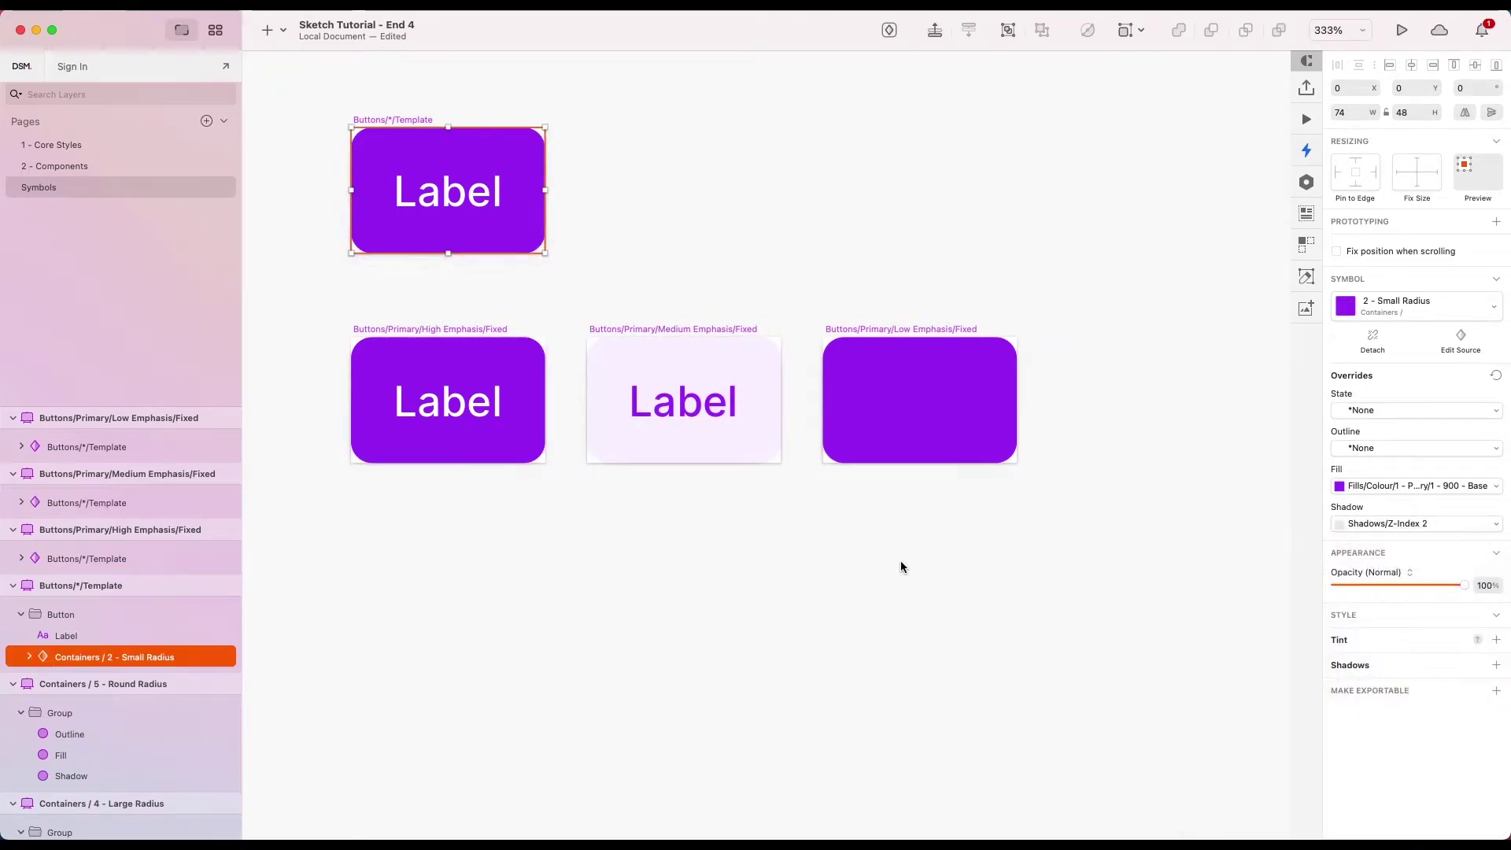
{"action": "left_click", "coordinate": [776, 521]}
- Override the Fill of the template instance in Buttons/Primary/Low Emphasis/Fixed with *None
{"action": "left_click", "coordinate": [920, 429]}
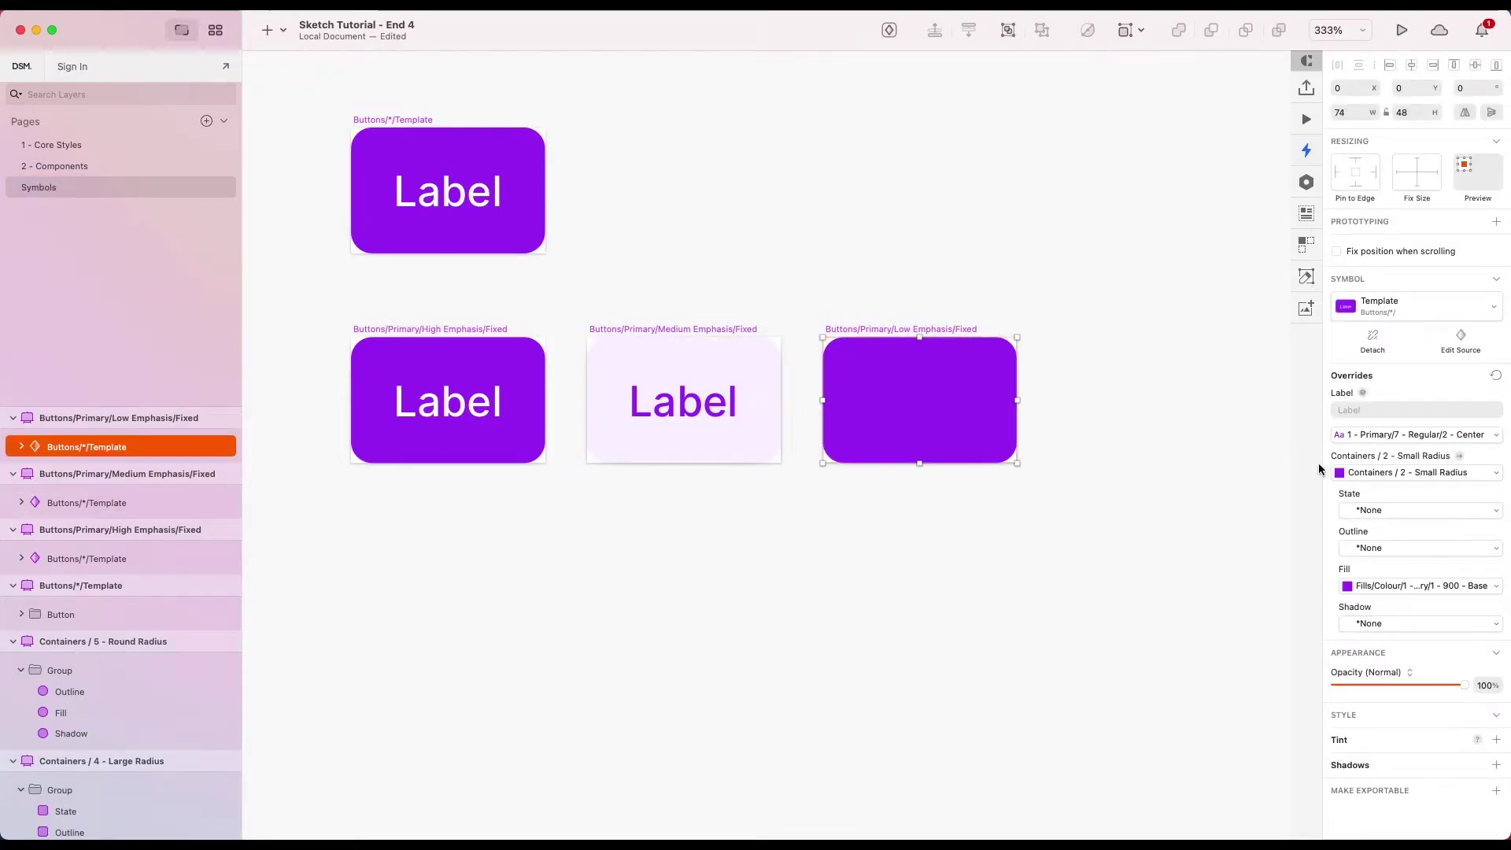
{"action": "left_click", "coordinate": [1393, 585]}
{"action": "scroll", "coordinate": [1386, 748], "scroll_direction": "down", "scroll_amount": 3}
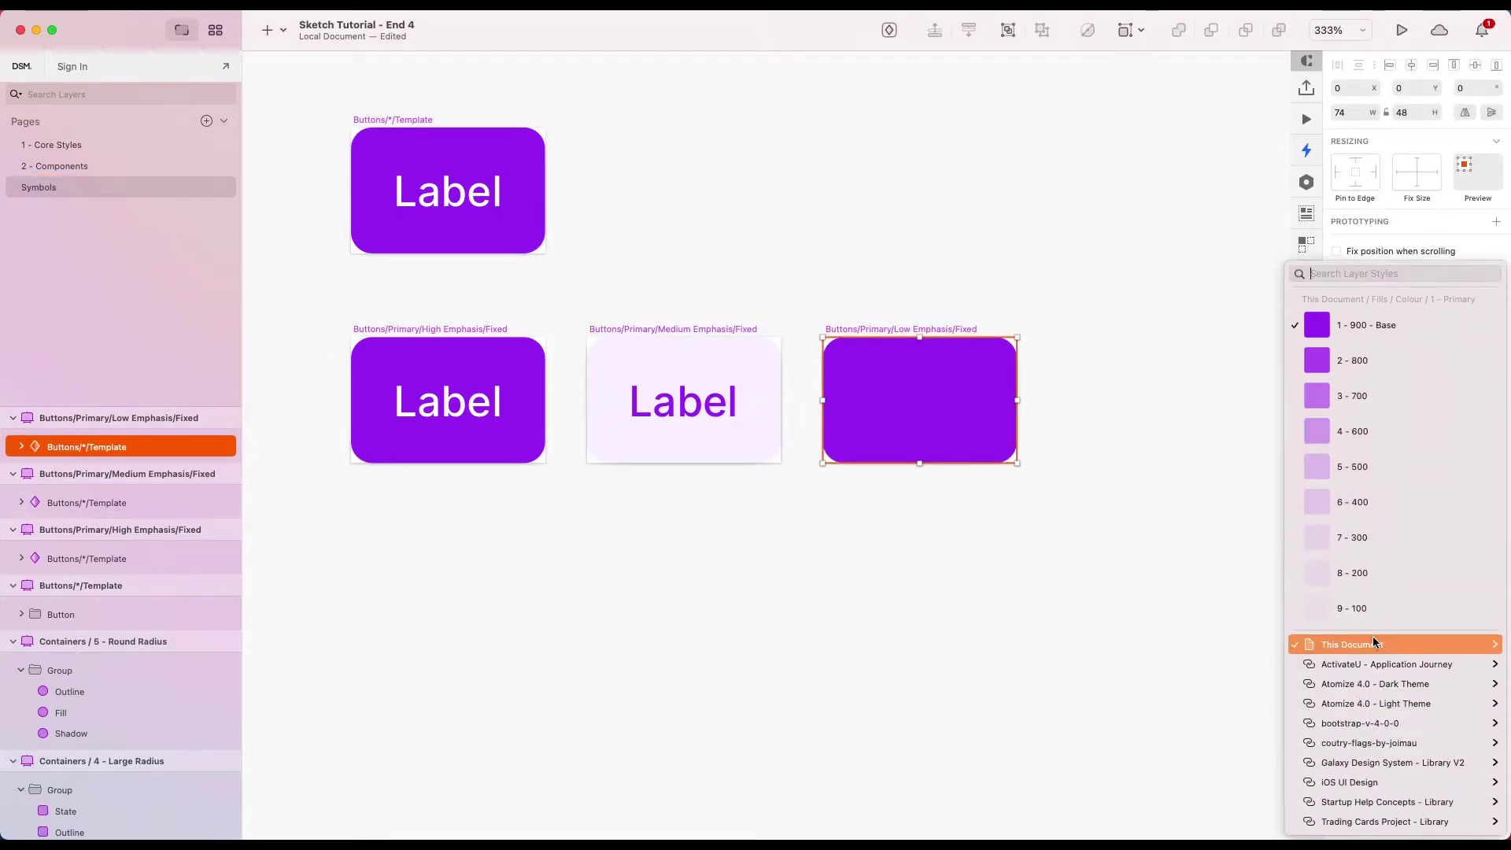
{"action": "mouse_move", "coordinate": [1362, 643]}
{"action": "left_click", "coordinate": [1241, 647]}
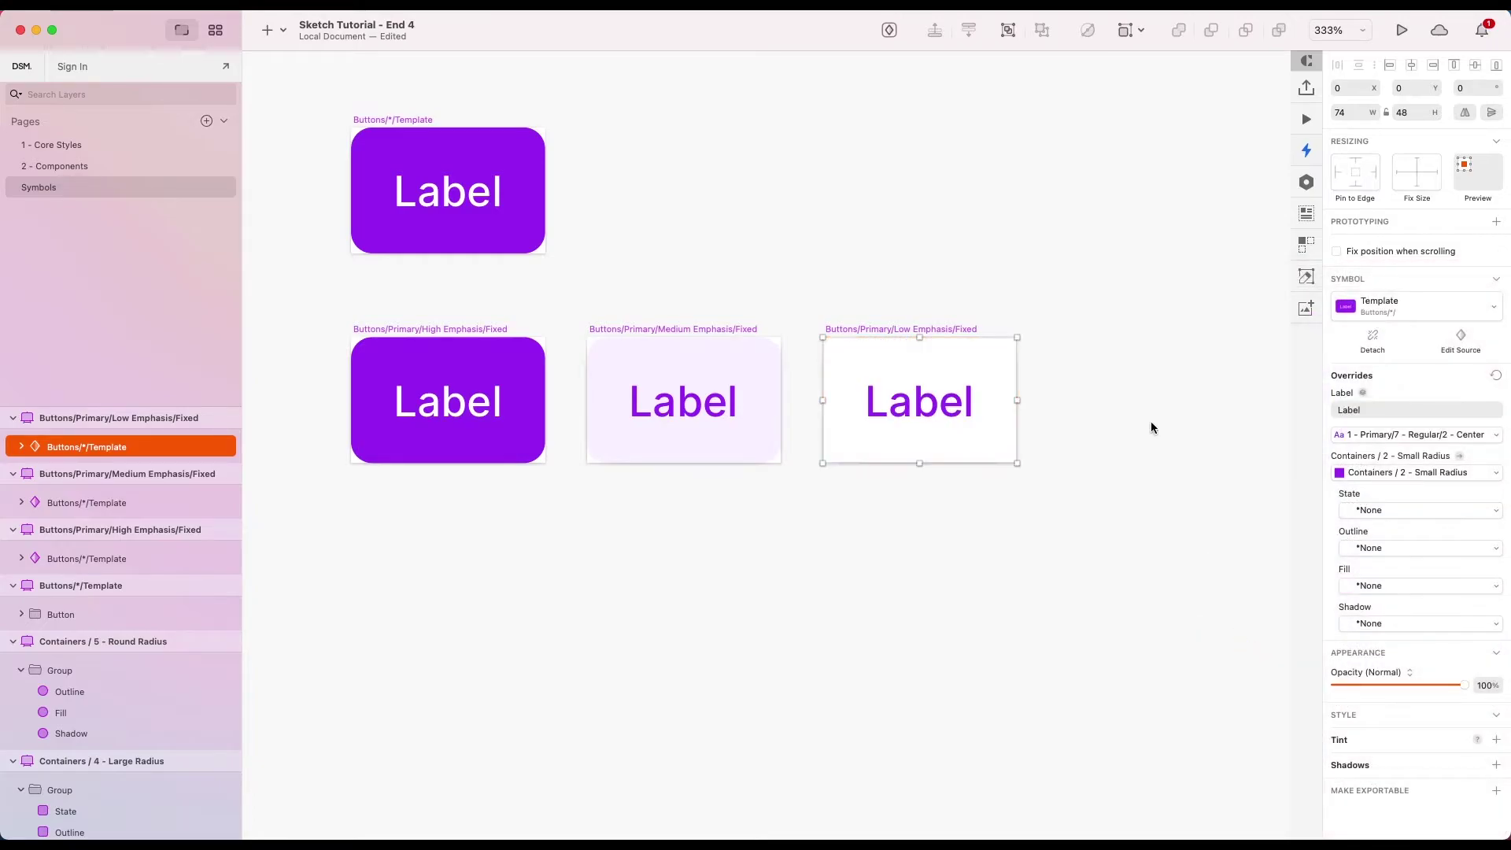
{"action": "left_click", "coordinate": [1113, 403]}
- Pin the Label text layer in the Buttons/*/Template source to its left and right edges
{"action": "scroll", "coordinate": [1113, 403], "scroll_direction": "down", "scroll_amount": 3}
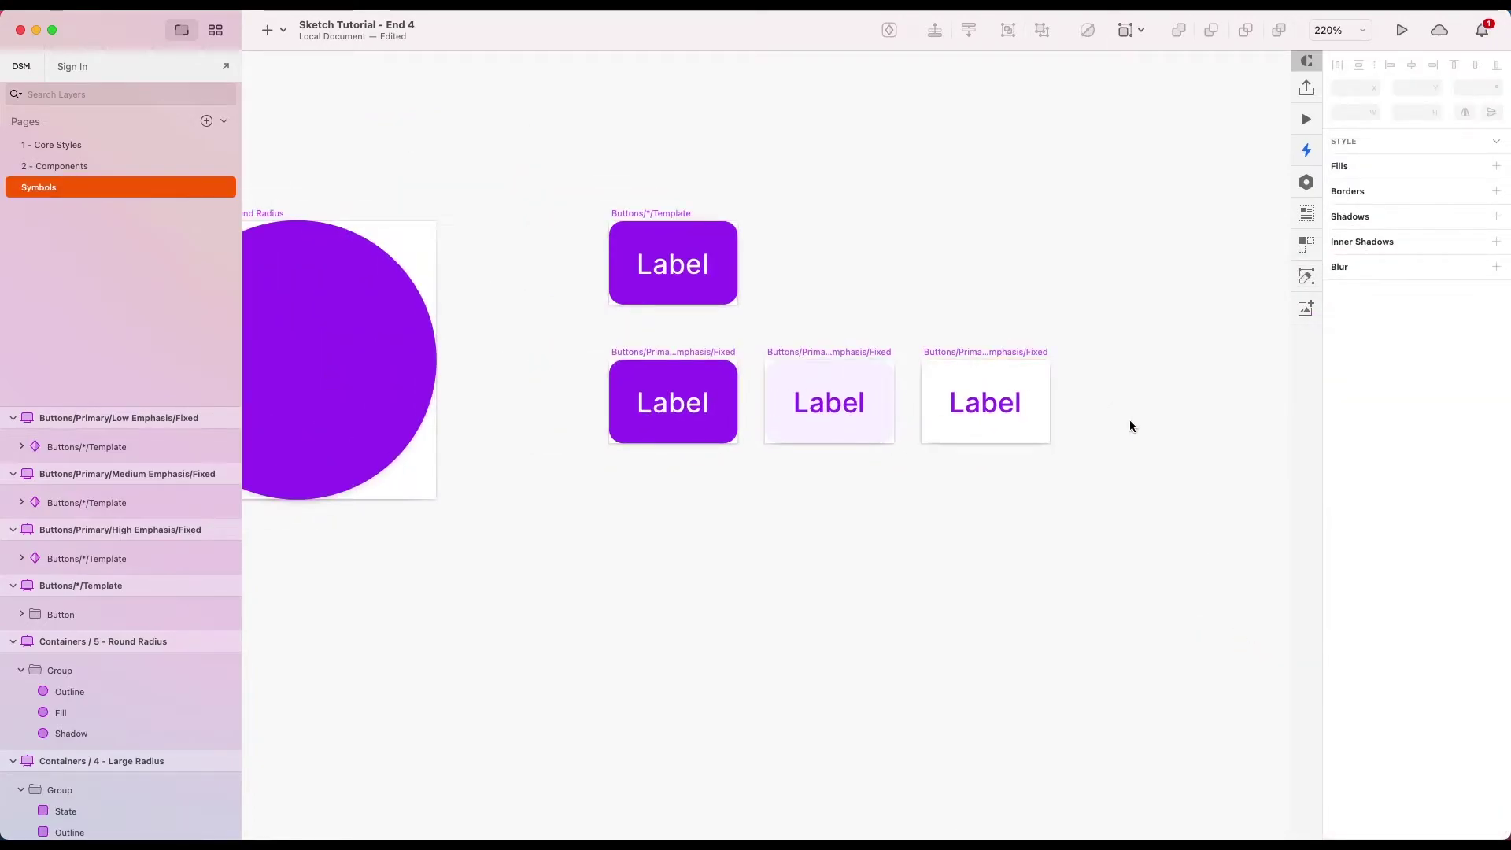
{"action": "scroll", "coordinate": [1112, 403], "scroll_direction": "right", "scroll_amount": 3}
{"action": "scroll", "coordinate": [1111, 403], "scroll_direction": "down", "scroll_amount": 2}
{"action": "scroll", "coordinate": [962, 354], "scroll_direction": "up", "scroll_amount": 5}
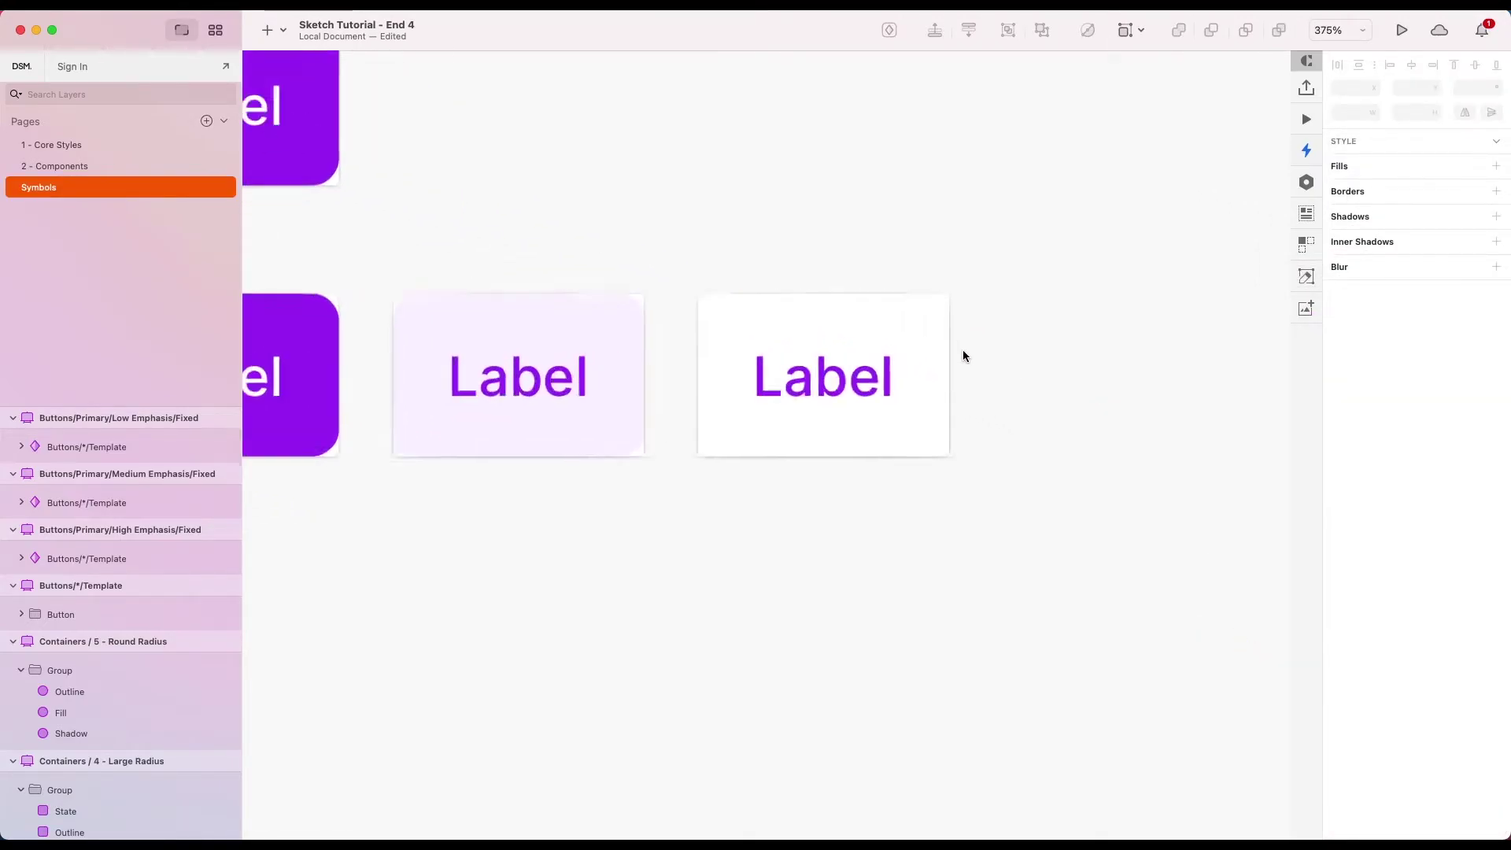
{"action": "scroll", "coordinate": [965, 354], "scroll_direction": "down", "scroll_amount": 5}
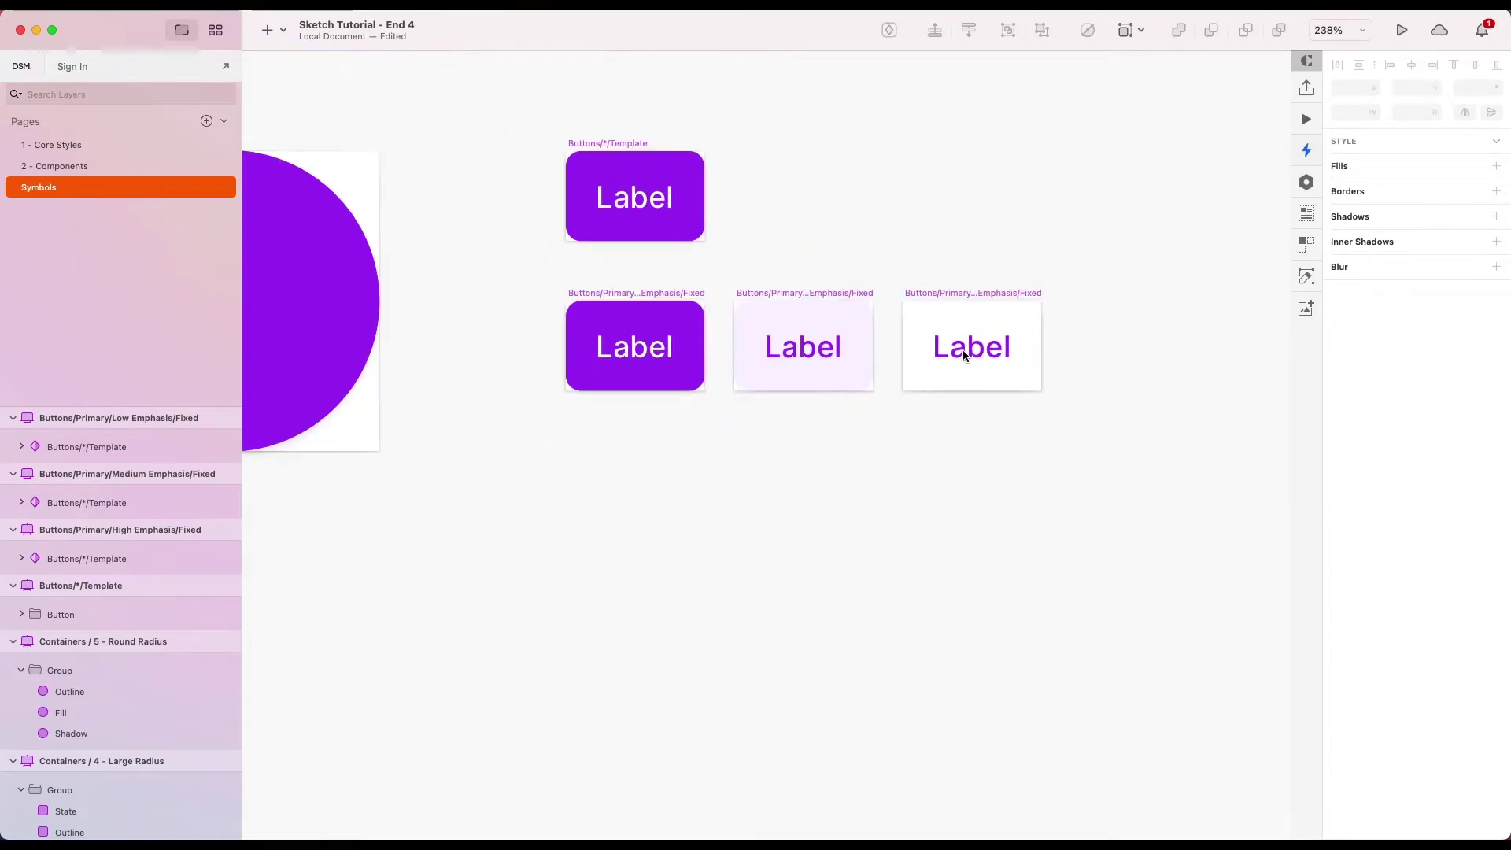
{"action": "scroll", "coordinate": [969, 348], "scroll_direction": "up", "scroll_amount": 3}
{"action": "left_click", "coordinate": [968, 346]}
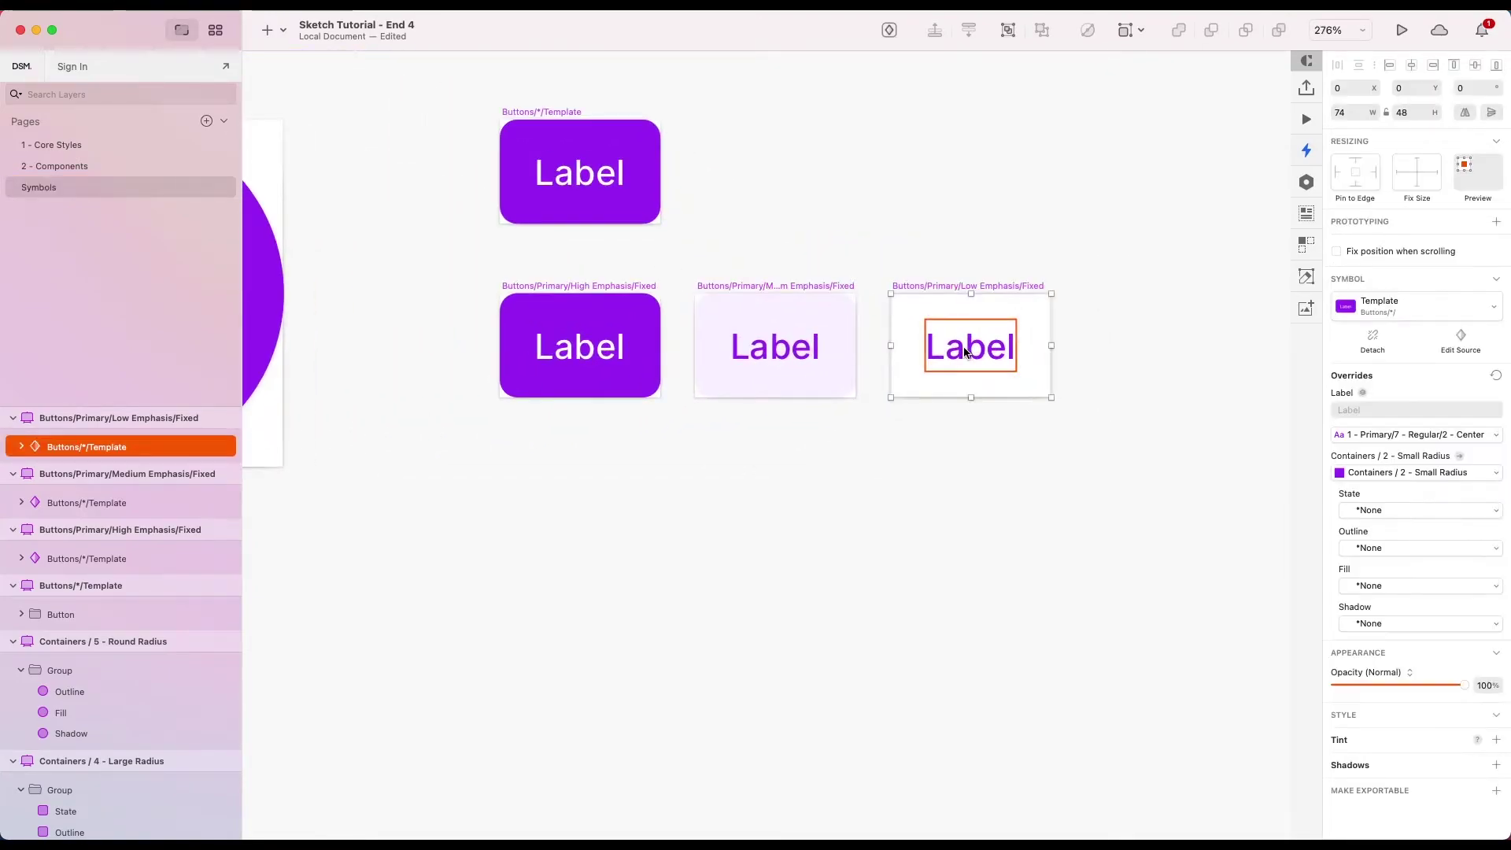
{"action": "double_click", "coordinate": [586, 188]}
{"action": "scroll", "coordinate": [560, 128], "scroll_direction": "up", "scroll_amount": 3}
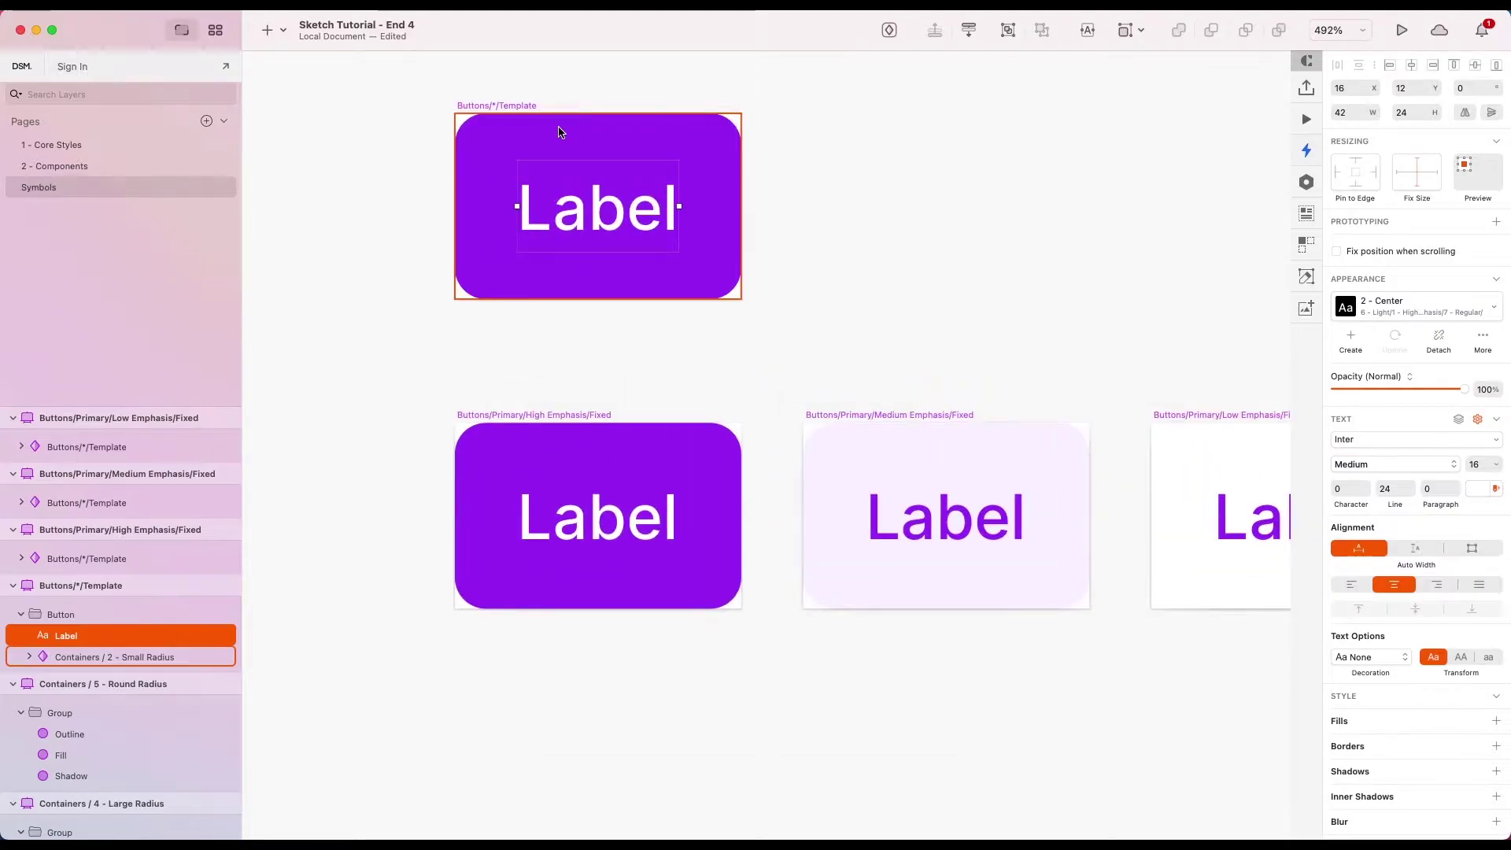
{"action": "left_click", "coordinate": [1341, 173]}
{"action": "left_click", "coordinate": [1373, 172]}
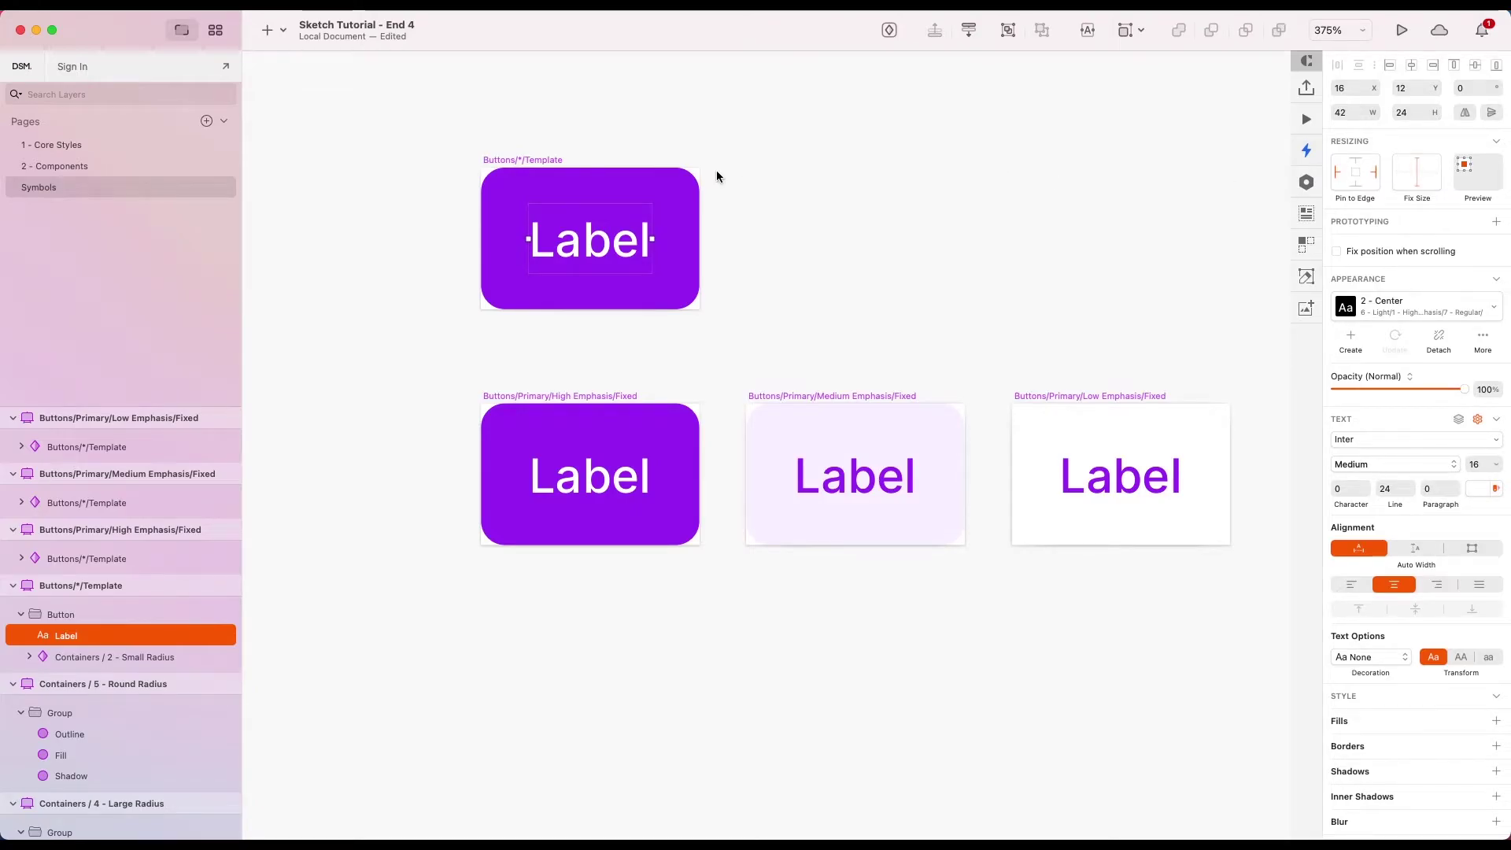
{"action": "left_click", "coordinate": [818, 194]}
- Rename the Buttons/*/Template symbol source as Buttons/*/Template/Fixed
{"action": "scroll", "coordinate": [819, 195], "scroll_direction": "down", "scroll_amount": 5}
{"action": "scroll", "coordinate": [818, 200], "scroll_direction": "down", "scroll_amount": 2}
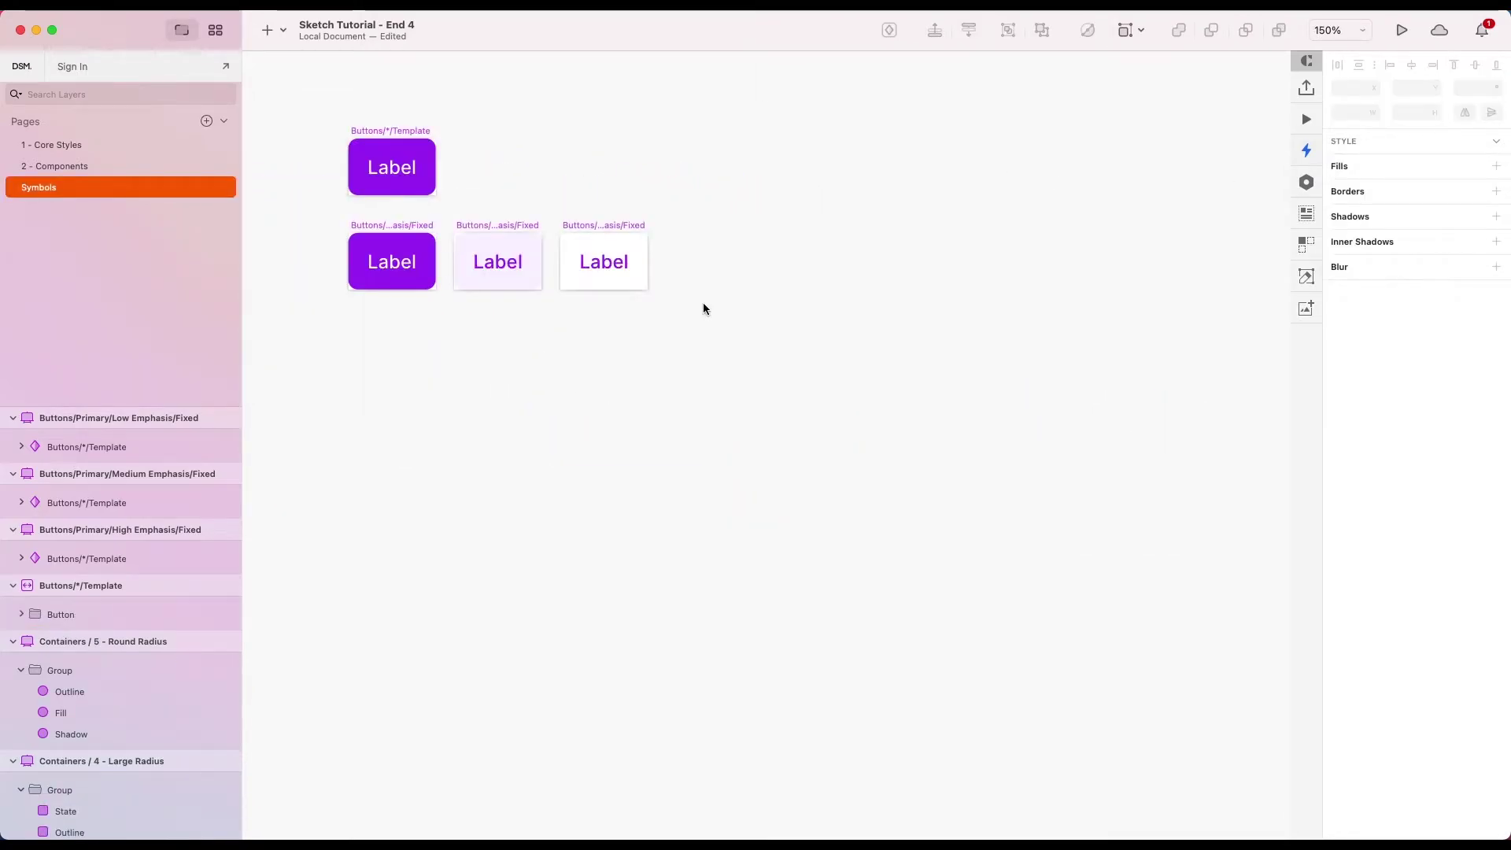
{"action": "left_click", "coordinate": [403, 145]}
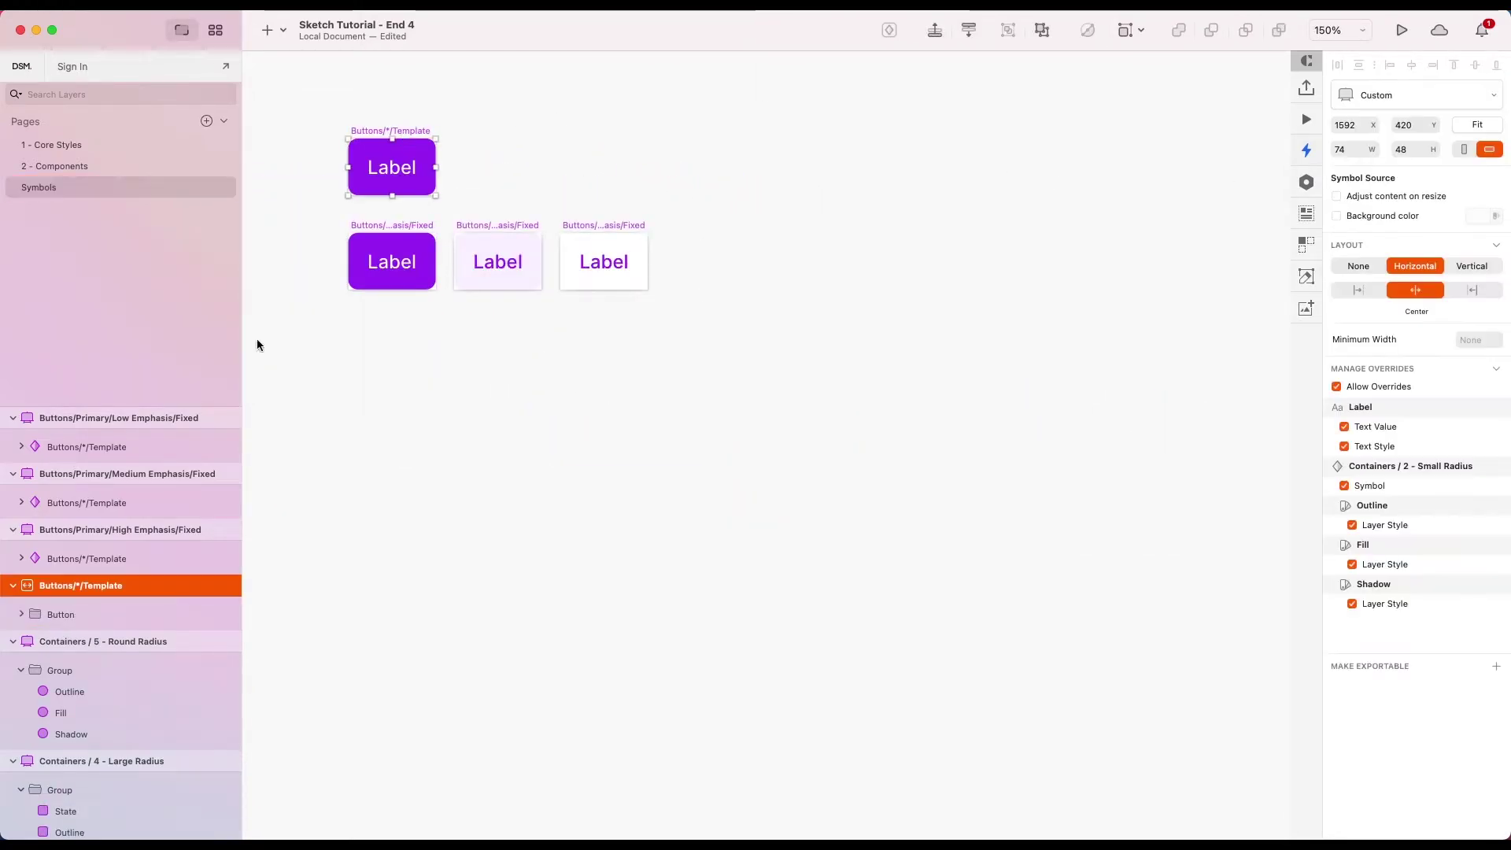
{"action": "double_click", "coordinate": [124, 585]}
{"action": "left_click", "coordinate": [126, 590]}
{"action": "type", "text": "/Fixed"}
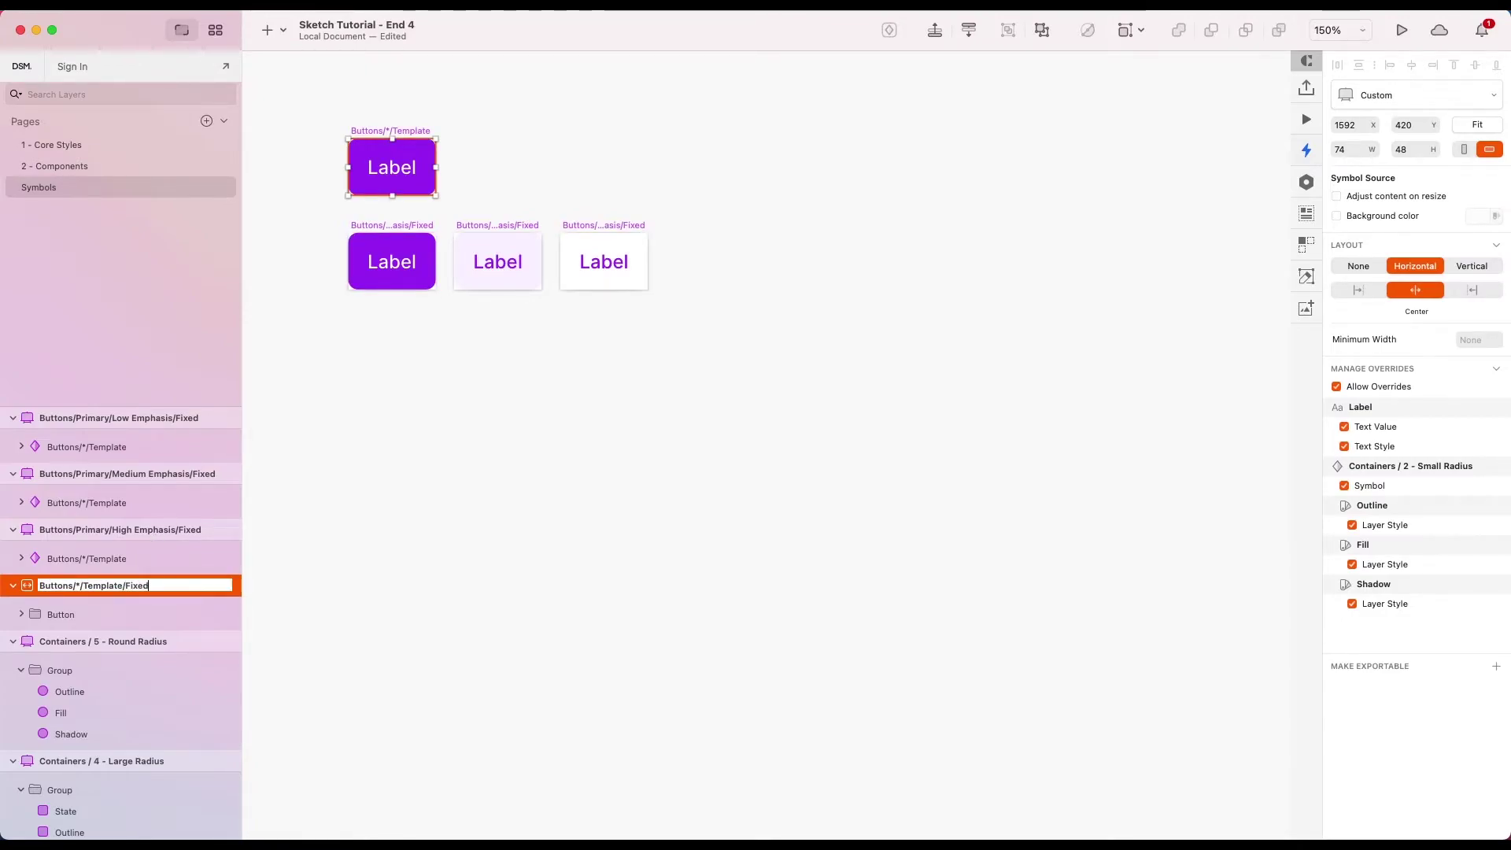
{"action": "key", "text": "Return"}
{"action": "left_click", "coordinate": [475, 304]}
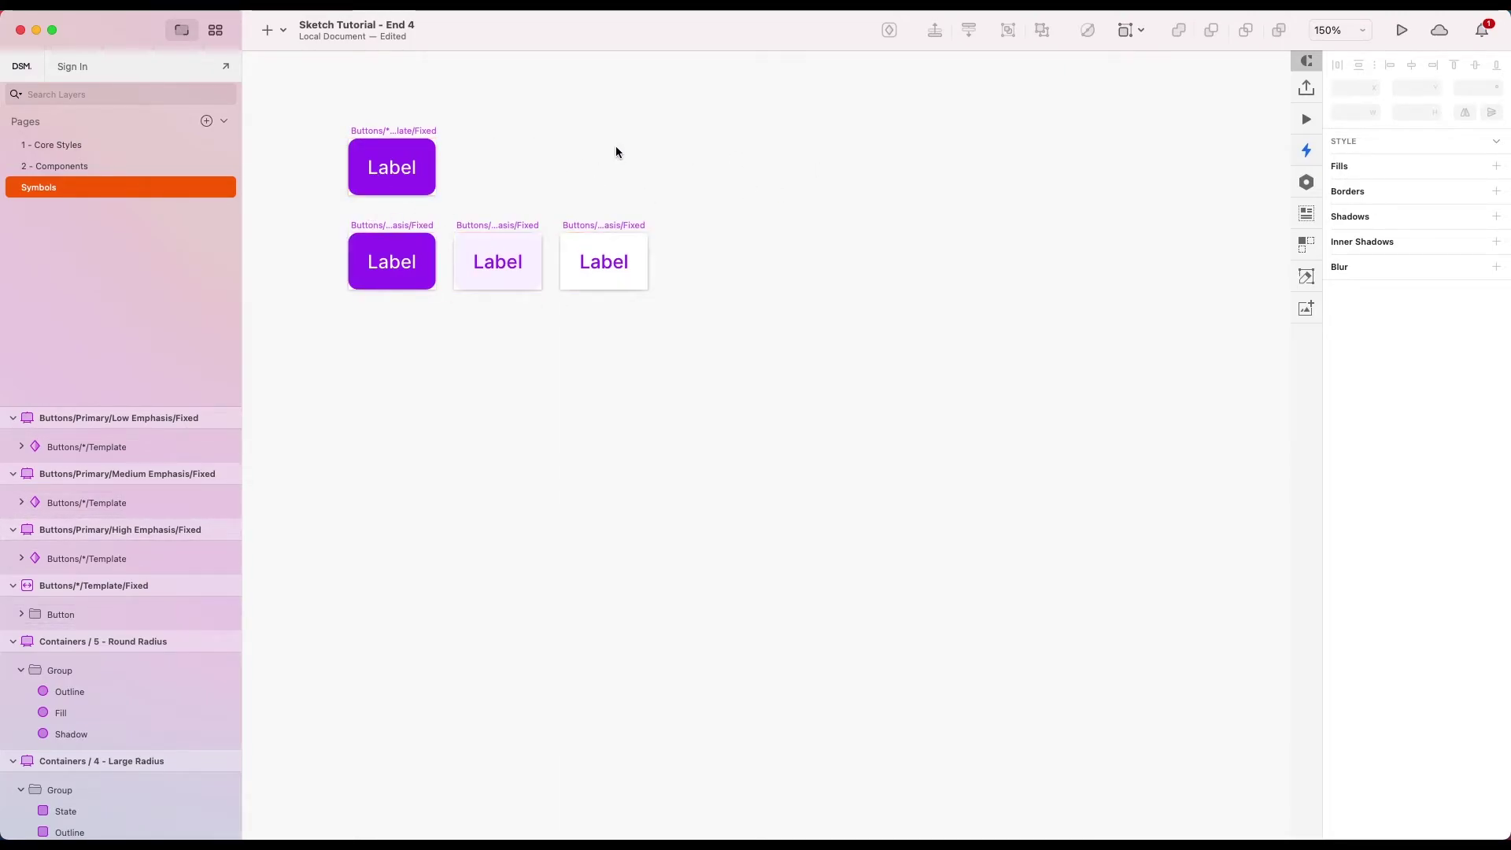
- Set the Buttons/*/Template/Fixed layout to None and duplicate all four Fixed button sources to the right, level with the originals
{"action": "scroll", "coordinate": [806, 236], "scroll_direction": "left", "scroll_amount": 3}
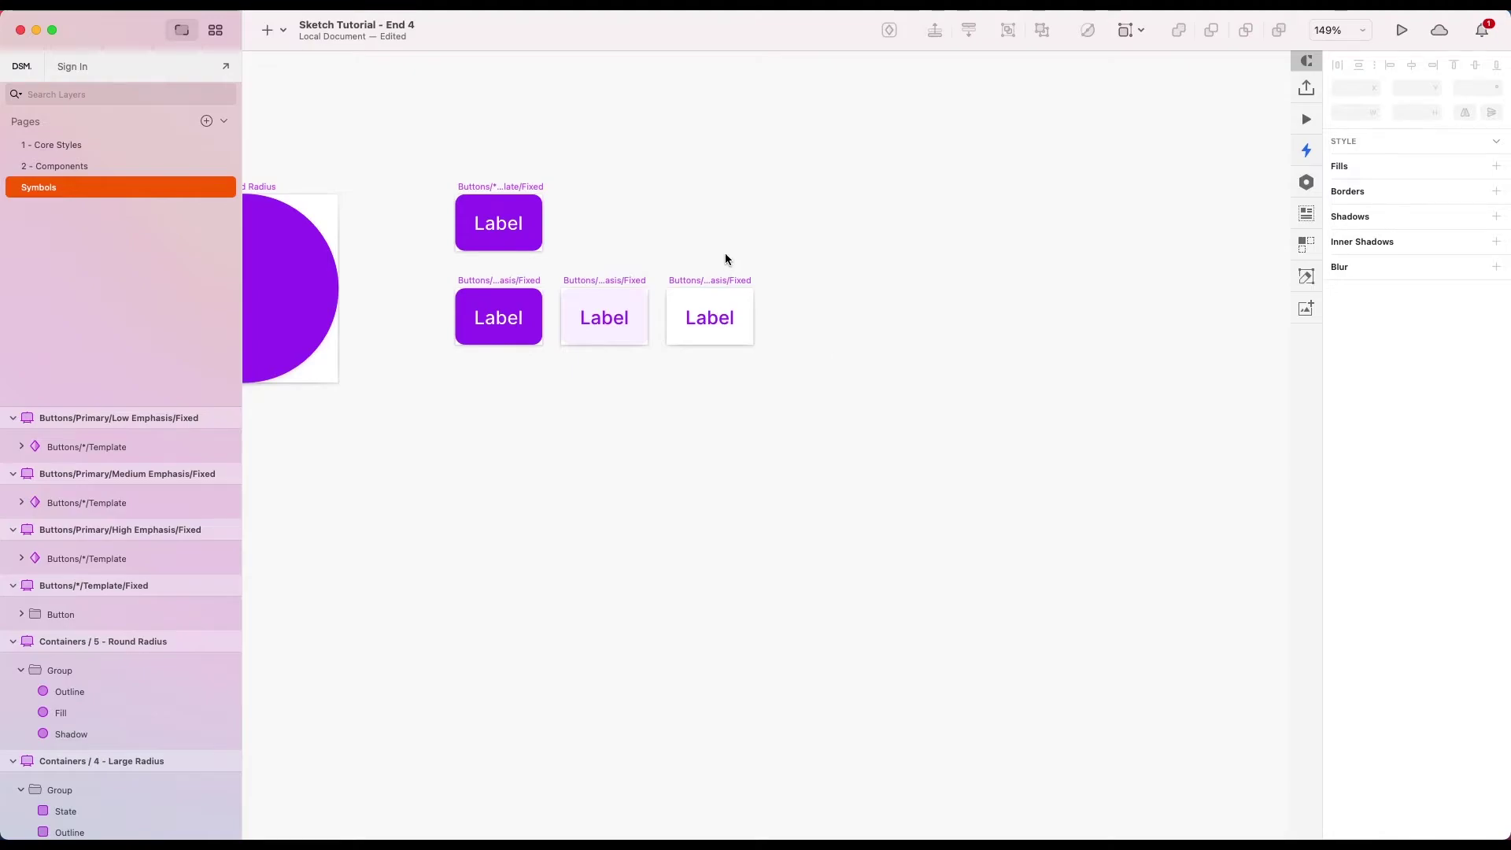
{"action": "left_click", "coordinate": [517, 189]}
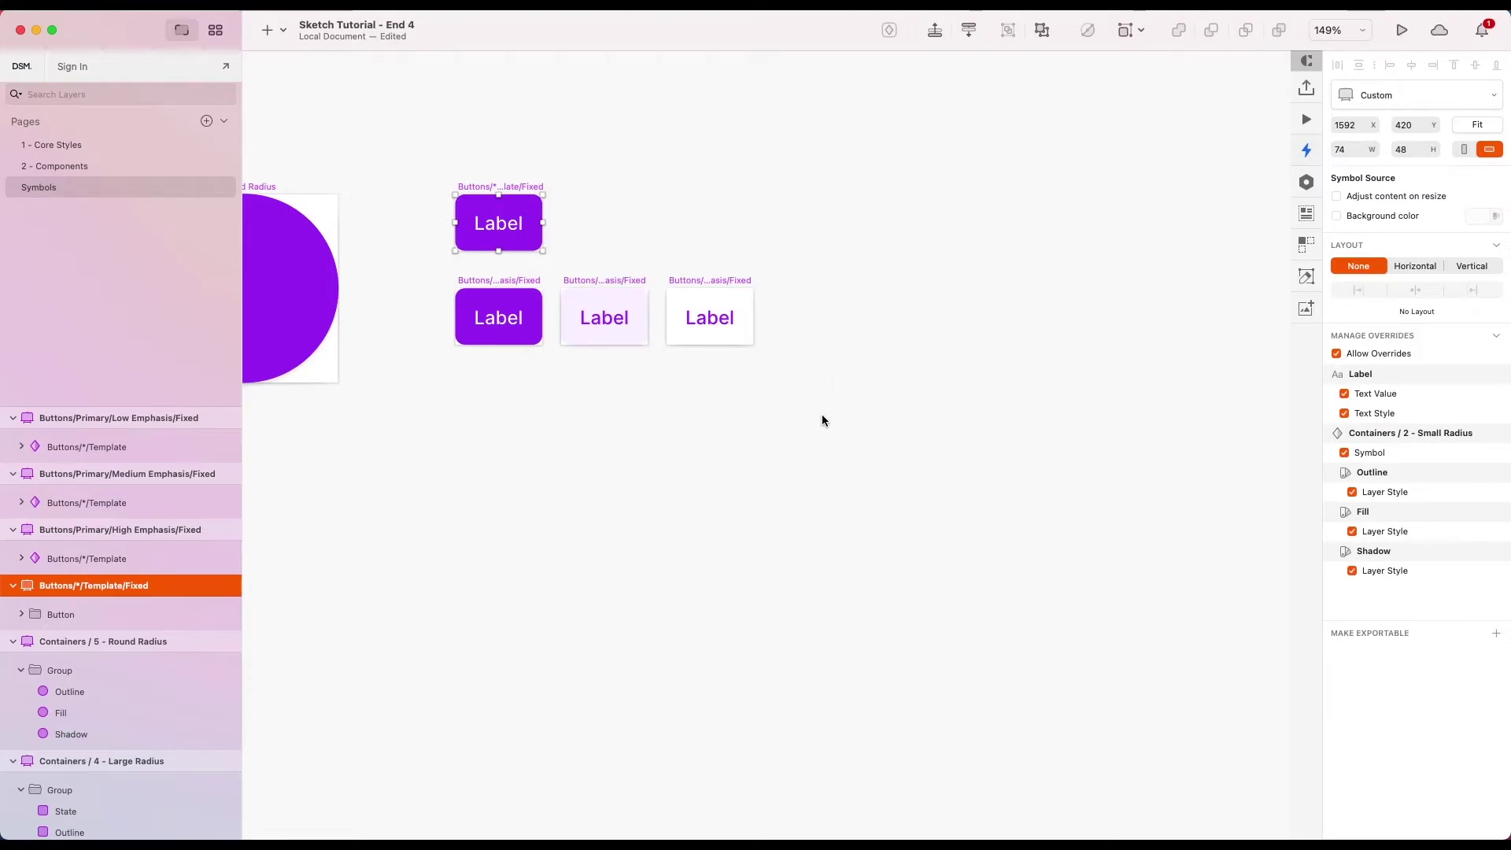
{"action": "left_click_drag", "start_coordinate": [869, 418], "coordinate": [409, 155]}
{"action": "left_click_drag", "start_coordinate": [498, 197], "coordinate": [843, 218], "text": "alt"}
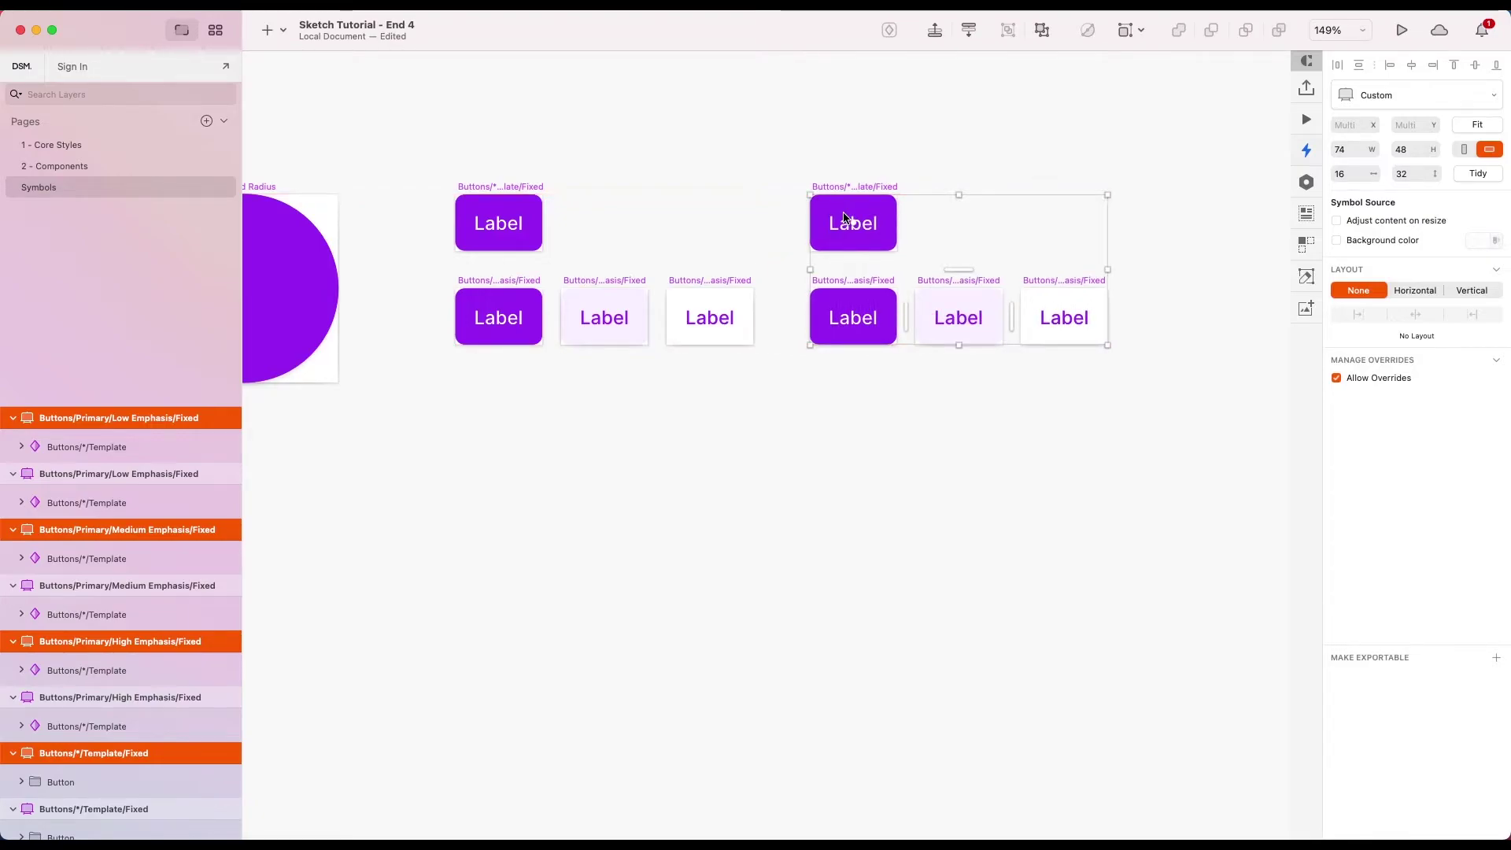
- Set the layout of the duplicated Buttons/*/Template/Fixed source to Horizontal with Center alignment
{"action": "left_click", "coordinate": [875, 154]}
{"action": "left_click", "coordinate": [853, 189]}
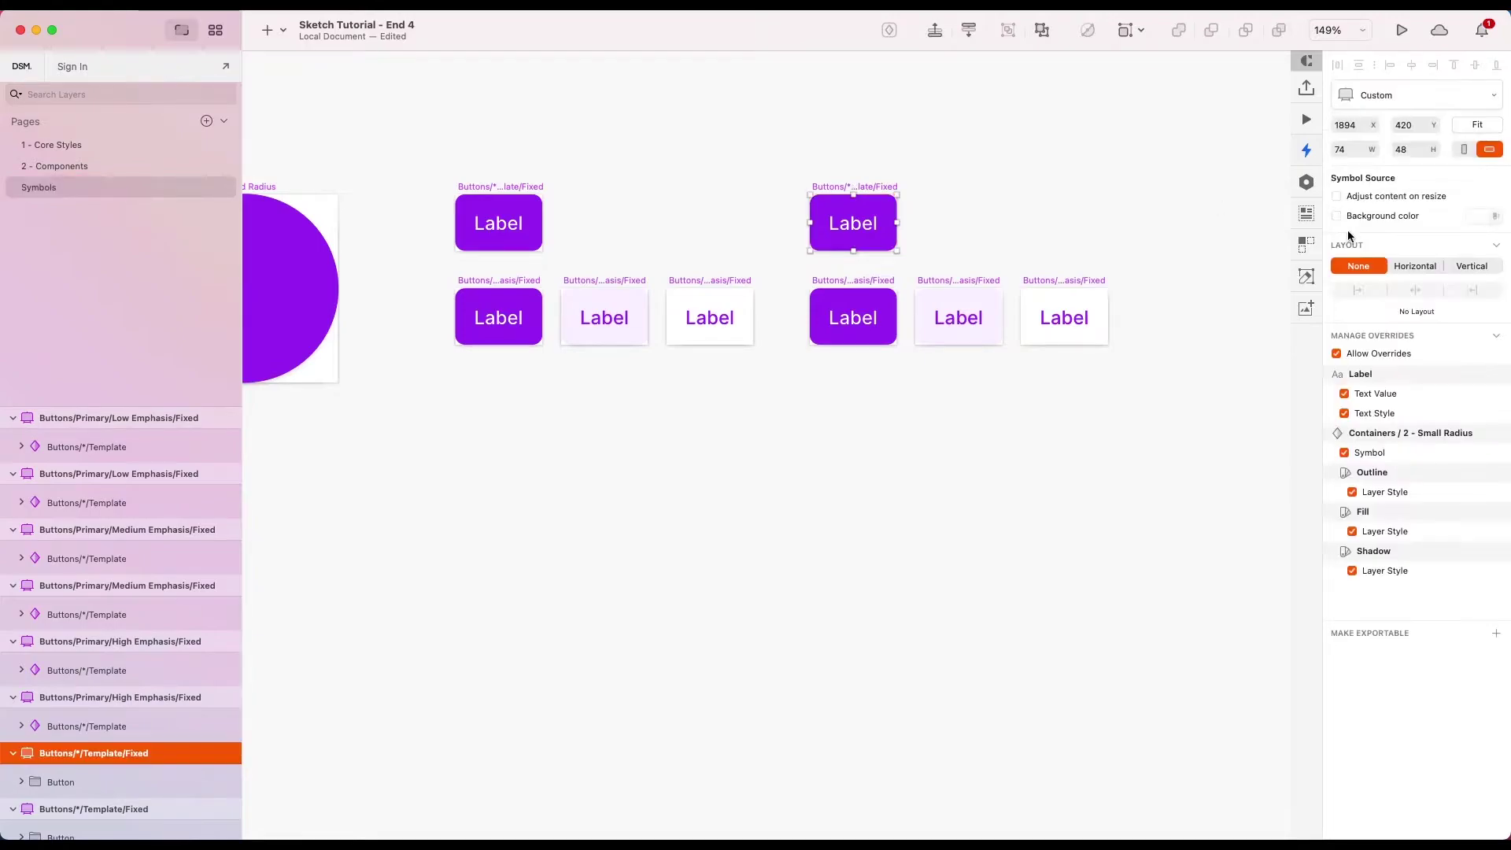
{"action": "left_click", "coordinate": [1417, 267]}
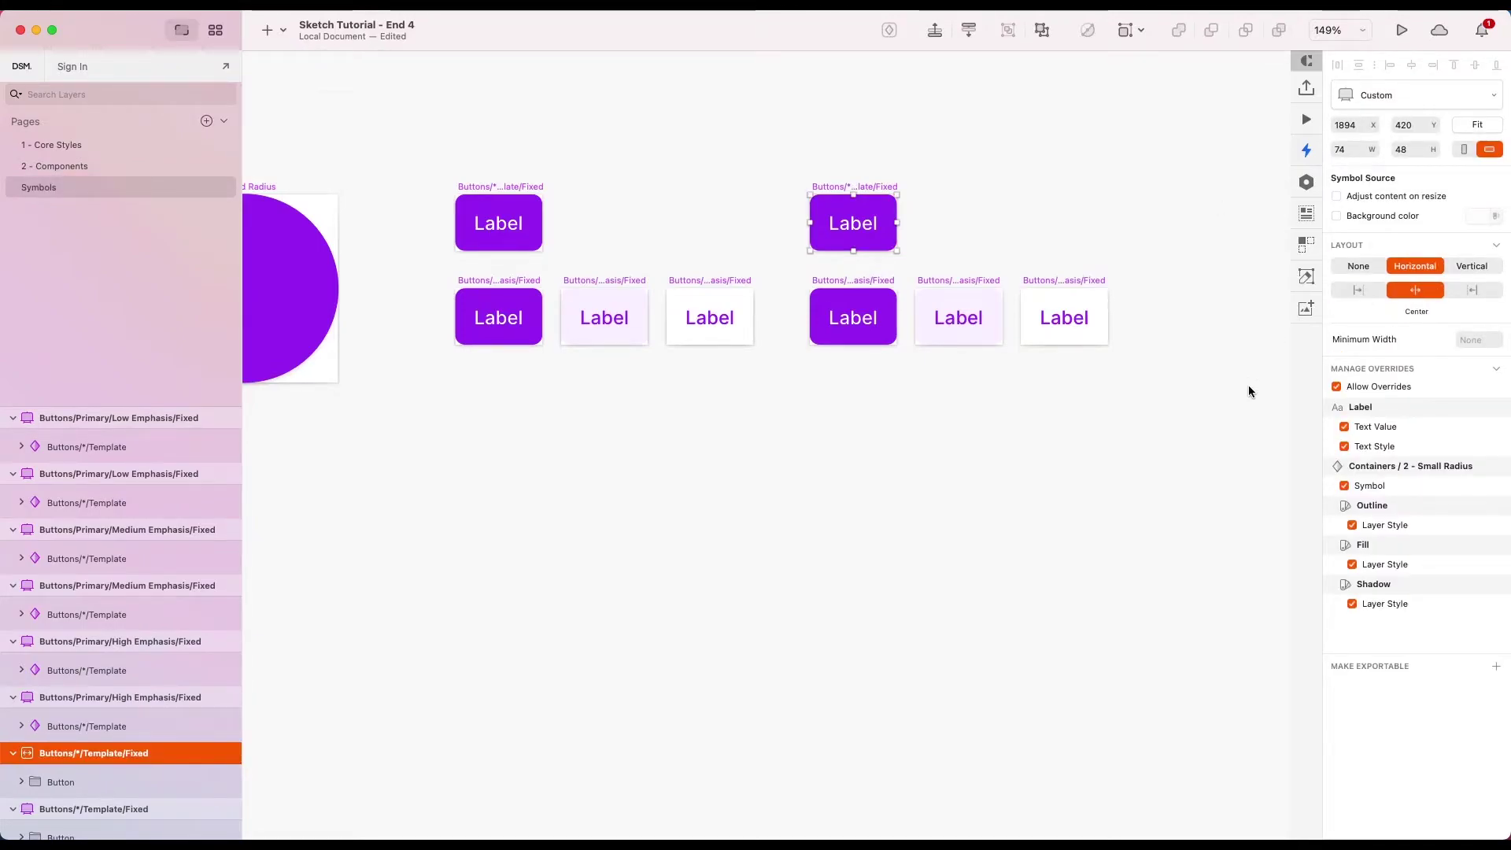
{"action": "left_click", "coordinate": [996, 430]}
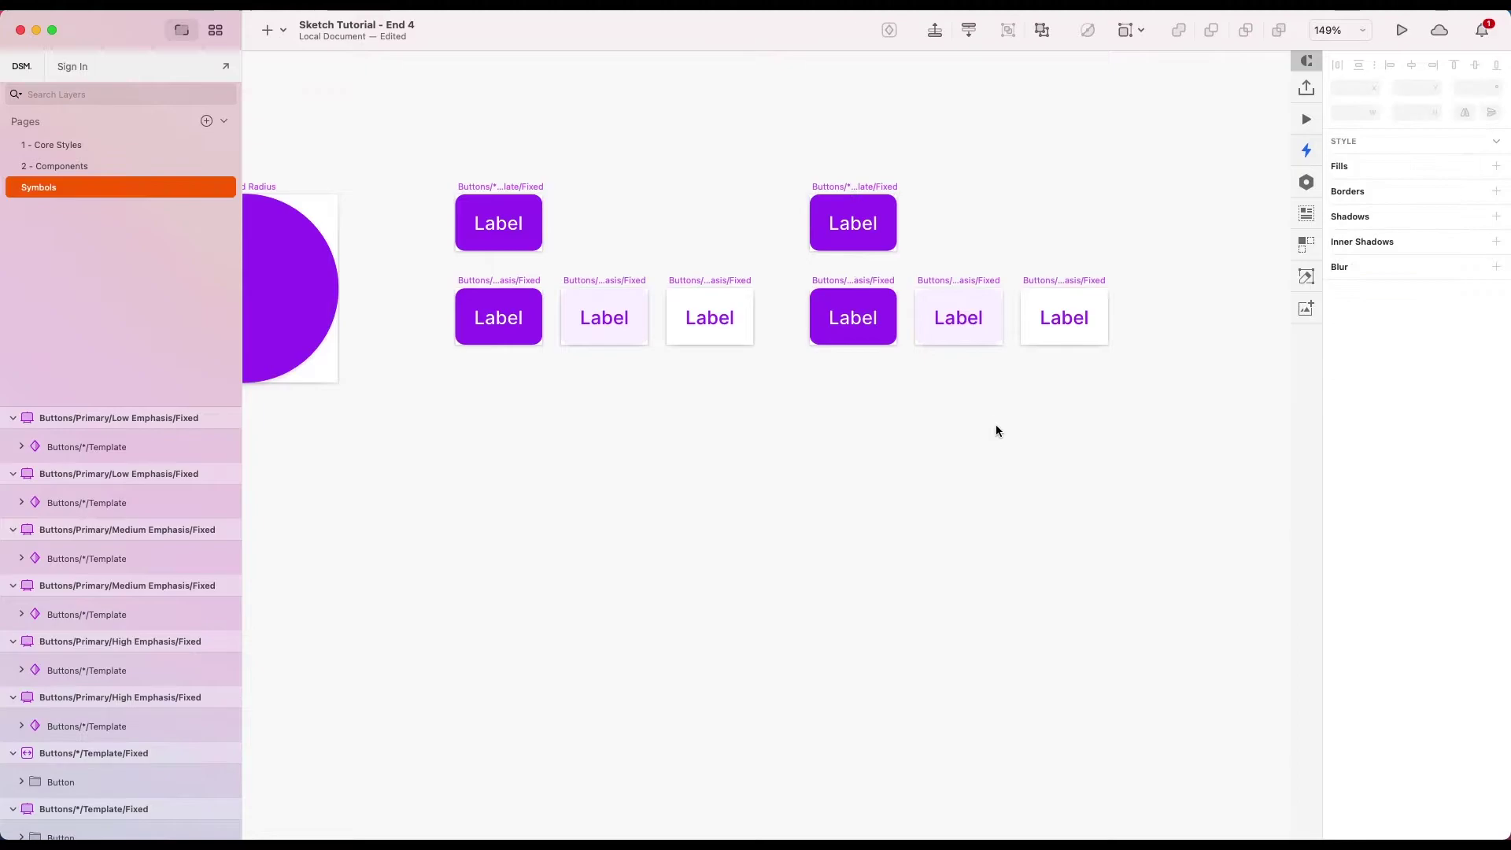
- Rename the duplicated template source as Buttons/*/Template/Auto Layout
{"action": "left_click", "coordinate": [847, 187]}
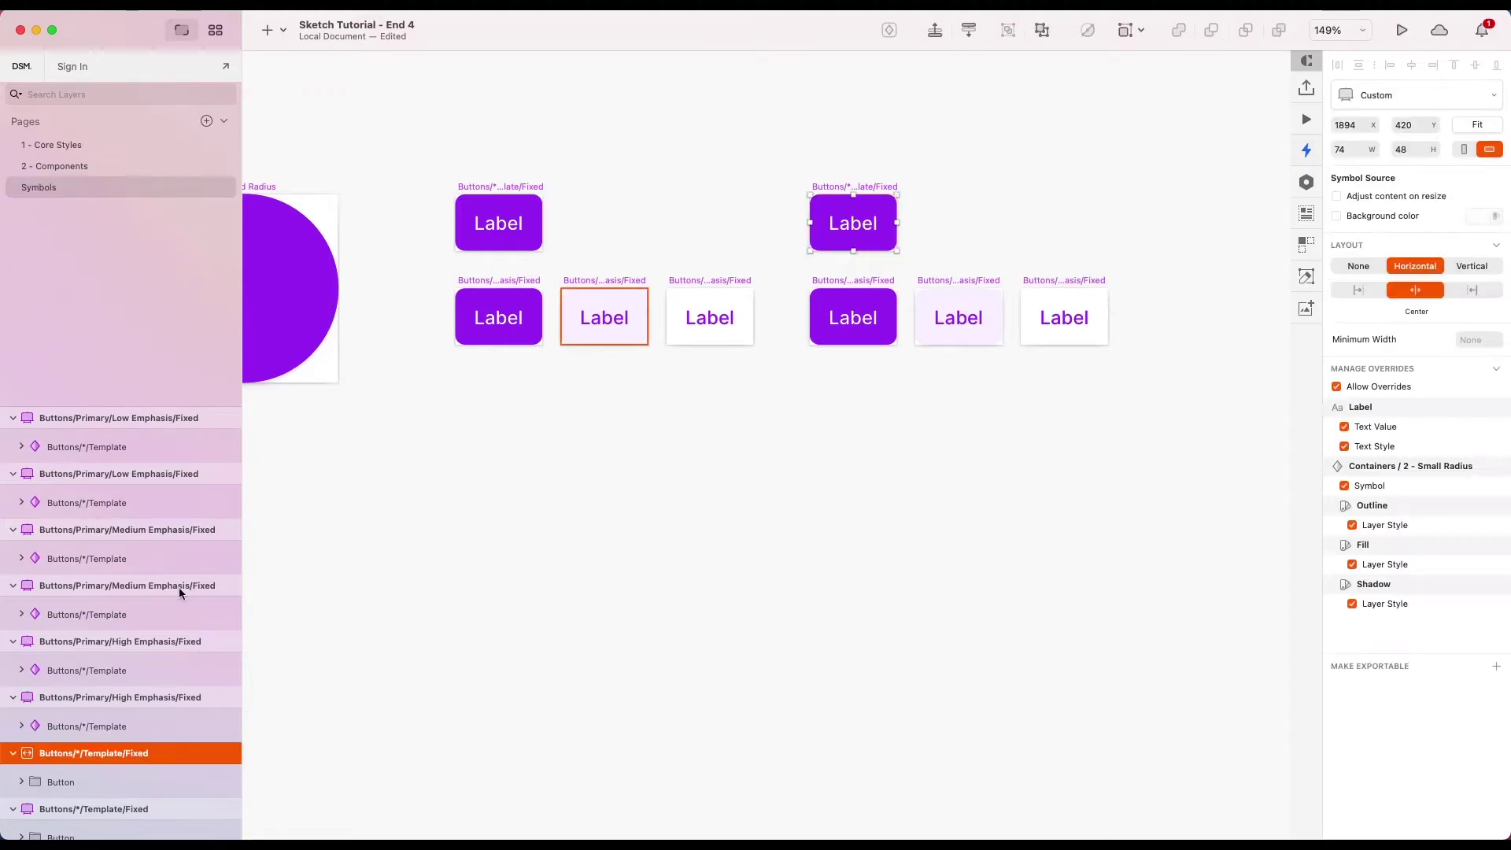
{"action": "double_click", "coordinate": [155, 752]}
{"action": "left_click", "coordinate": [155, 752]}
{"action": "key", "text": "BackSpace"}
{"action": "key", "text": "BackSpace"}
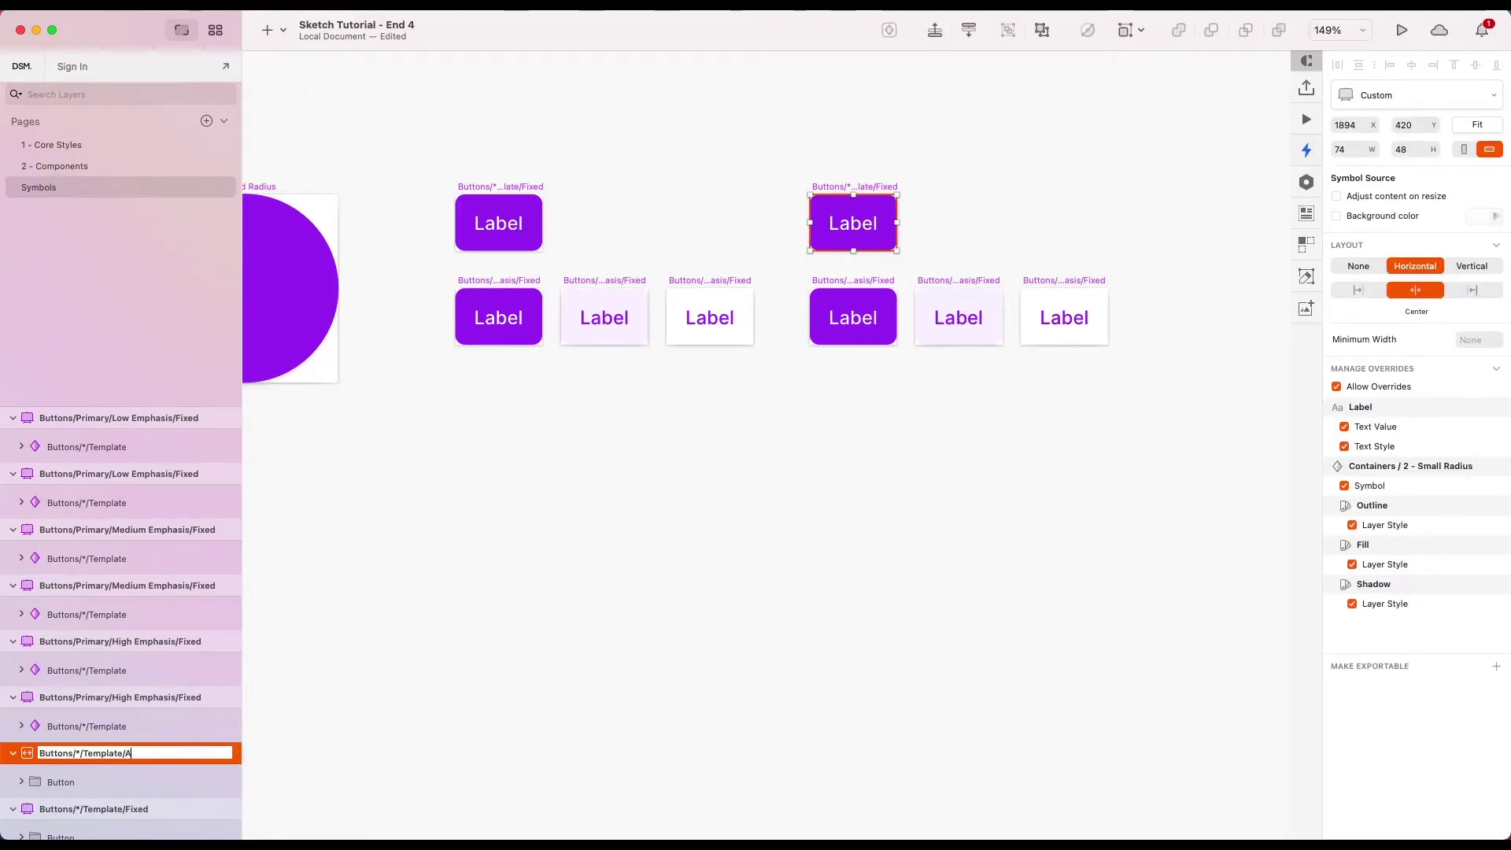
{"action": "type", "text": "Auto Layout"}
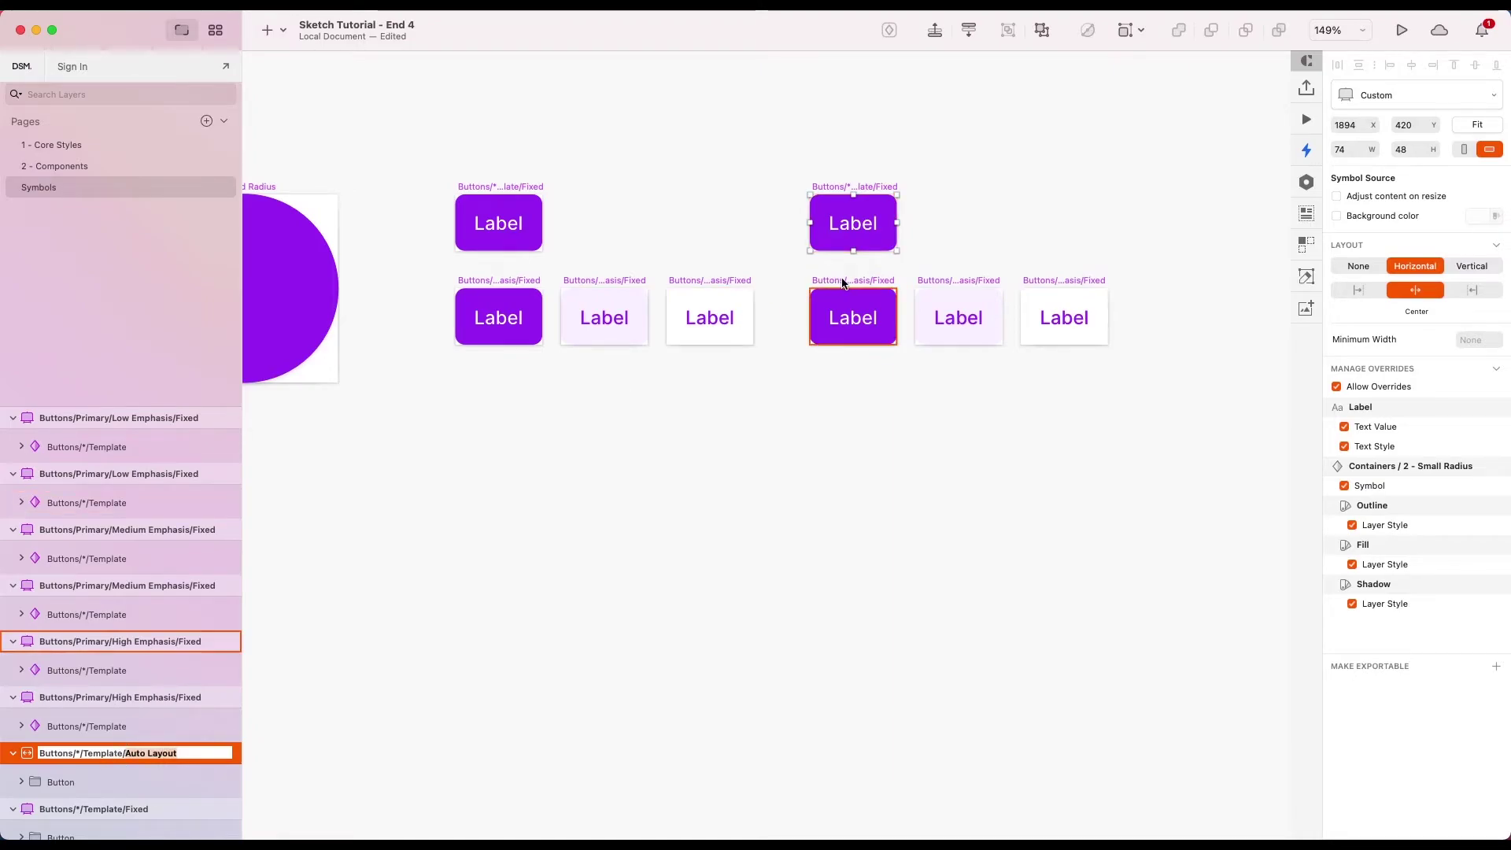
- Rename the duplicated high emphasis source as Buttons/Primary/High Emphasis/Auto Layout
{"action": "left_click", "coordinate": [197, 642]}
{"action": "double_click", "coordinate": [197, 642]}
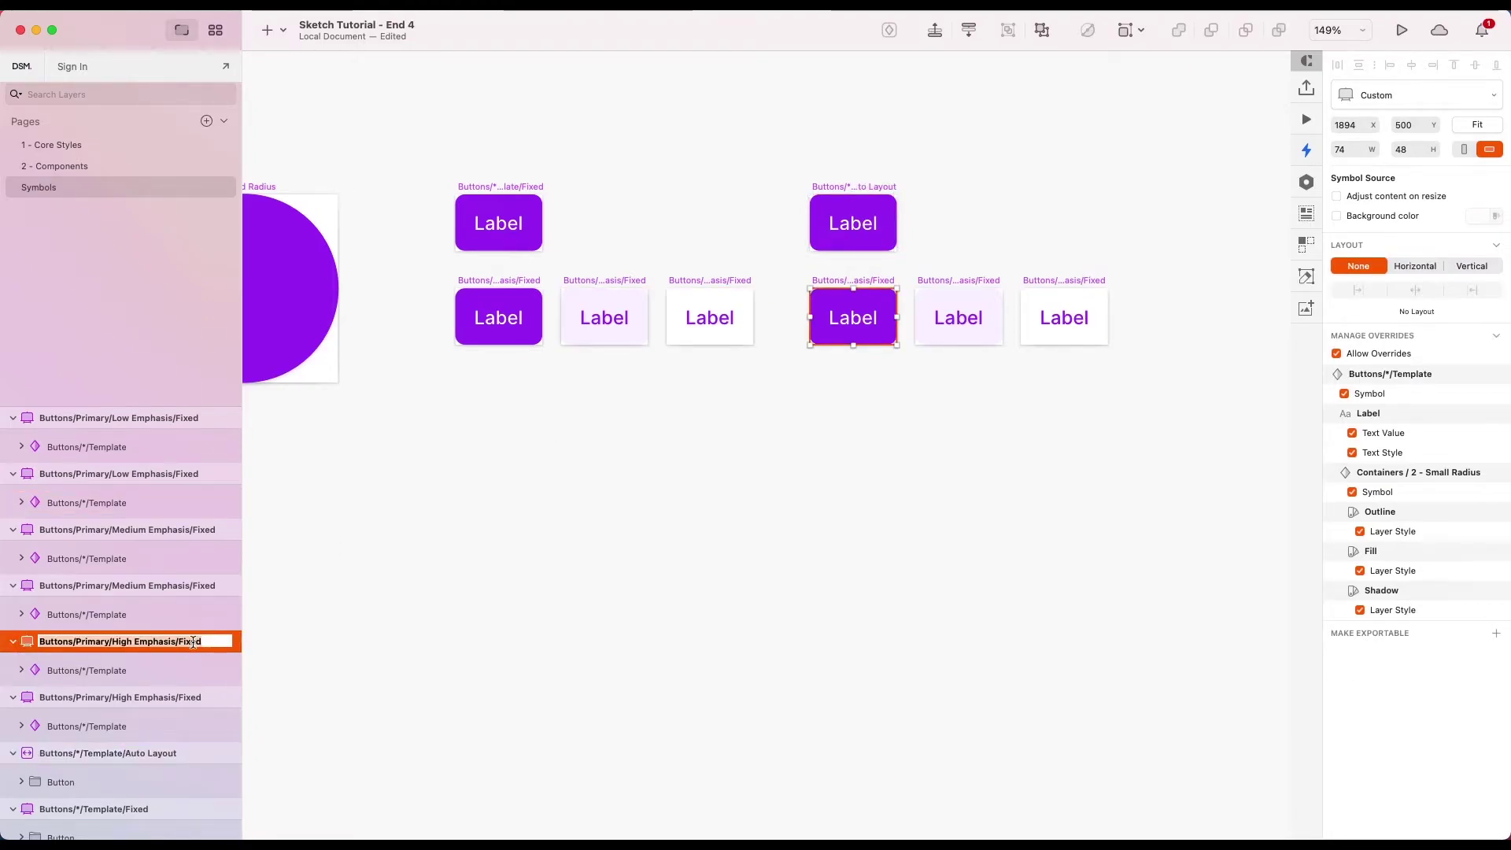
{"action": "left_click", "coordinate": [197, 642]}
{"action": "key", "text": "BackSpace"}
{"action": "key", "text": "BackSpace"}
{"action": "key", "text": "BackSpace"}
{"action": "key", "text": "BackSpace"}
{"action": "key", "text": "BackSpace"}
{"action": "type", "text": "Auto Layout"}
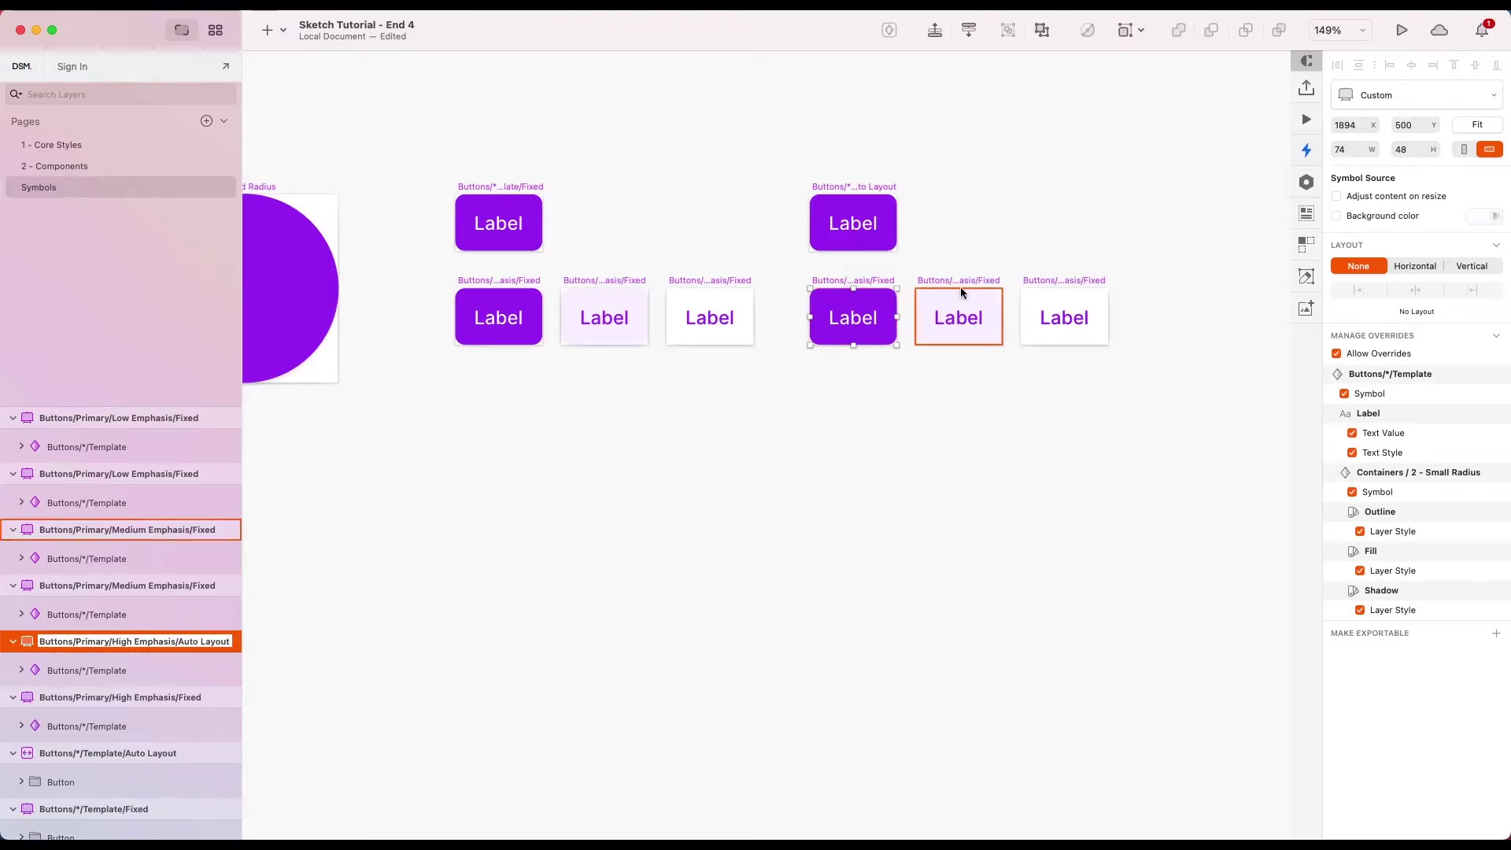
- Rename the duplicated medium emphasis source as Buttons/Primary/Medium Emphasis/Auto Layout
{"action": "left_click", "coordinate": [959, 299]}
{"action": "left_click", "coordinate": [937, 279]}
{"action": "double_click", "coordinate": [205, 530]}
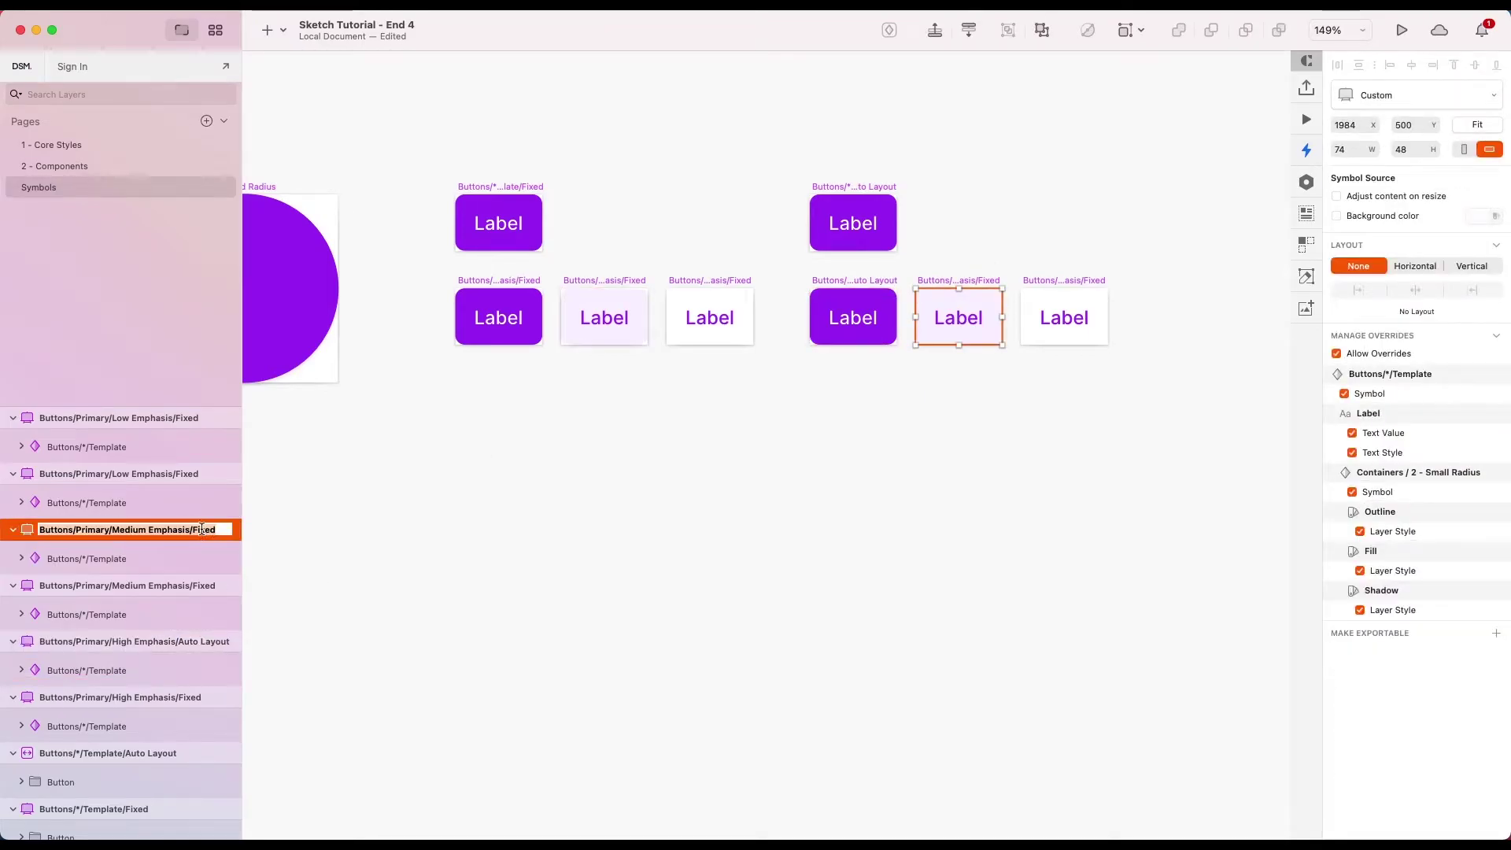
{"action": "double_click", "coordinate": [205, 530]}
{"action": "type", "text": "Auto Layout"}
- Rename the duplicated low emphasis source as Buttons/Primary/Low Emphasis/Auto Layout
{"action": "left_click", "coordinate": [1037, 280]}
{"action": "double_click", "coordinate": [189, 419]}
{"action": "left_click", "coordinate": [185, 419]}
{"action": "type", "text": "Auto Layout"}
{"action": "key", "text": "Return"}
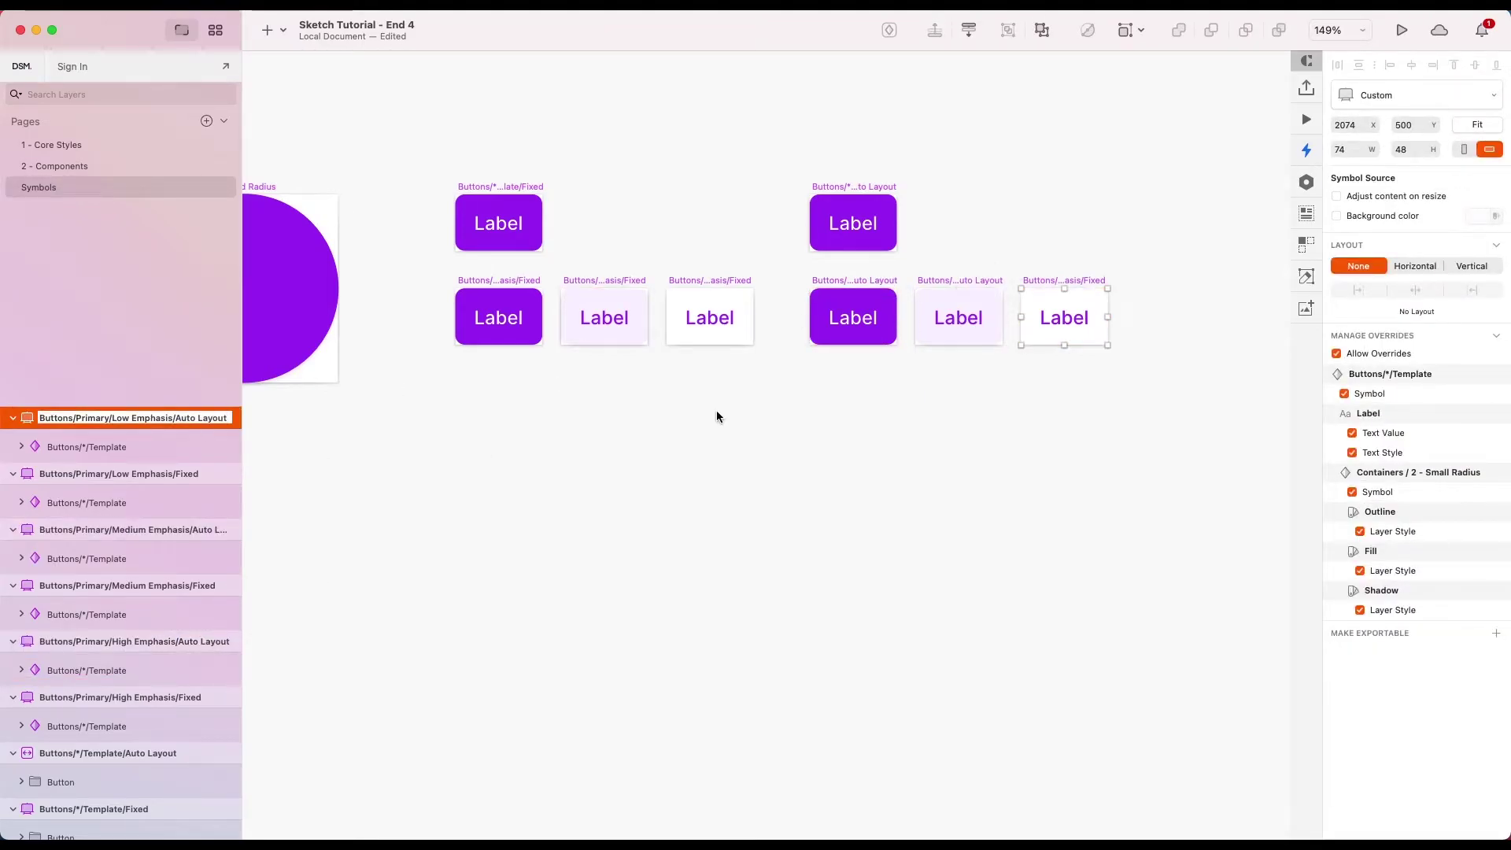
{"action": "left_click", "coordinate": [945, 179]}
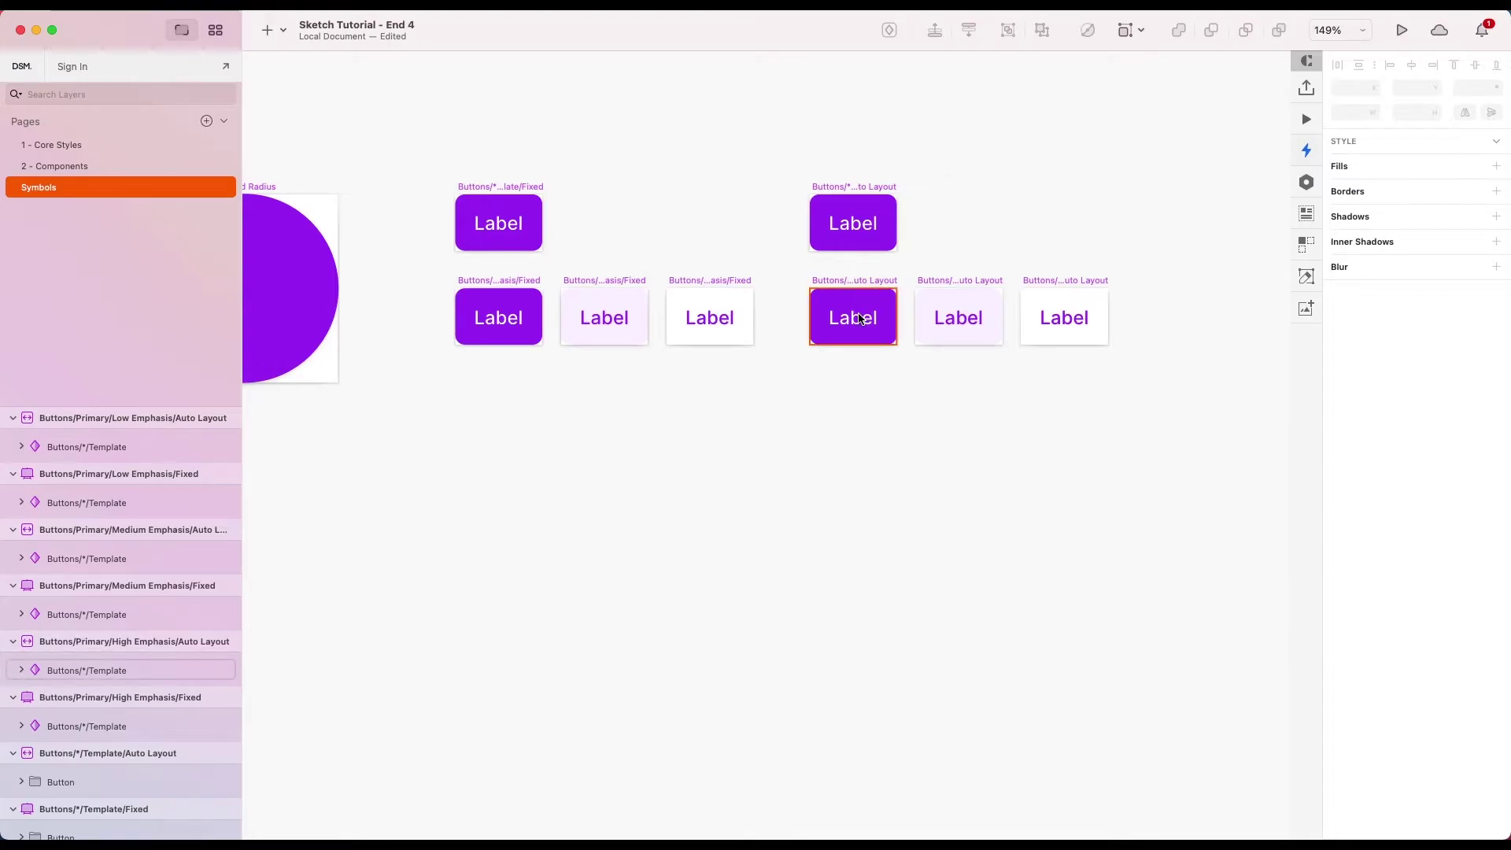
- Swap the template instances inside the three primary Auto Layout sources to Buttons/*/Template/Auto Layout
{"action": "left_click", "coordinate": [854, 315]}
{"action": "left_click", "coordinate": [958, 315], "text": "shift"}
{"action": "left_click", "coordinate": [1068, 315], "text": "shift"}
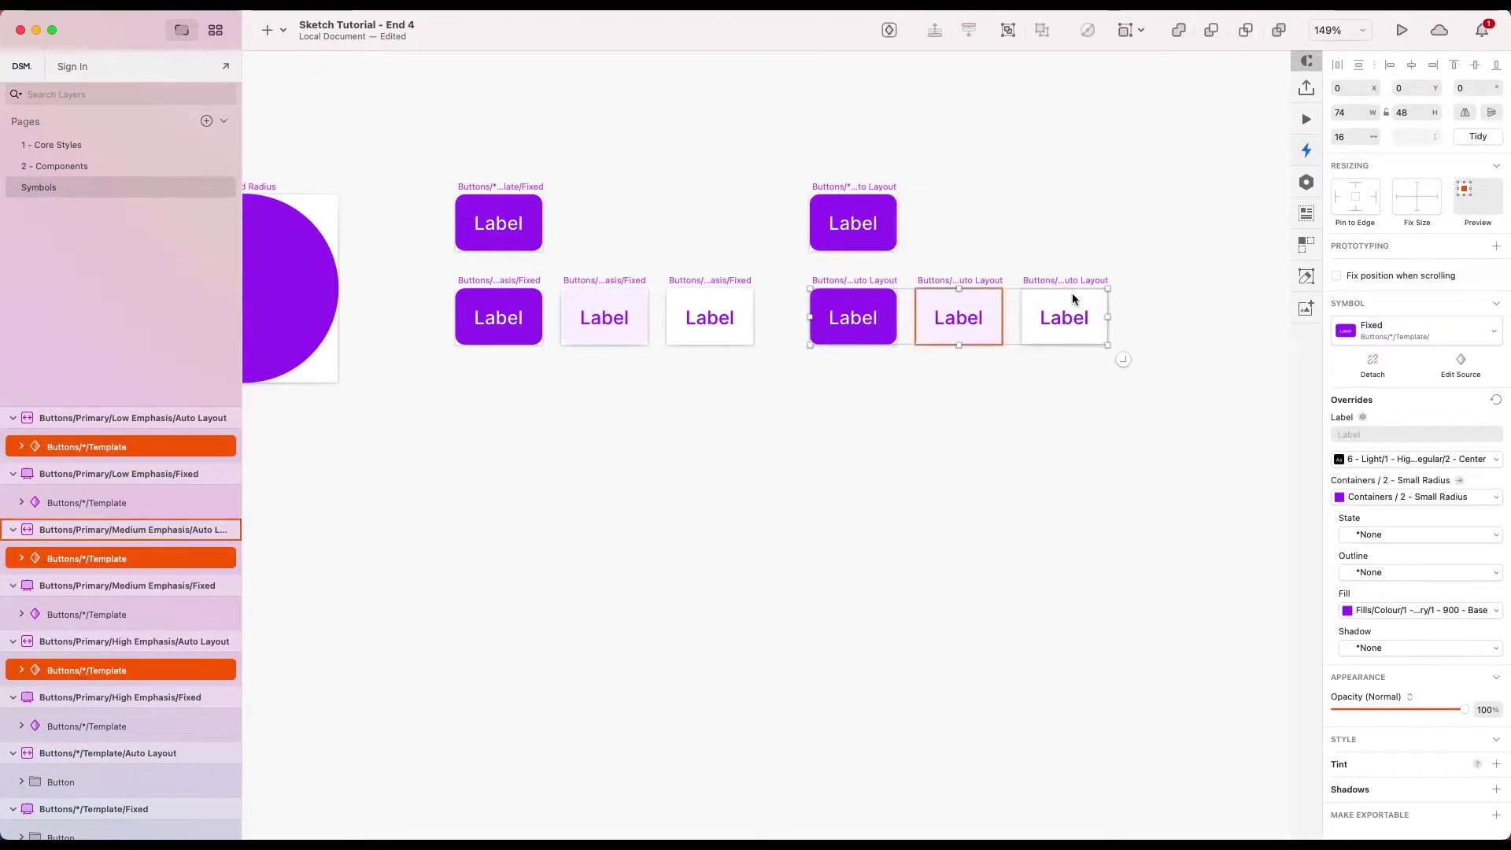
{"action": "left_click", "coordinate": [1398, 332]}
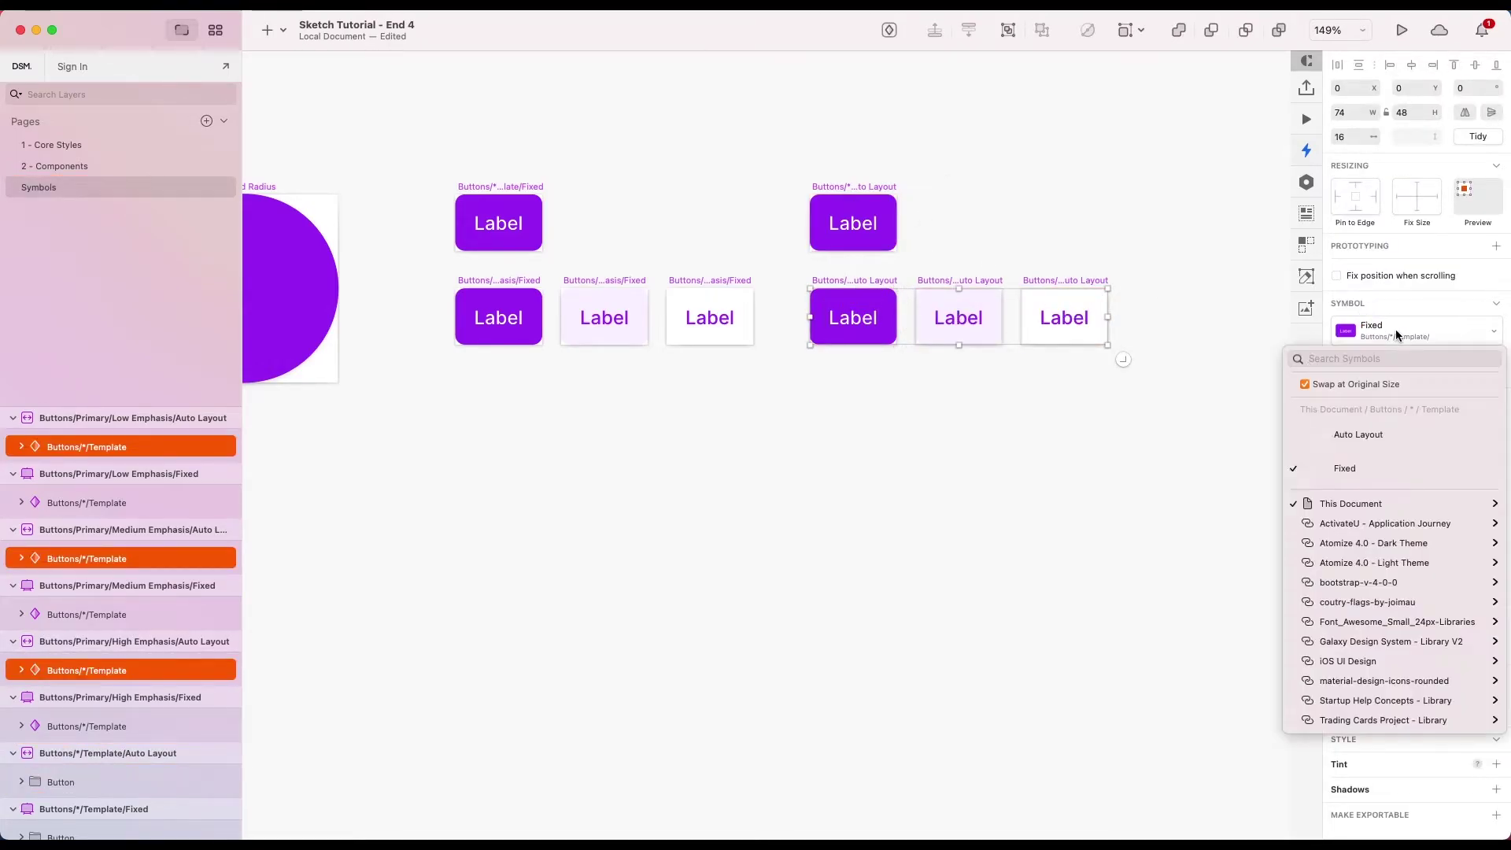
{"action": "left_click", "coordinate": [1354, 432]}
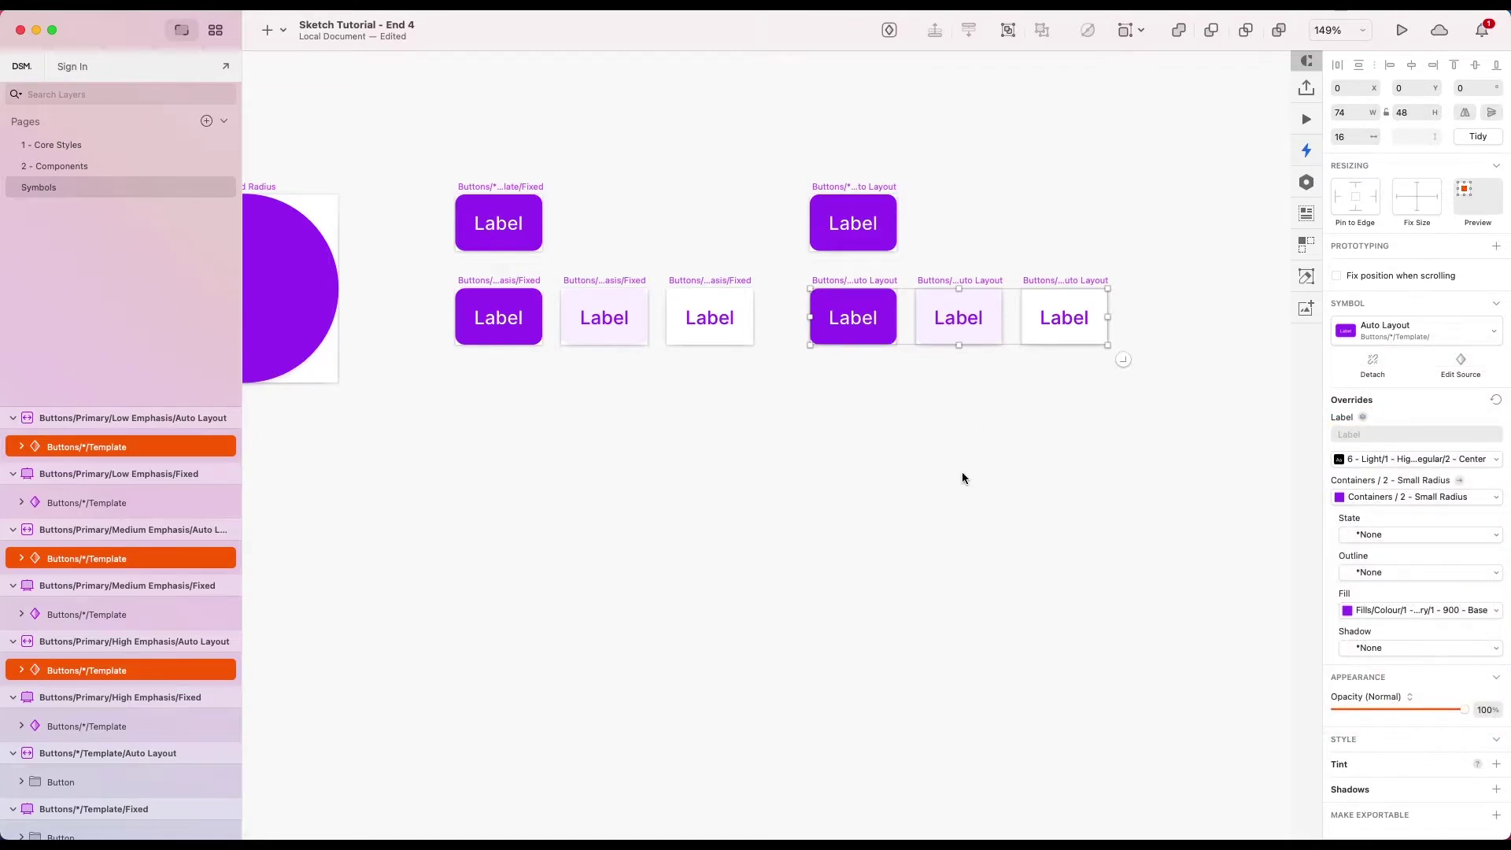
{"action": "left_click", "coordinate": [927, 514]}
{"action": "left_click", "coordinate": [1070, 282]}
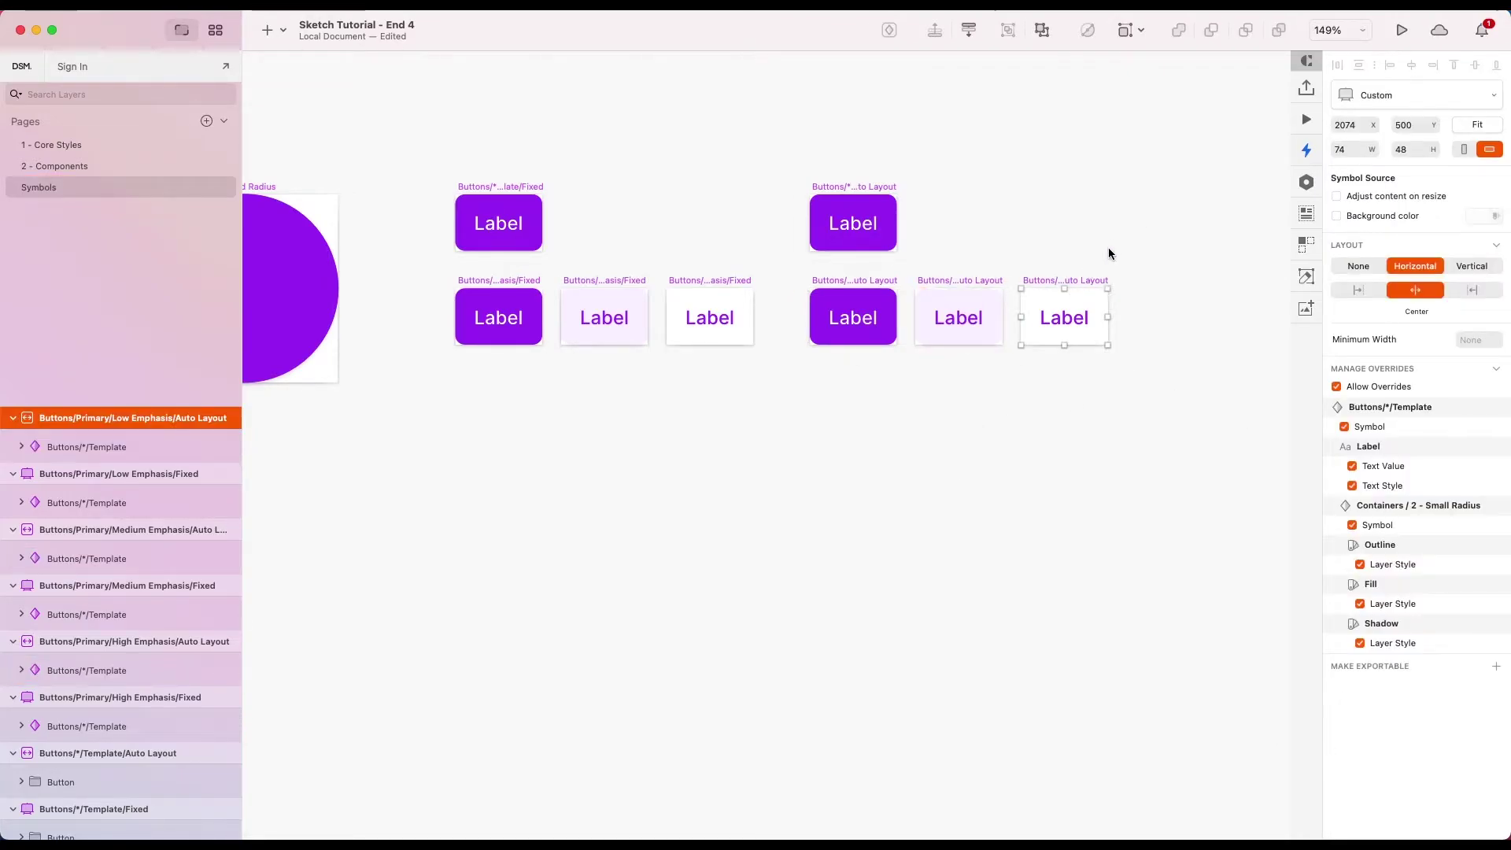
{"action": "left_click", "coordinate": [1094, 369]}
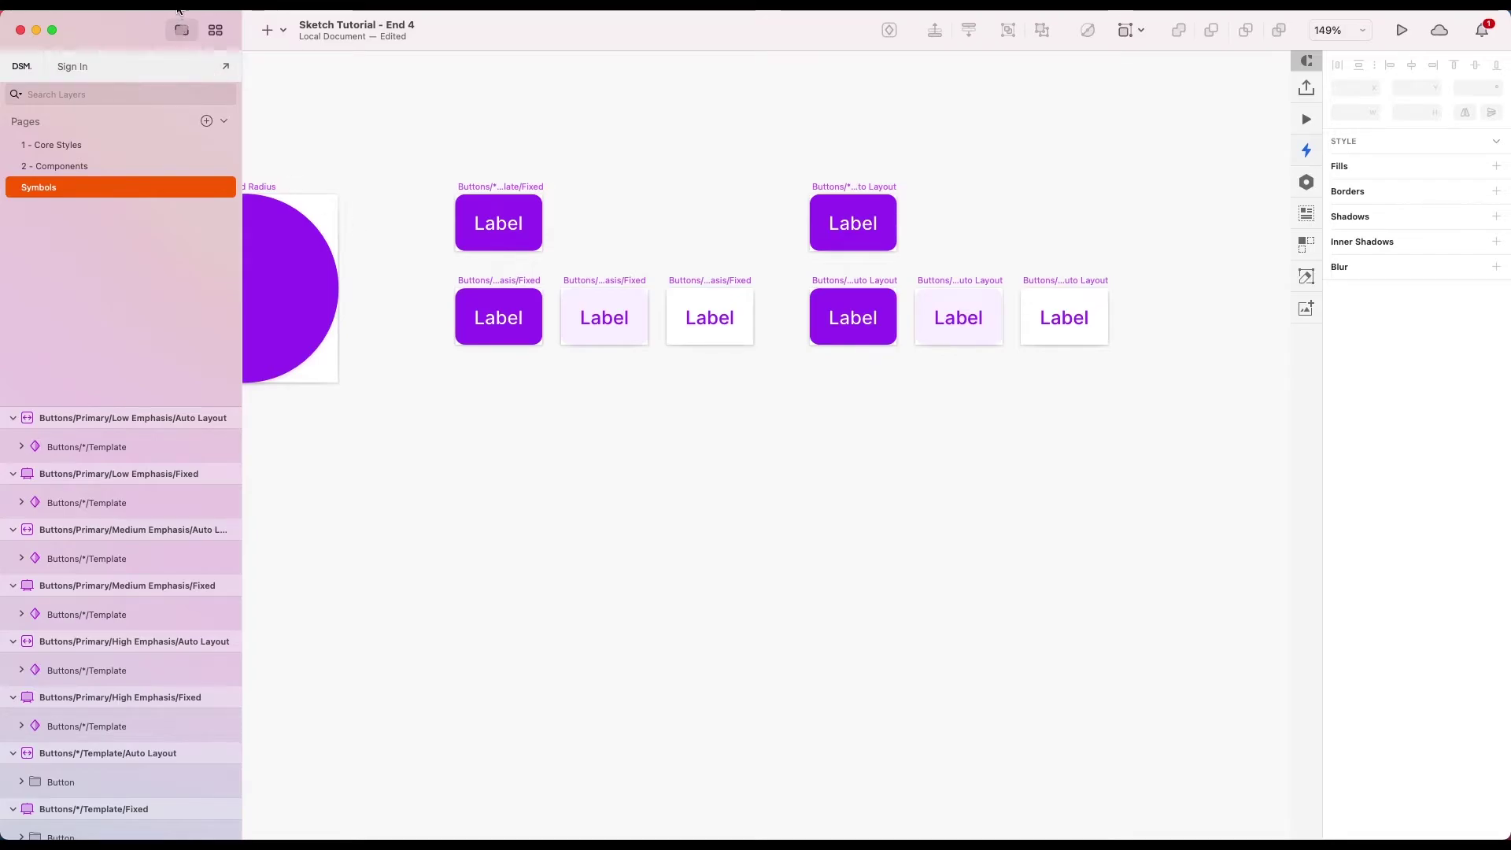
- Insert a test instance of Buttons/Primary/High Emphasis/Fixed on the empty canvas below the Fixed sources
{"action": "left_click", "coordinate": [268, 30]}
{"action": "mouse_move", "coordinate": [246, 260]}
{"action": "mouse_move", "coordinate": [472, 260]}
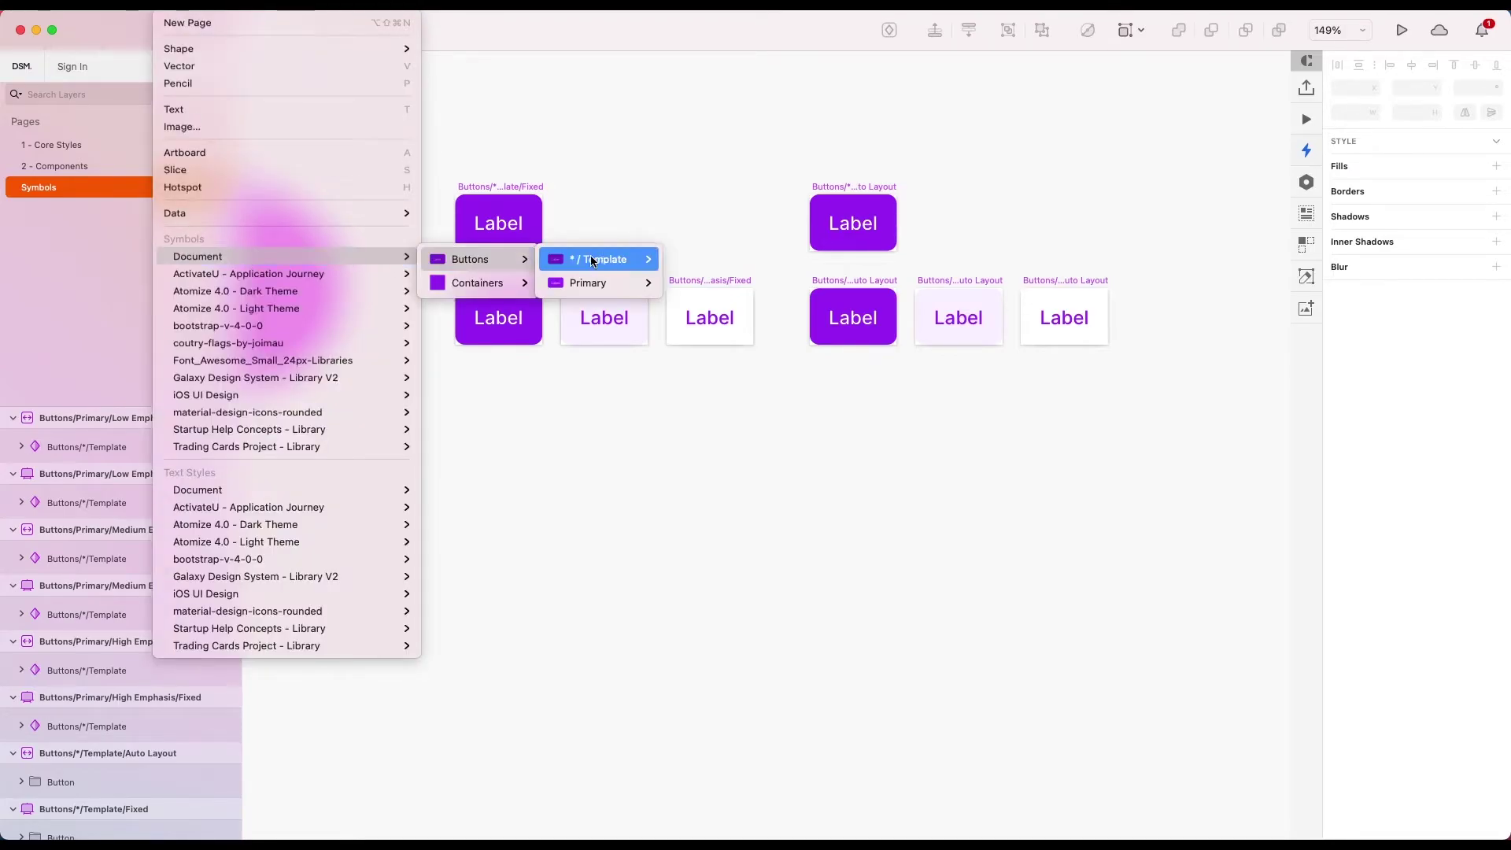
{"action": "mouse_move", "coordinate": [591, 283]}
{"action": "mouse_move", "coordinate": [701, 291]}
{"action": "left_click", "coordinate": [860, 306]}
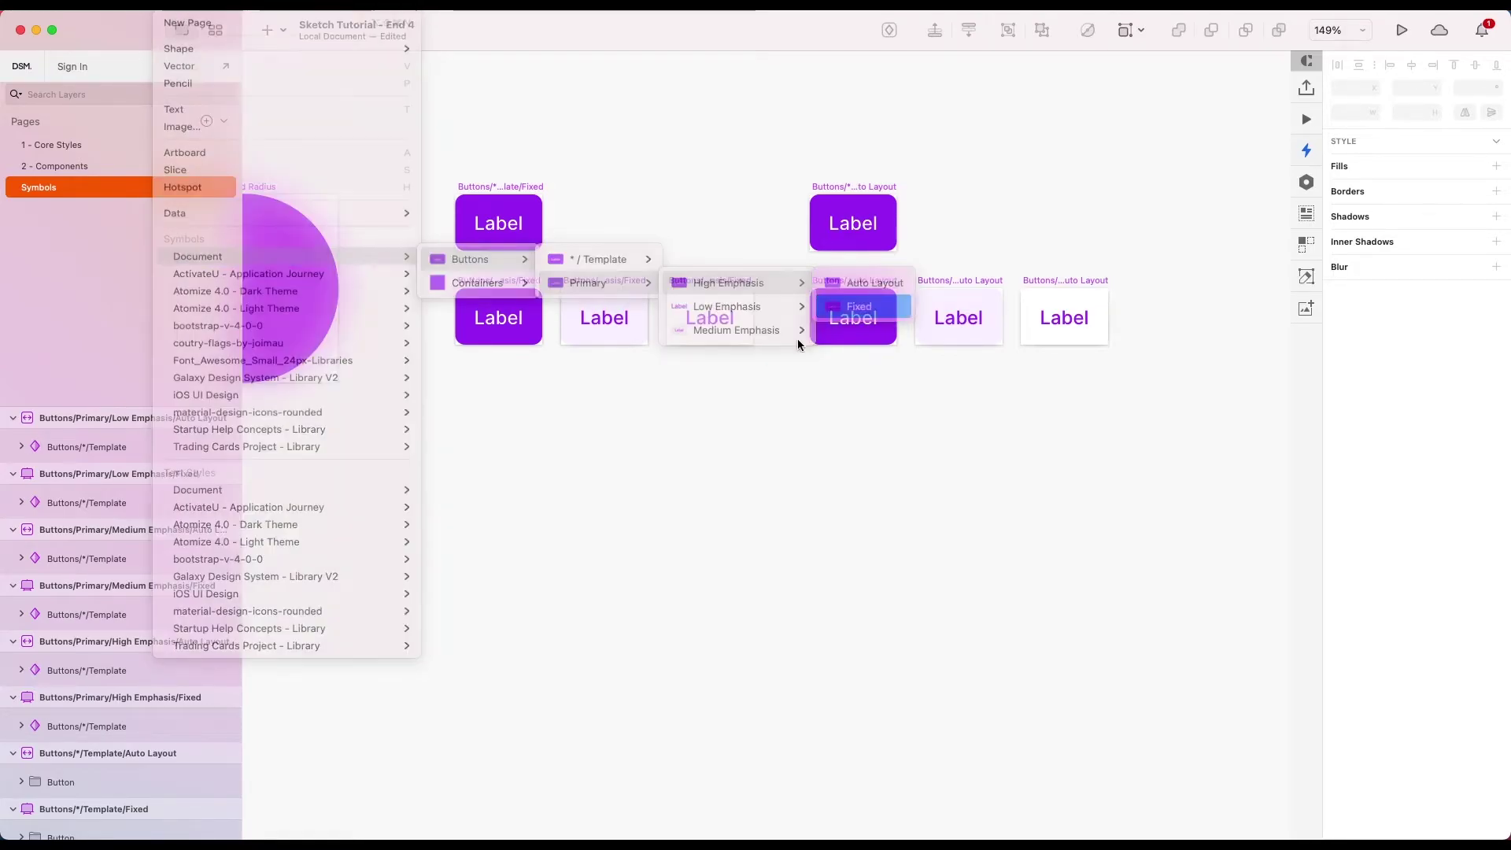
{"action": "left_click", "coordinate": [683, 467]}
- Insert a test instance of Buttons/Primary/High Emphasis/Auto Layout below the Auto Layout sources
{"action": "left_click", "coordinate": [268, 30]}
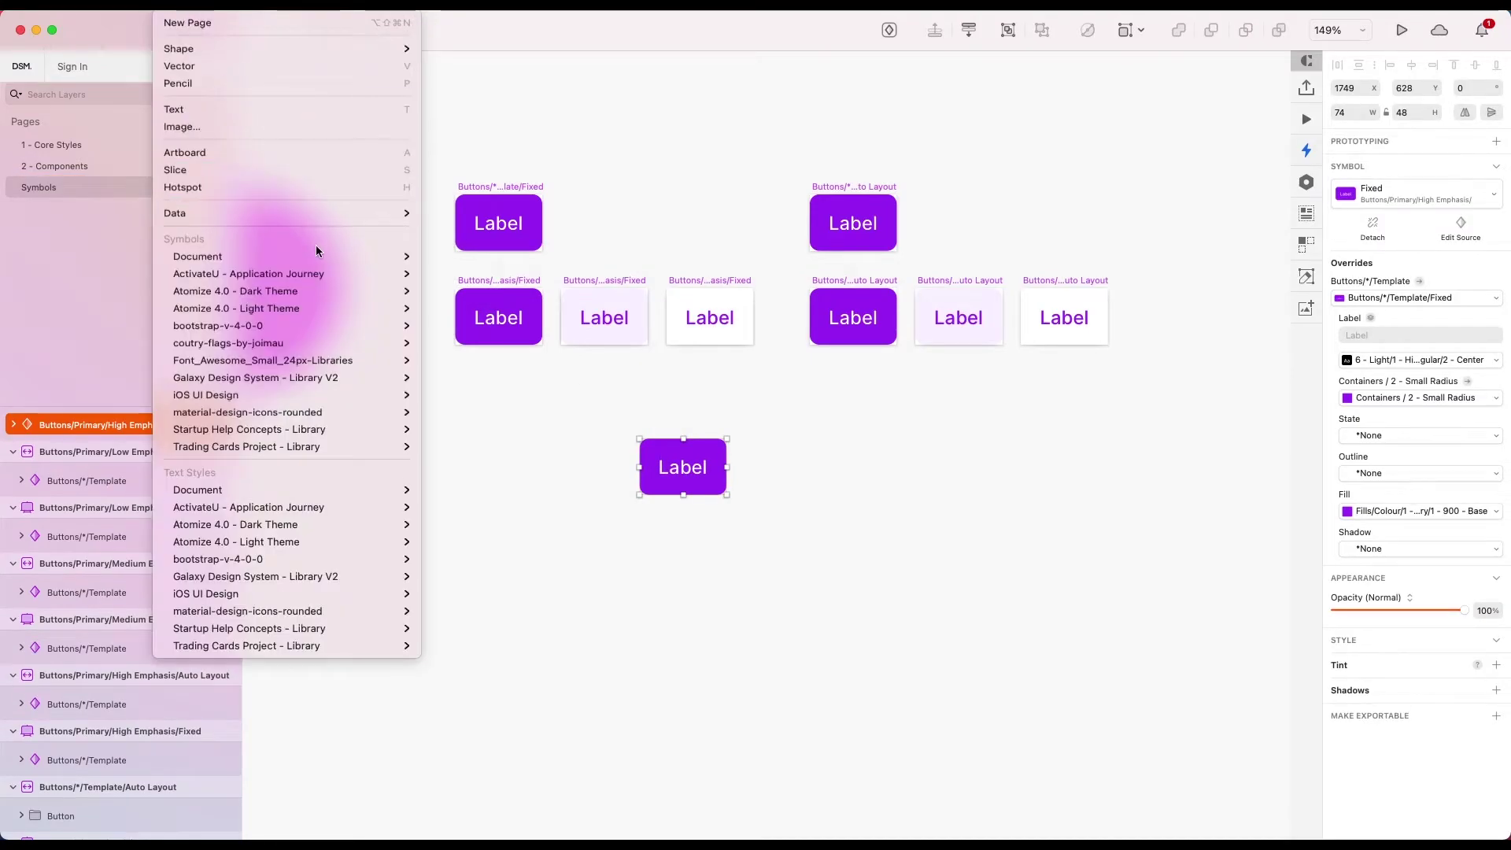
{"action": "mouse_move", "coordinate": [236, 257]}
{"action": "mouse_move", "coordinate": [472, 260]}
{"action": "mouse_move", "coordinate": [599, 290]}
{"action": "mouse_move", "coordinate": [709, 283]}
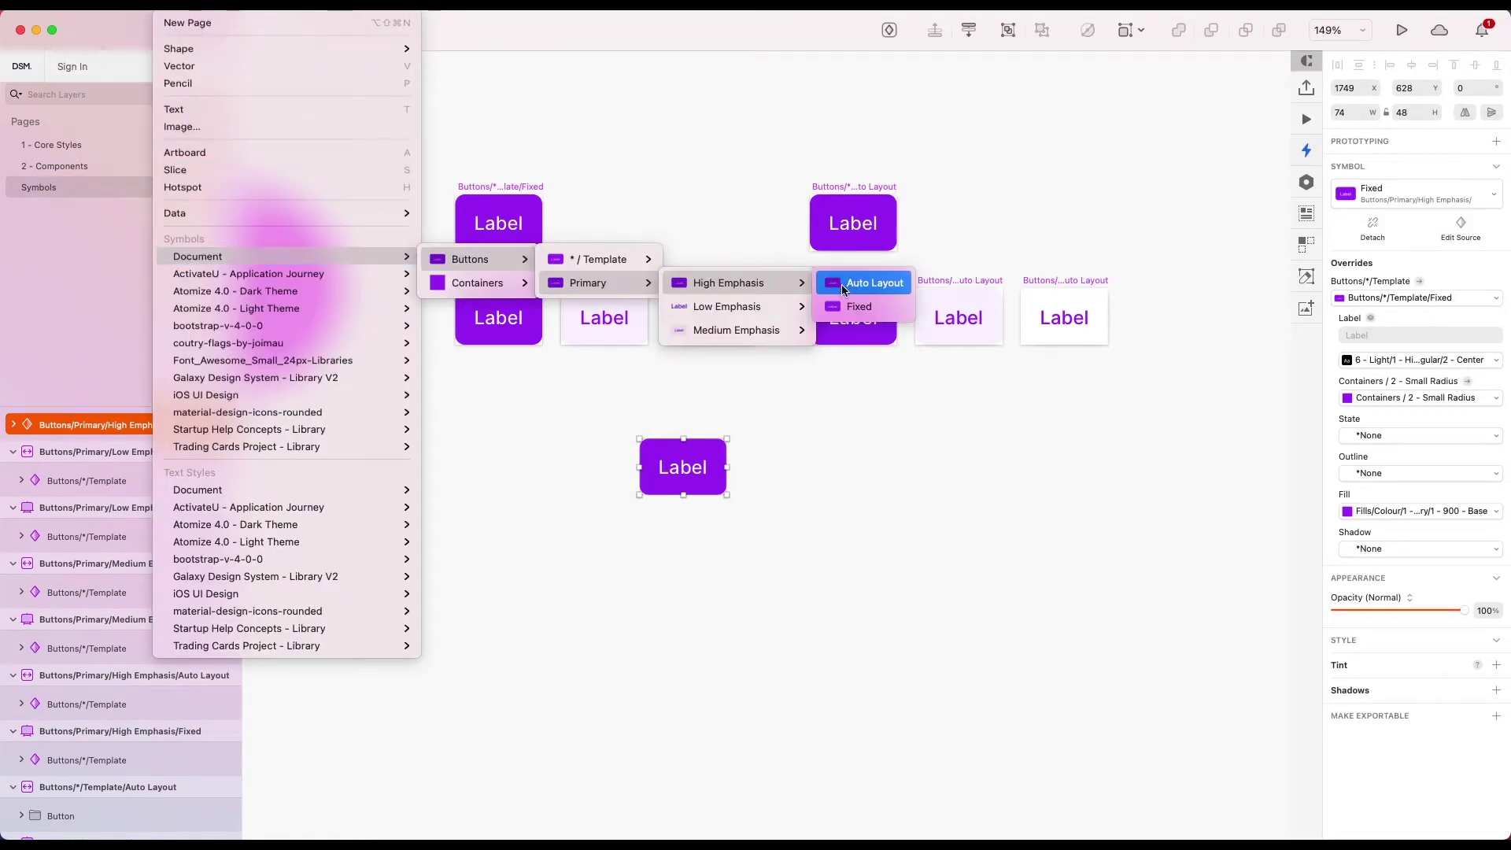
{"action": "left_click", "coordinate": [858, 293]}
{"action": "left_click", "coordinate": [1012, 479]}
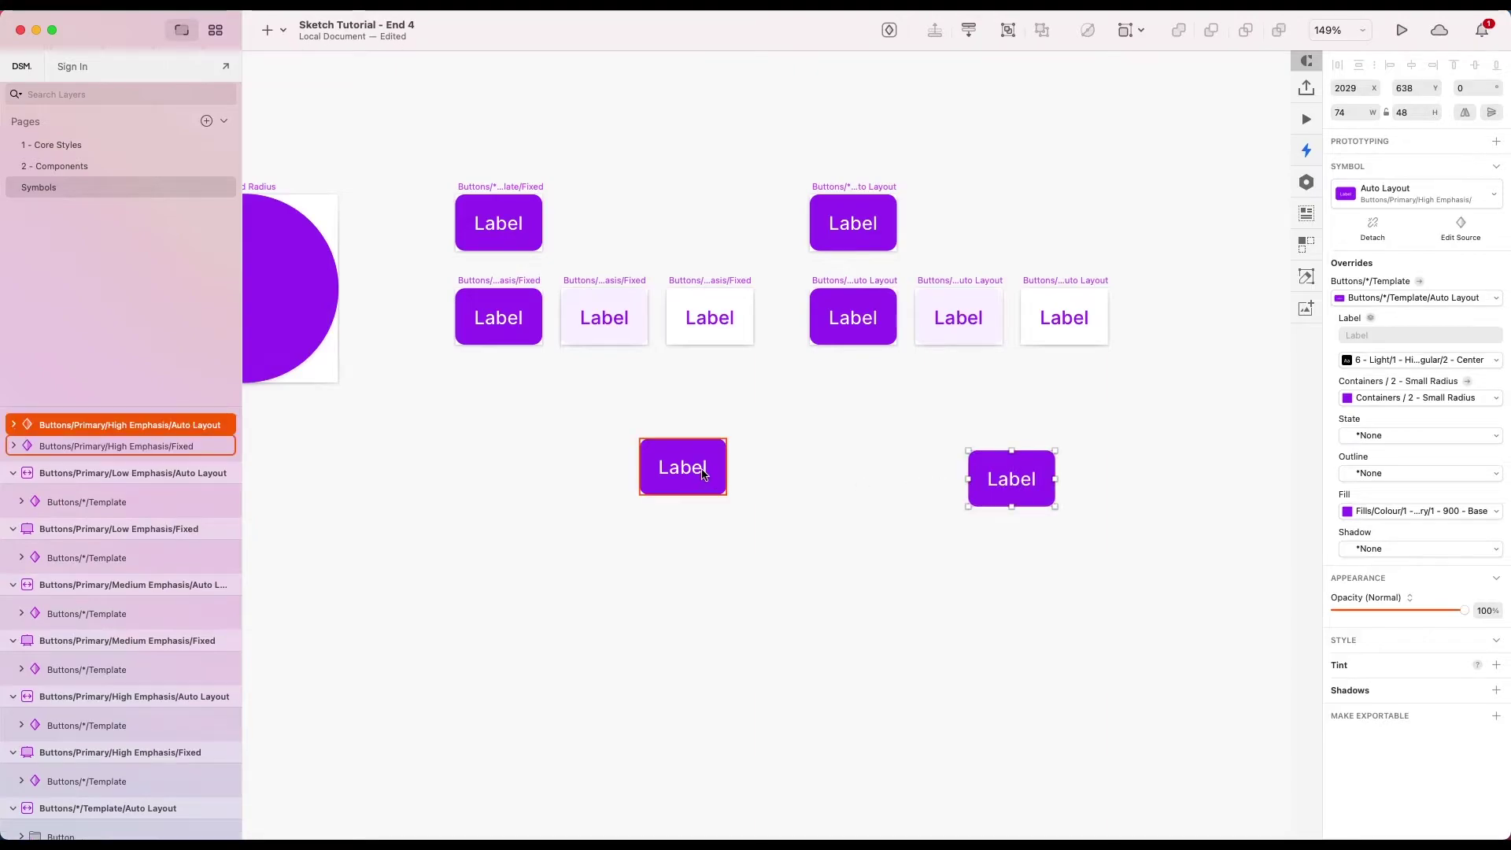
- Move the Fixed test instance slightly left and override its label text with Lorem Ipsum
{"action": "left_click_drag", "start_coordinate": [683, 473], "coordinate": [661, 477]}
{"action": "double_click", "coordinate": [661, 476]}
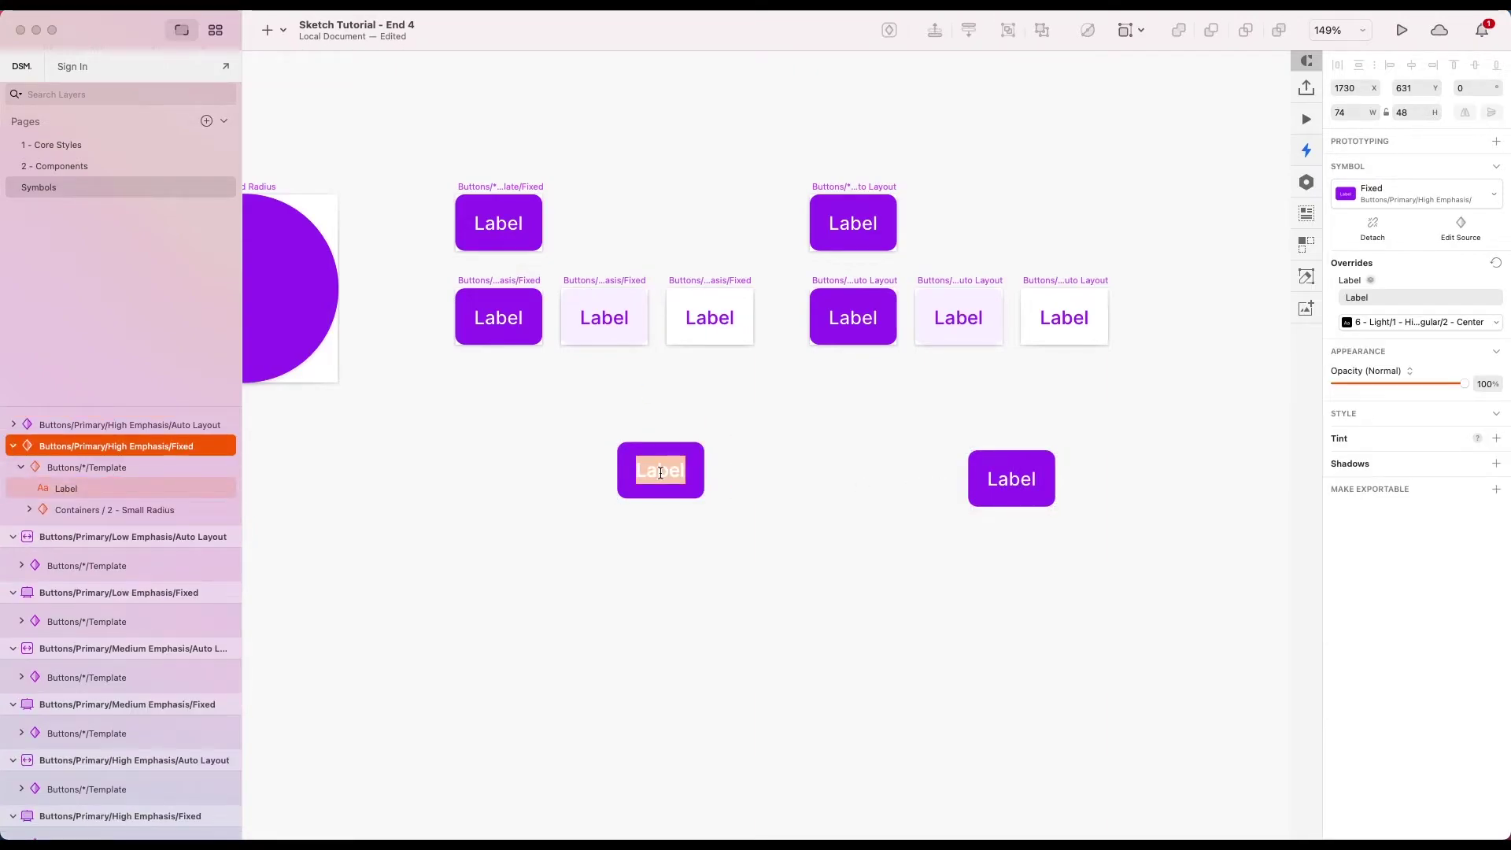
{"action": "type", "text": "Lorem"}
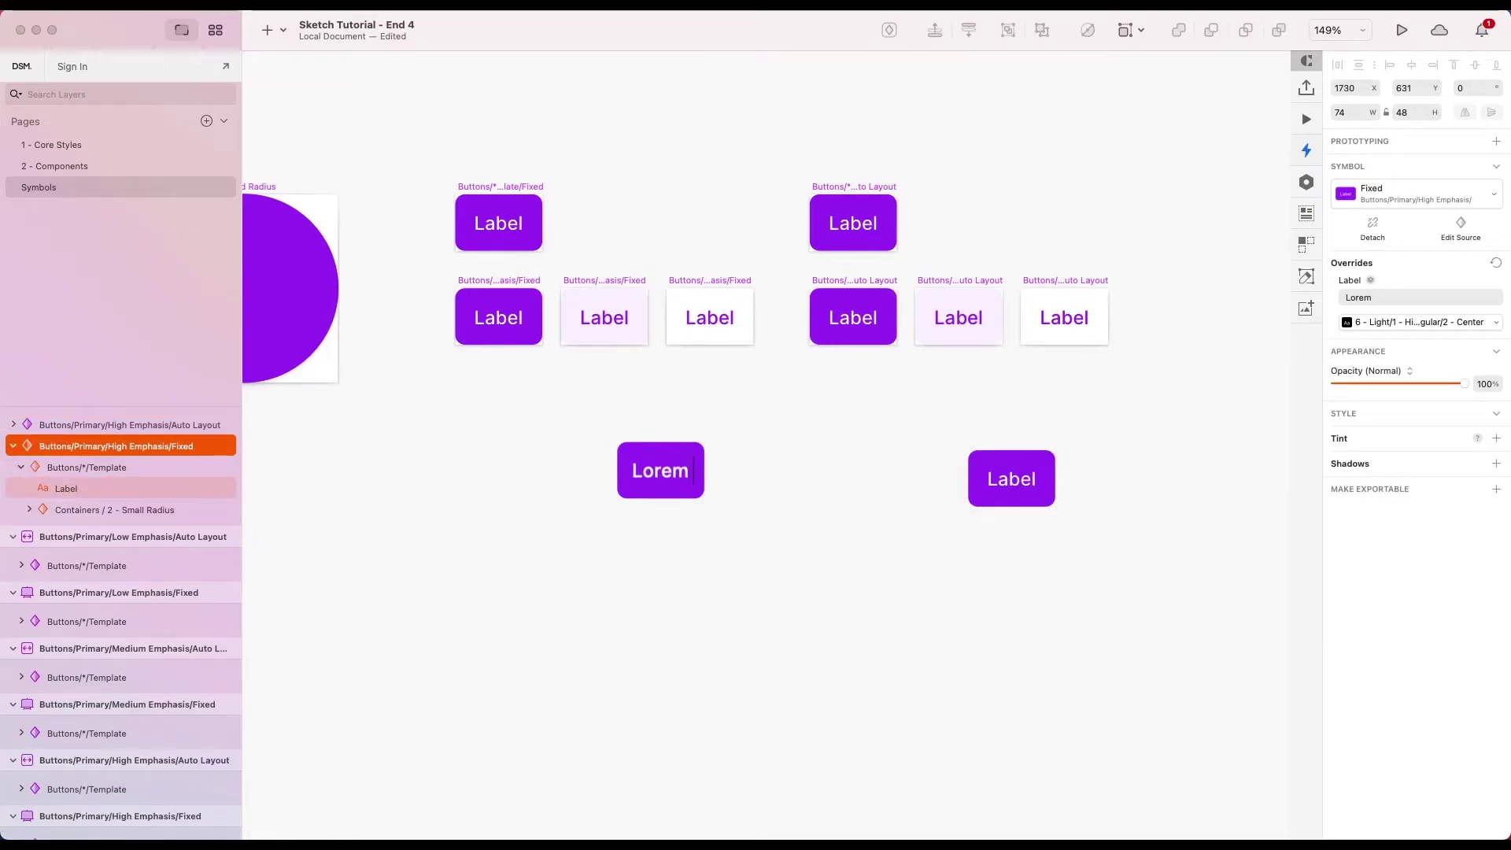
{"action": "type", "text": " Ipsum"}
{"action": "left_click", "coordinate": [719, 469]}
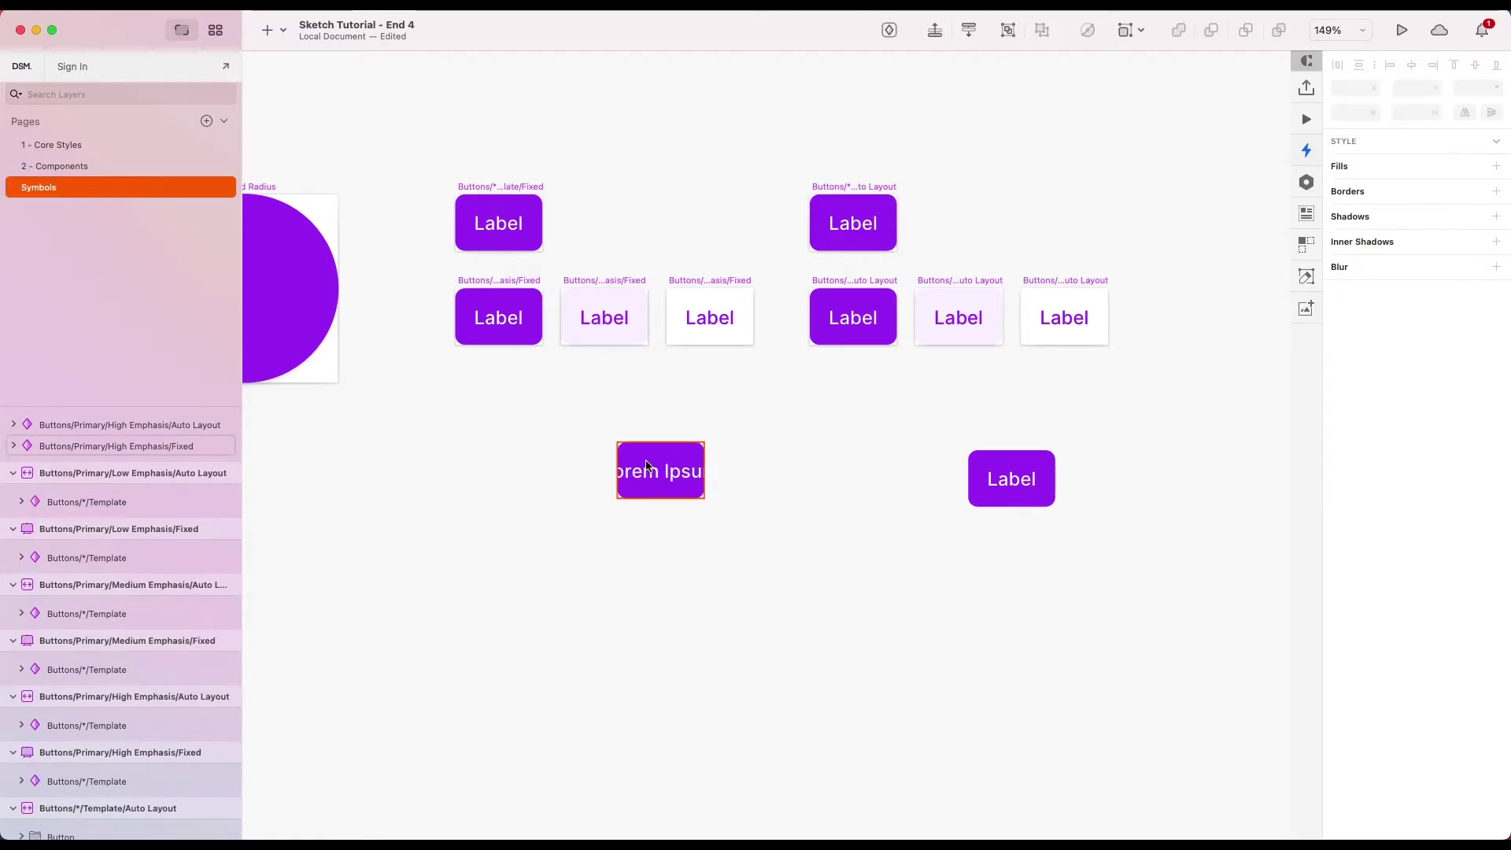
- Stretch the Fixed test instance to about 264 px wide and reposition it below the Fixed sources
{"action": "left_click", "coordinate": [648, 466]}
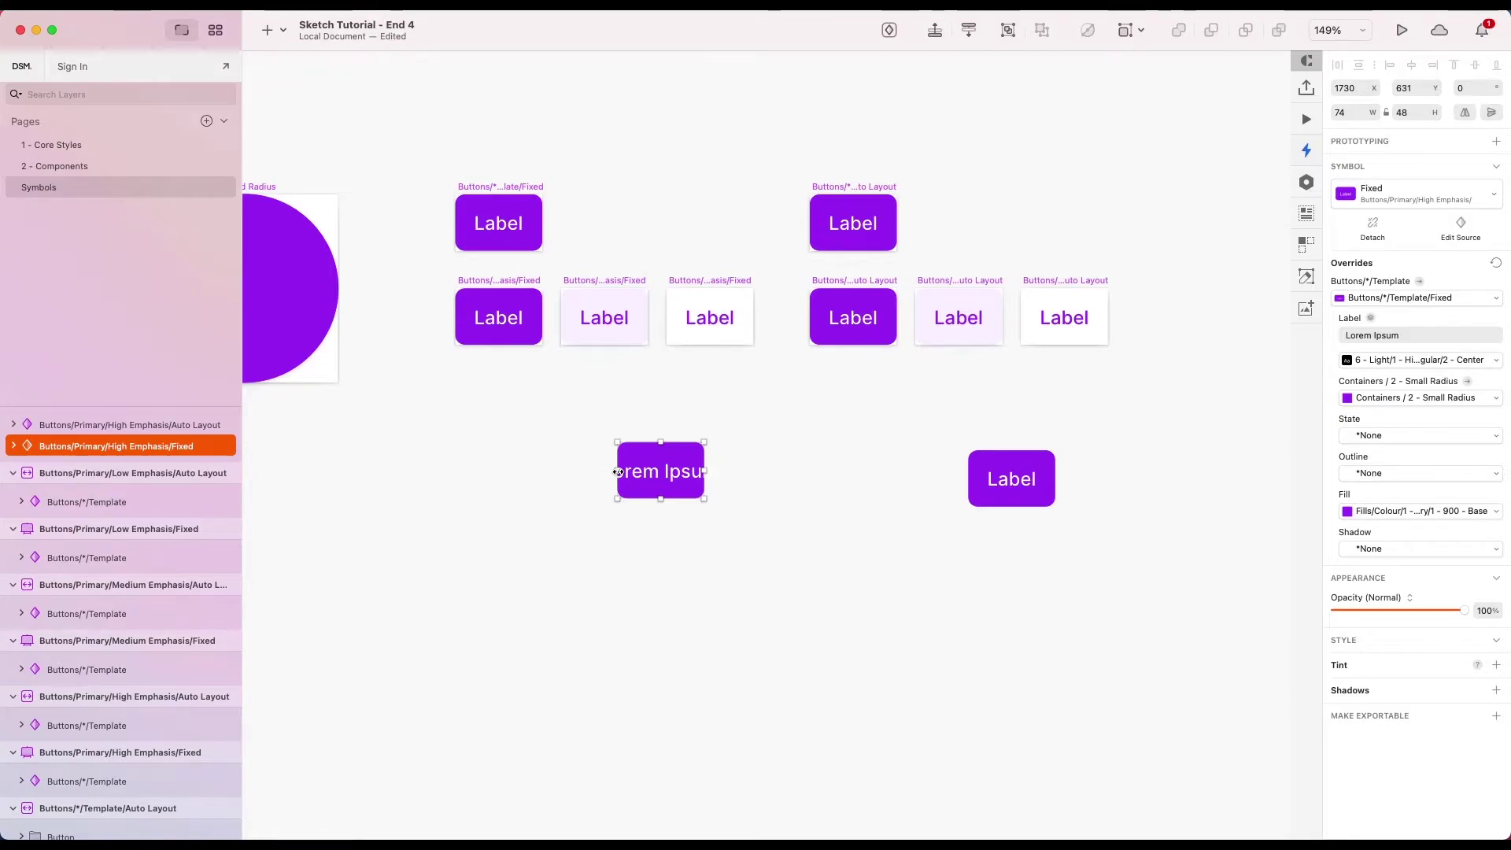
{"action": "left_click_drag", "start_coordinate": [618, 472], "coordinate": [560, 472]}
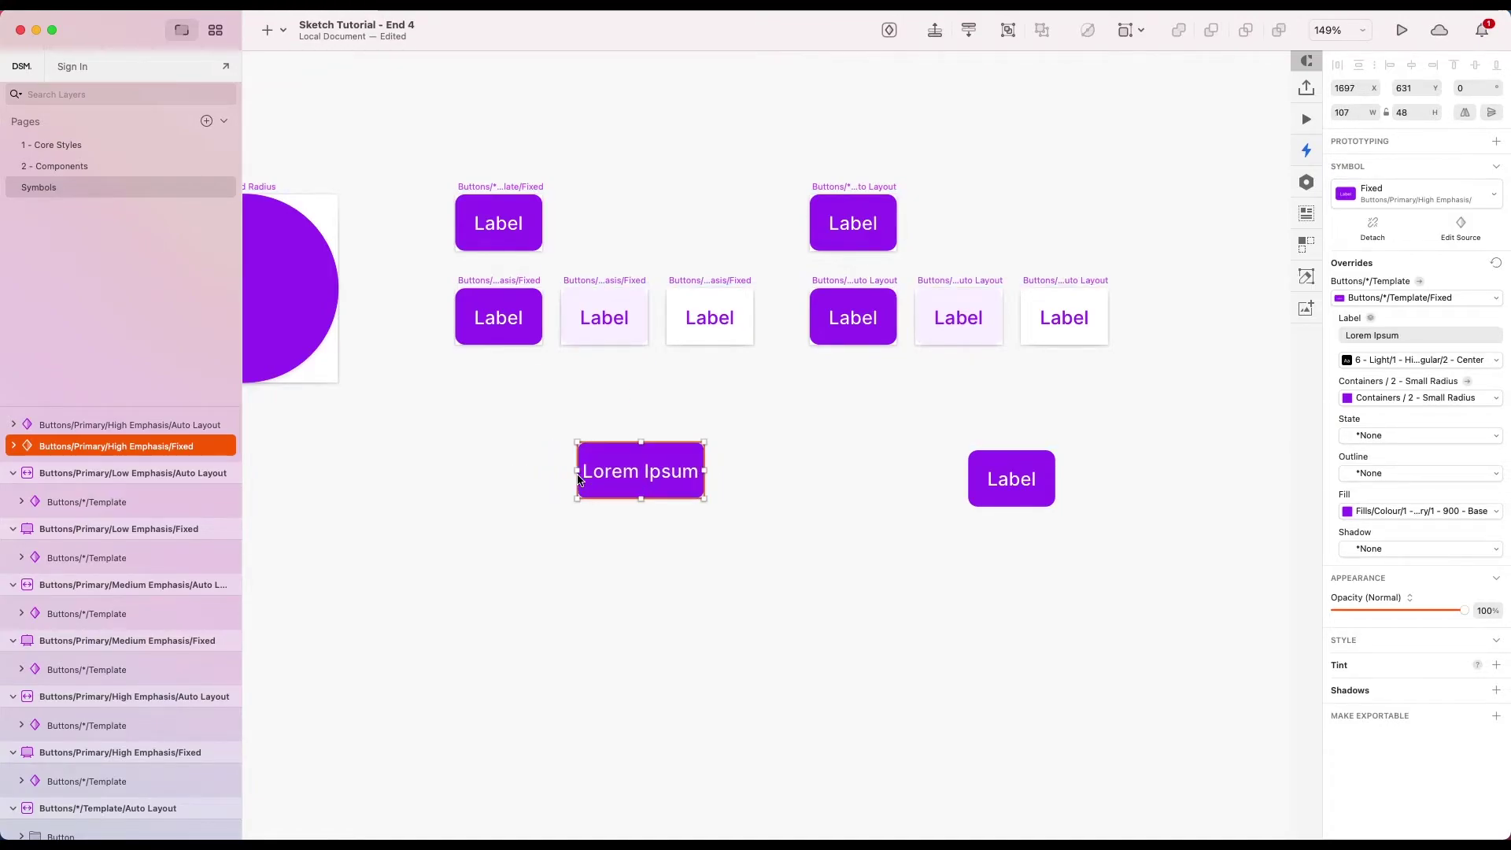
{"action": "left_click_drag", "start_coordinate": [577, 471], "coordinate": [394, 470]}
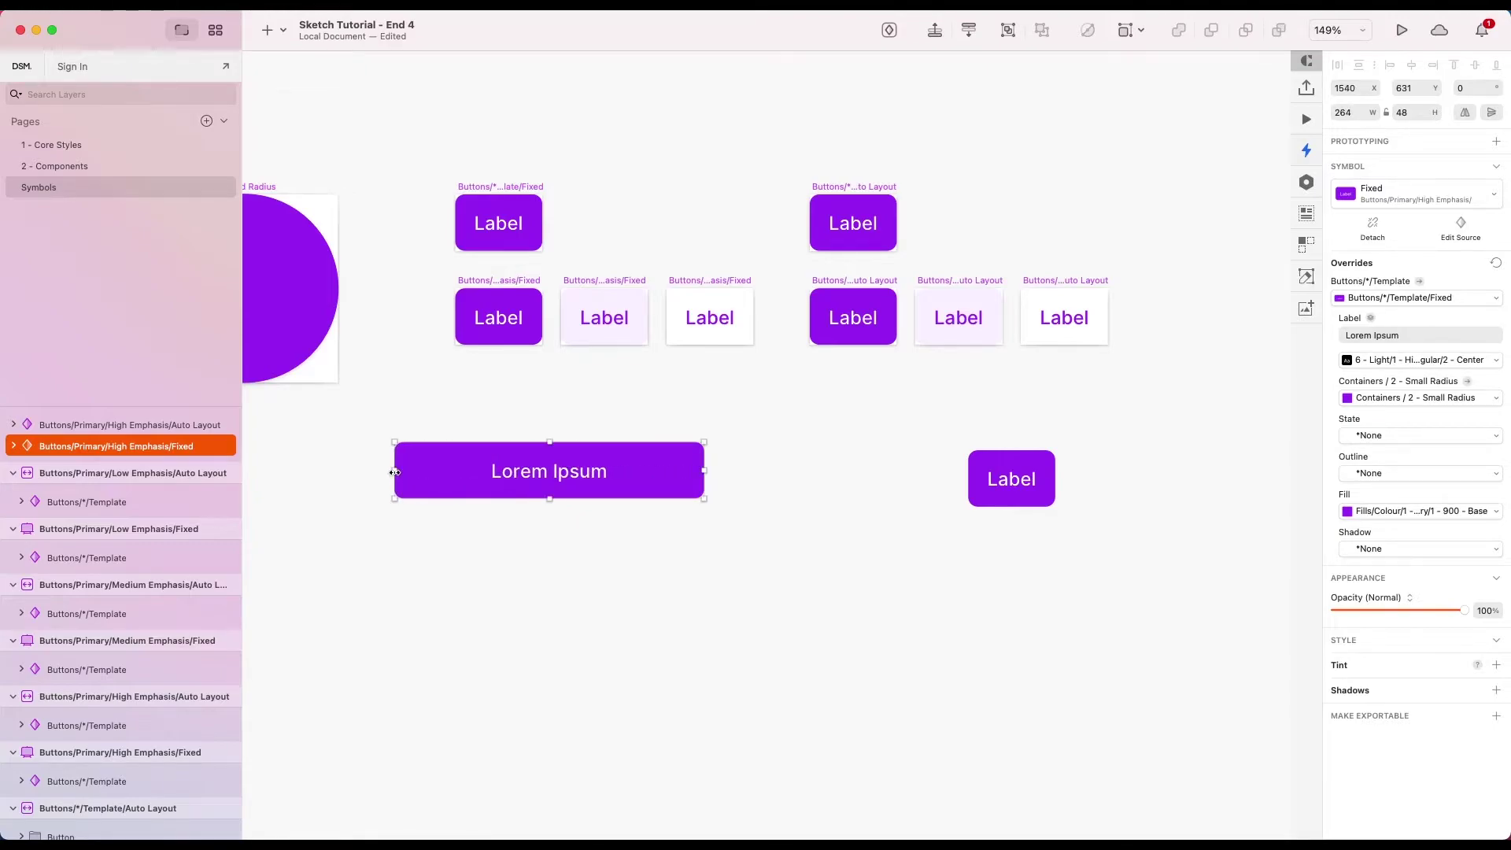
{"action": "left_click_drag", "start_coordinate": [605, 493], "coordinate": [660, 585]}
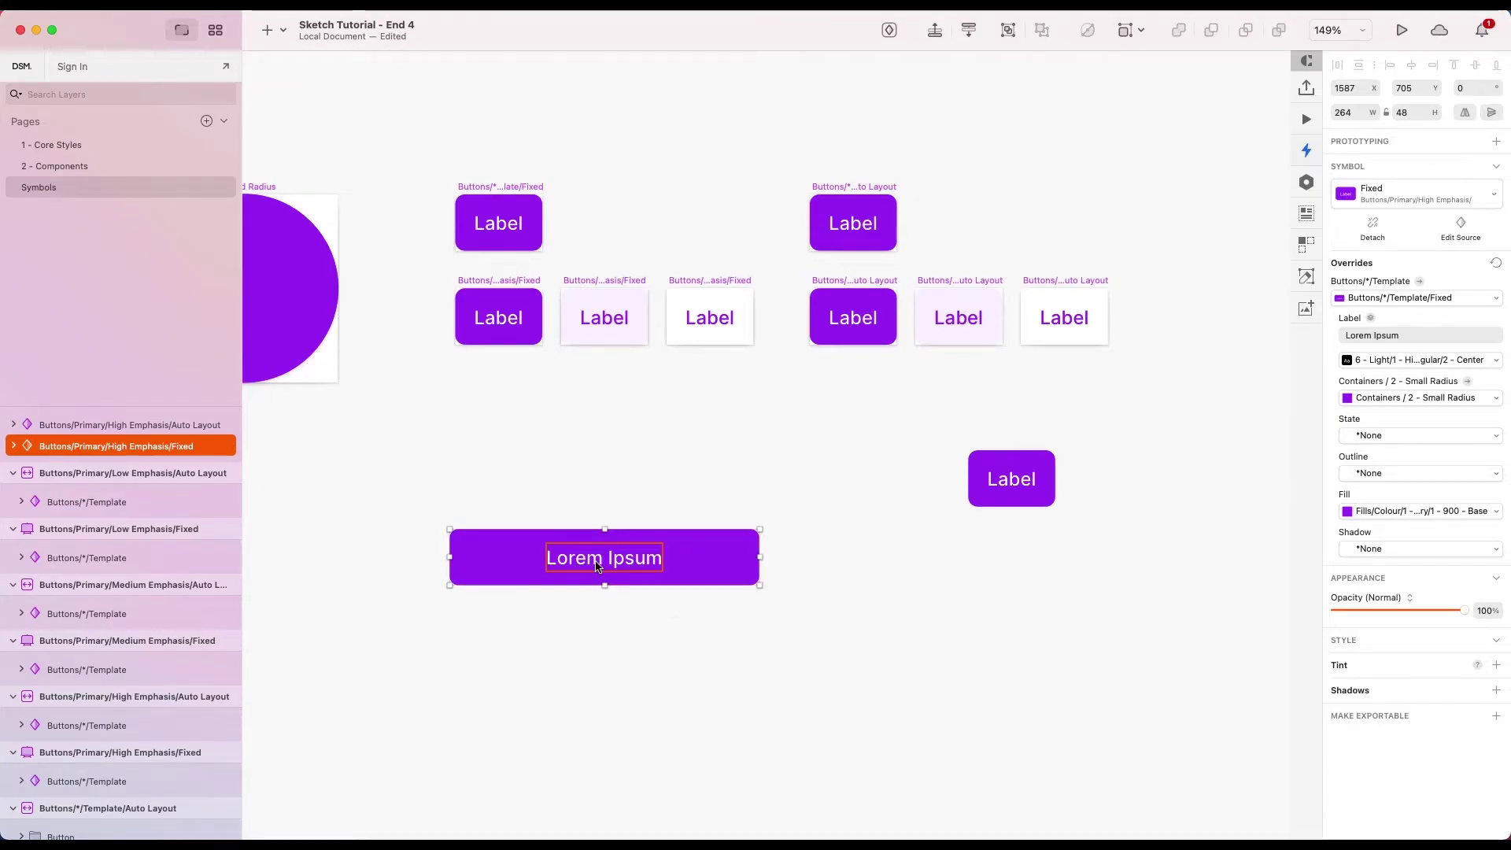
{"action": "left_click_drag", "start_coordinate": [675, 558], "coordinate": [674, 516]}
- Override the Auto Layout test instance's label with Lorem Ipsum and place it level with the Fixed test instance
{"action": "left_click_drag", "start_coordinate": [1028, 483], "coordinate": [1010, 512]}
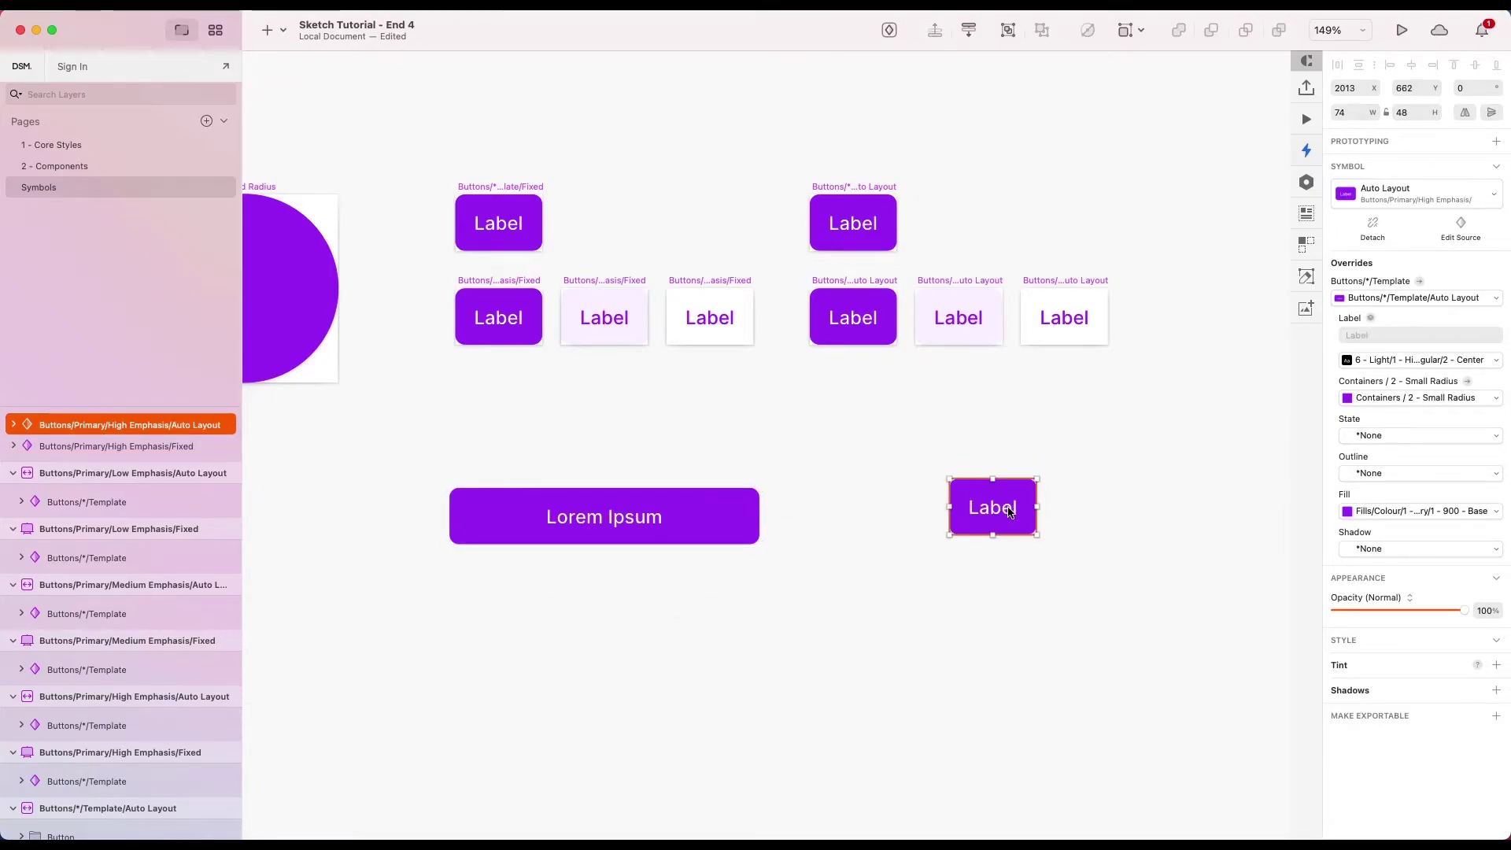
{"action": "double_click", "coordinate": [998, 510]}
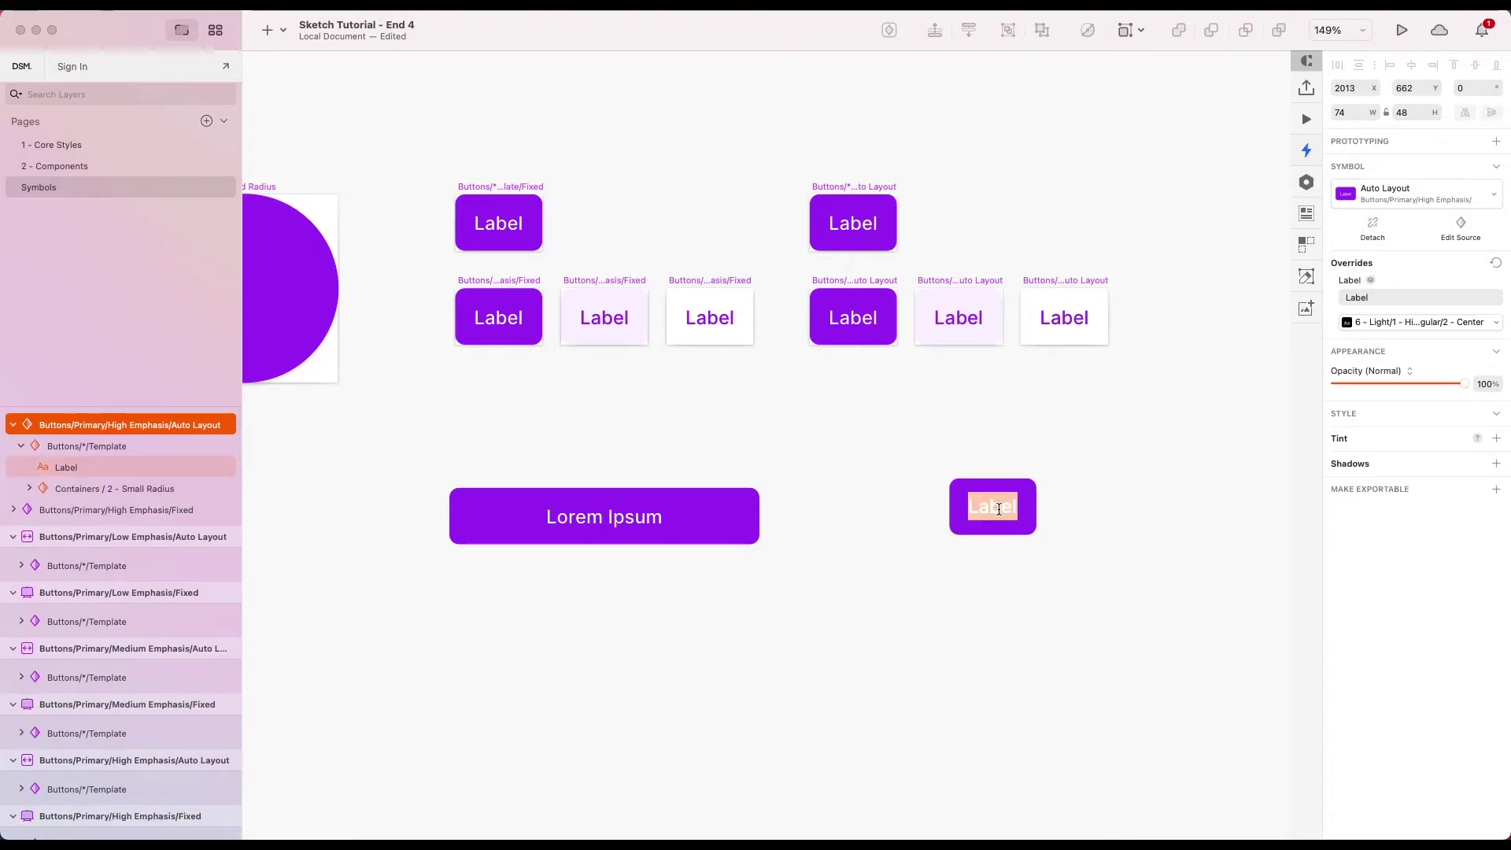
{"action": "type", "text": "Lorem Ipsum"}
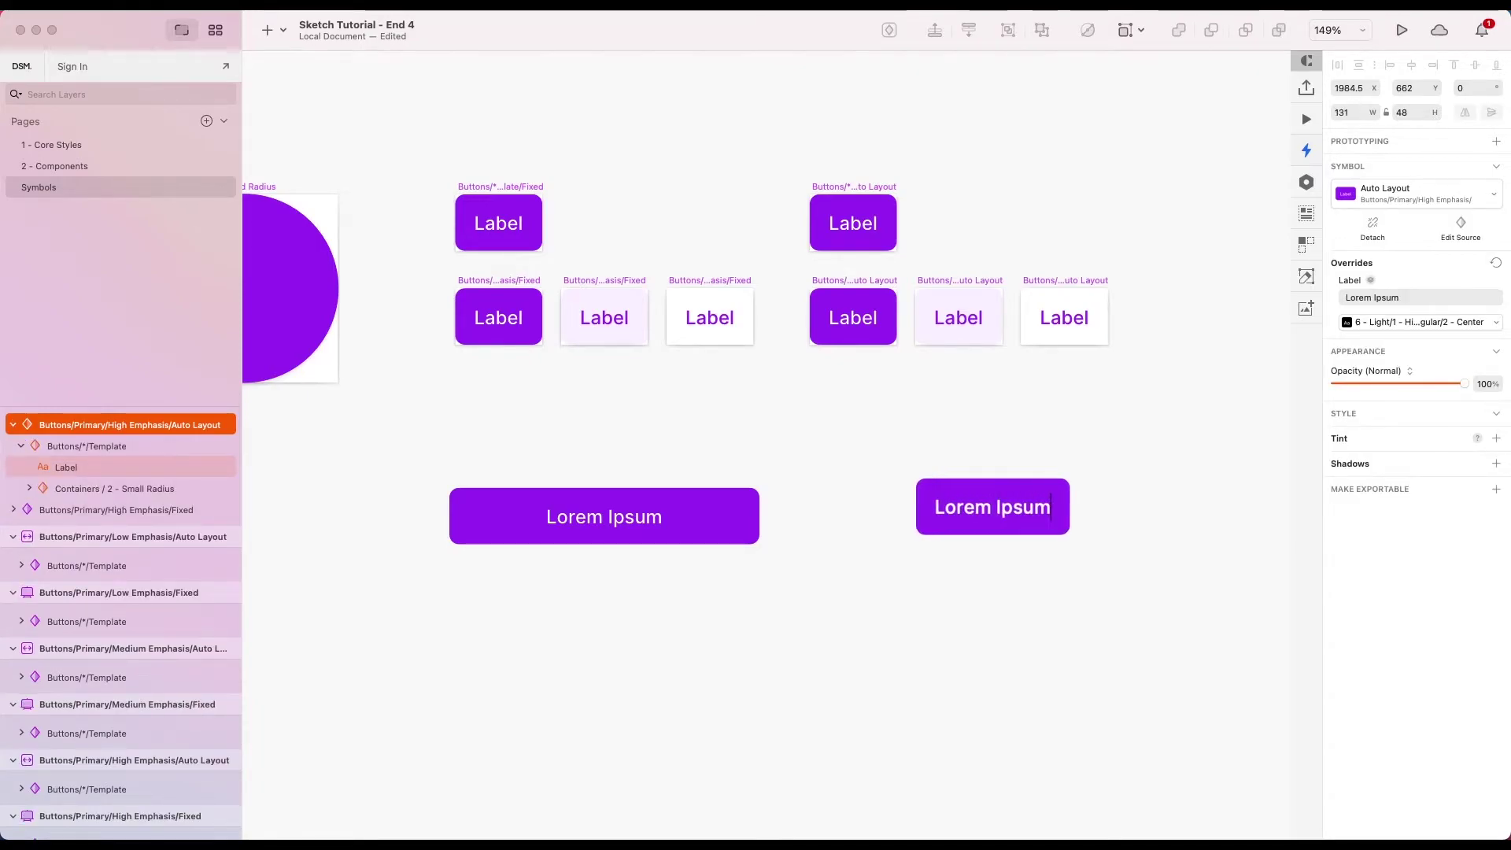
{"action": "key", "text": "Escape"}
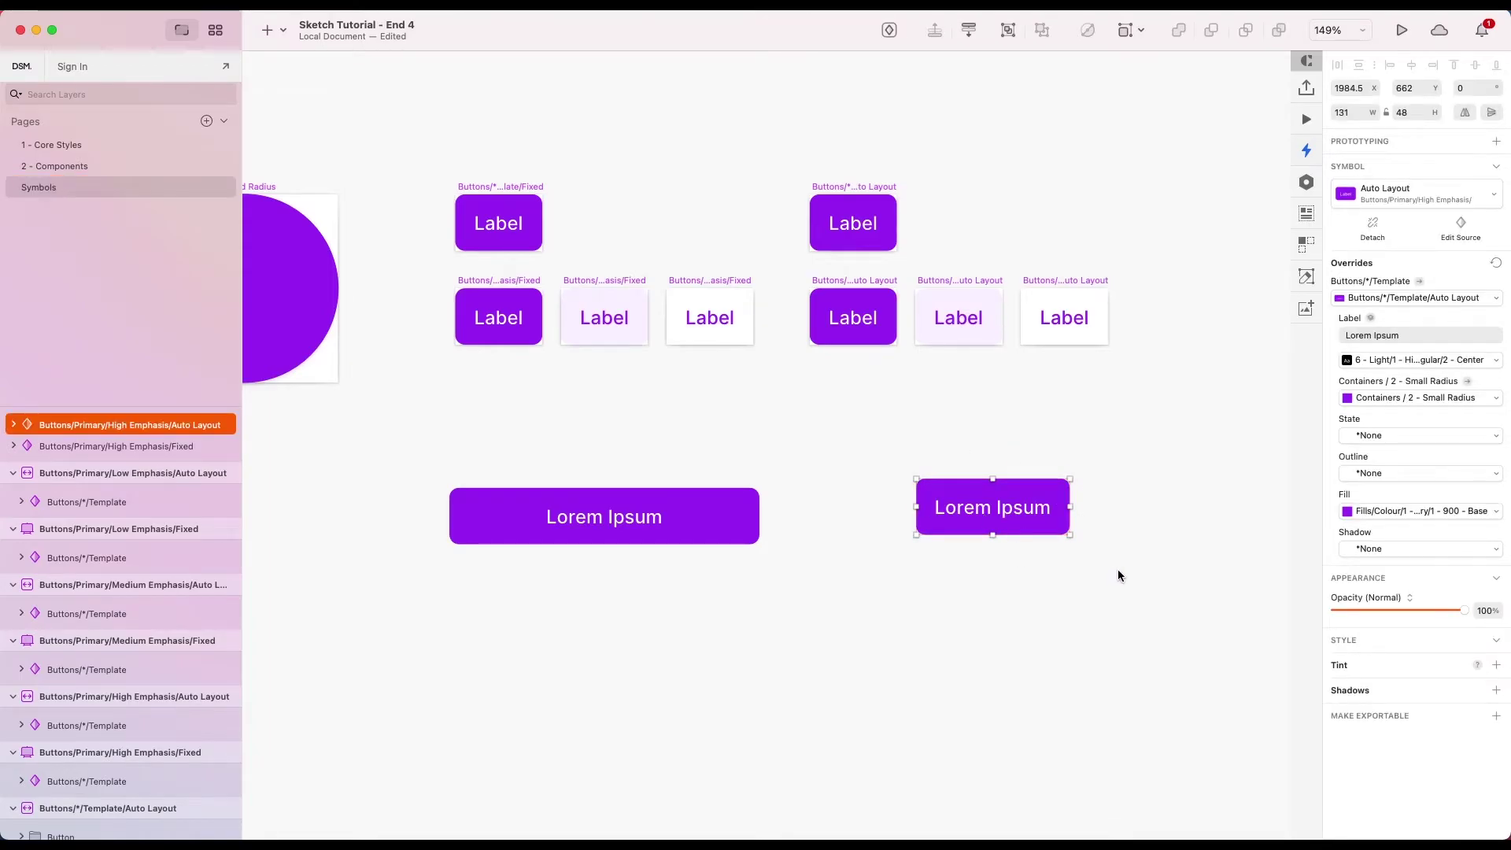
{"action": "left_click", "coordinate": [1050, 569]}
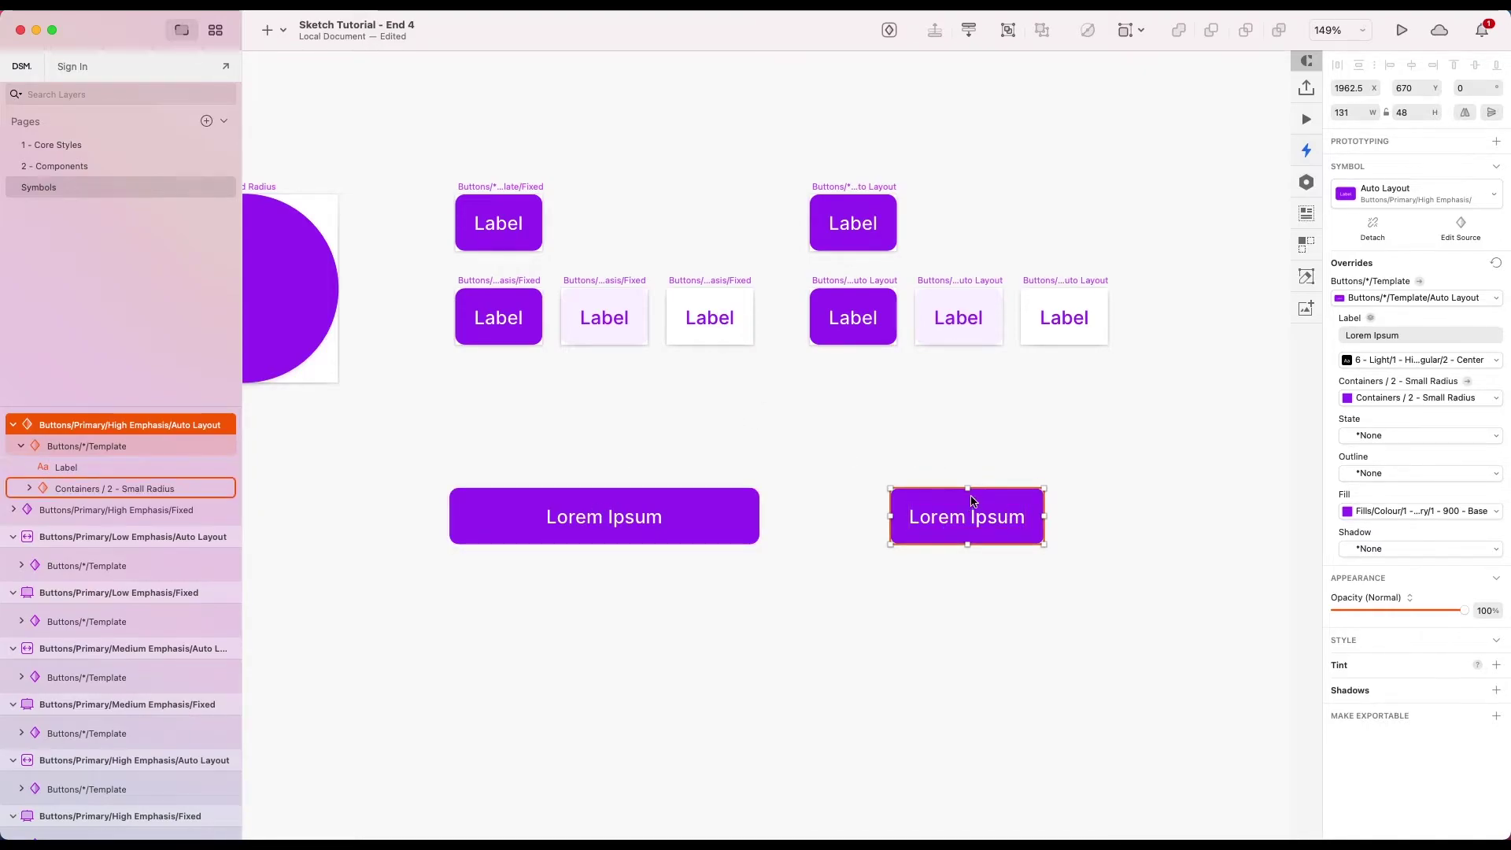
{"action": "left_click", "coordinate": [1046, 445]}
- Delete both Lorem Ipsum test instances from the Symbols page
{"action": "left_click_drag", "start_coordinate": [1121, 416], "coordinate": [567, 557]}
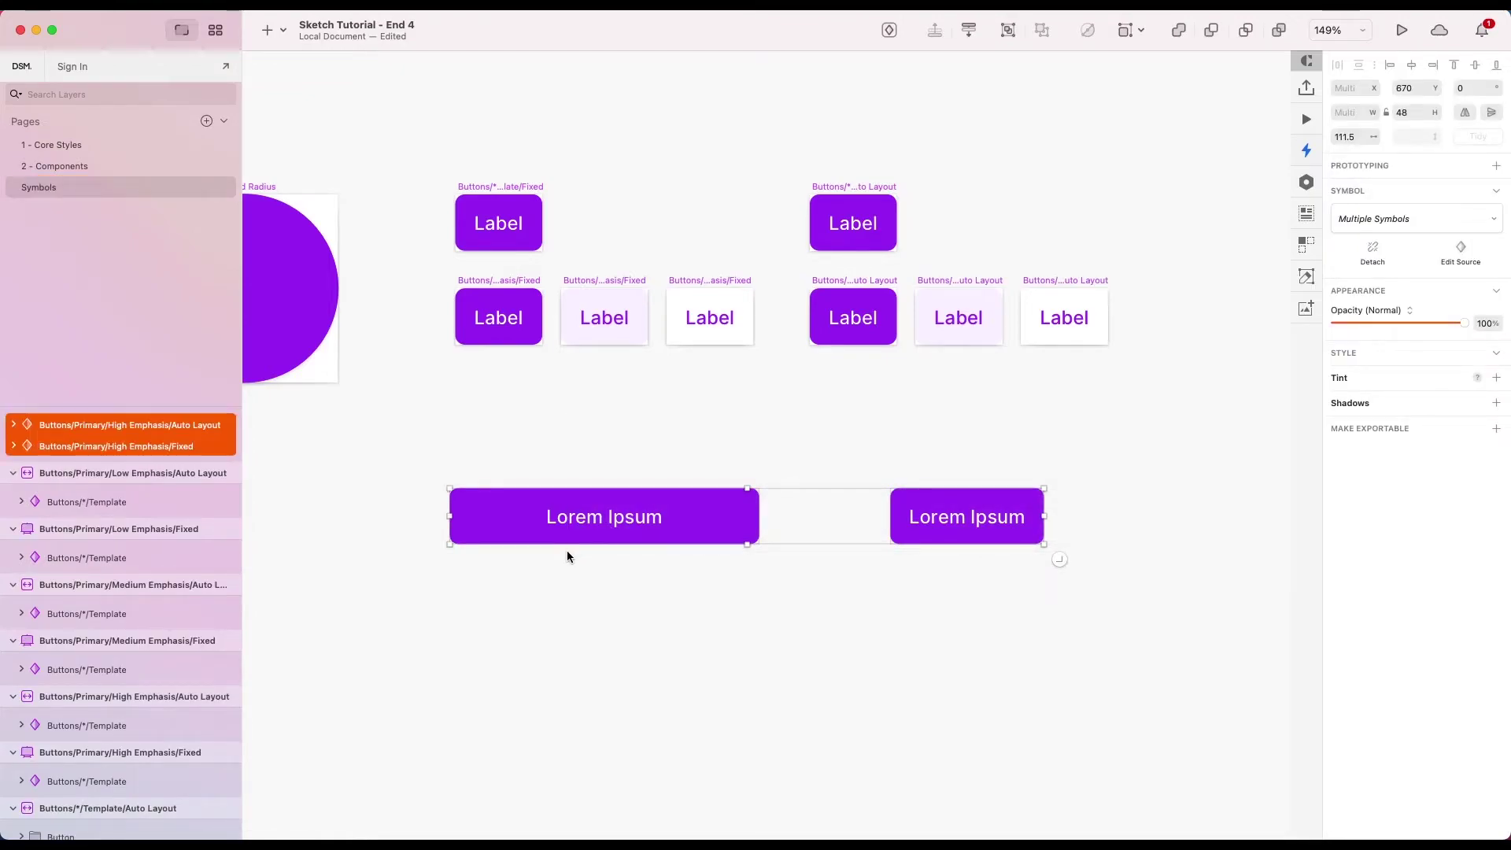
{"action": "key", "text": "Delete"}
{"action": "scroll", "coordinate": [904, 374], "scroll_direction": "down", "scroll_amount": 3}
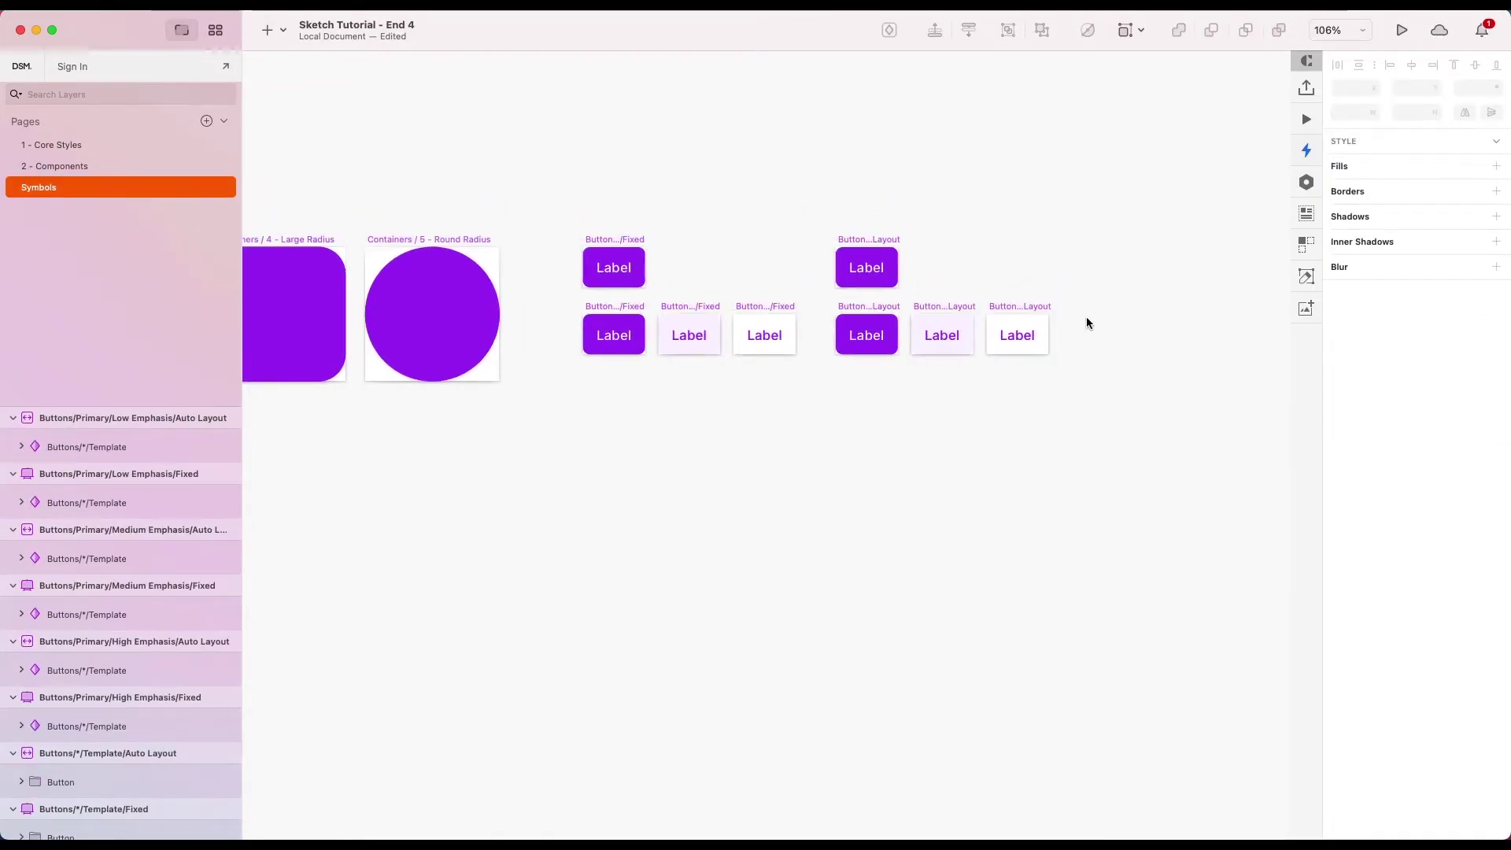
- Duplicate the six high, medium and low emphasis Primary button sources into a new row directly below, at Y 572
{"action": "scroll", "coordinate": [705, 377], "scroll_direction": "left", "scroll_amount": 3}
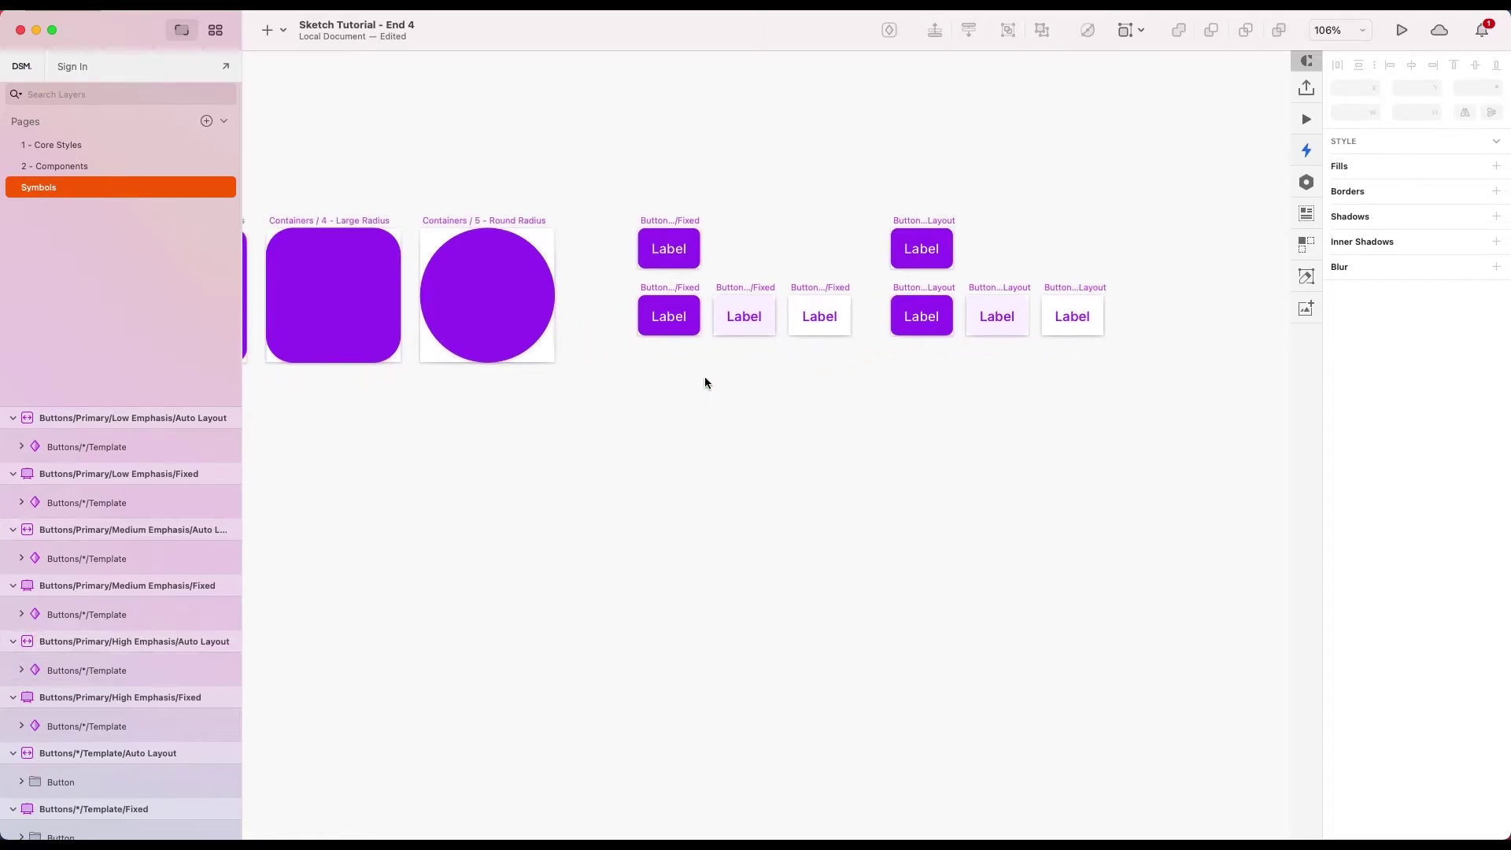
{"action": "scroll", "coordinate": [748, 362], "scroll_direction": "right", "scroll_amount": 5}
{"action": "scroll", "coordinate": [772, 370], "scroll_direction": "up", "scroll_amount": 2}
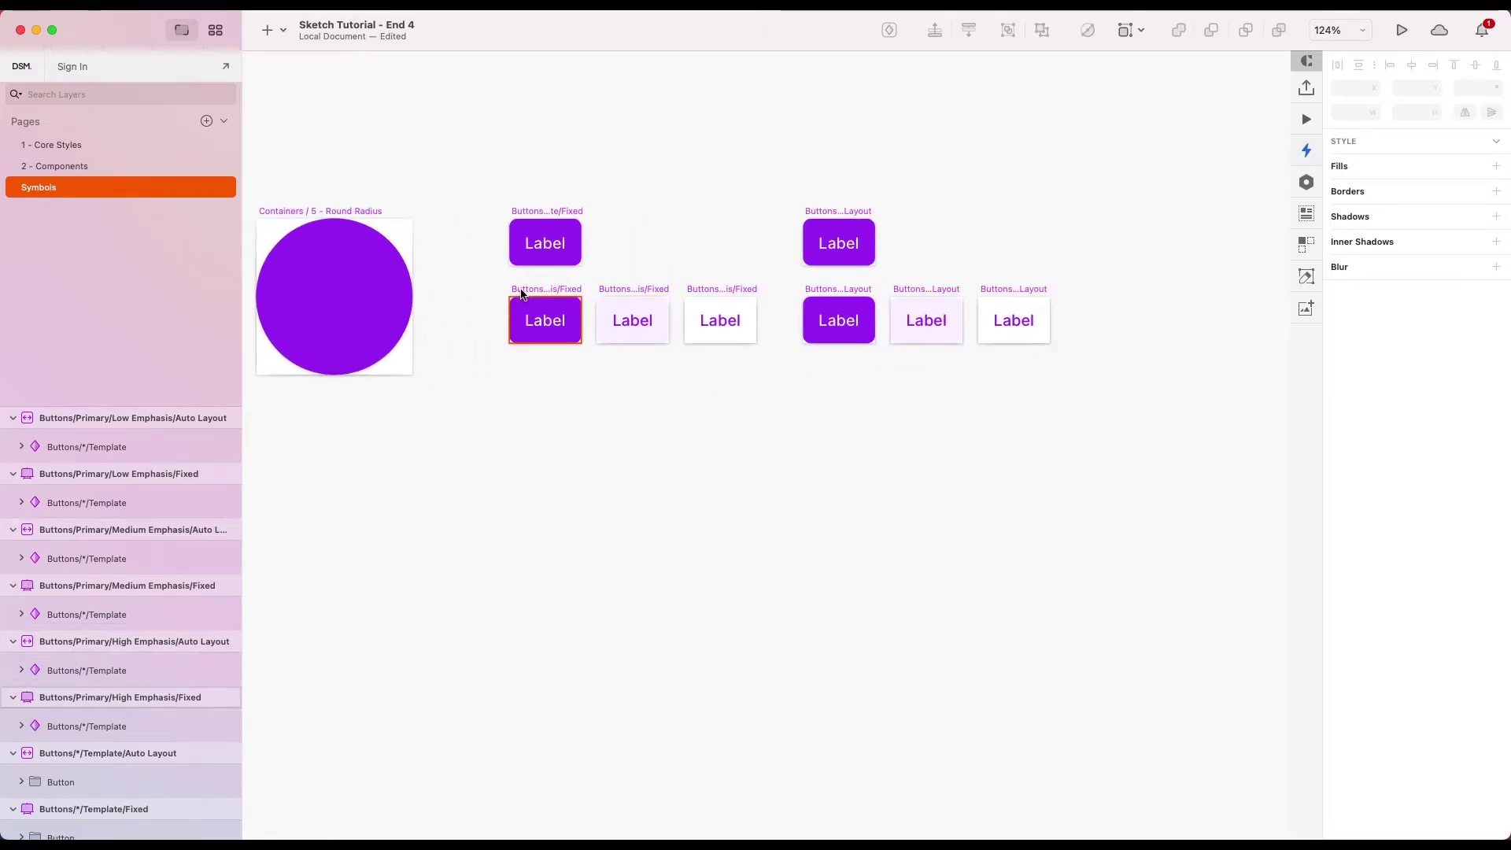
{"action": "left_click_drag", "start_coordinate": [499, 287], "coordinate": [1189, 380]}
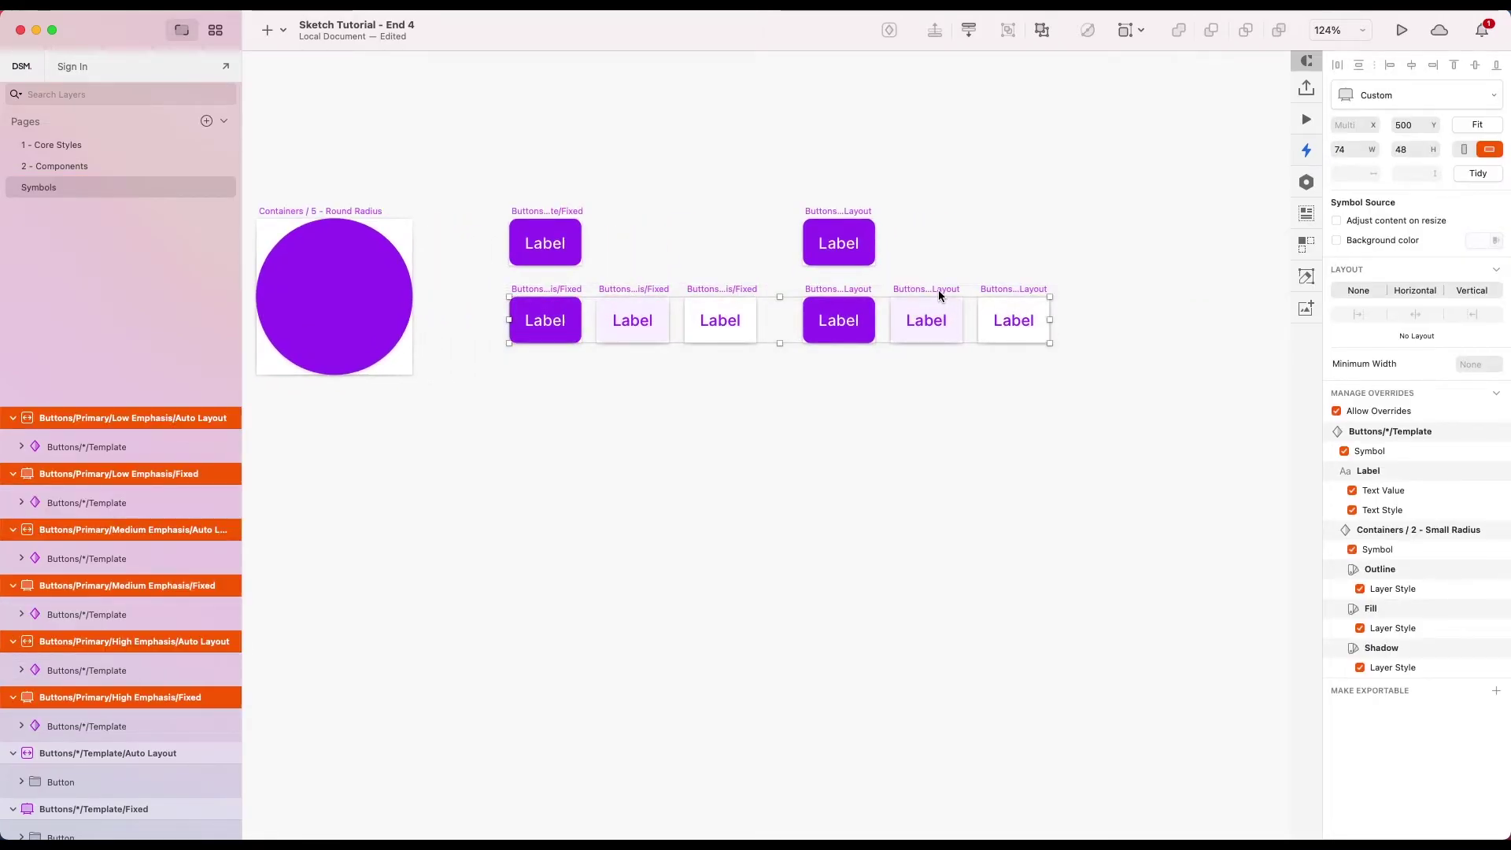
{"action": "left_click_drag", "start_coordinate": [938, 291], "coordinate": [936, 359]}
{"action": "key", "text": "Escape"}
- Rename the duplicated high emphasis Fixed source as Buttons/Error/High Emphasis/Fixed
{"action": "left_click", "coordinate": [569, 357]}
{"action": "scroll", "coordinate": [570, 357], "scroll_direction": "up", "scroll_amount": 5}
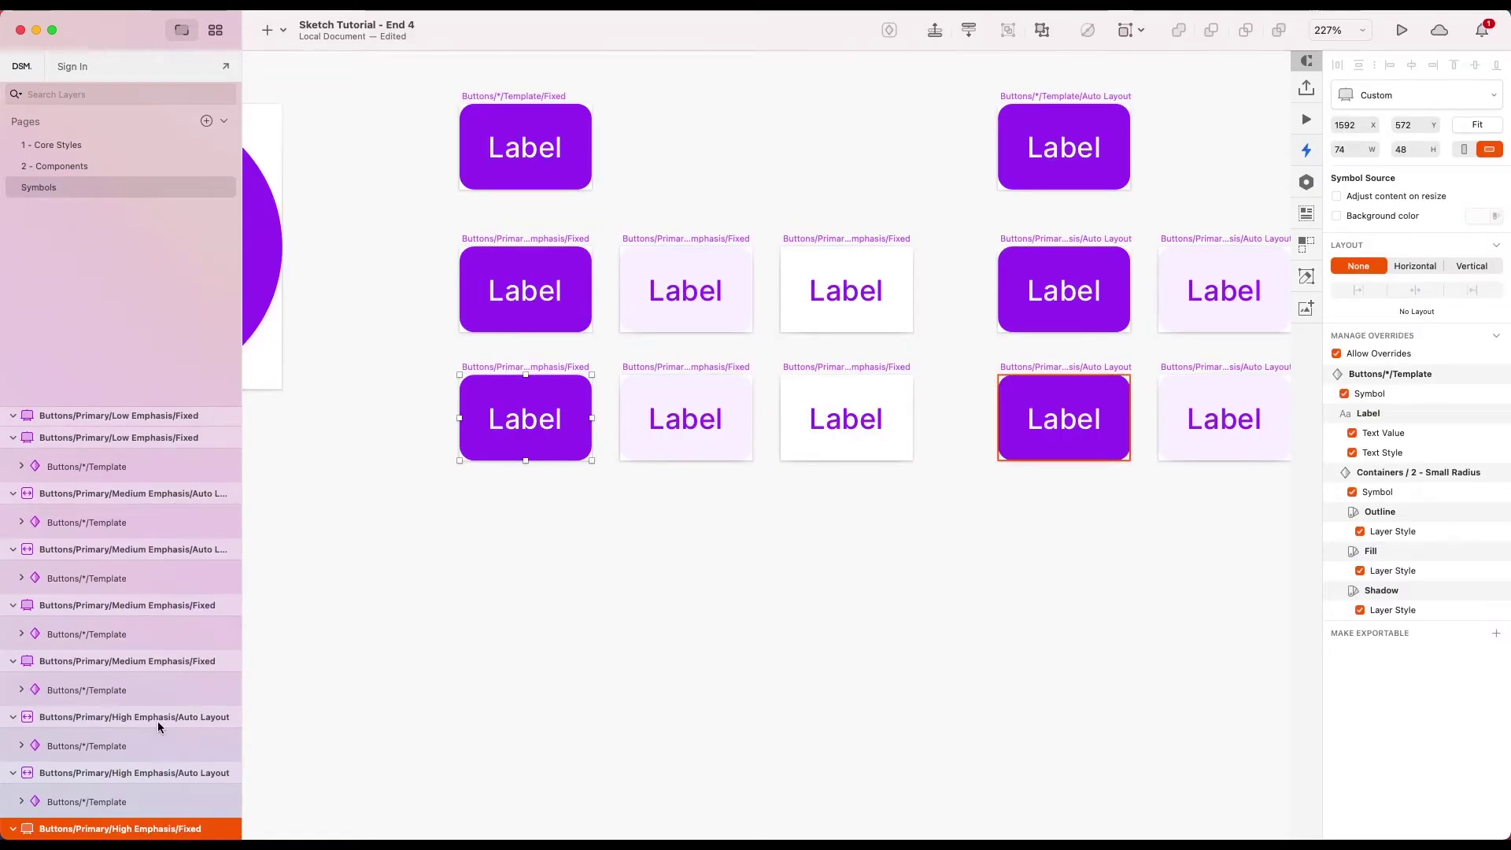
{"action": "scroll", "coordinate": [100, 834], "scroll_direction": "down", "scroll_amount": 1}
{"action": "double_click", "coordinate": [97, 827]}
{"action": "left_click", "coordinate": [86, 796]}
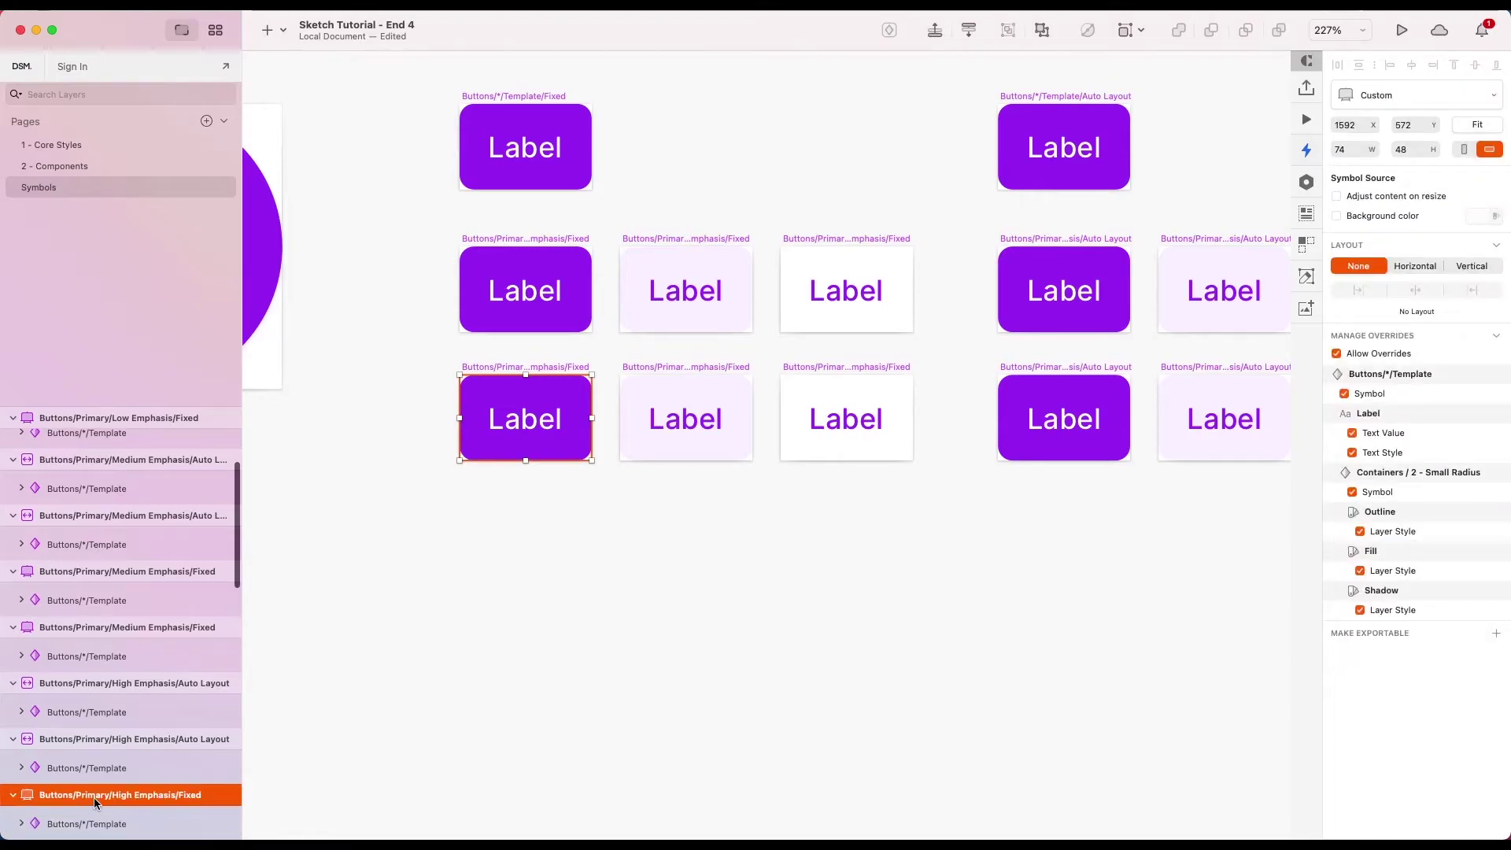
{"action": "double_click", "coordinate": [93, 796]}
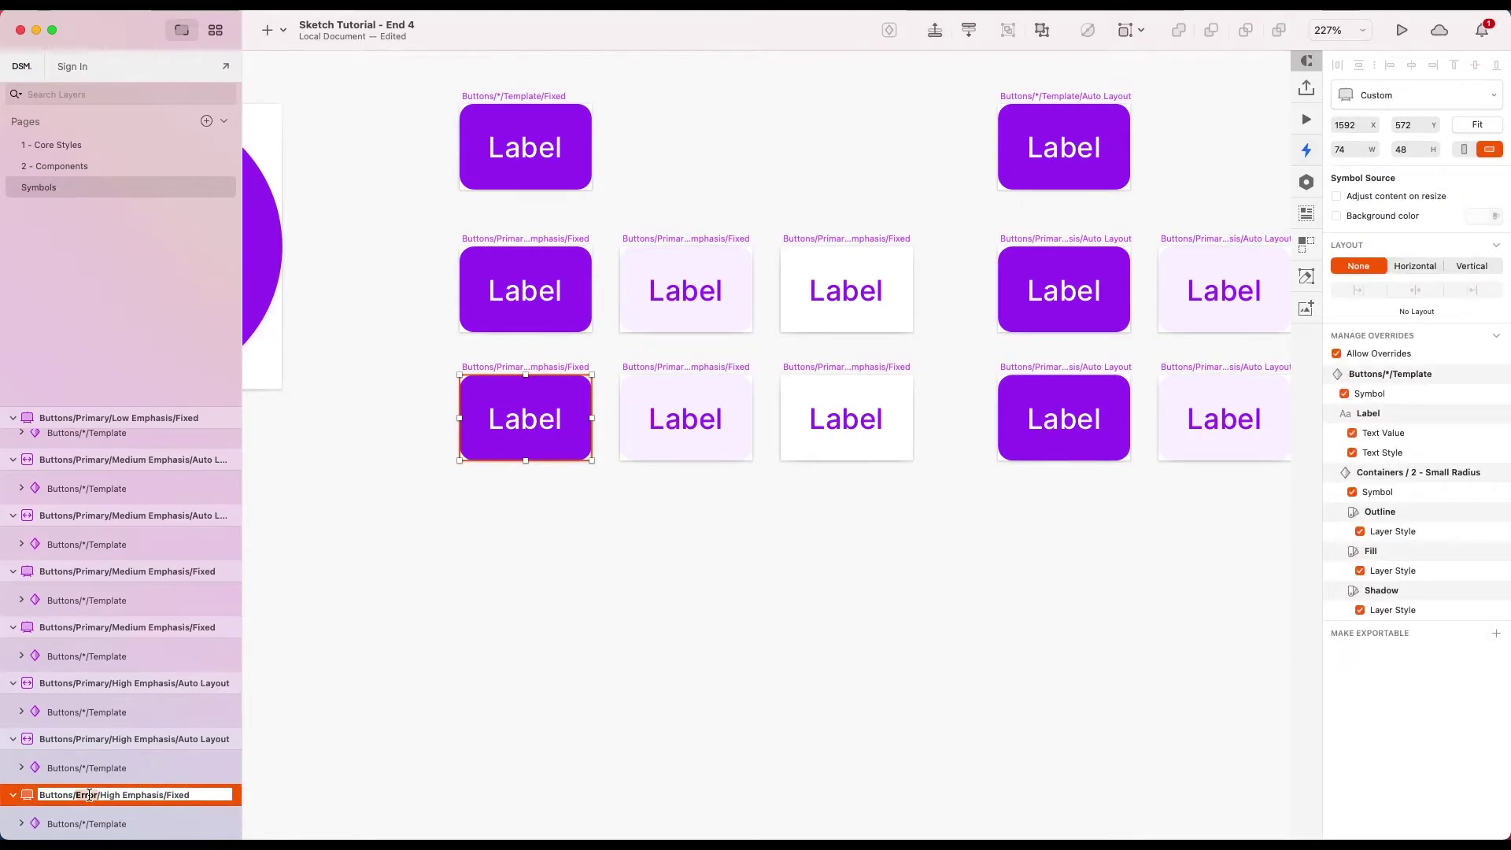
- Replace Primary with Error in the names of the duplicated medium and low emphasis Fixed sources
{"action": "left_click", "coordinate": [102, 572]}
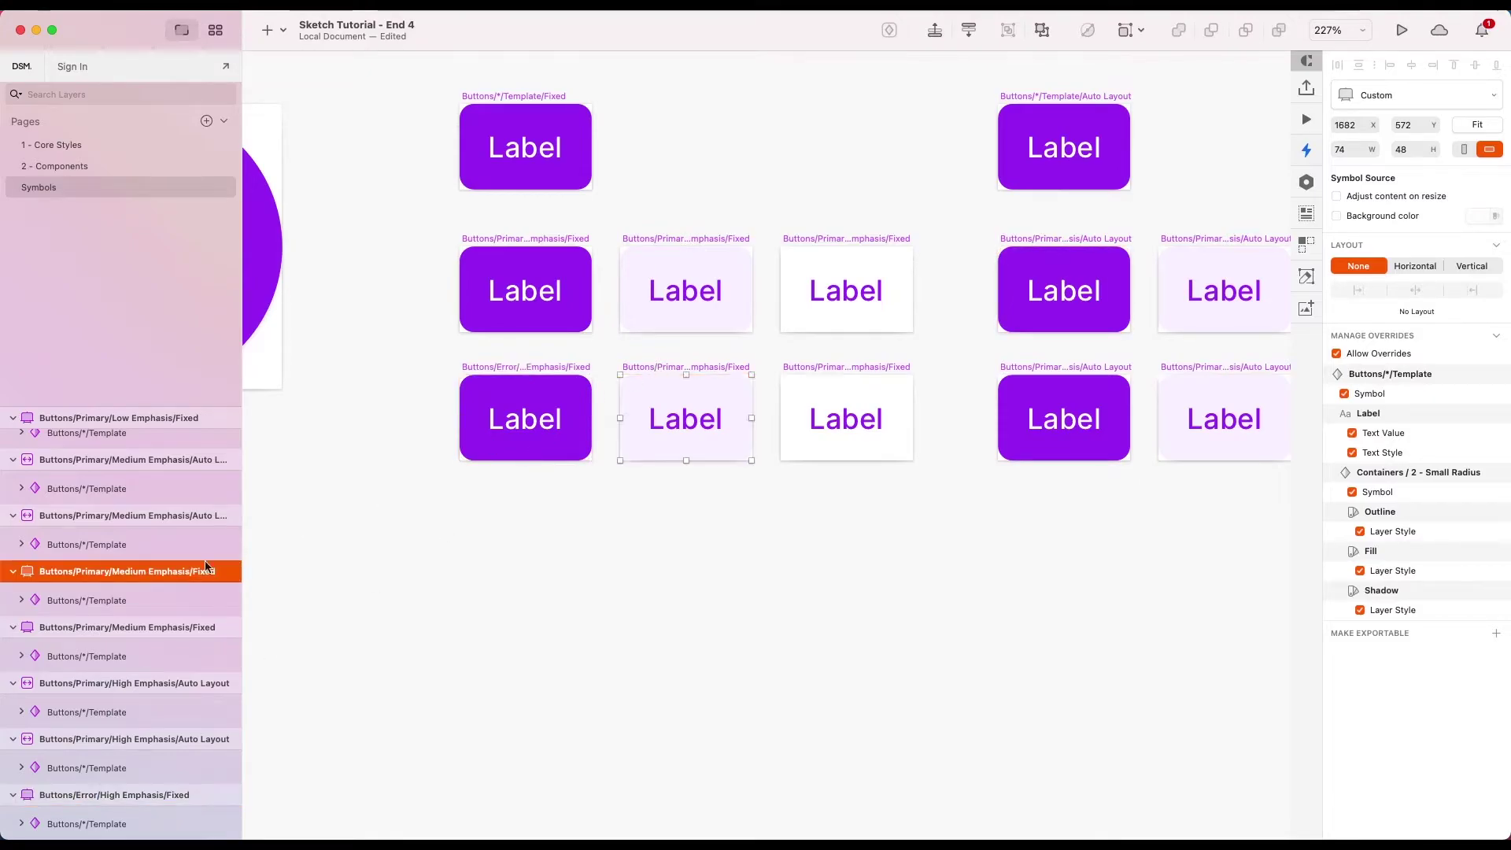
{"action": "double_click", "coordinate": [102, 575]}
{"action": "type", "text": "Error"}
{"action": "left_click", "coordinate": [819, 410]}
{"action": "double_click", "coordinate": [94, 440]}
{"action": "type", "text": "Error"}
- Rename the duplicated high emphasis Auto Layout source as Buttons/Error/High Emphasis/Auto Layout
{"action": "scroll", "coordinate": [758, 397], "scroll_direction": "right", "scroll_amount": 5}
{"action": "left_click", "coordinate": [758, 398]}
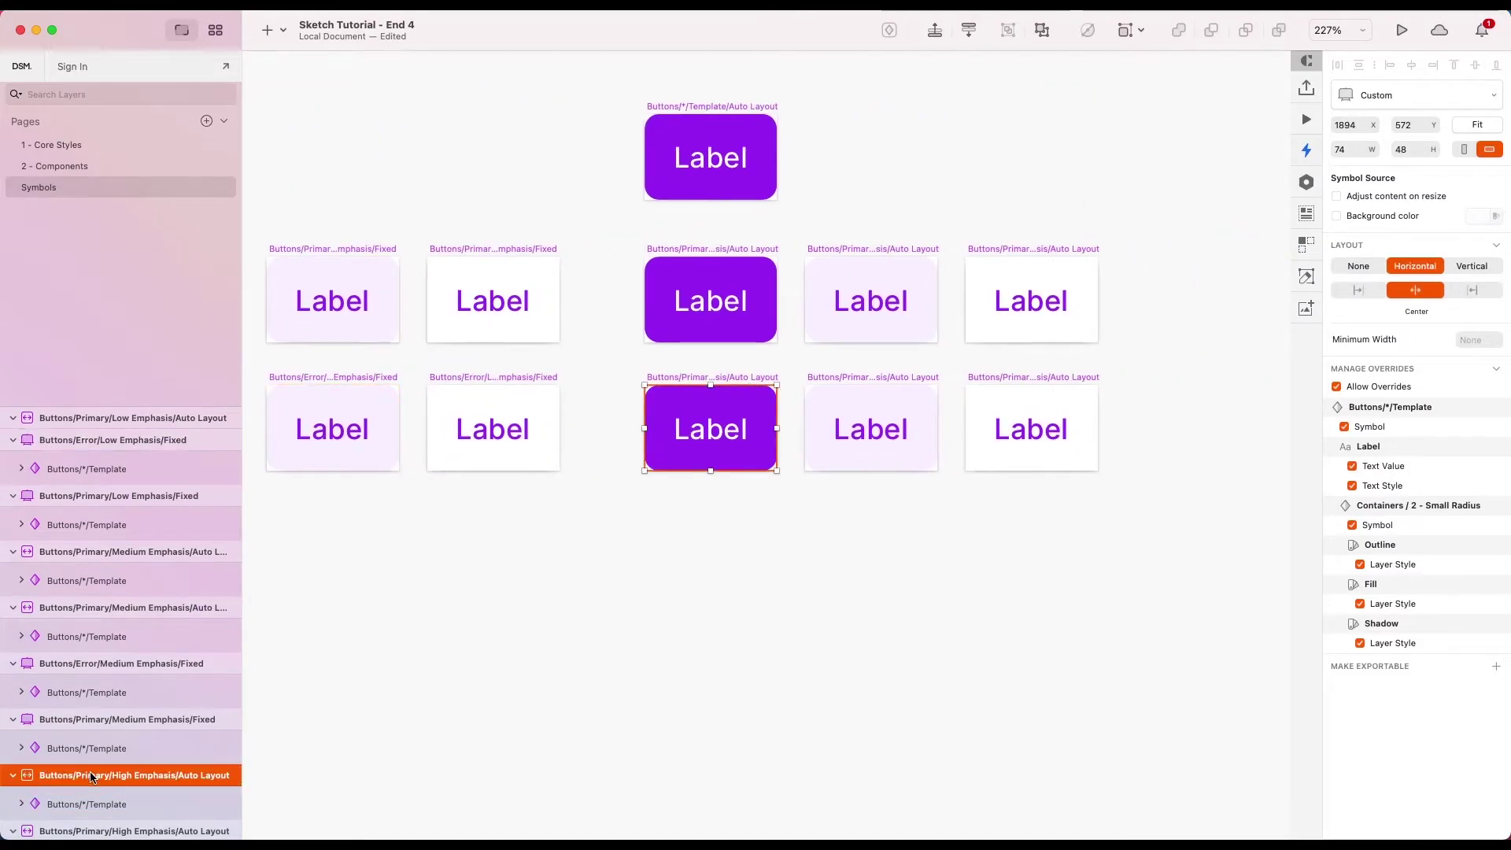
{"action": "key", "text": "super+v"}
{"action": "key", "text": "super+z"}
{"action": "double_click", "coordinate": [91, 775]}
{"action": "key", "text": "super+v"}
- Replace Primary with Error in the names of the duplicated medium and low emphasis Auto Layout sources
{"action": "left_click", "coordinate": [177, 551]}
{"action": "double_click", "coordinate": [88, 551]}
{"action": "key", "text": "super+v"}
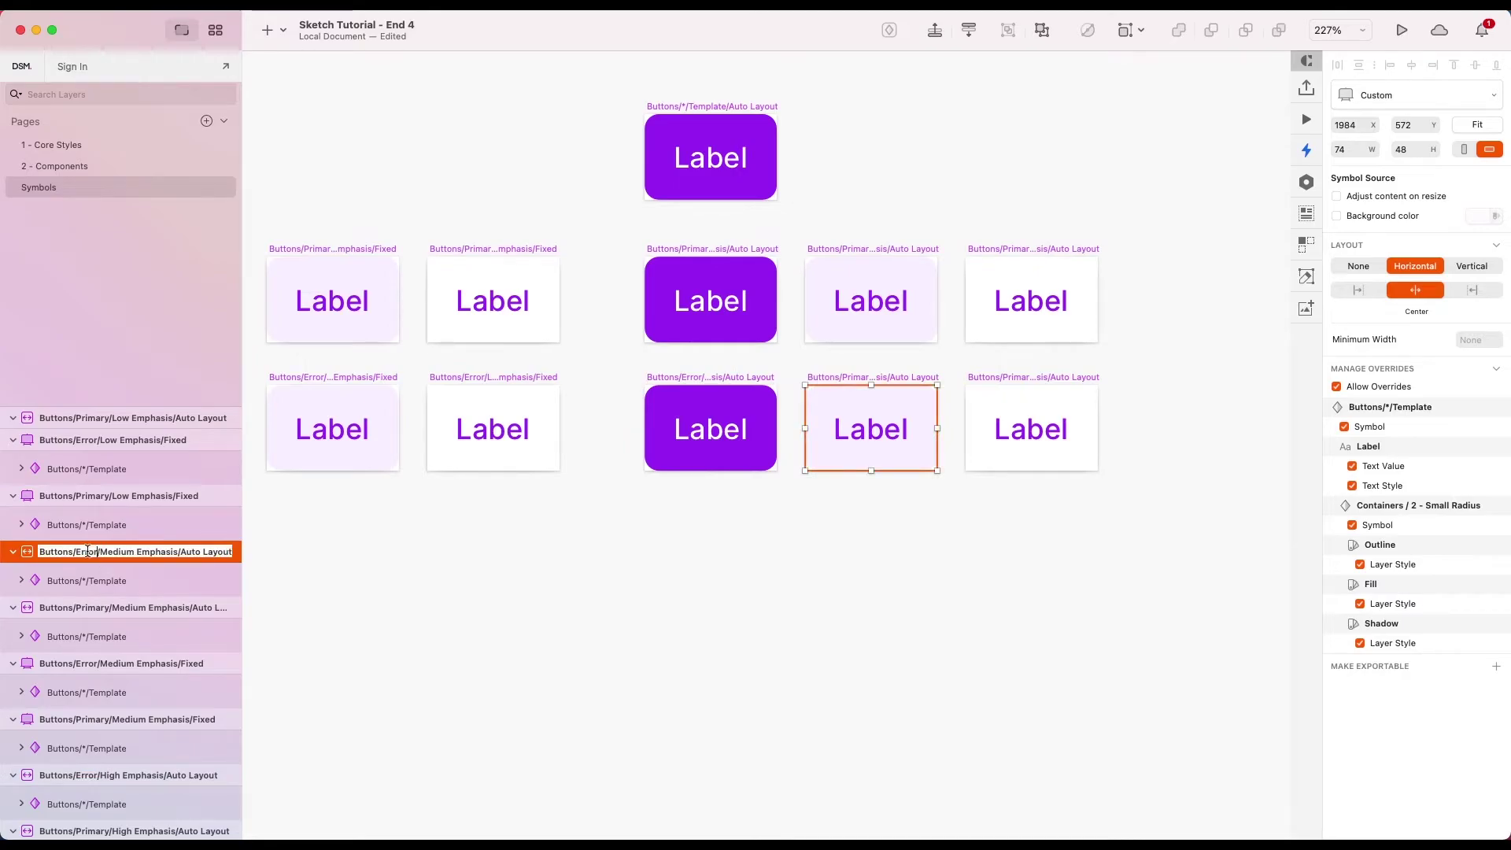
{"action": "left_click", "coordinate": [993, 429]}
{"action": "double_click", "coordinate": [90, 417]}
{"action": "type", "text": "Error"}
{"action": "left_click", "coordinate": [692, 507]}
{"action": "scroll", "coordinate": [692, 507], "scroll_direction": "left", "scroll_amount": 3}
{"action": "scroll", "coordinate": [692, 507], "scroll_direction": "down", "scroll_amount": 3}
{"action": "scroll", "coordinate": [692, 507], "scroll_direction": "up", "scroll_amount": 1}
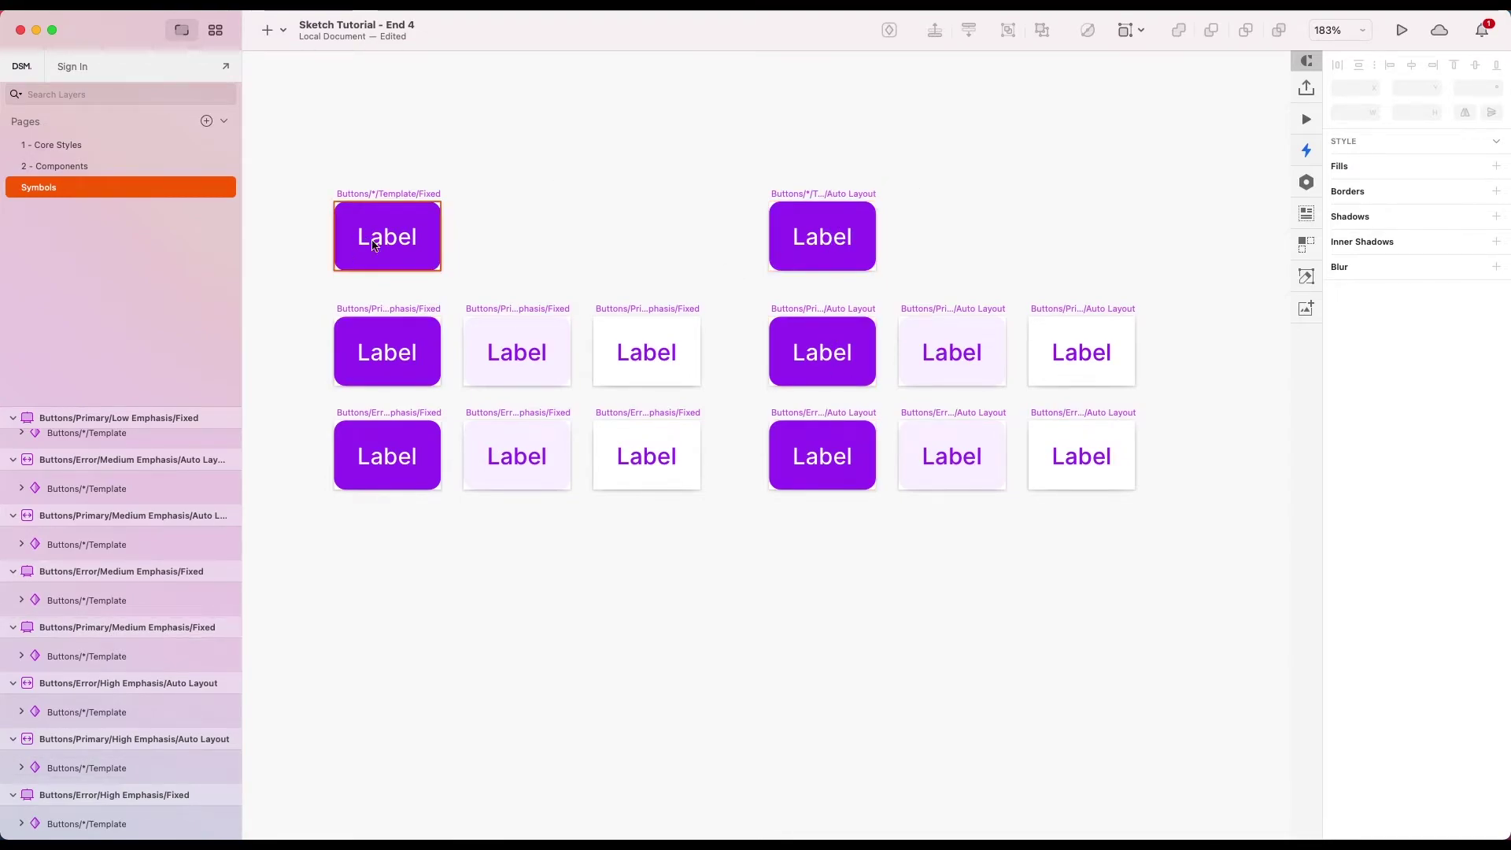
- Override the fill of the high emphasis Fixed error button with the 2 - Error colour style 1 - 900 - Base
{"action": "left_click", "coordinate": [413, 435]}
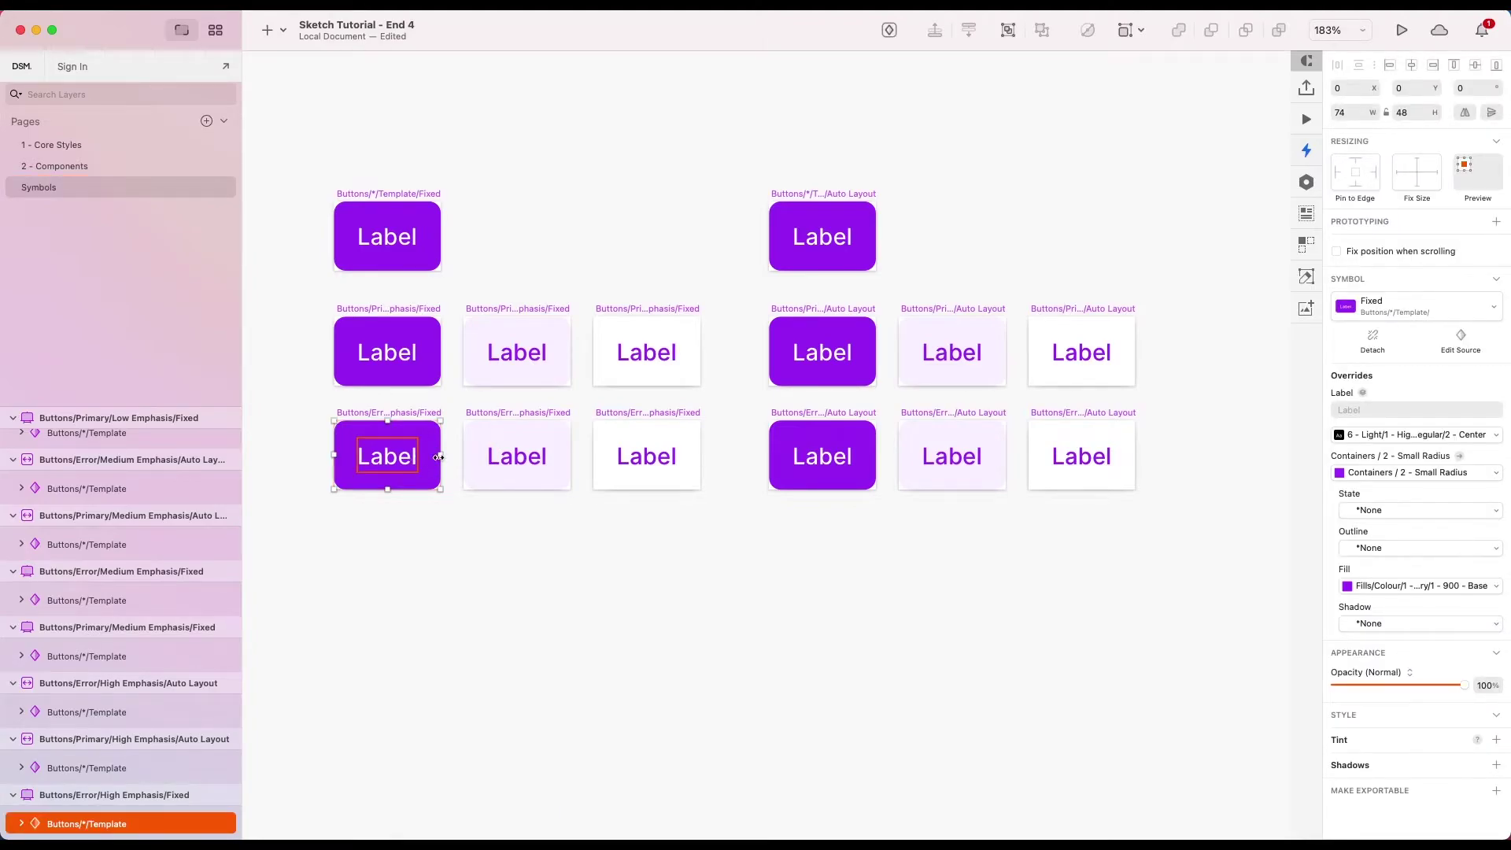
{"action": "left_click", "coordinate": [1416, 587]}
{"action": "mouse_move", "coordinate": [1297, 645]}
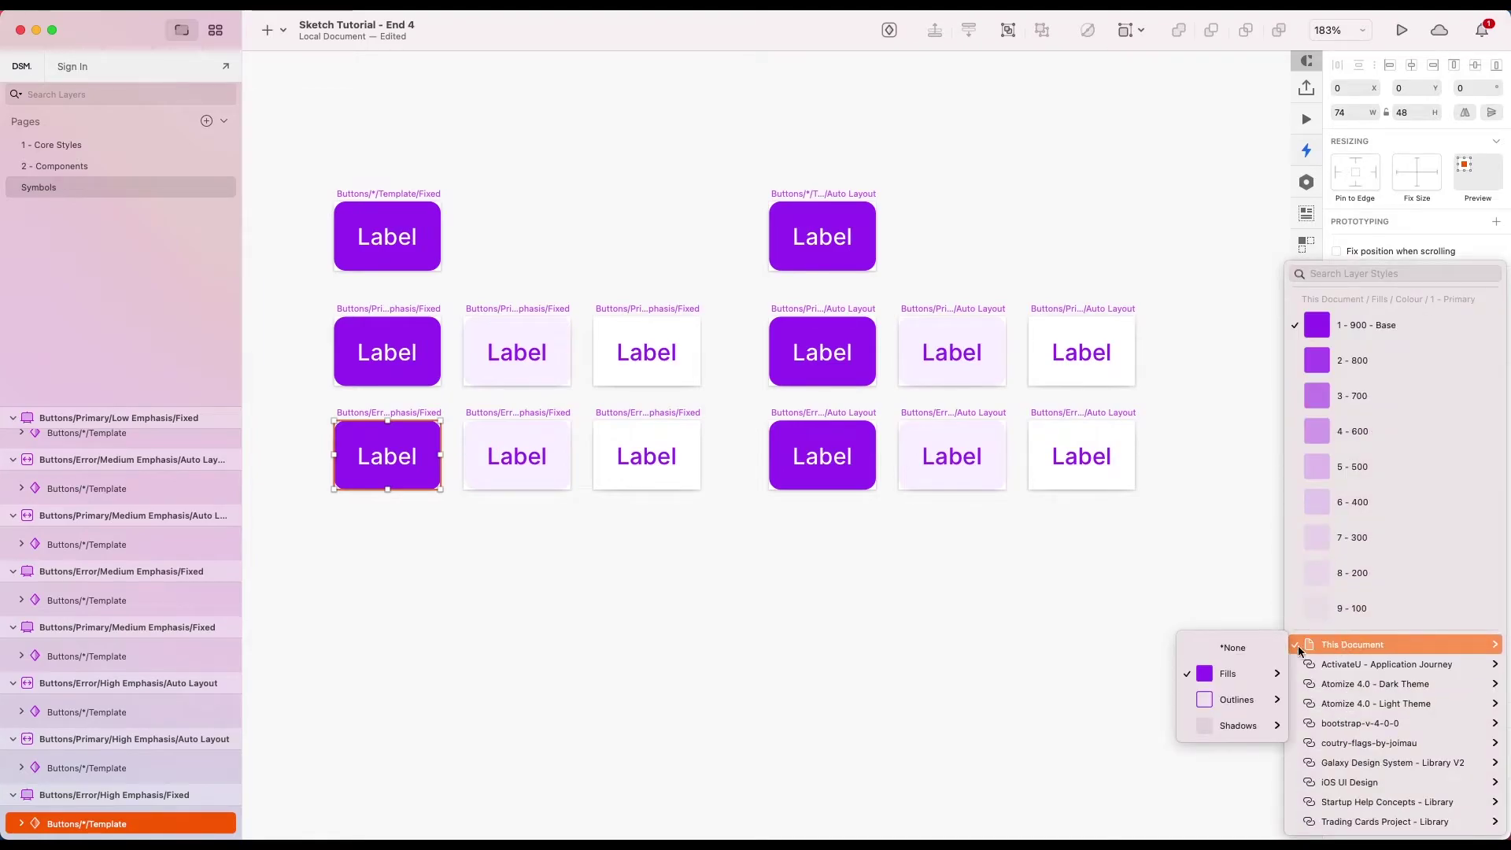
{"action": "mouse_move", "coordinate": [1227, 675]}
{"action": "mouse_move", "coordinate": [1125, 675]}
{"action": "mouse_move", "coordinate": [1023, 697]}
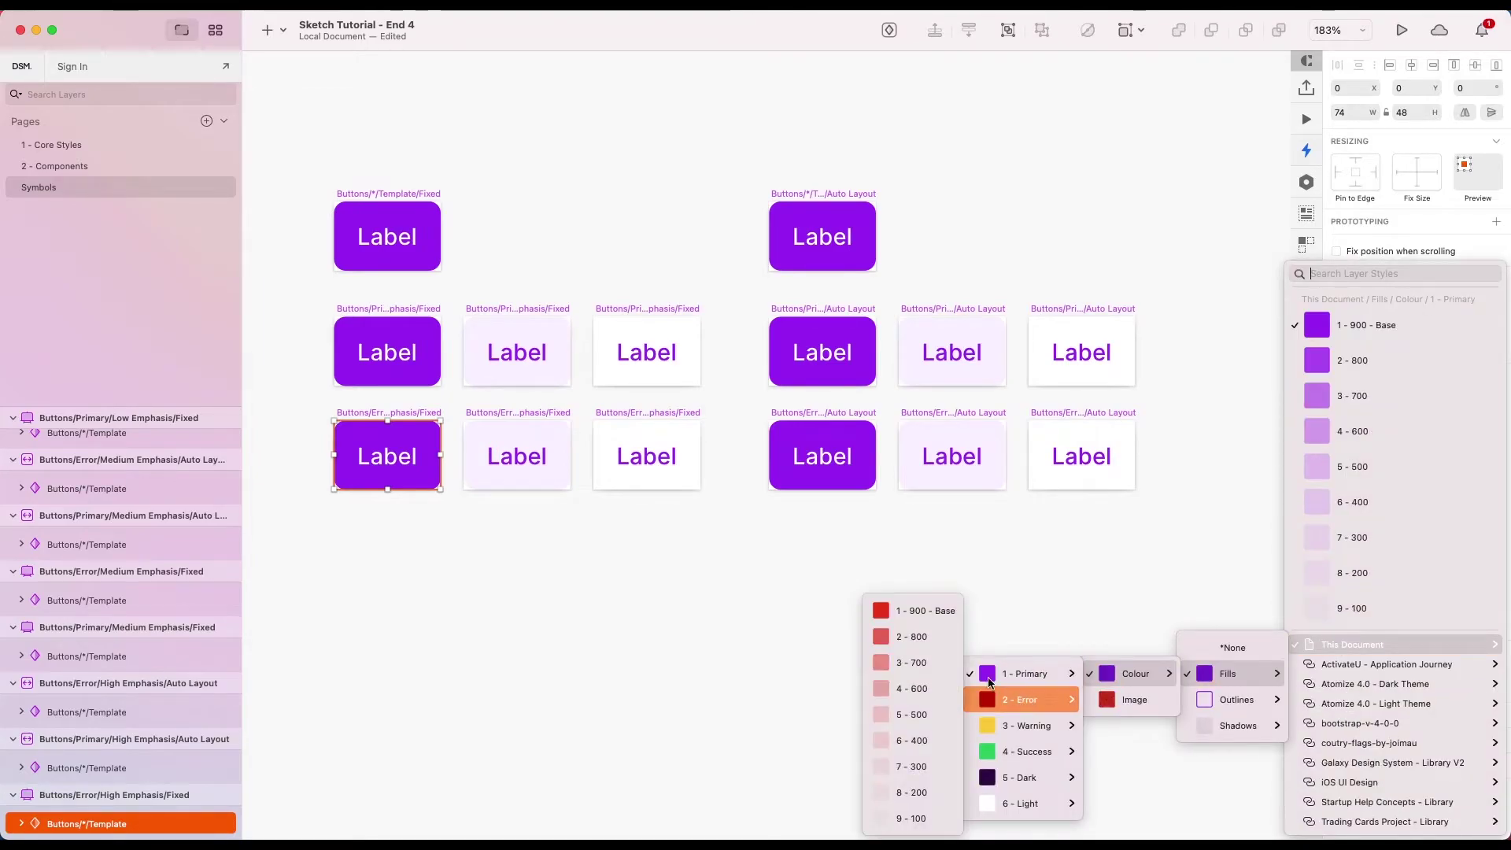
{"action": "left_click", "coordinate": [929, 616]}
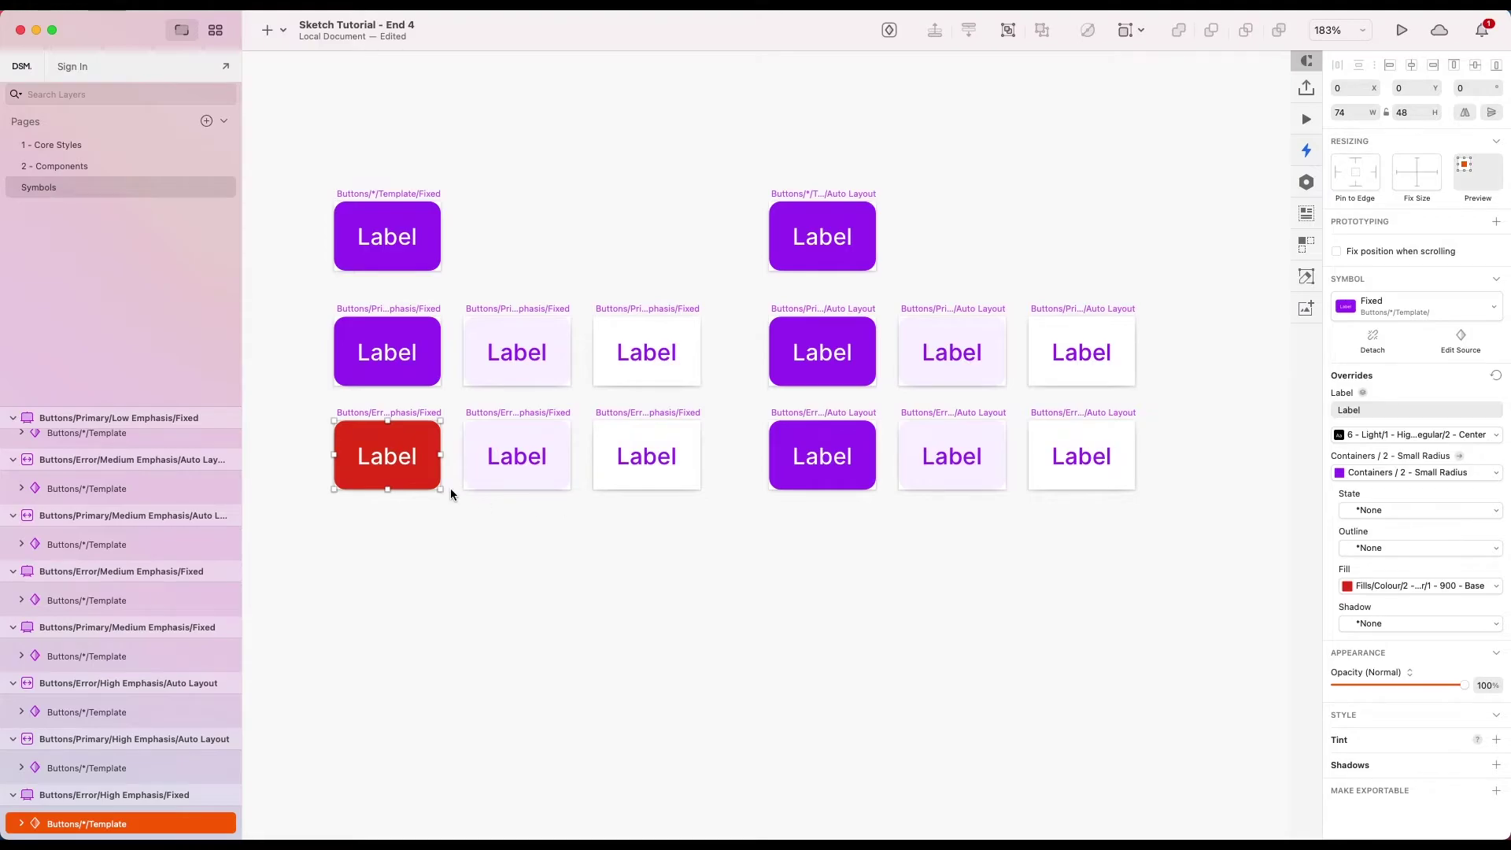
- Override the fill of the high emphasis Auto Layout error button with the 2 - Error colour style 1 - 900 - Base
{"action": "left_click", "coordinate": [793, 488]}
{"action": "left_click", "coordinate": [1376, 584]}
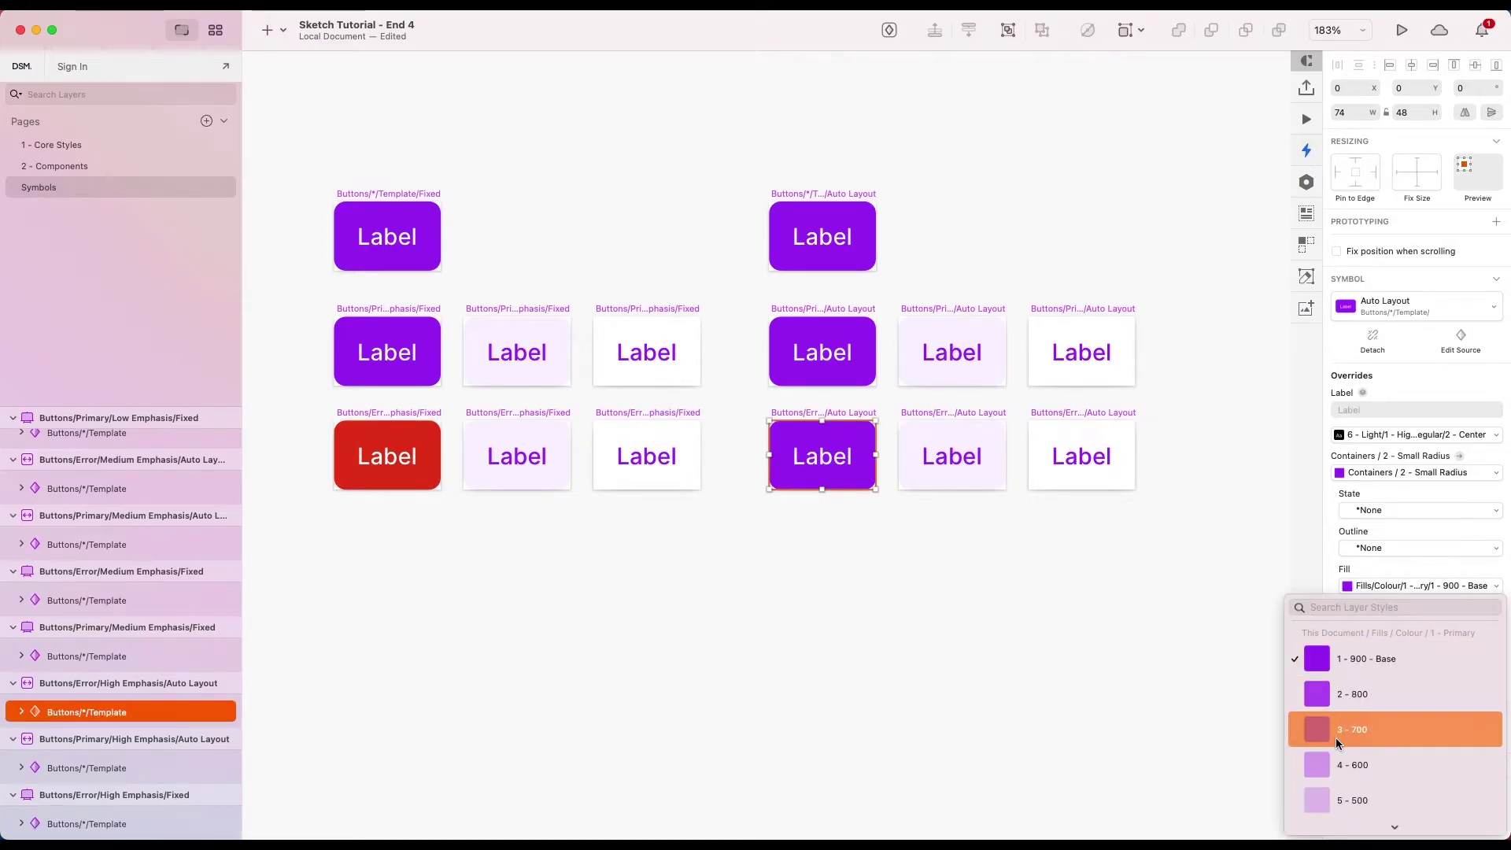
{"action": "scroll", "coordinate": [1335, 738], "scroll_direction": "down", "scroll_amount": 5}
{"action": "mouse_move", "coordinate": [1318, 758]}
{"action": "mouse_move", "coordinate": [1229, 768]}
{"action": "mouse_move", "coordinate": [1135, 773]}
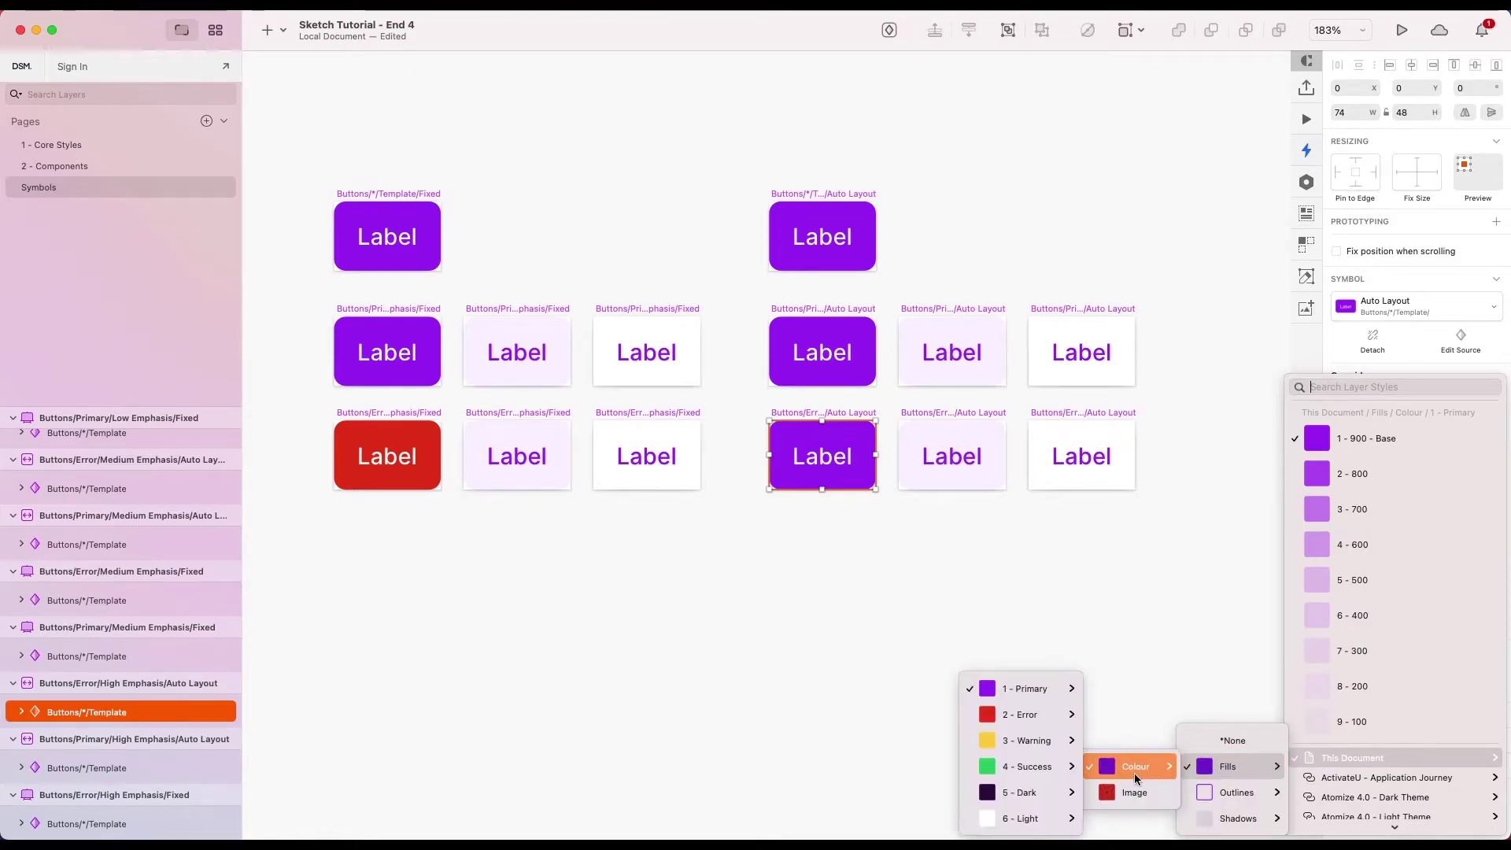
{"action": "mouse_move", "coordinate": [1035, 713]}
{"action": "left_click", "coordinate": [905, 608]}
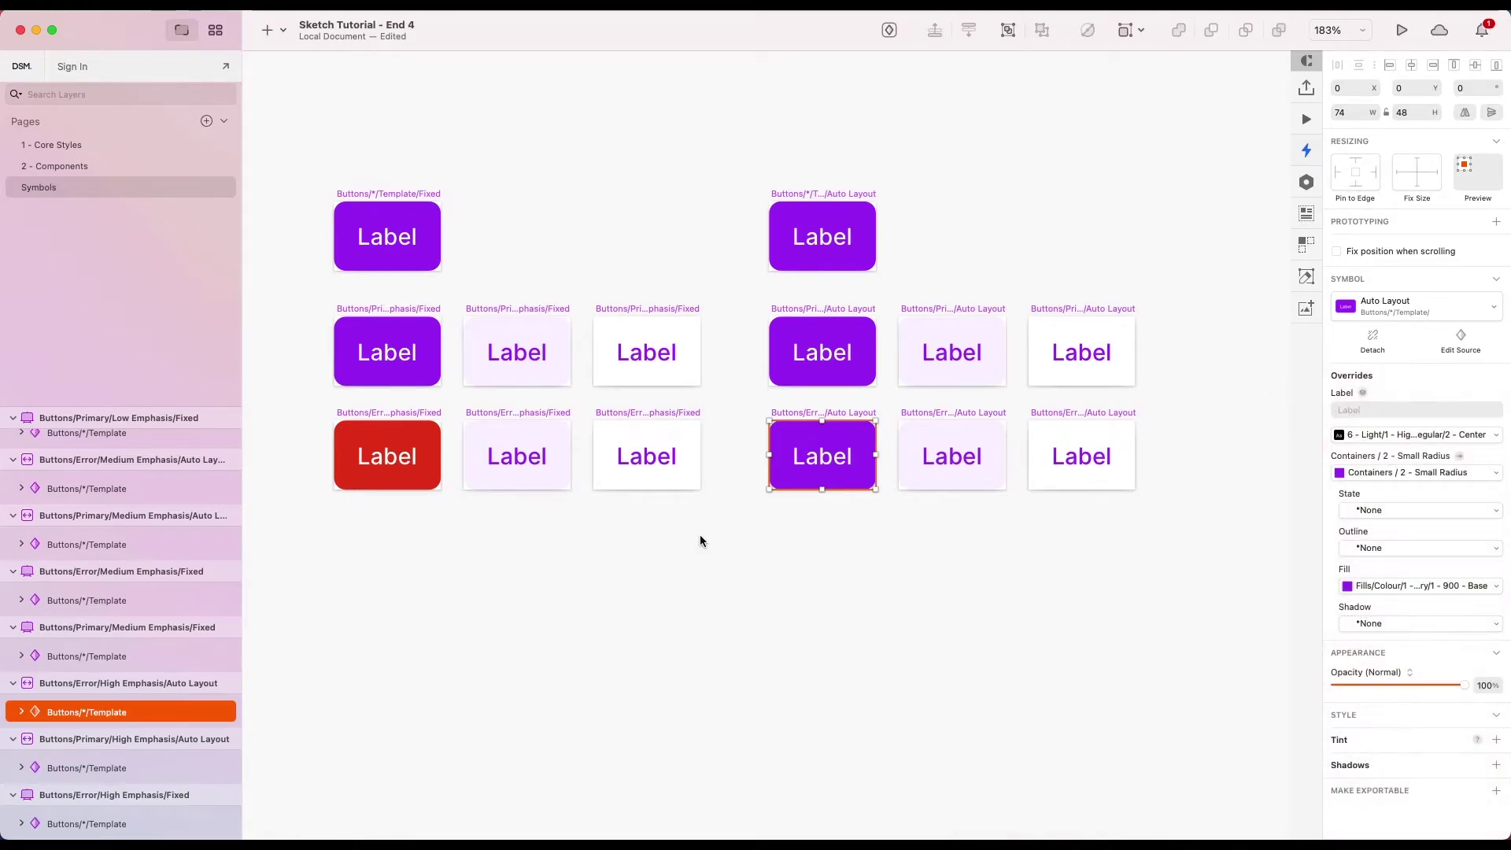
- Set the label text style of the medium and low emphasis Fixed error buttons to 2 - Error/7 - Regular/2 - Center
{"action": "left_click", "coordinate": [534, 465]}
{"action": "left_click", "coordinate": [970, 463], "text": "shift"}
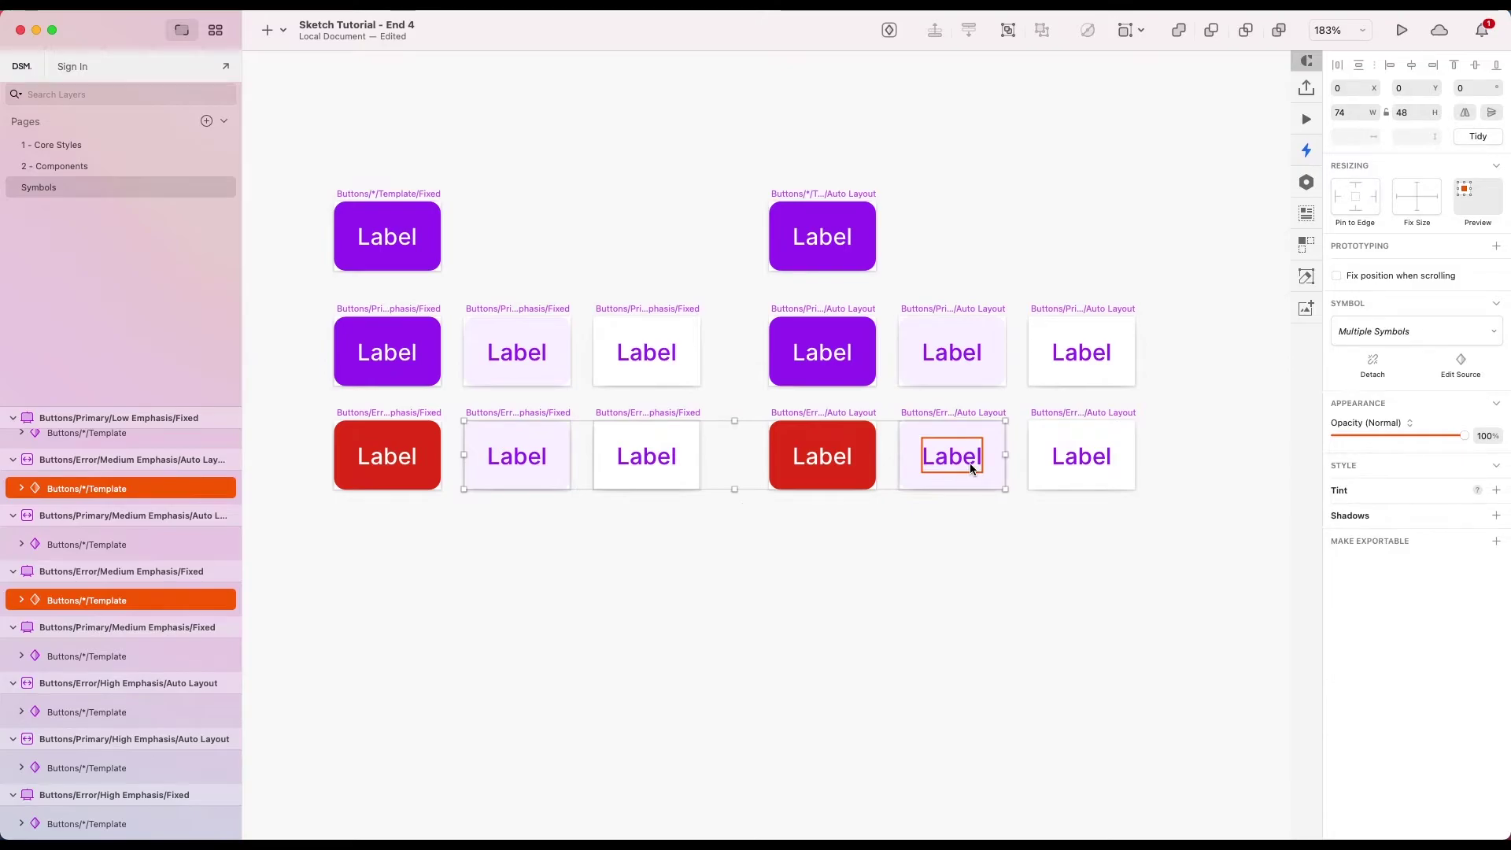
{"action": "left_click", "coordinate": [947, 465], "text": "shift"}
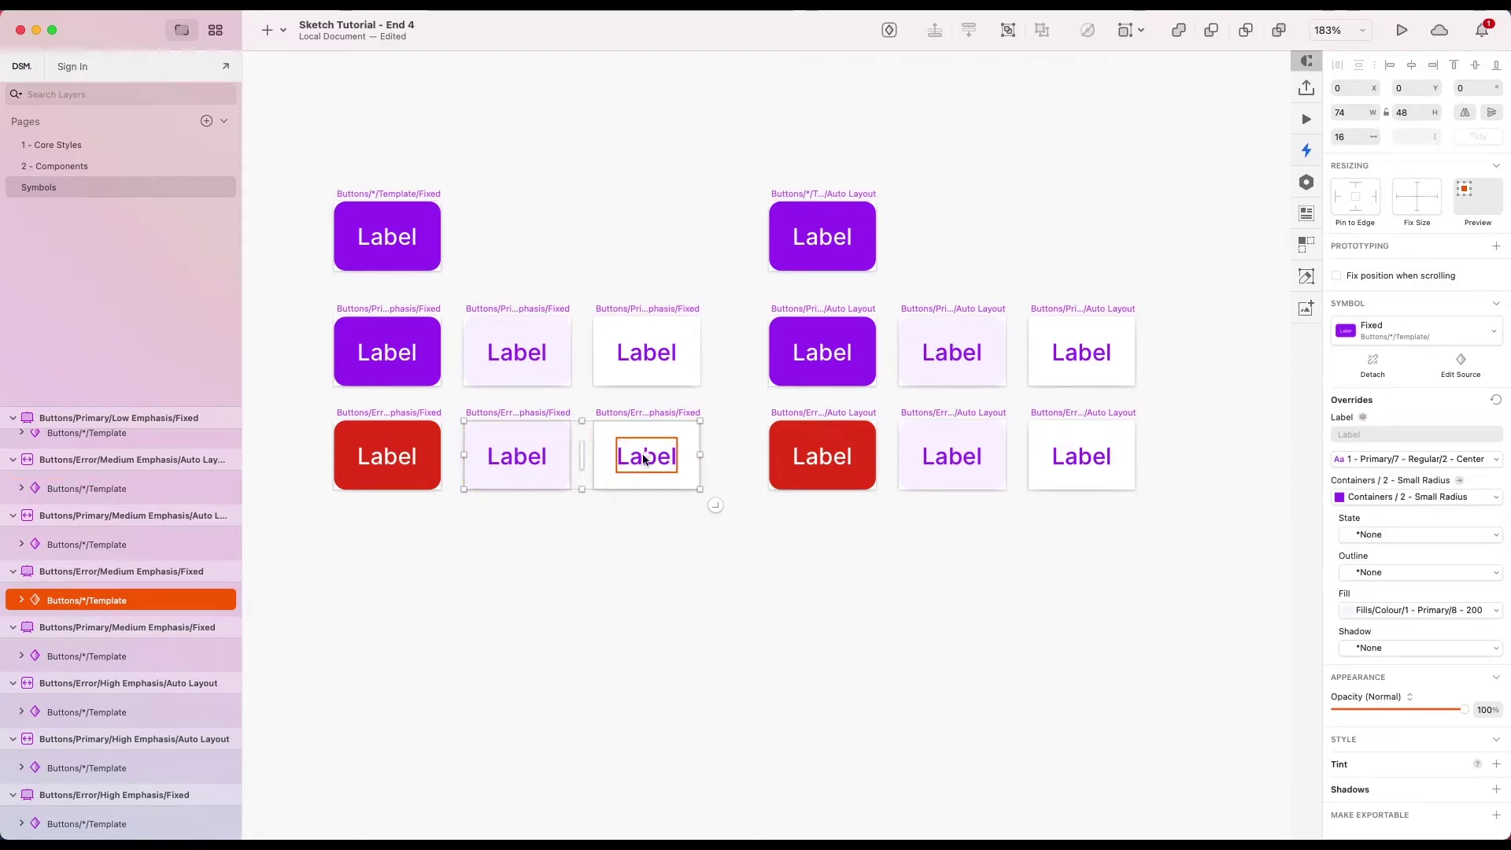
{"action": "left_click", "coordinate": [1374, 461]}
{"action": "mouse_move", "coordinate": [1354, 635]}
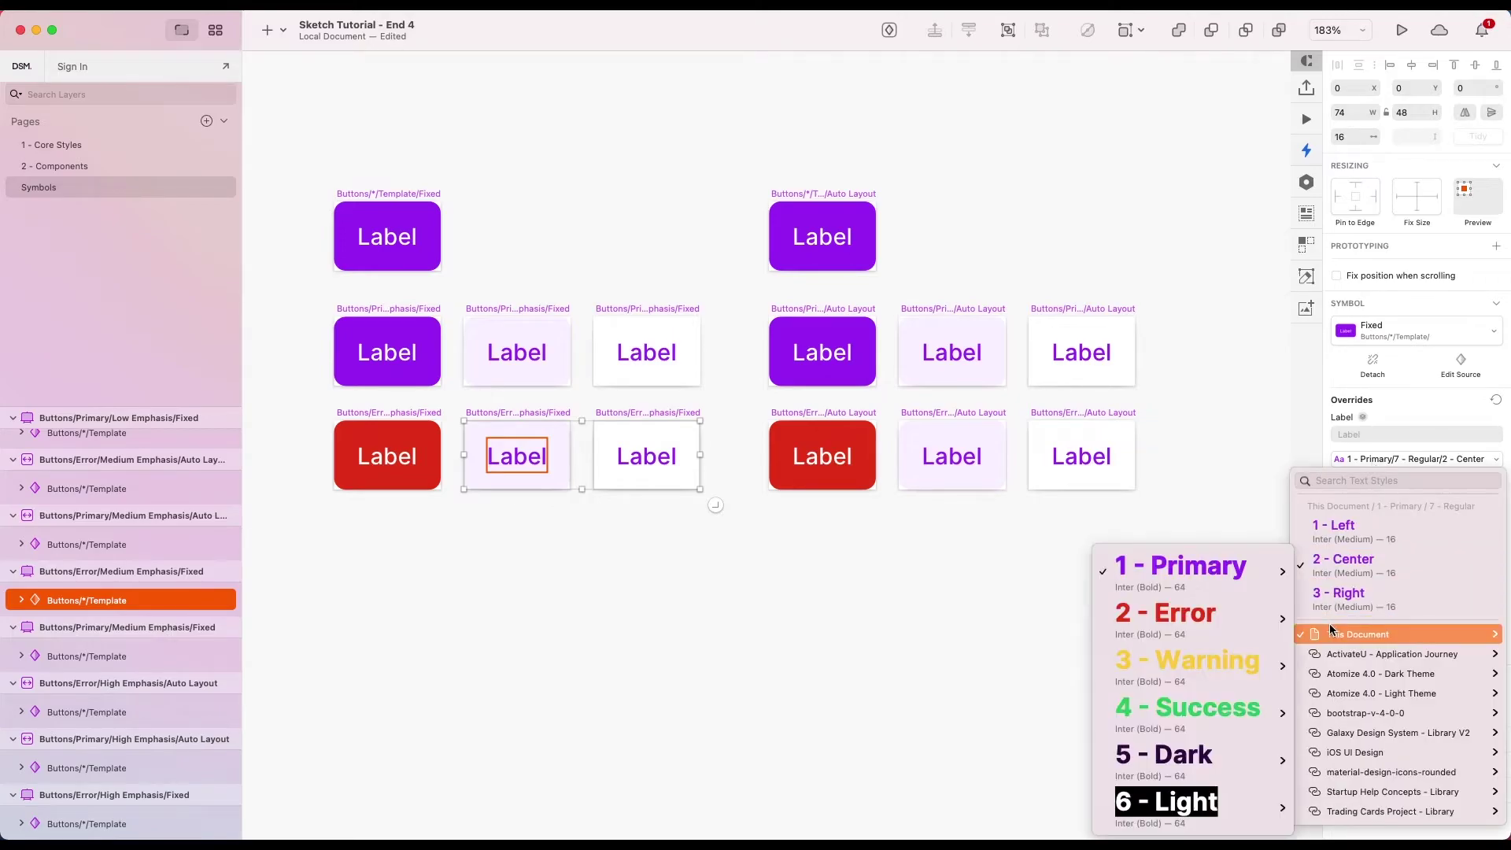
{"action": "mouse_move", "coordinate": [1200, 629]}
{"action": "mouse_move", "coordinate": [945, 780]}
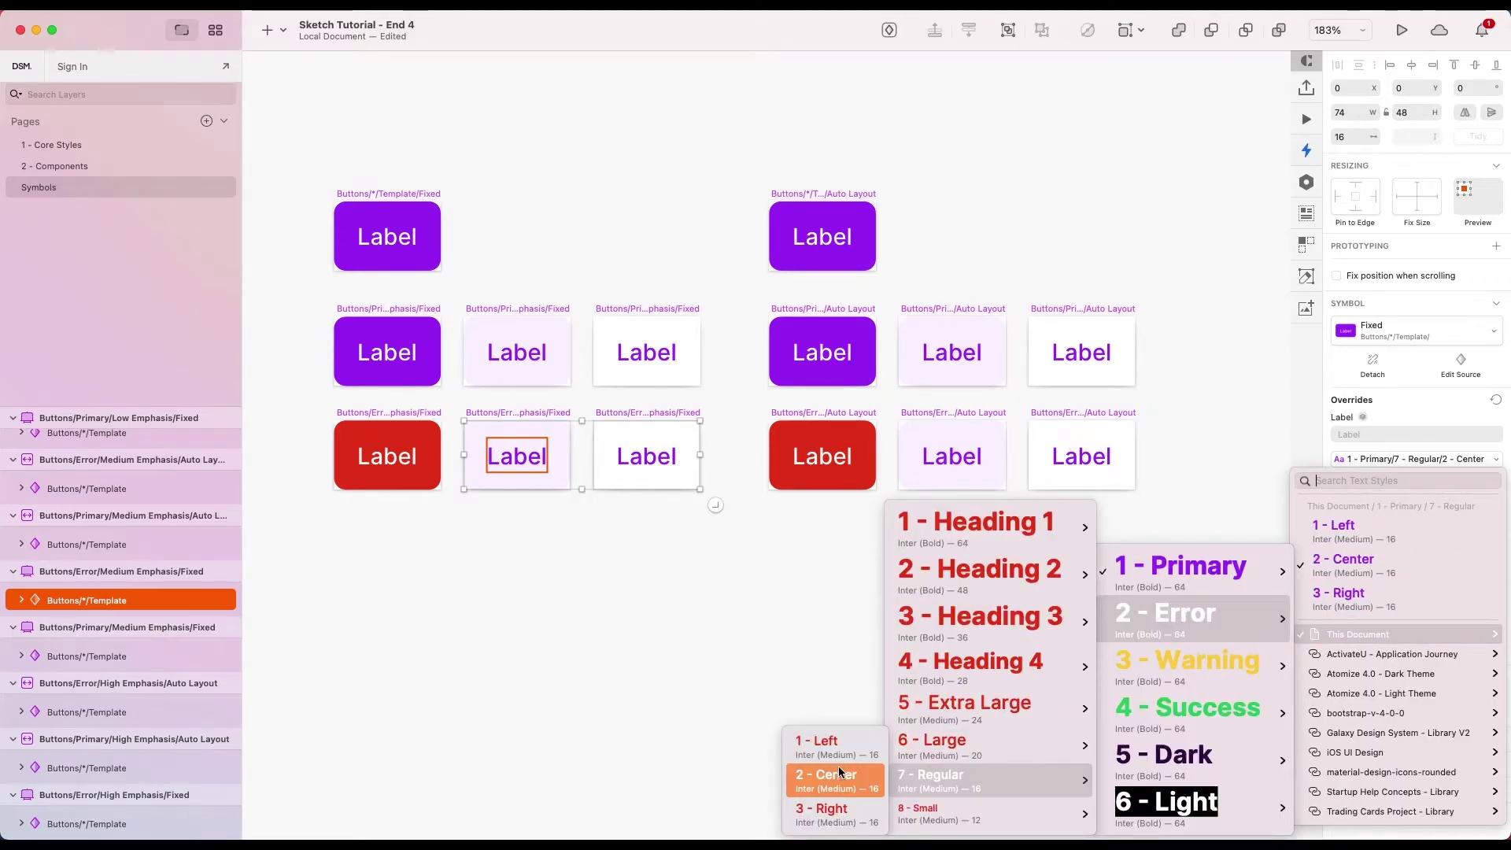
{"action": "left_click", "coordinate": [827, 776]}
{"action": "left_click", "coordinate": [561, 520]}
- Override the fill of the medium emphasis Fixed error button with the 2 - Error colour style 8 - 200
{"action": "left_click", "coordinate": [563, 452]}
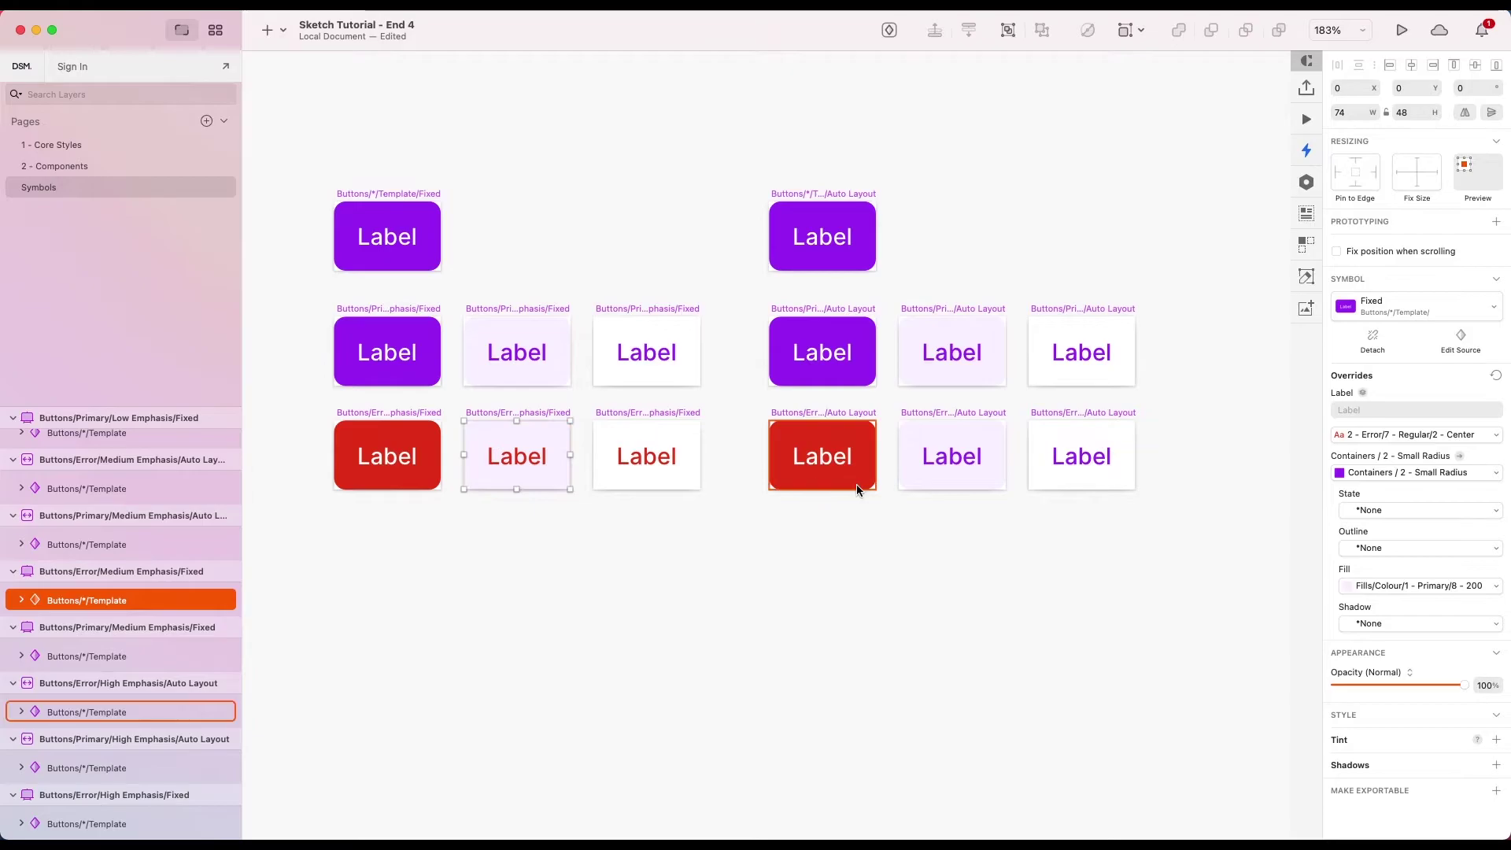
{"action": "left_click", "coordinate": [1390, 588]}
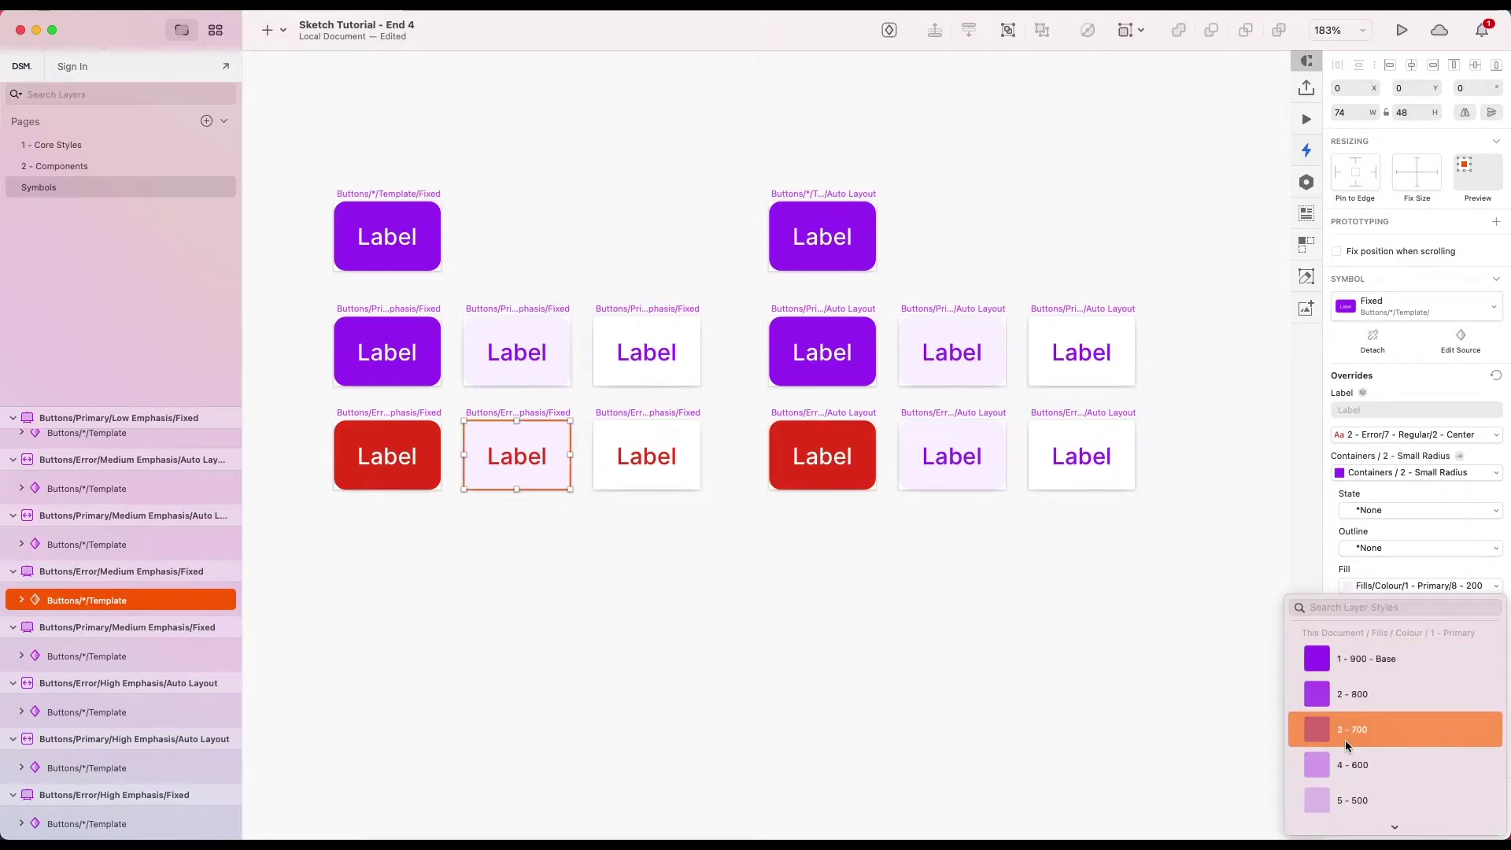
{"action": "mouse_move", "coordinate": [1245, 719]}
{"action": "mouse_move", "coordinate": [1131, 727]}
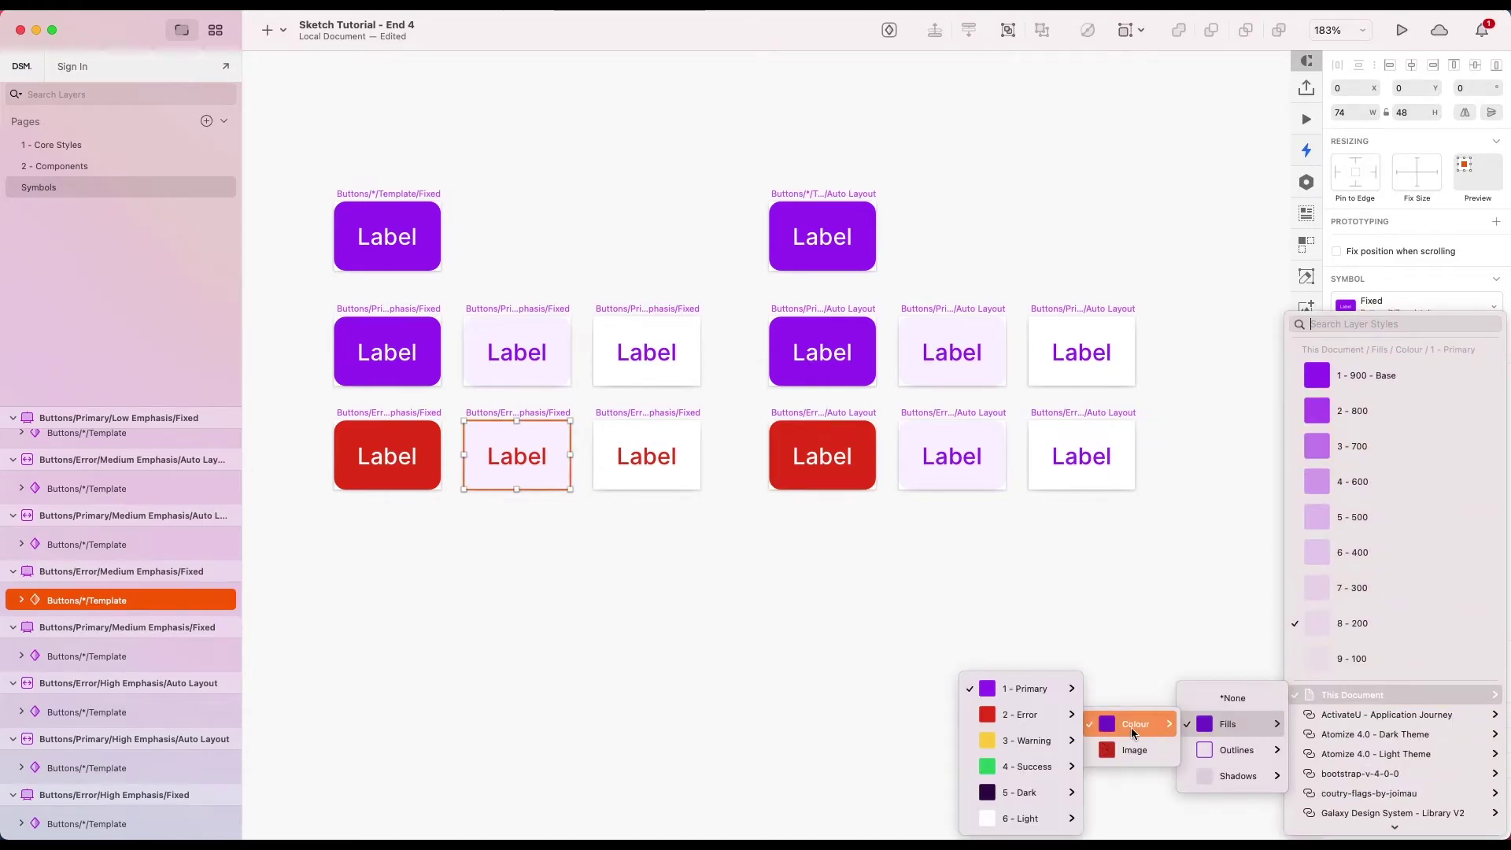
{"action": "mouse_move", "coordinate": [1032, 719]}
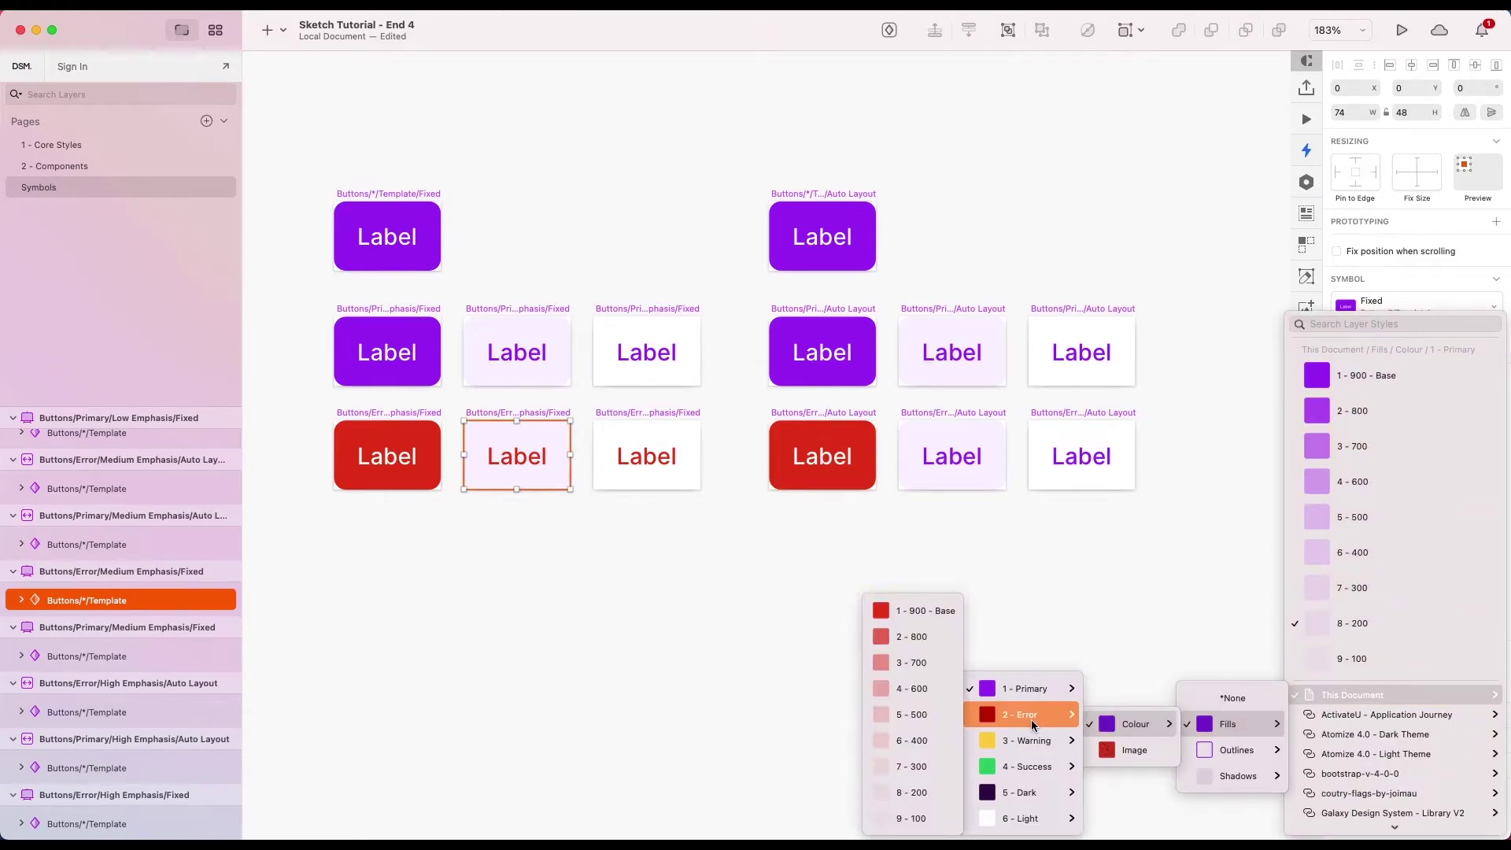
{"action": "left_click", "coordinate": [908, 794]}
{"action": "left_click", "coordinate": [725, 572]}
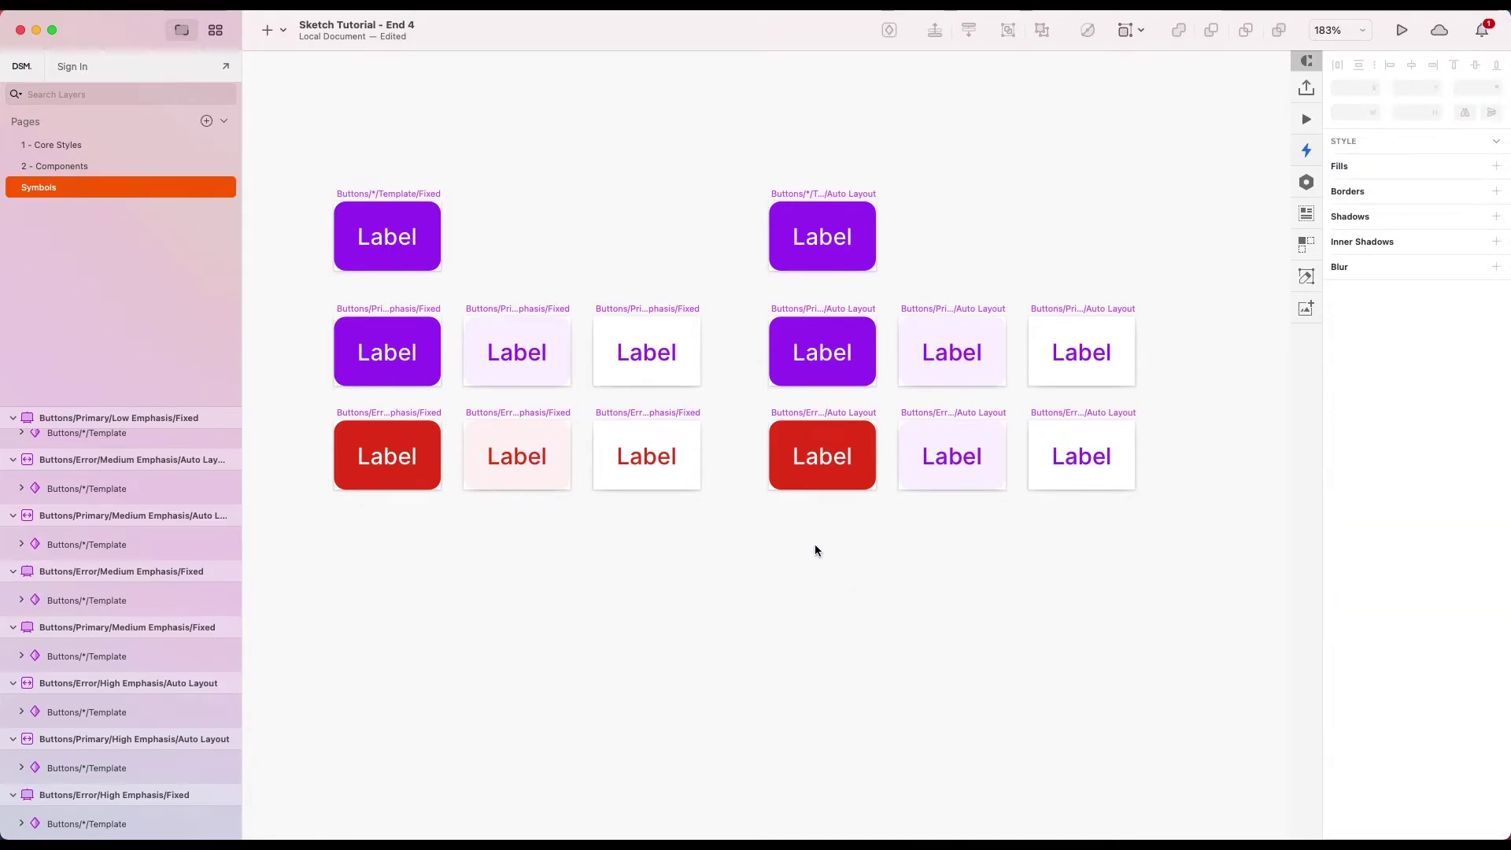
- Give the medium and low emphasis Auto Layout error buttons the 2 - Error/7 - Regular/2 - Center text style and the medium one the matching light Error fill
{"action": "scroll", "coordinate": [815, 550], "scroll_direction": "right", "scroll_amount": 3}
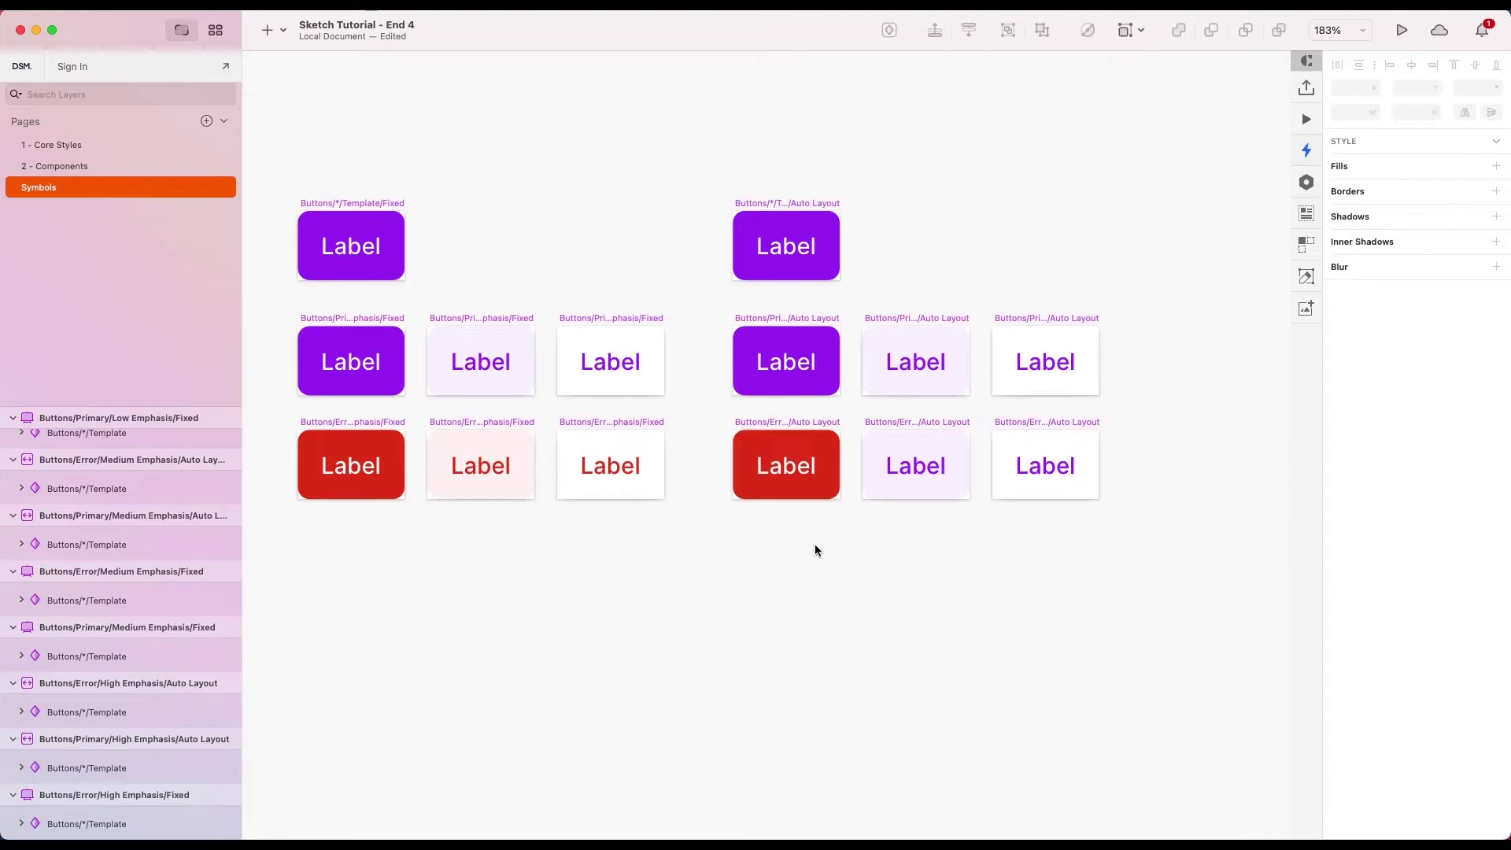
{"action": "left_click", "coordinate": [910, 467]}
{"action": "left_click", "coordinate": [1055, 467], "text": "shift"}
{"action": "left_click", "coordinate": [1398, 461]}
{"action": "mouse_move", "coordinate": [1198, 626]}
{"action": "mouse_move", "coordinate": [1000, 772]}
{"action": "left_click", "coordinate": [842, 782]}
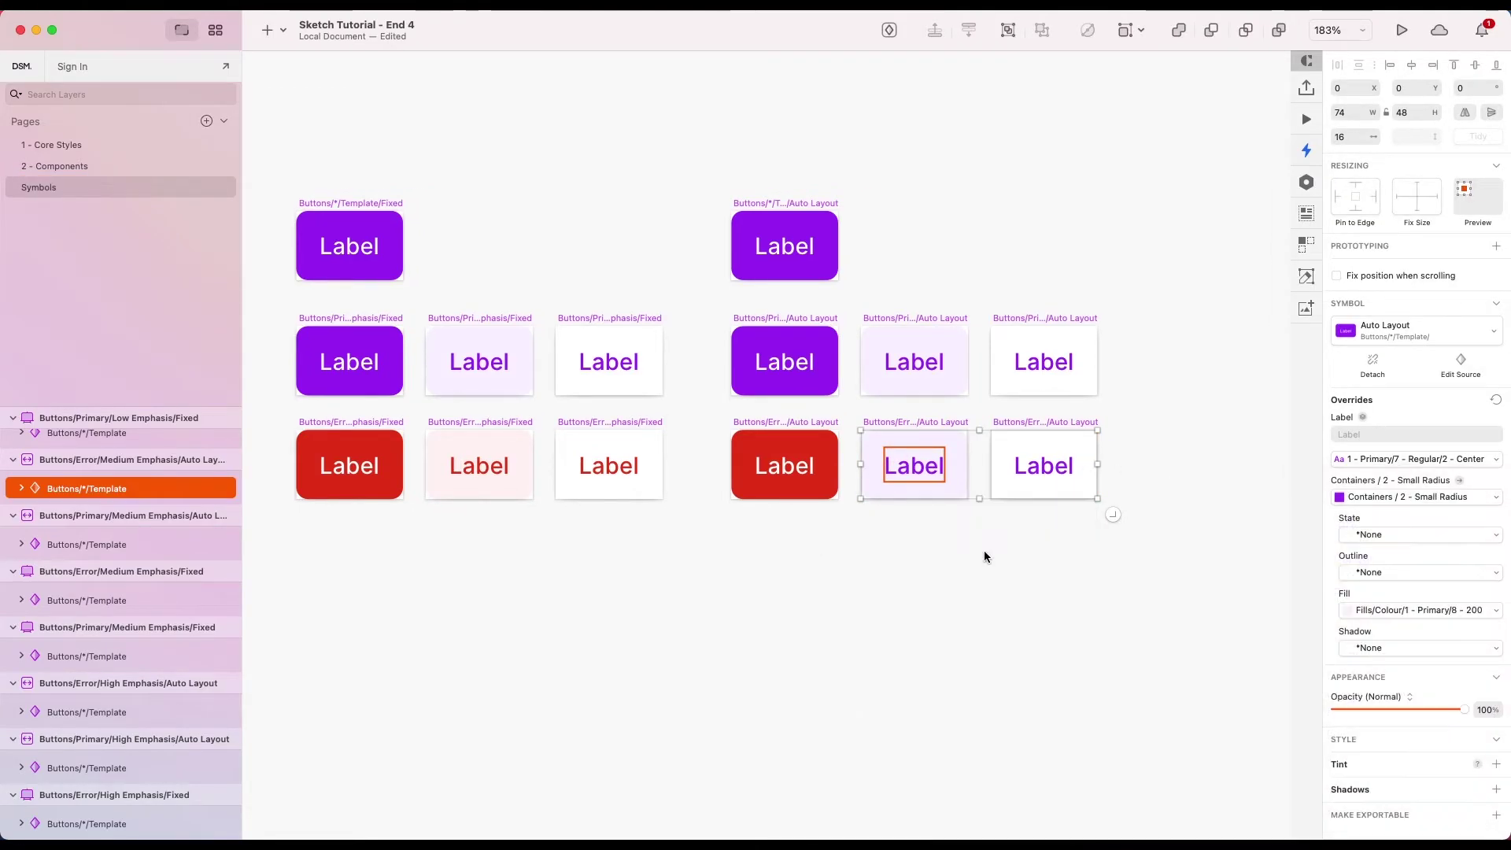
{"action": "left_click", "coordinate": [1421, 610]}
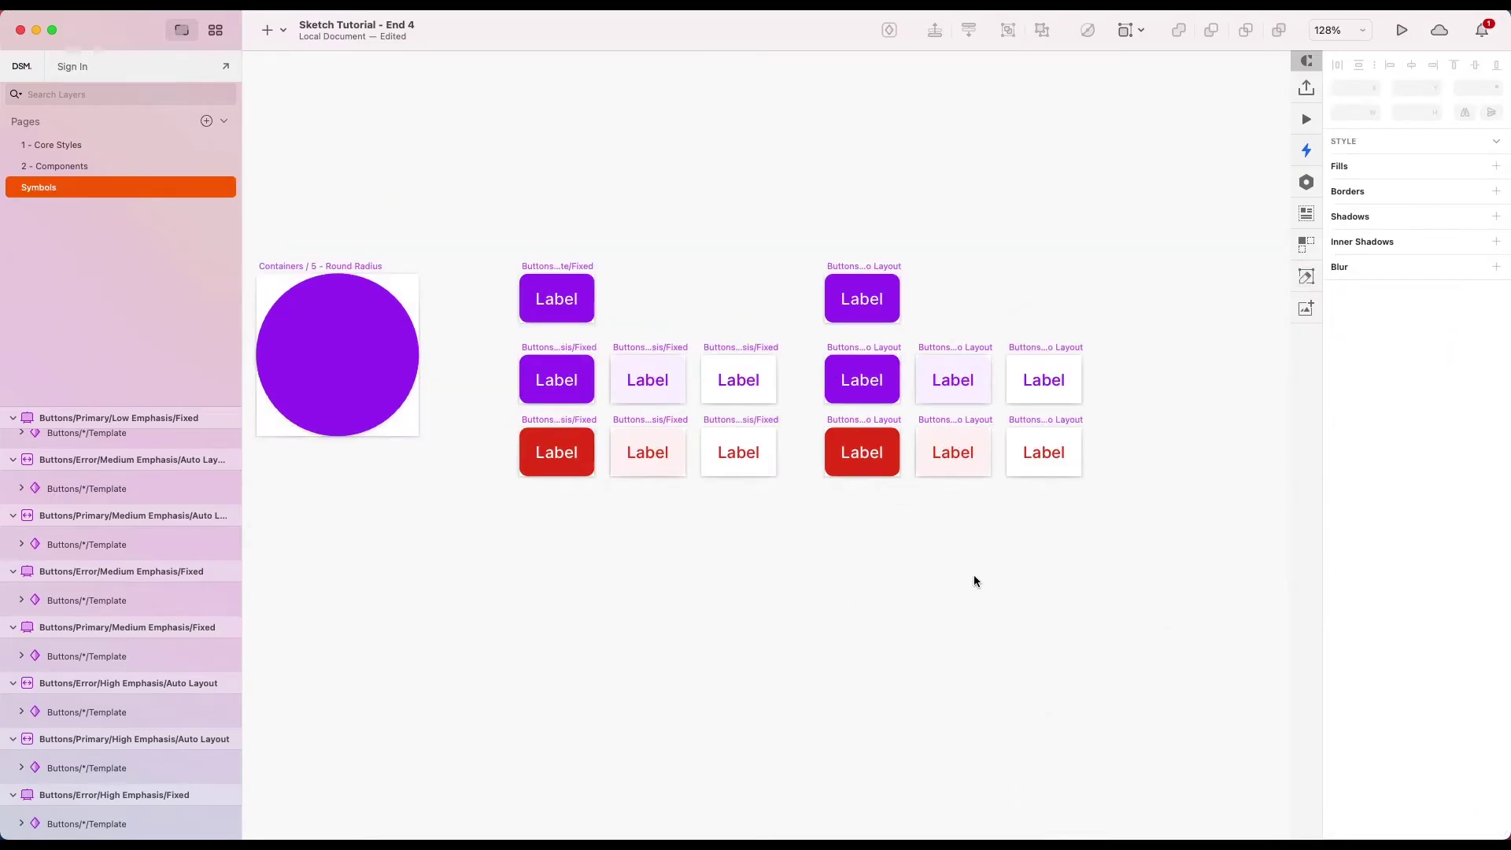
- Browse the document's insertable Buttons symbols to examine how the Template, Error and Primary groups and their emphasis levels are organised
{"action": "left_click", "coordinate": [176, 10]}
{"action": "mouse_move", "coordinate": [287, 258]}
{"action": "mouse_move", "coordinate": [444, 257]}
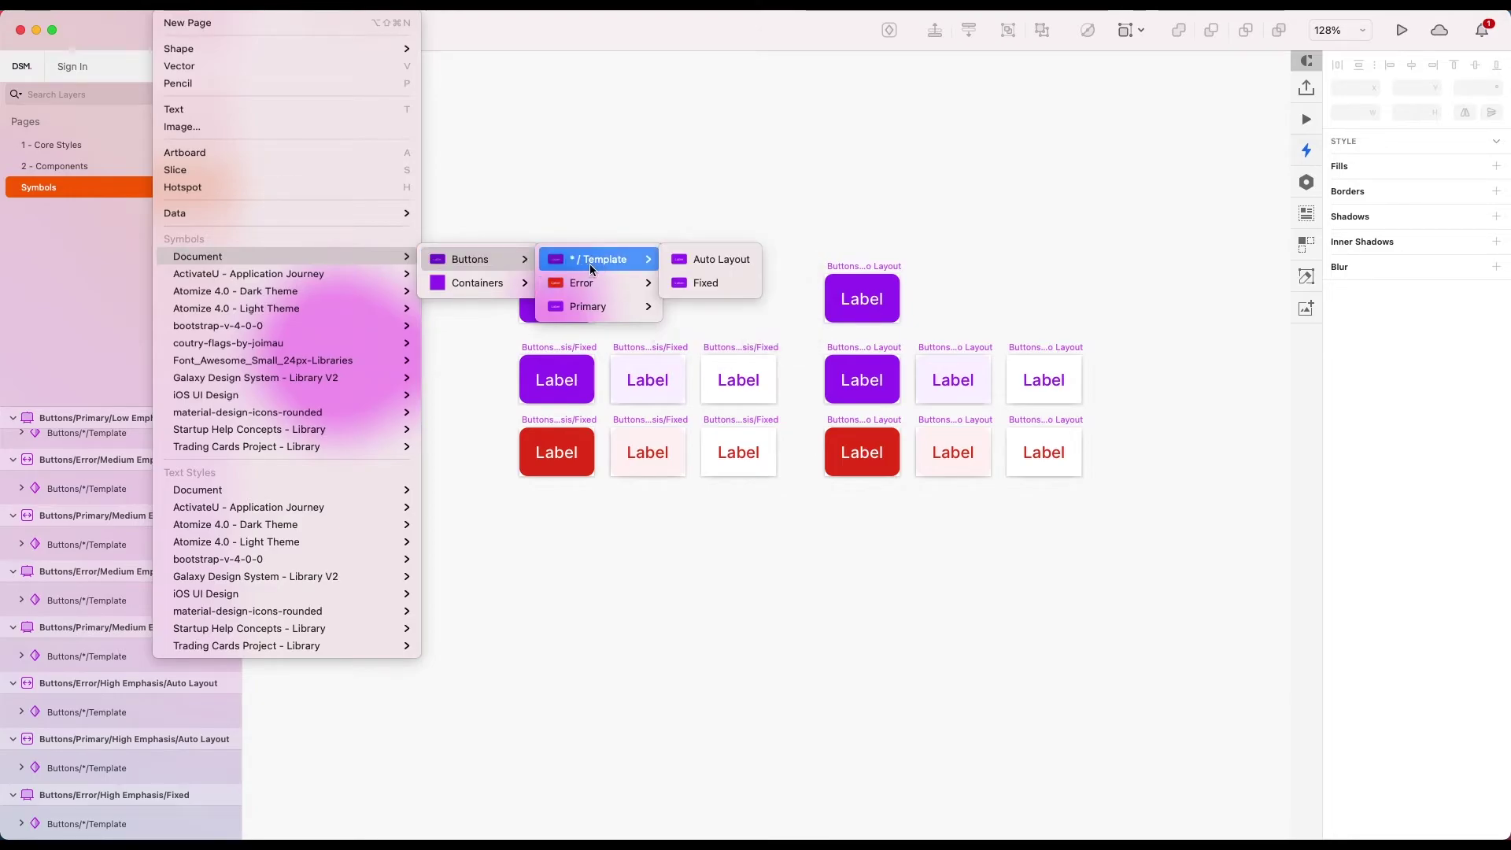
{"action": "mouse_move", "coordinate": [594, 279]}
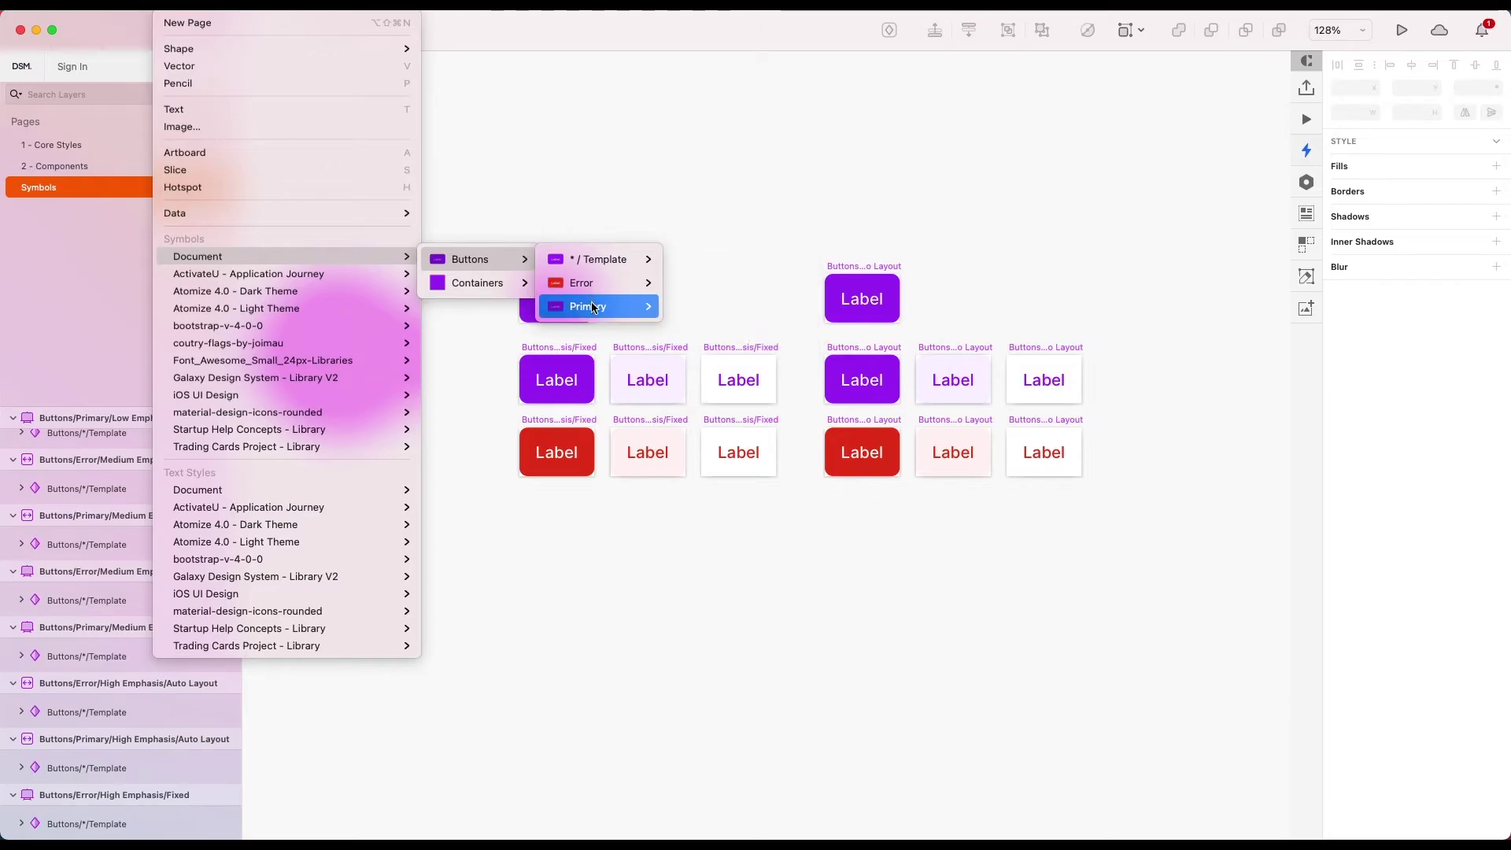
{"action": "mouse_move", "coordinate": [594, 312]}
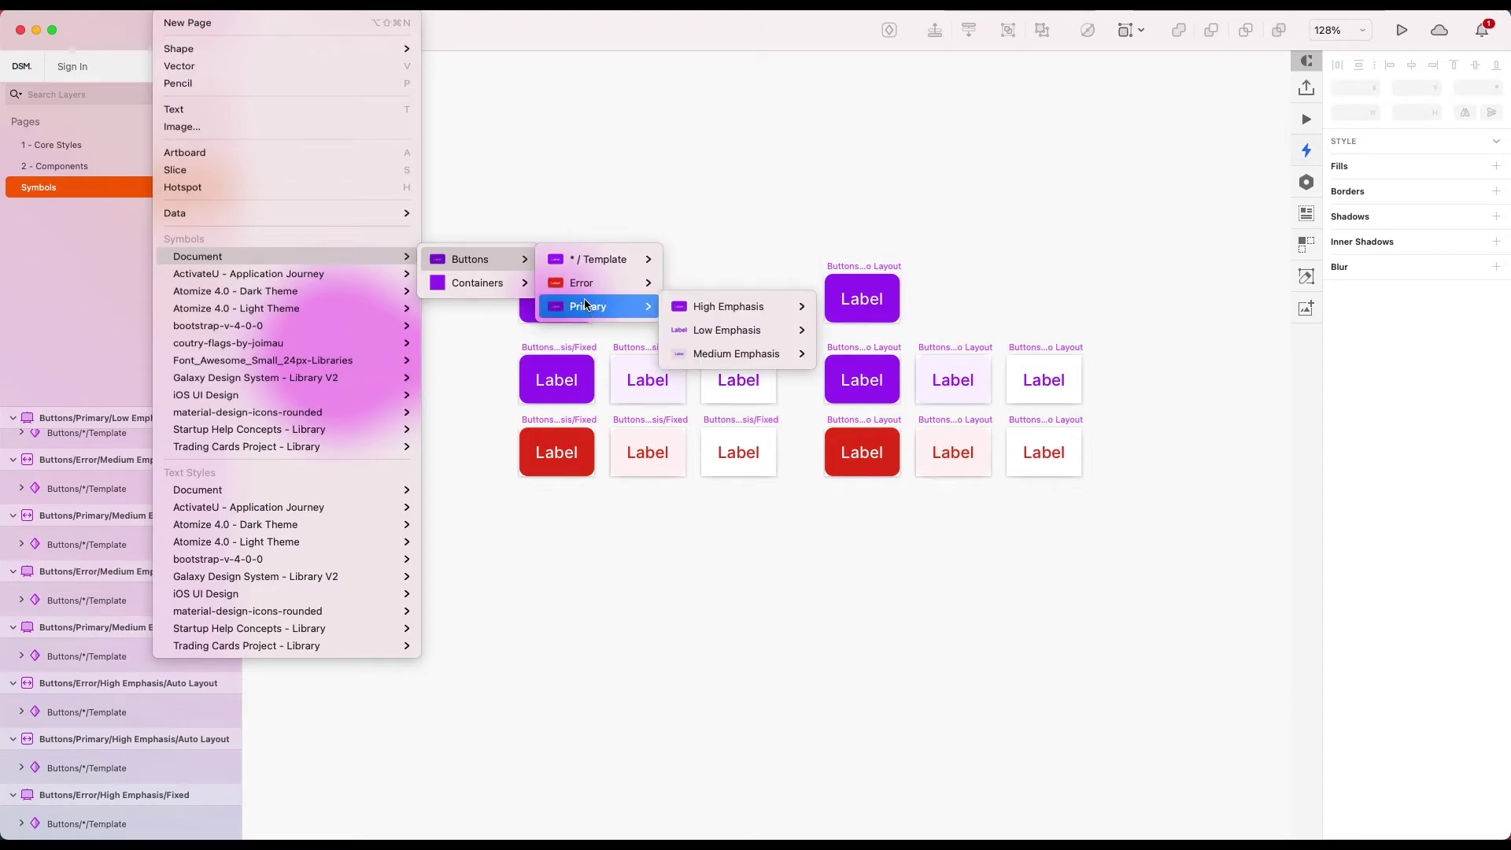
{"action": "mouse_move", "coordinate": [722, 284]}
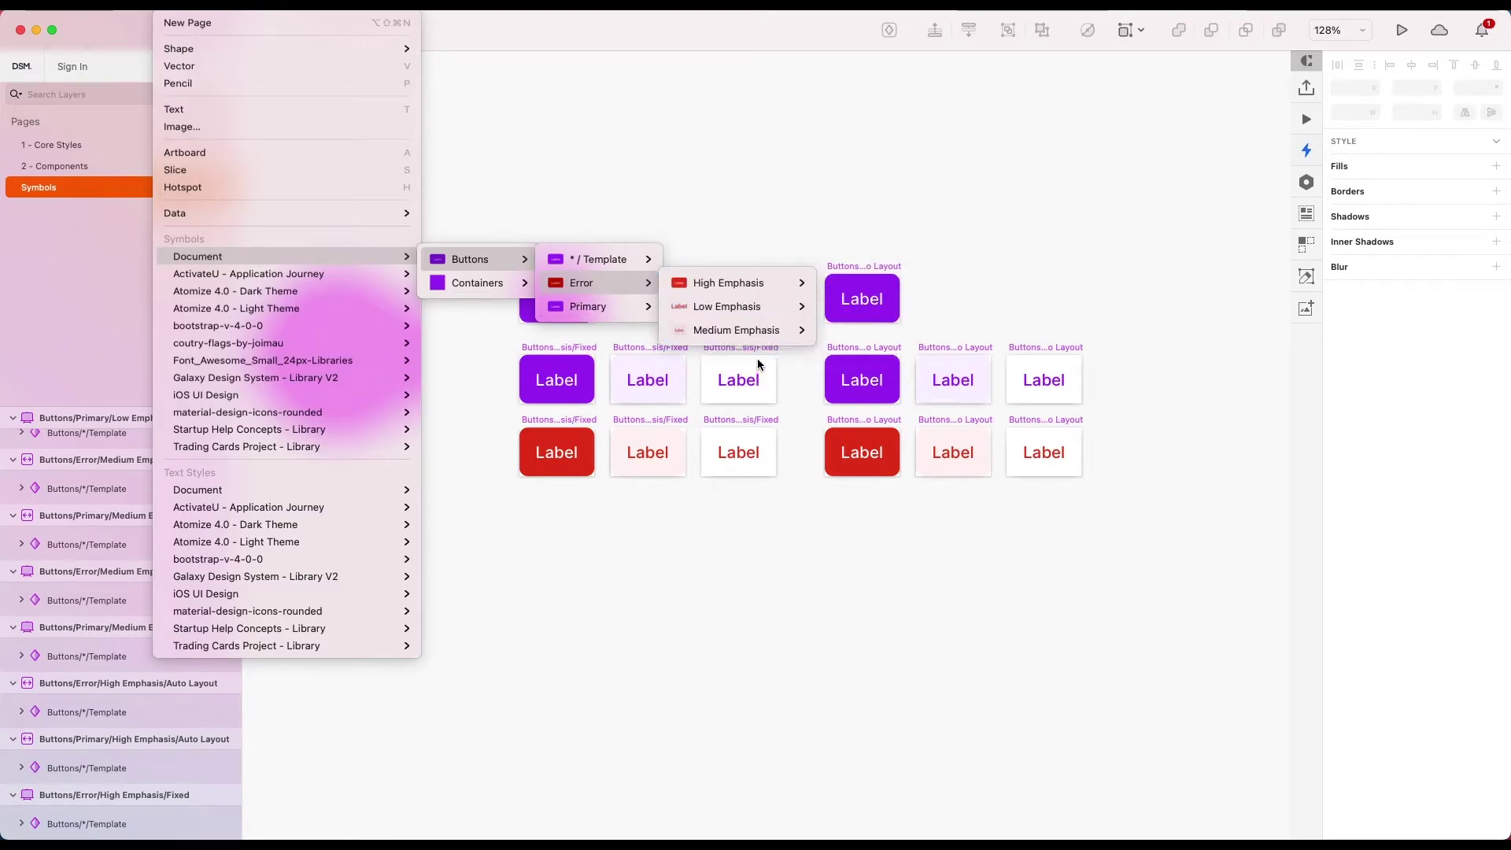
{"action": "left_click", "coordinate": [691, 585]}
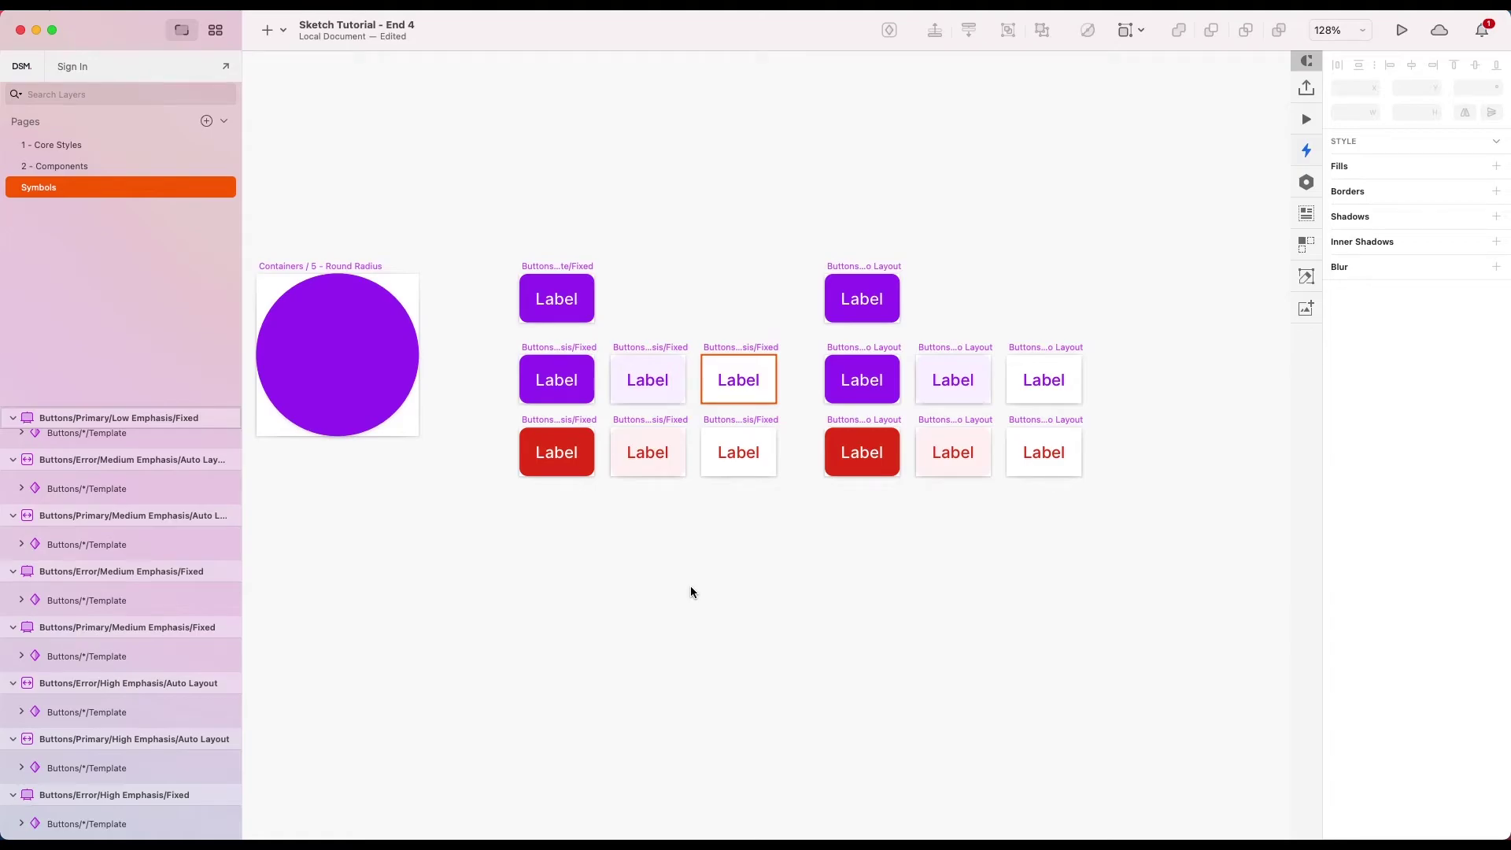
{"action": "scroll", "coordinate": [691, 592], "scroll_direction": "down", "scroll_amount": 5}
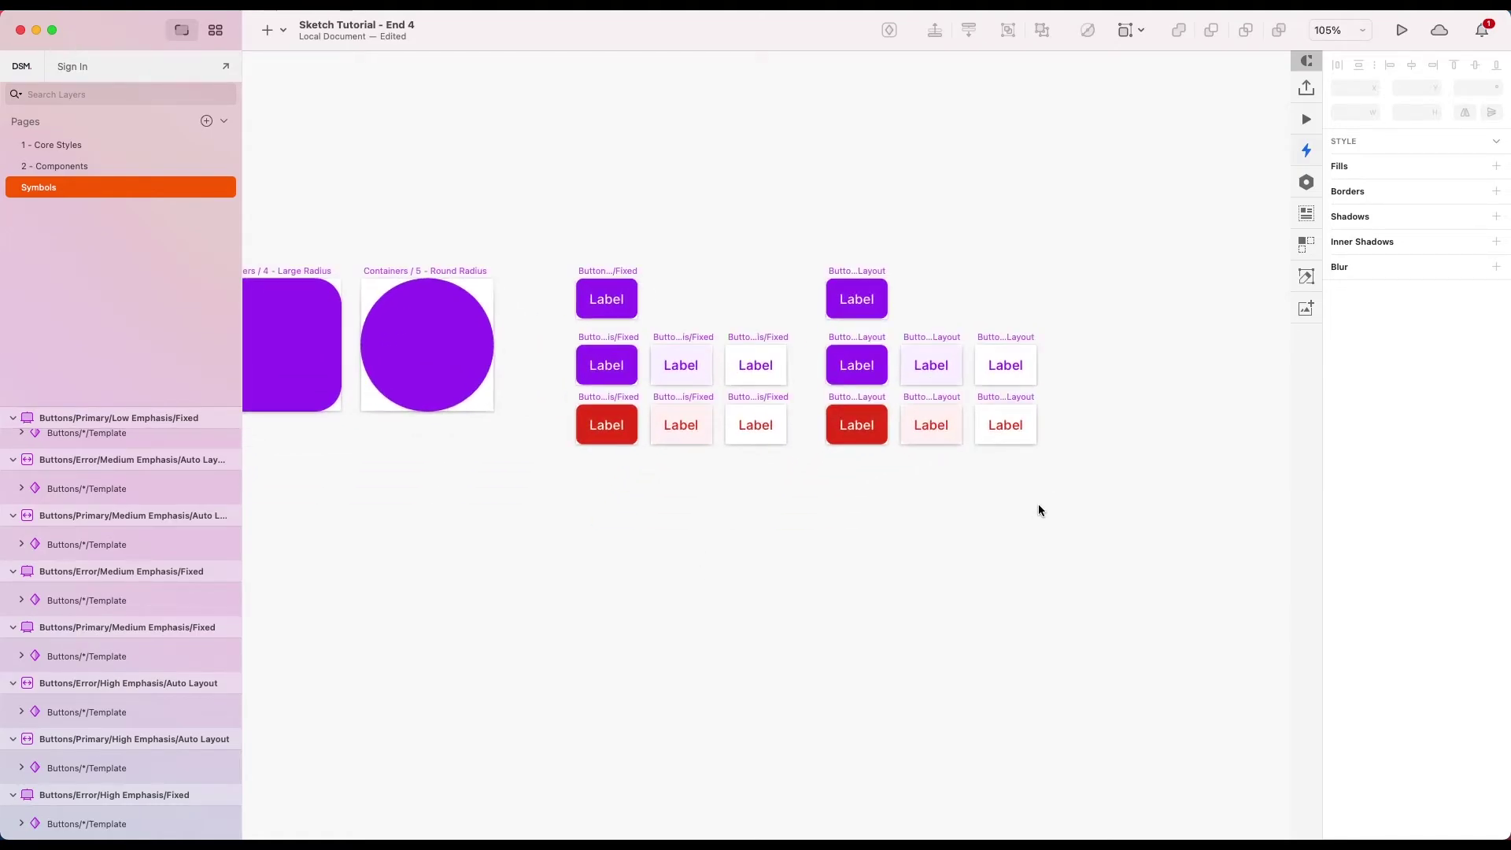
- Duplicate the row of Error button symbols below itself and rename the copies with Warning in place of Error
{"action": "left_click_drag", "start_coordinate": [1037, 510], "coordinate": [658, 438]}
{"action": "key", "text": "super+d"}
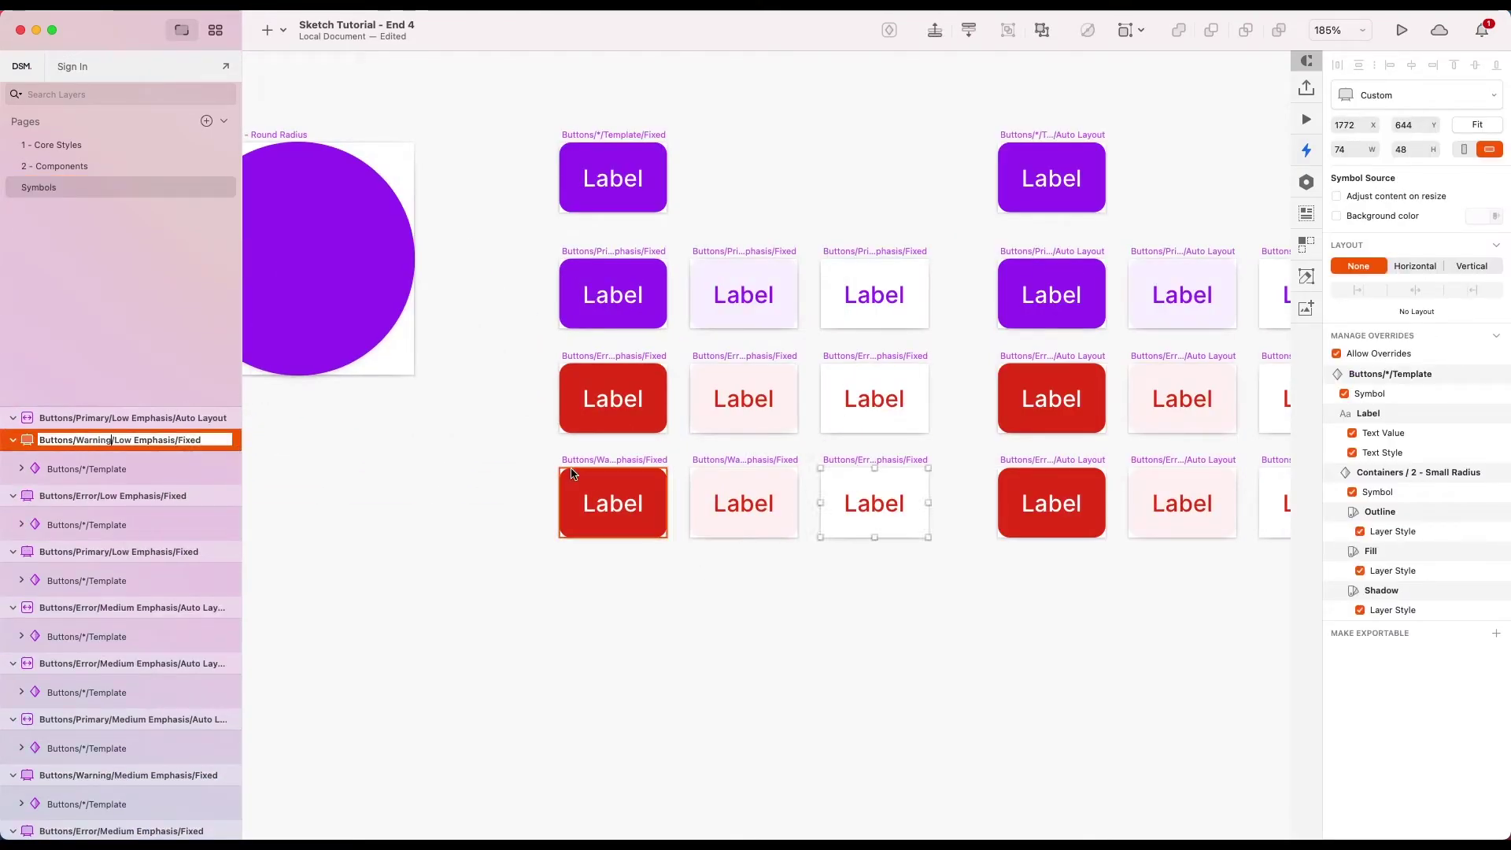
{"action": "key", "text": "Return"}
{"action": "scroll", "coordinate": [768, 331], "scroll_direction": "right", "scroll_amount": 3}
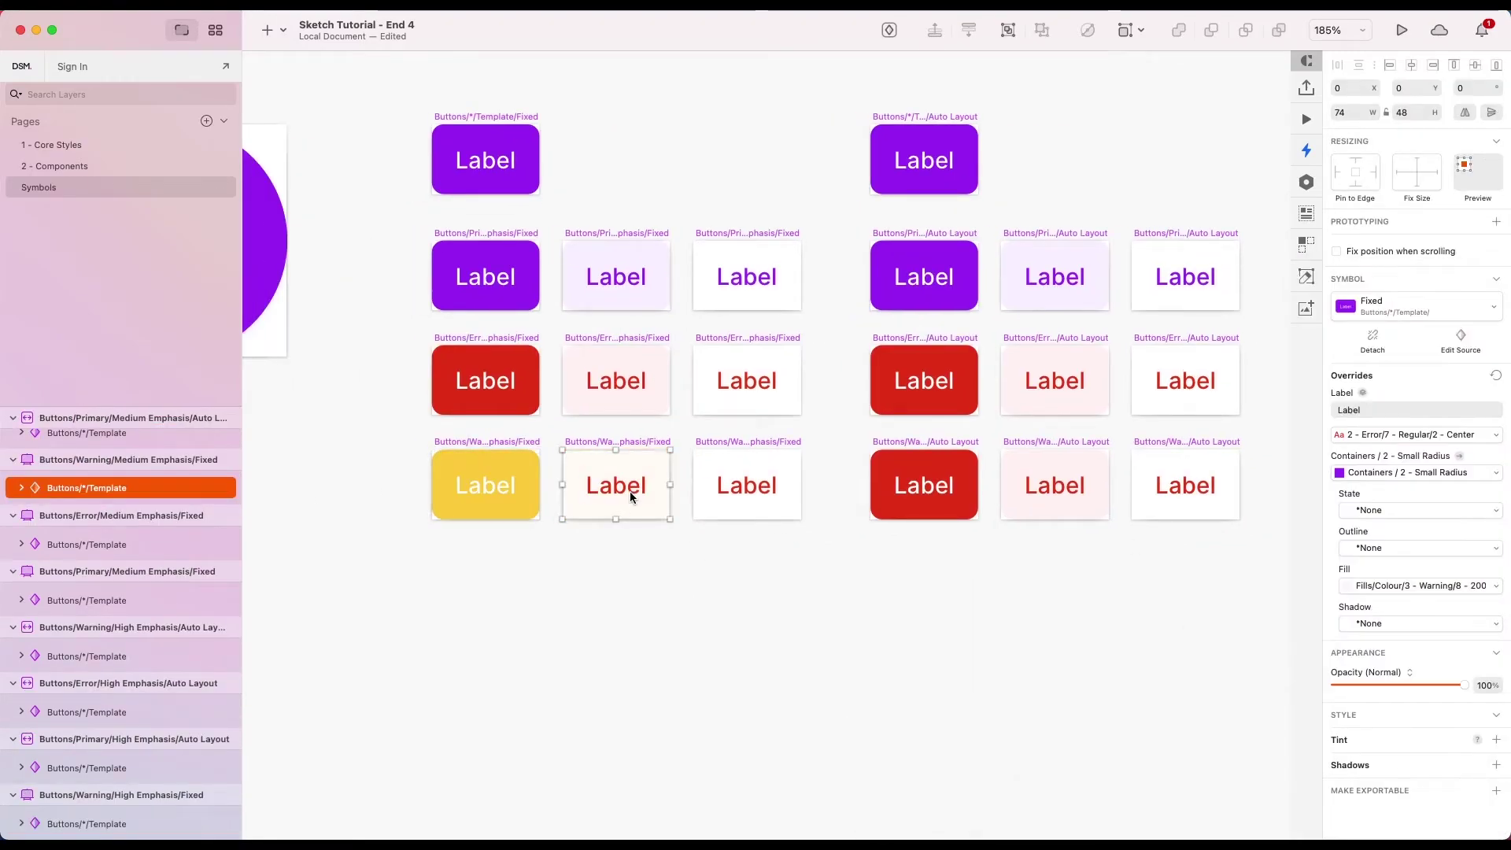
- Override the label text styles and container fills of the remaining Warning button symbols with the matching 3 - Warning styles
{"action": "left_click", "coordinate": [1415, 434]}
{"action": "scroll", "coordinate": [940, 583], "scroll_direction": "right", "scroll_amount": 3}
{"action": "left_click", "coordinate": [861, 499]}
{"action": "left_click", "coordinate": [1415, 435]}
{"action": "left_click", "coordinate": [1420, 586]}
{"action": "left_click", "coordinate": [921, 793]}
{"action": "left_click", "coordinate": [730, 498]}
{"action": "left_click", "coordinate": [1420, 586]}
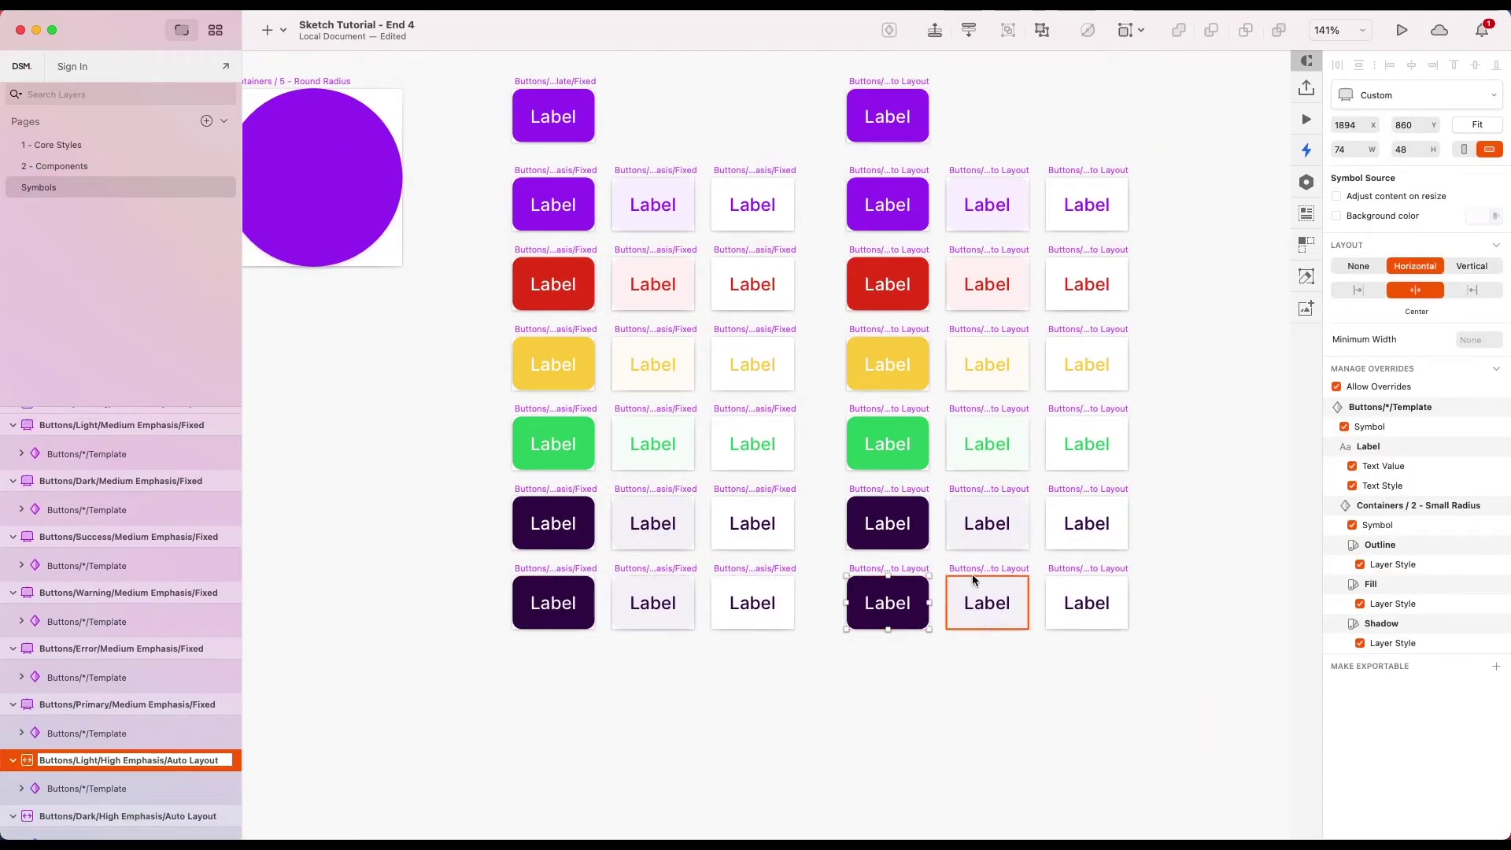
- Give the six Light button symbols a Dark colour variable background and exclude that background from export
{"action": "left_click", "coordinate": [580, 568]}
{"action": "left_click", "coordinate": [653, 569], "text": "shift"}
{"action": "left_click", "coordinate": [753, 569], "text": "shift"}
{"action": "left_click", "coordinate": [888, 568], "text": "shift"}
{"action": "left_click", "coordinate": [987, 568], "text": "shift"}
{"action": "left_click", "coordinate": [1067, 570], "text": "shift"}
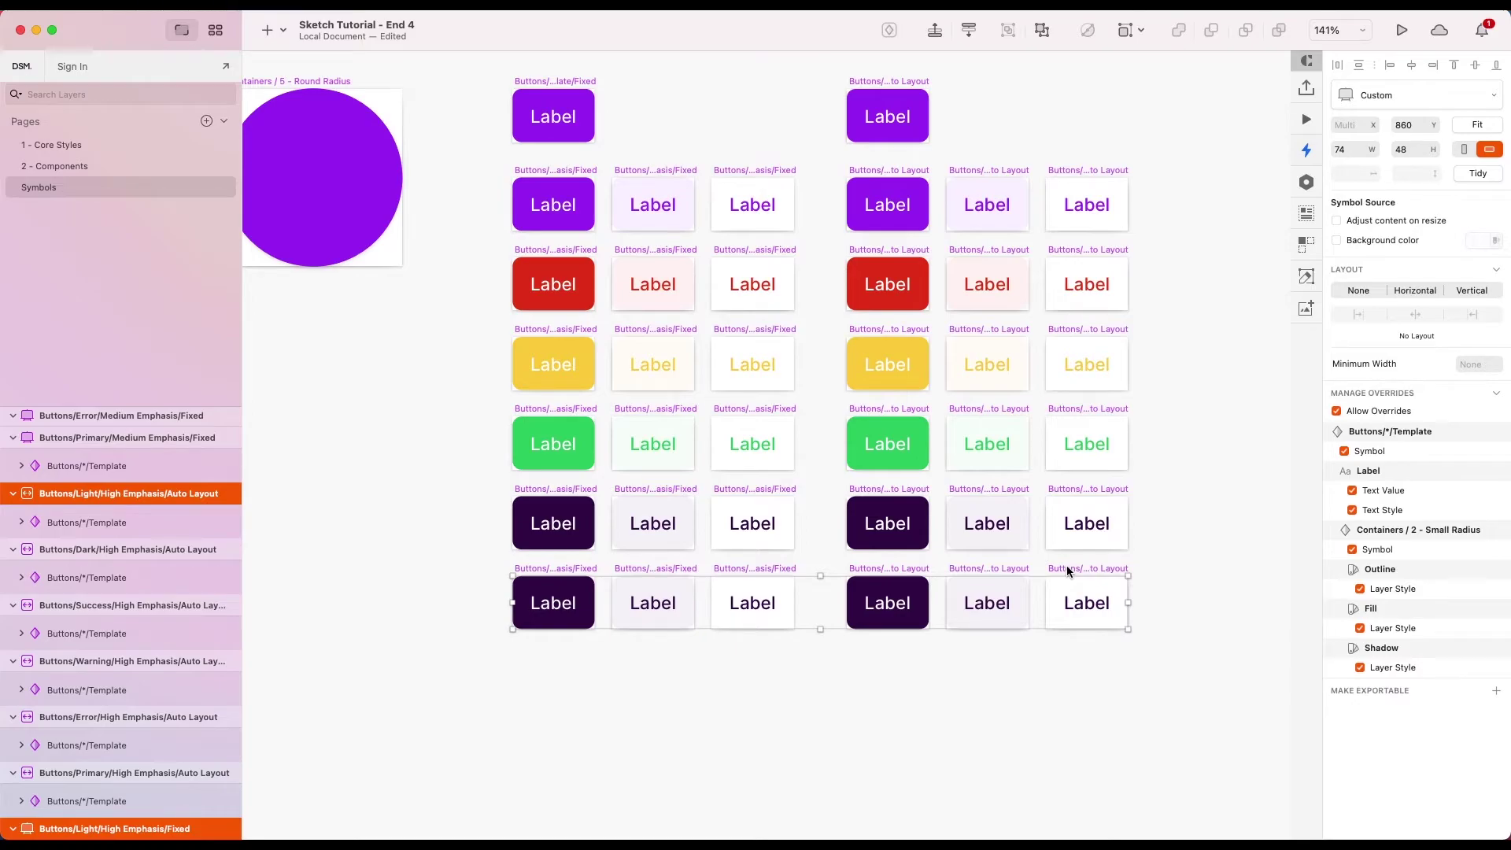
{"action": "left_click", "coordinate": [1338, 241]}
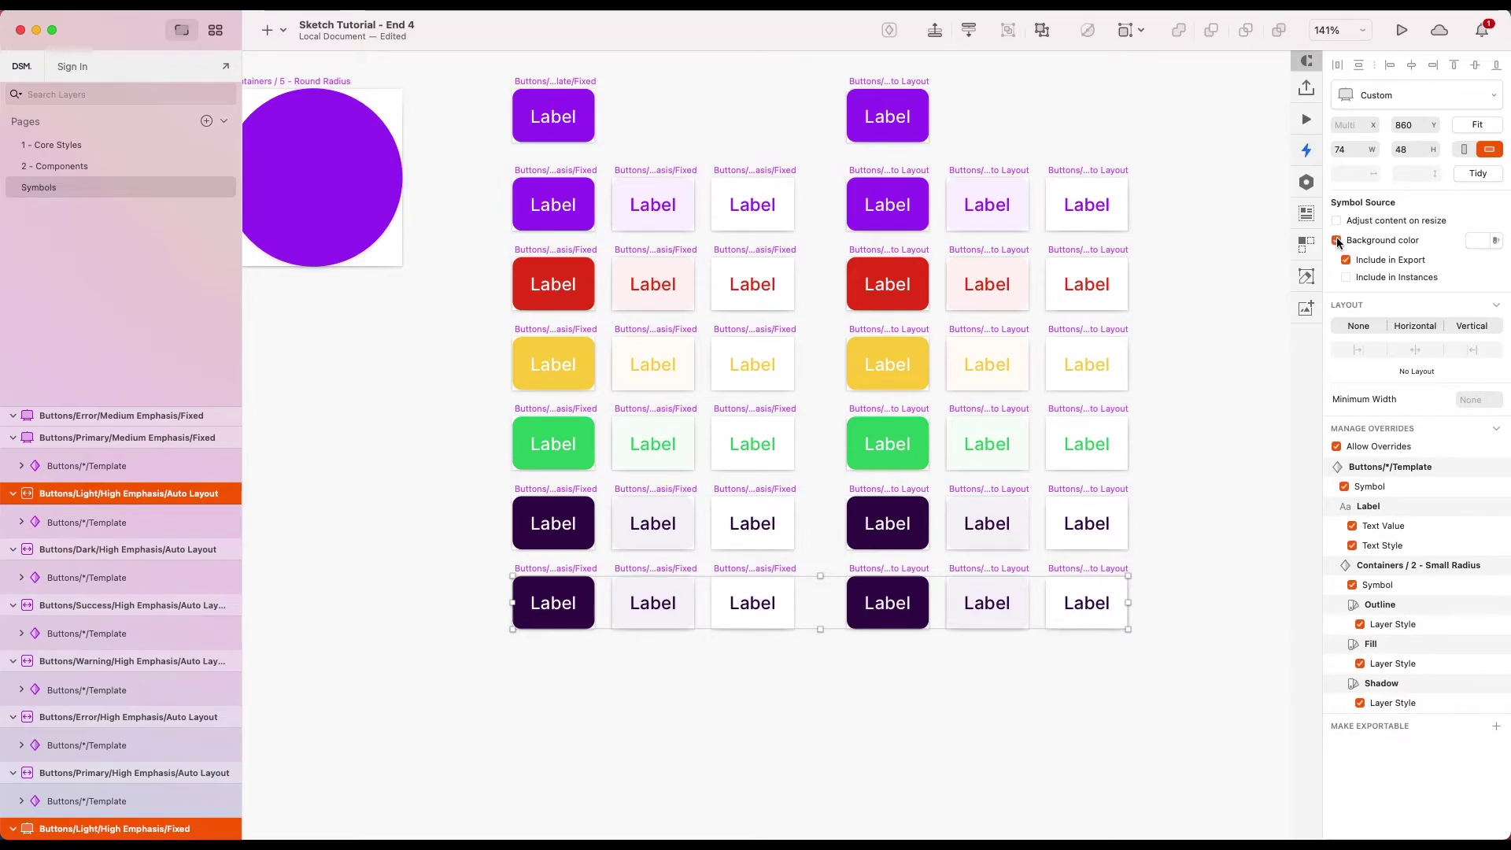
{"action": "left_click", "coordinate": [1478, 243]}
{"action": "left_click", "coordinate": [1383, 524]}
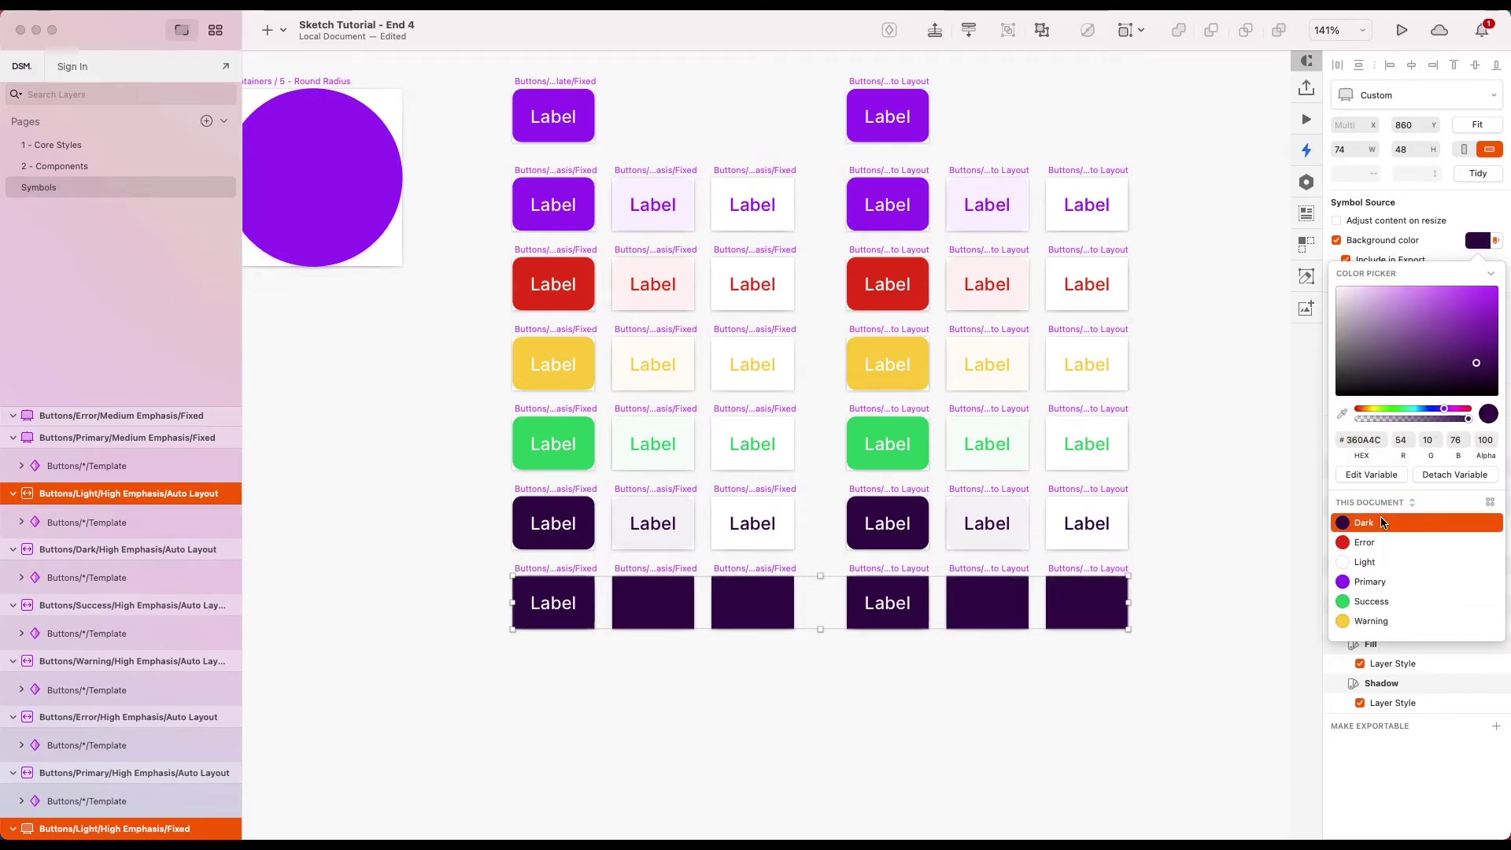
{"action": "left_click", "coordinate": [1382, 254]}
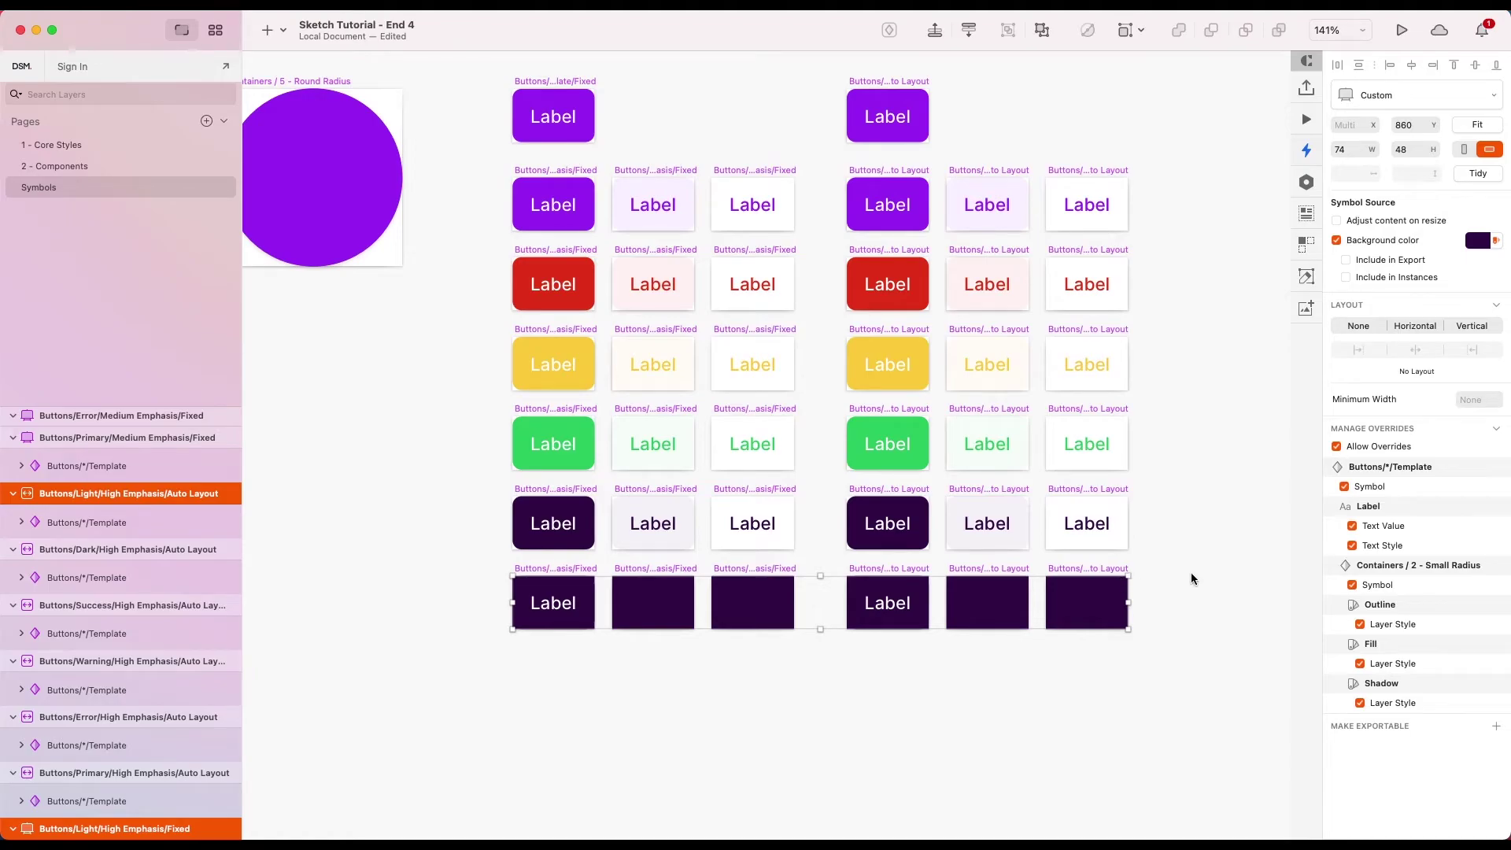
- Override the high emphasis Fixed Light button with a 6 - Light fill and a centred 5 - Dark label text style
{"action": "left_click", "coordinate": [574, 621]}
{"action": "left_click", "coordinate": [1390, 585]}
{"action": "mouse_move", "coordinate": [1376, 642]}
{"action": "mouse_move", "coordinate": [1221, 675]}
{"action": "mouse_move", "coordinate": [1124, 675]}
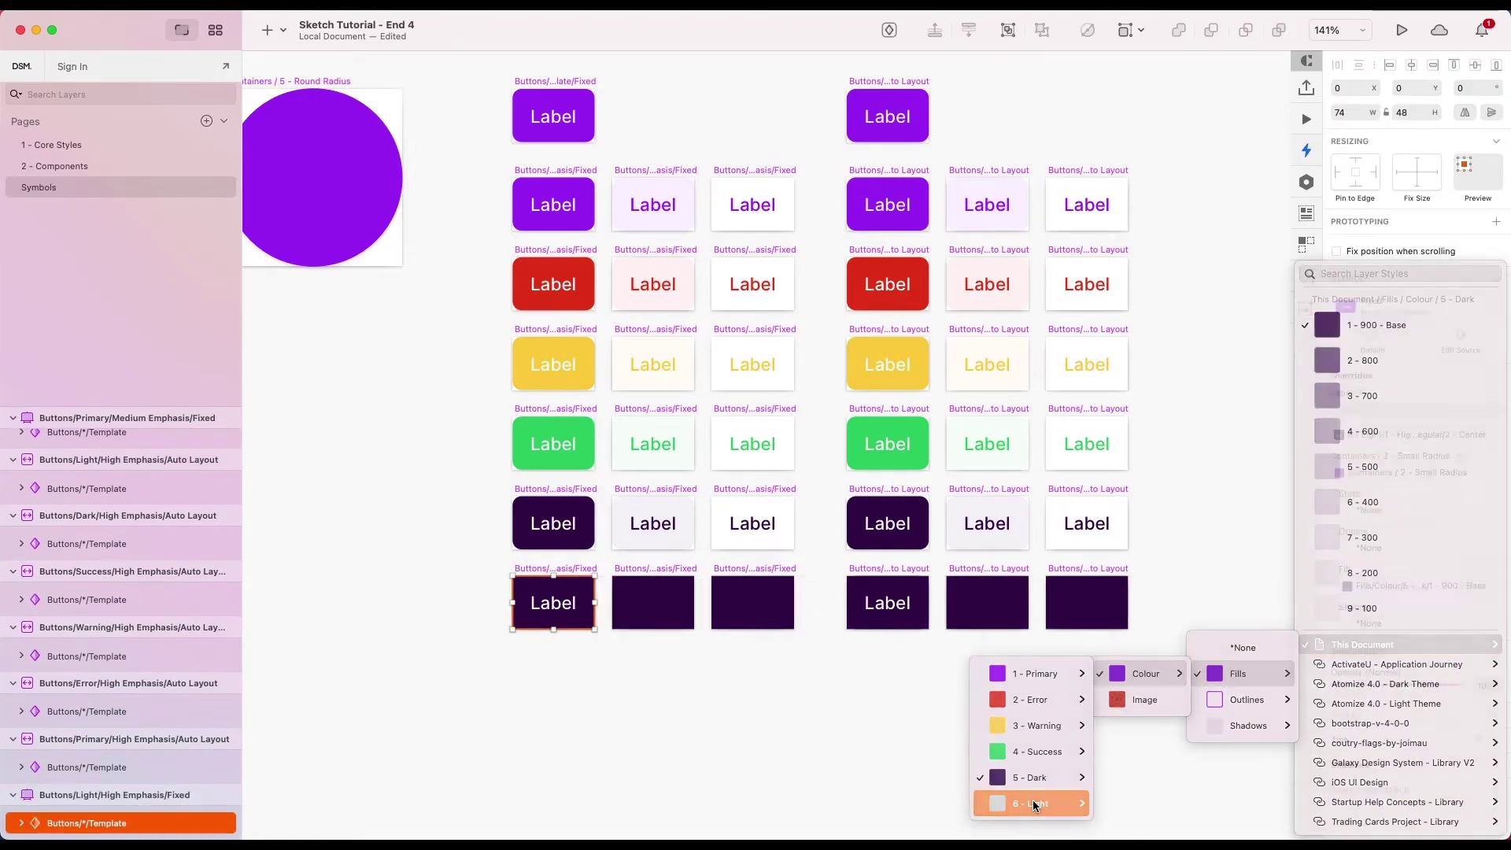
{"action": "left_click", "coordinate": [1032, 804]}
{"action": "left_click", "coordinate": [1389, 437]}
{"action": "mouse_move", "coordinate": [1102, 757]}
{"action": "mouse_move", "coordinate": [886, 660]}
{"action": "left_click", "coordinate": [661, 740]}
- Set the label text style of the medium and low emphasis Fixed Light buttons to the centred 6 - Light style
{"action": "left_click", "coordinate": [668, 614]}
{"action": "left_click", "coordinate": [747, 606], "text": "shift"}
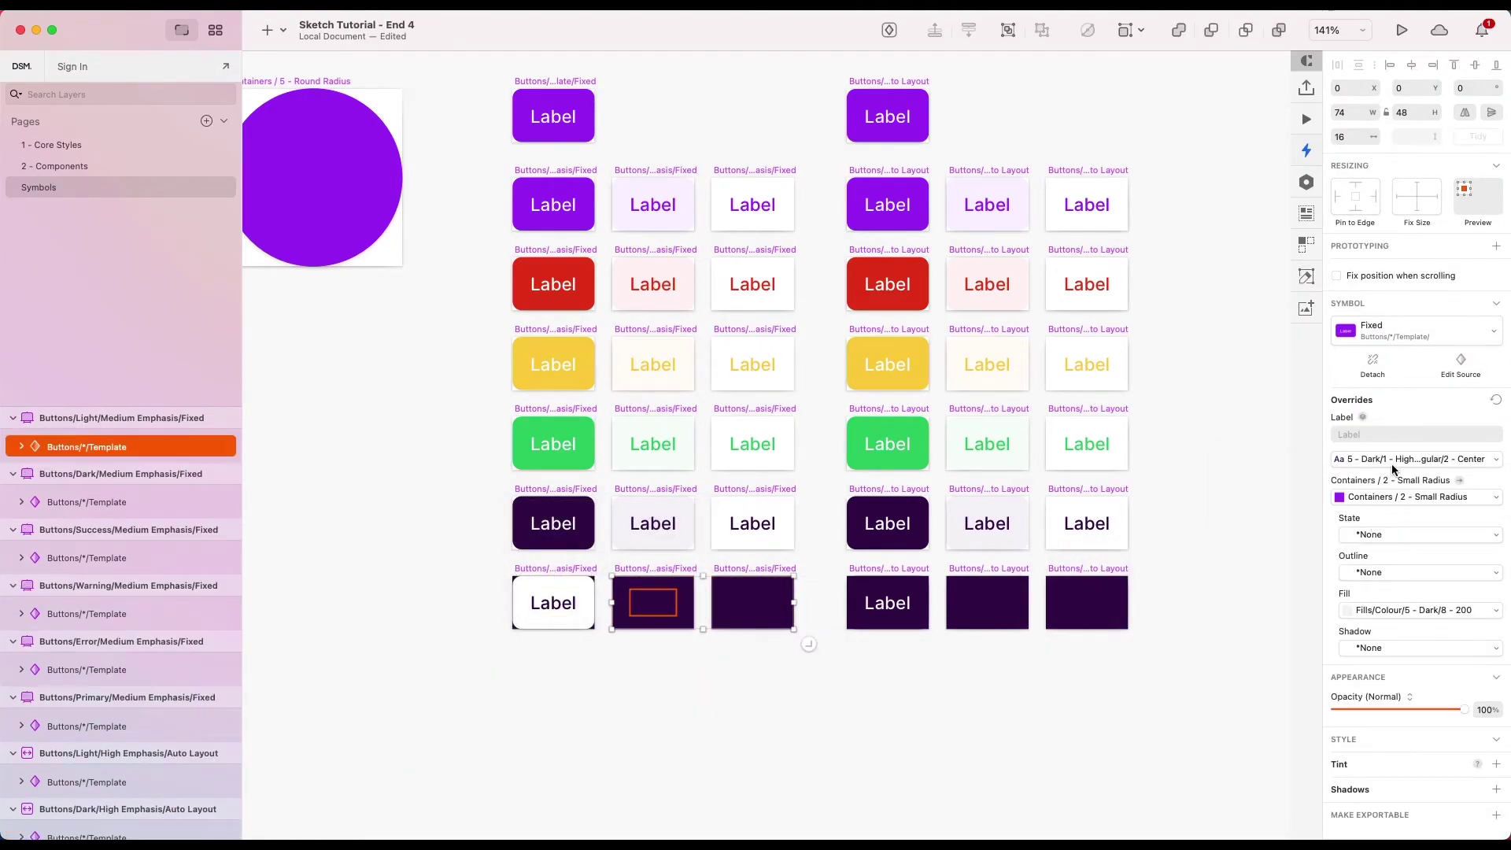
{"action": "left_click", "coordinate": [1393, 463]}
{"action": "mouse_move", "coordinate": [1099, 756]}
{"action": "mouse_move", "coordinate": [1098, 801]}
{"action": "mouse_move", "coordinate": [866, 663]}
{"action": "mouse_move", "coordinate": [598, 775]}
{"action": "left_click", "coordinate": [460, 782]}
{"action": "left_click", "coordinate": [629, 692]}
- Override the fill of the medium emphasis Fixed Light button with a faint 6 - Light colour style
{"action": "left_click", "coordinate": [665, 620]}
{"action": "left_click", "coordinate": [1377, 586]}
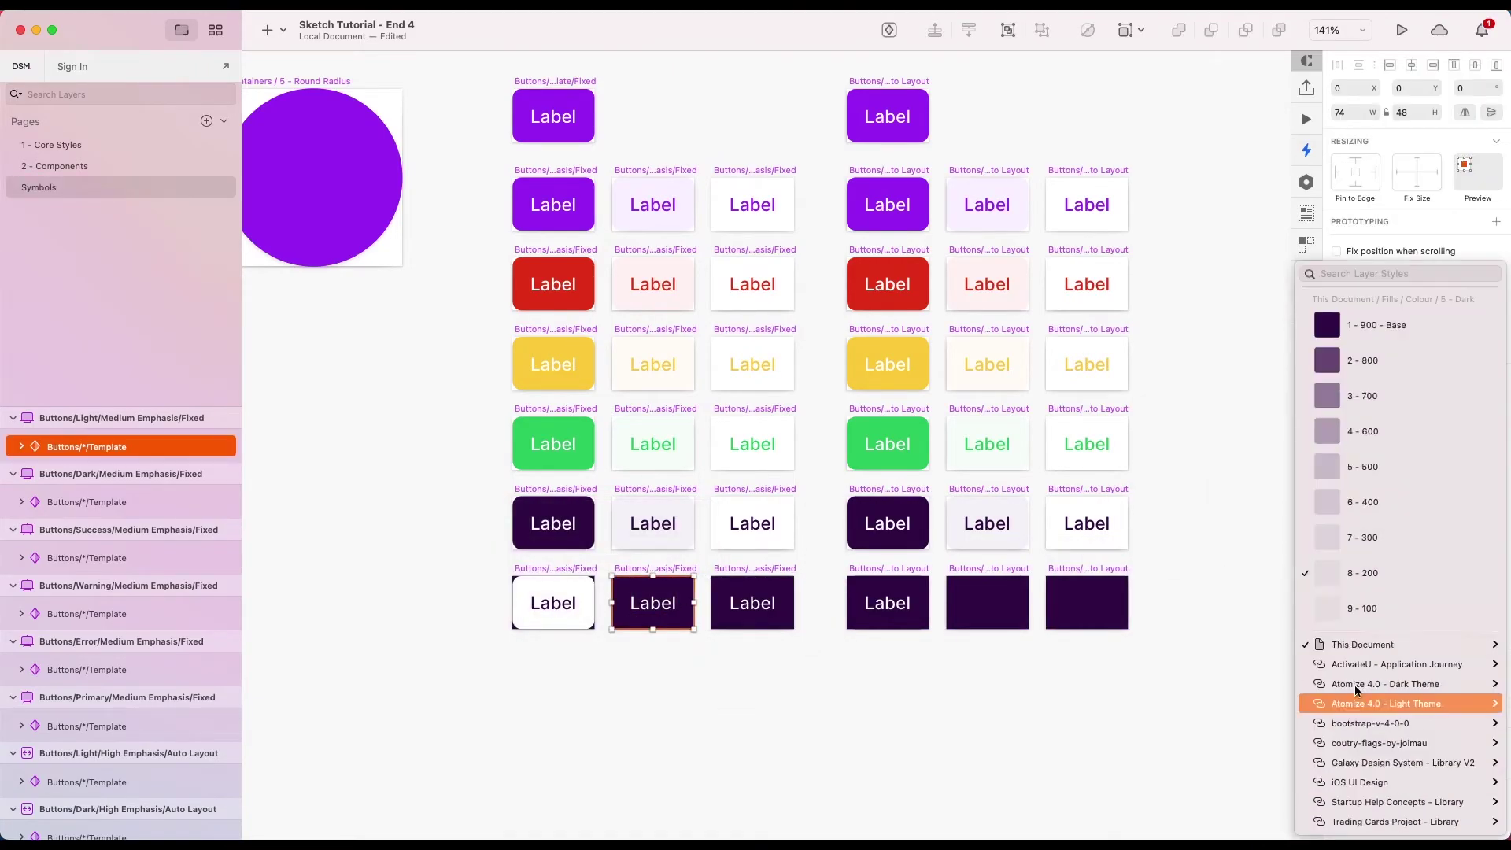
{"action": "mouse_move", "coordinate": [1032, 807]}
{"action": "left_click", "coordinate": [922, 793]}
{"action": "left_click", "coordinate": [905, 692]}
- Override the high emphasis Auto Layout Light button with a 6 - Light fill and a centred 5 - Dark label text style
{"action": "scroll", "coordinate": [935, 630], "scroll_direction": "right", "scroll_amount": 1}
{"action": "left_click", "coordinate": [854, 606]}
{"action": "left_click", "coordinate": [1377, 586]}
{"action": "mouse_move", "coordinate": [1142, 674]}
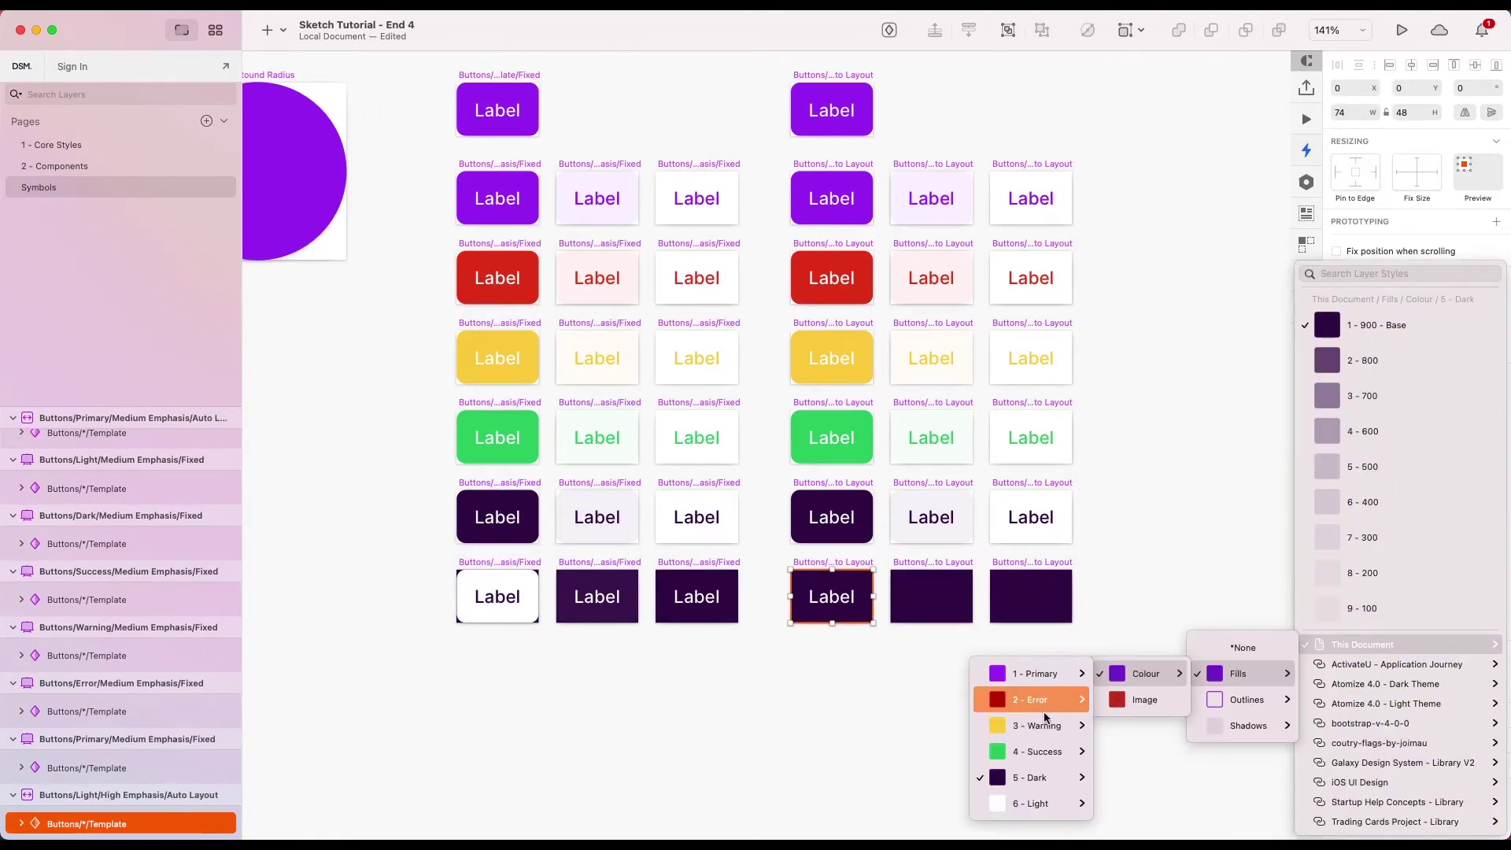
{"action": "mouse_move", "coordinate": [1032, 803]}
{"action": "left_click", "coordinate": [922, 611]}
{"action": "left_click", "coordinate": [1394, 438]}
{"action": "mouse_move", "coordinate": [1283, 610]}
{"action": "mouse_move", "coordinate": [1110, 757]}
{"action": "mouse_move", "coordinate": [874, 661]}
{"action": "mouse_move", "coordinate": [591, 775]}
{"action": "left_click", "coordinate": [470, 779]}
- Set the label text style of the medium and low emphasis Auto Layout Light buttons to the centred 6 - Light style
{"action": "left_click", "coordinate": [925, 606]}
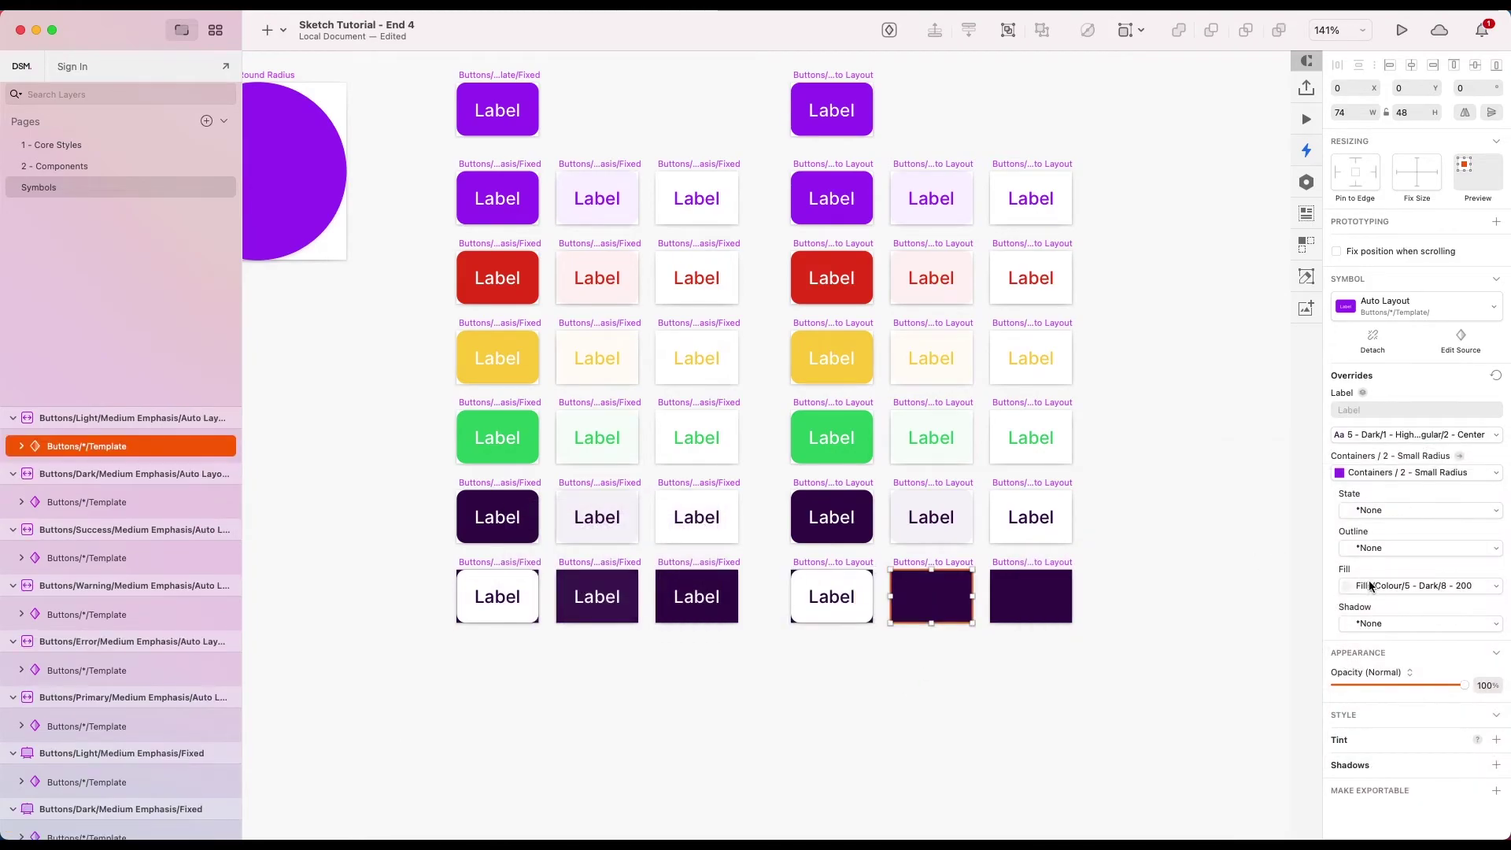
{"action": "left_click", "coordinate": [1388, 439]}
{"action": "left_click", "coordinate": [1055, 606], "text": "shift"}
{"action": "left_click", "coordinate": [1378, 461]}
{"action": "mouse_move", "coordinate": [1291, 635]}
{"action": "mouse_move", "coordinate": [1102, 805]}
{"action": "left_click", "coordinate": [470, 779]}
{"action": "left_click", "coordinate": [972, 630]}
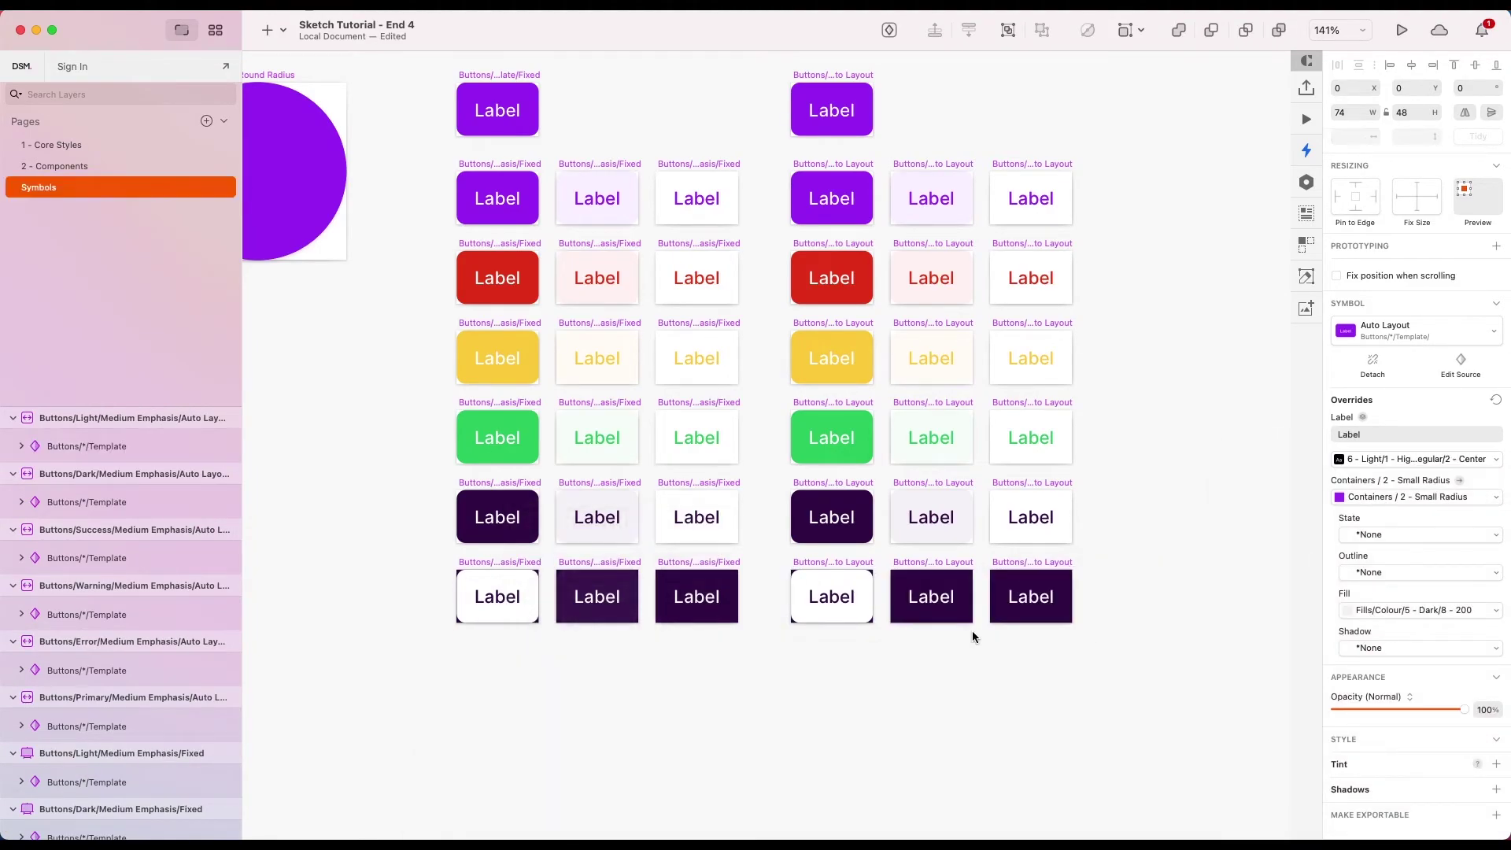
- Override the fill of the medium emphasis Auto Layout Light button with a faint 6 - Light colour style
{"action": "left_click", "coordinate": [945, 610]}
{"action": "left_click", "coordinate": [1377, 586]}
{"action": "mouse_move", "coordinate": [1362, 758]}
{"action": "mouse_move", "coordinate": [1238, 766]}
{"action": "mouse_move", "coordinate": [1142, 766]}
{"action": "mouse_move", "coordinate": [1032, 815]}
{"action": "left_click", "coordinate": [921, 793]}
{"action": "left_click", "coordinate": [984, 682]}
{"action": "scroll", "coordinate": [984, 682], "scroll_direction": "down", "scroll_amount": 3}
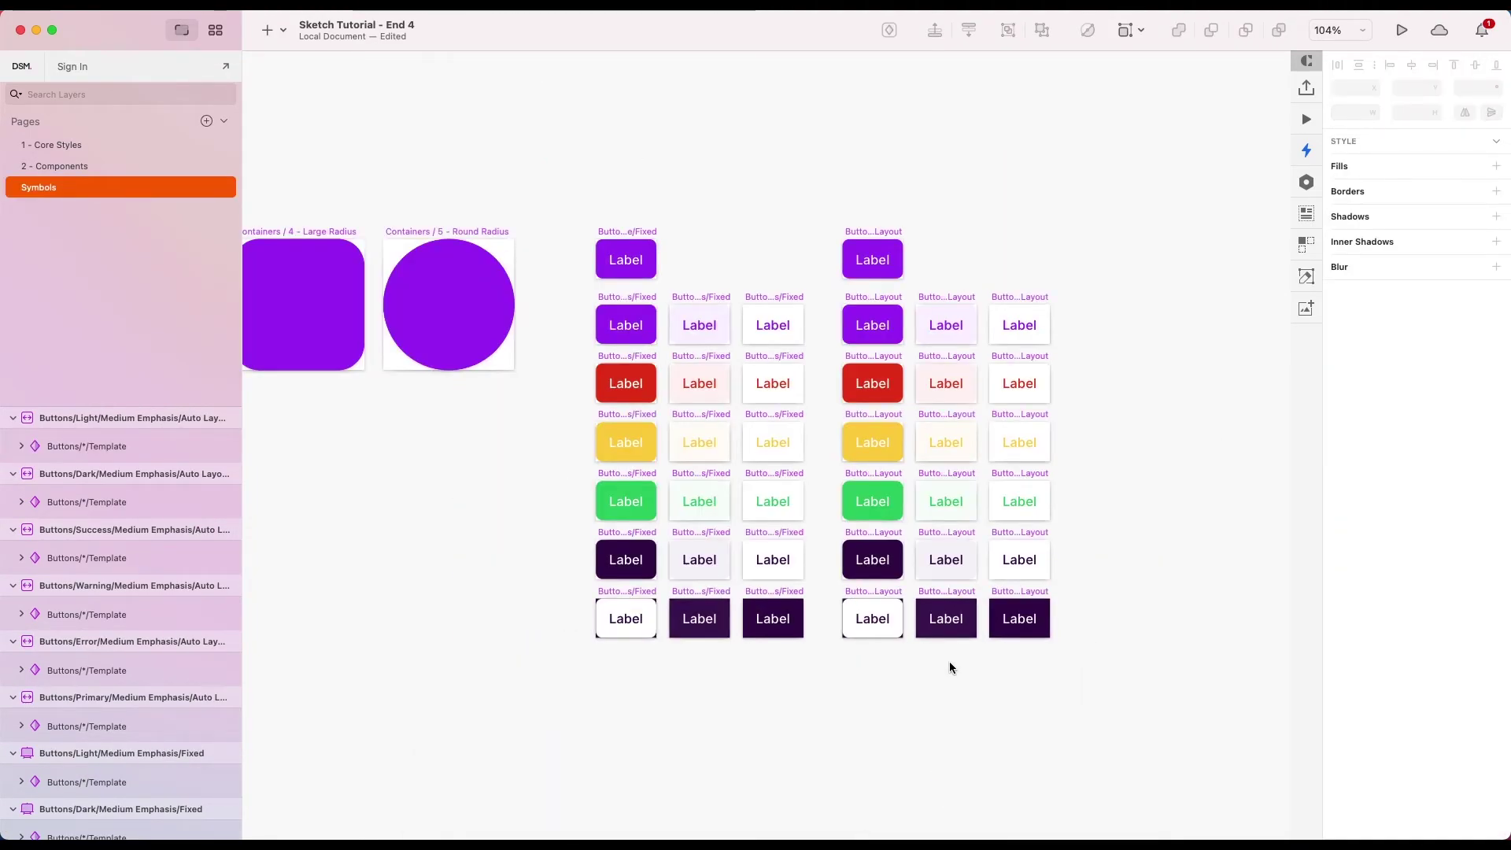
{"action": "scroll", "coordinate": [1023, 693], "scroll_direction": "up", "scroll_amount": 2}
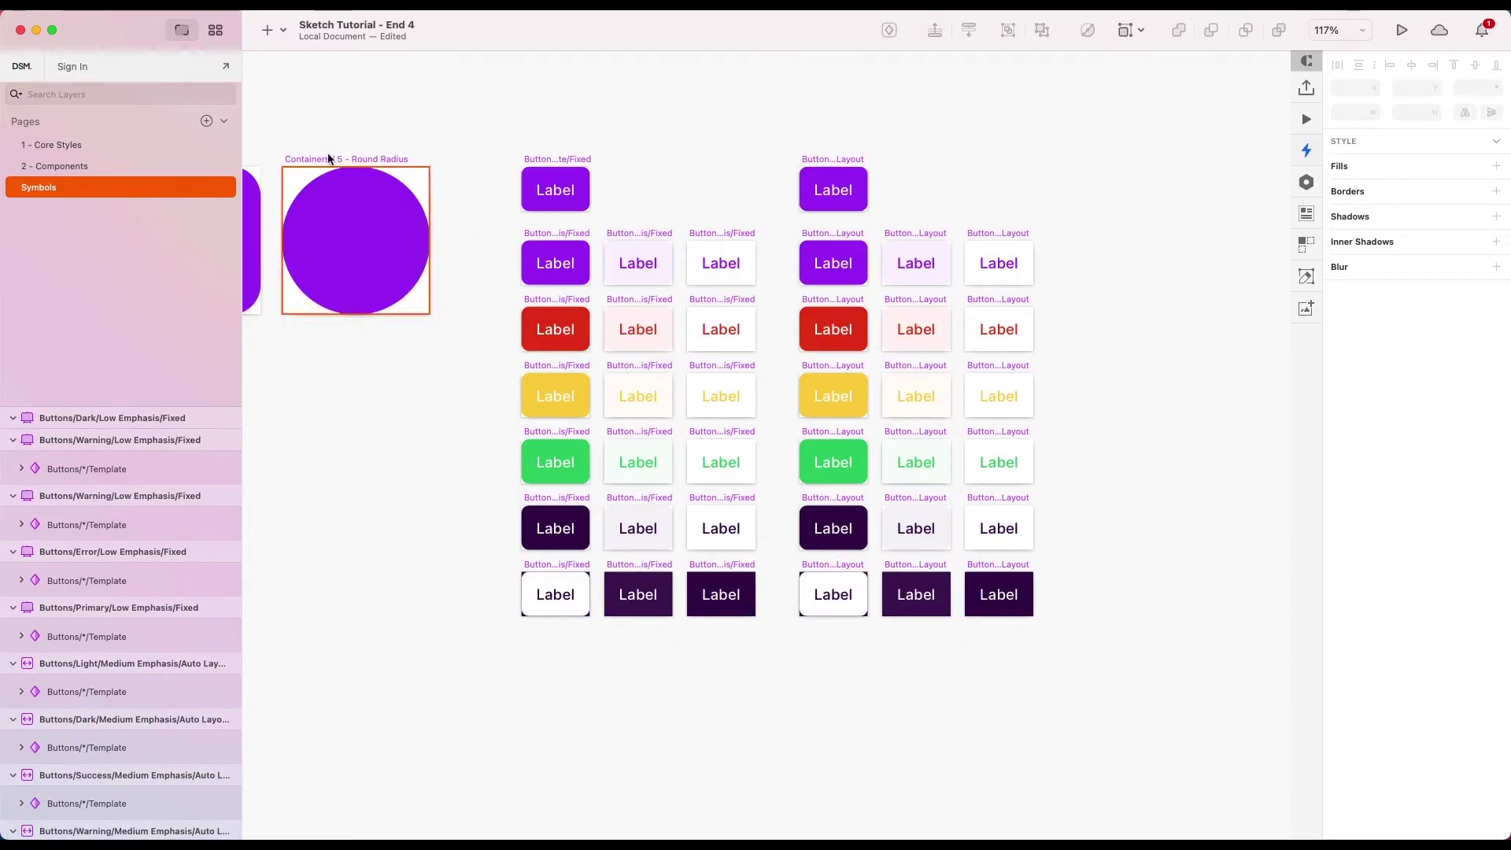
- Browse the document's insertable Buttons symbols to examine the order of the colour groups and their emphasis levels
{"action": "left_click", "coordinate": [268, 29]}
{"action": "mouse_move", "coordinate": [398, 260]}
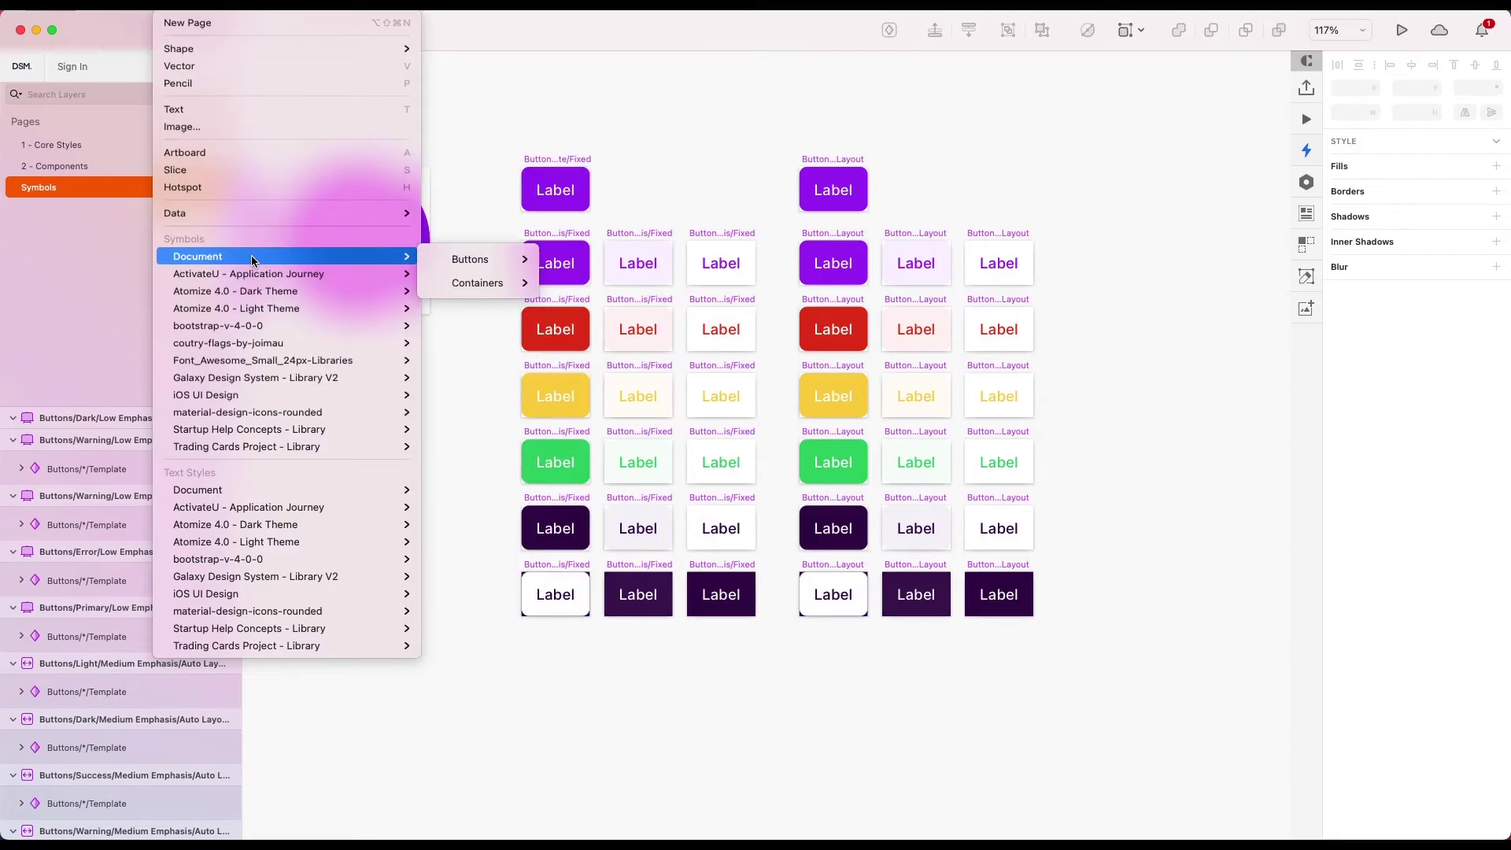
{"action": "mouse_move", "coordinate": [472, 260]}
{"action": "mouse_move", "coordinate": [592, 296]}
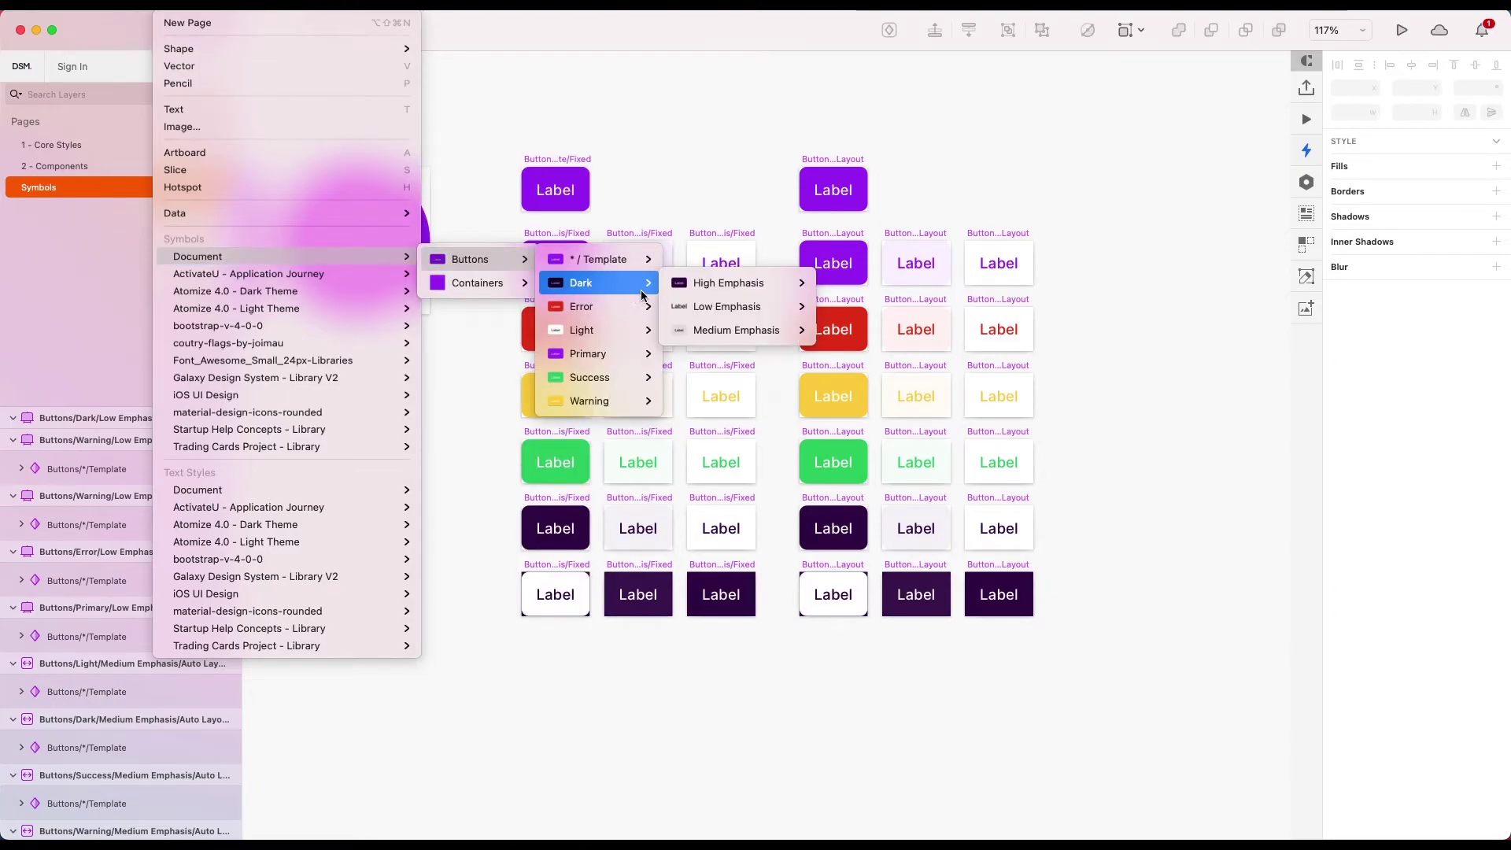
{"action": "mouse_move", "coordinate": [630, 331]}
{"action": "mouse_move", "coordinate": [685, 332]}
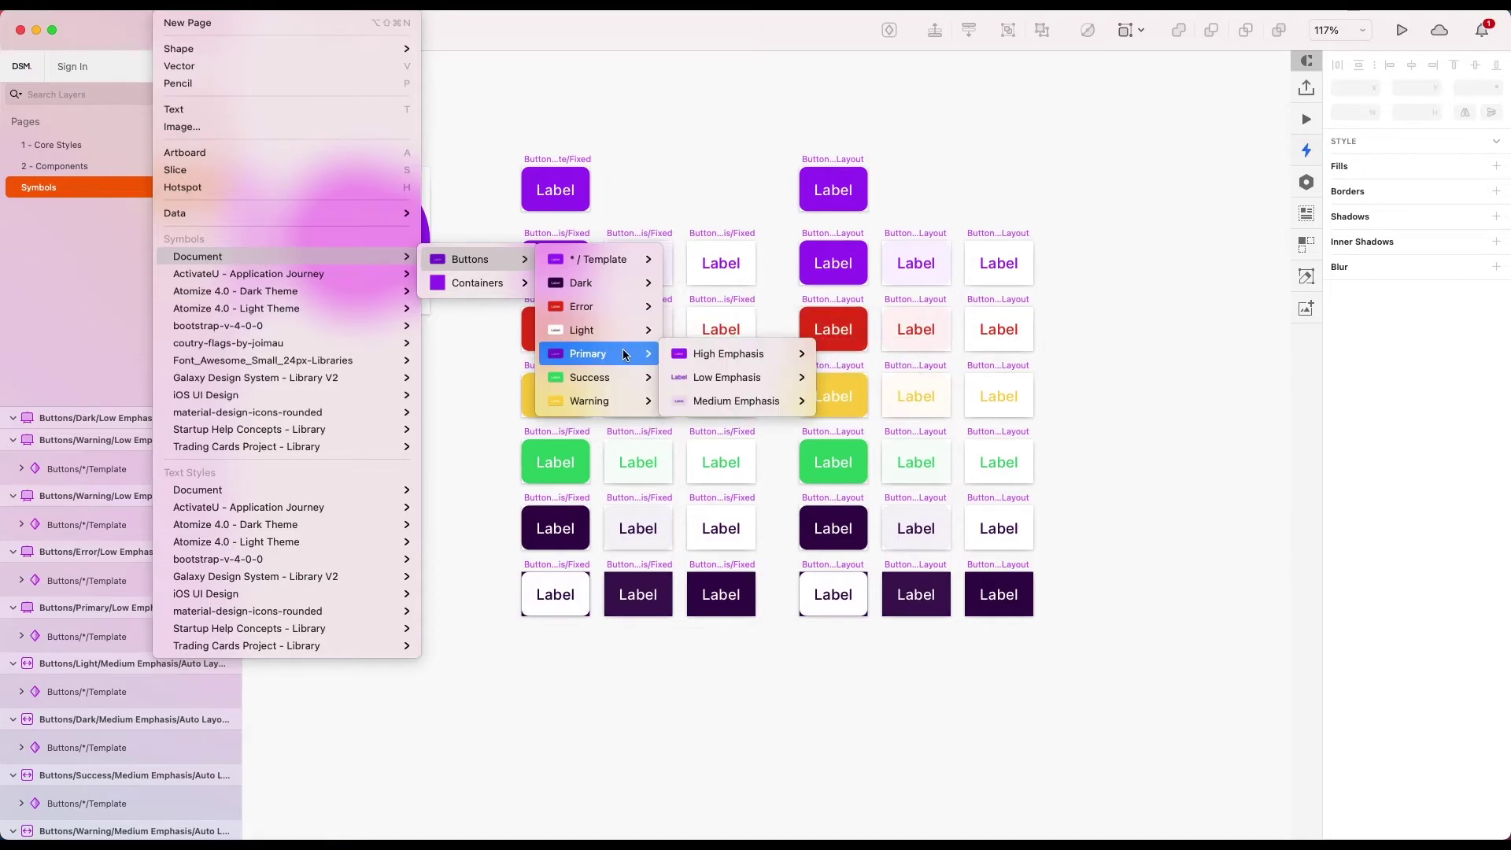
{"action": "mouse_move", "coordinate": [728, 353]}
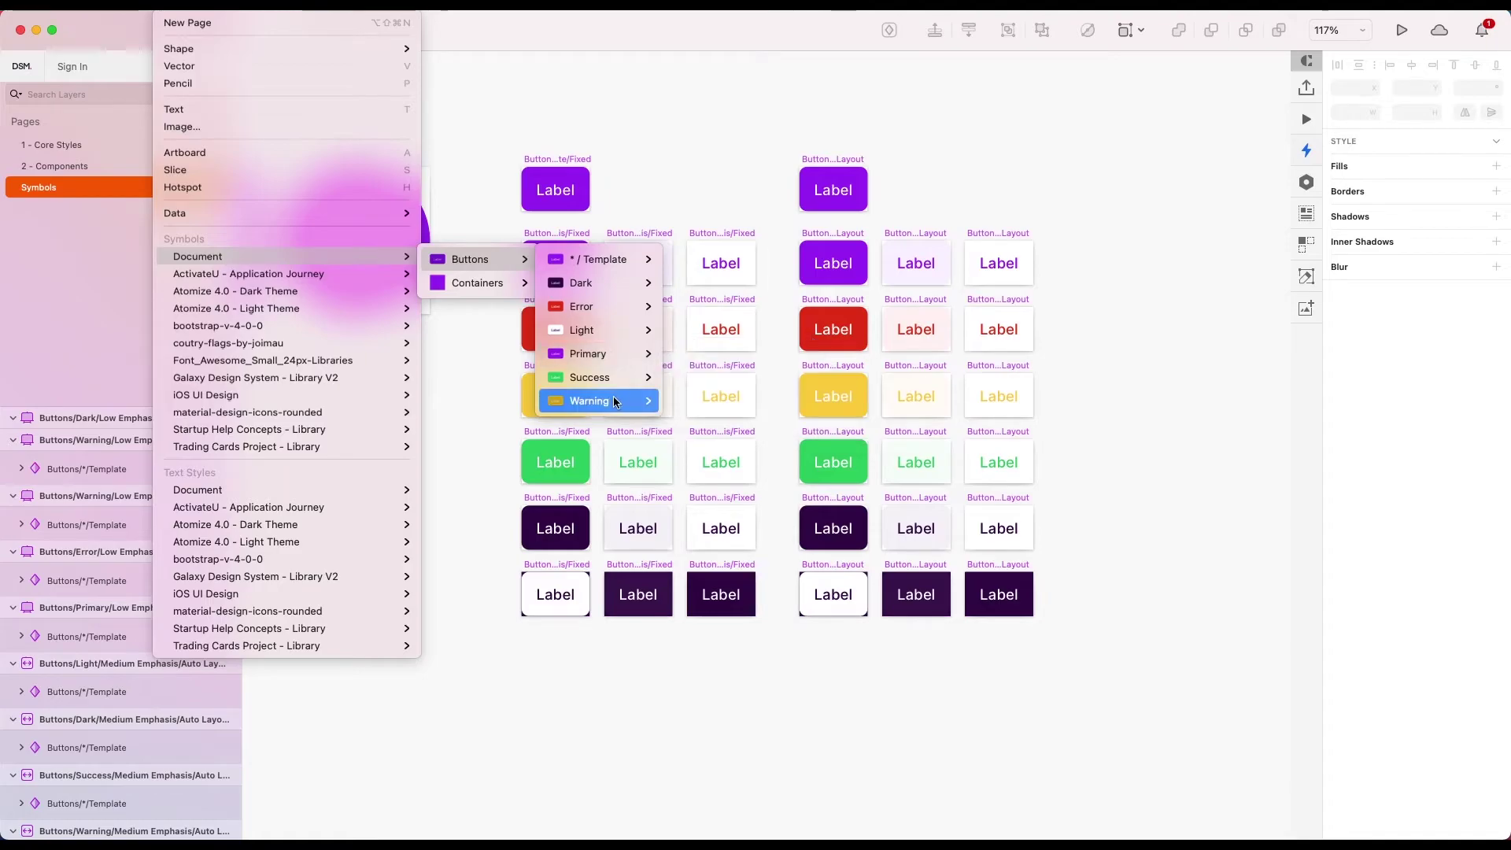
{"action": "mouse_move", "coordinate": [613, 403]}
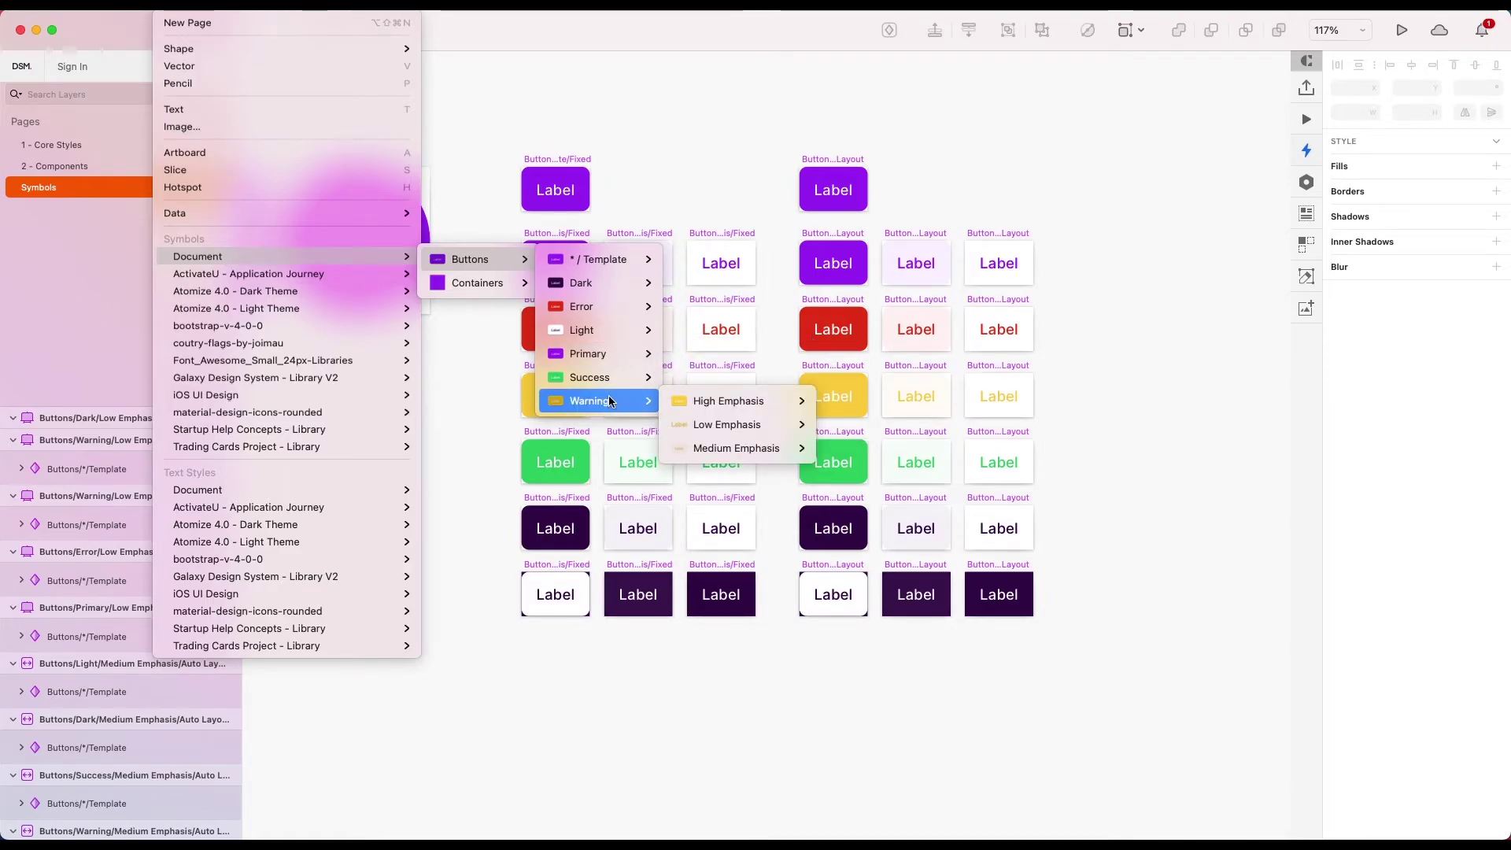
{"action": "left_click", "coordinate": [438, 118]}
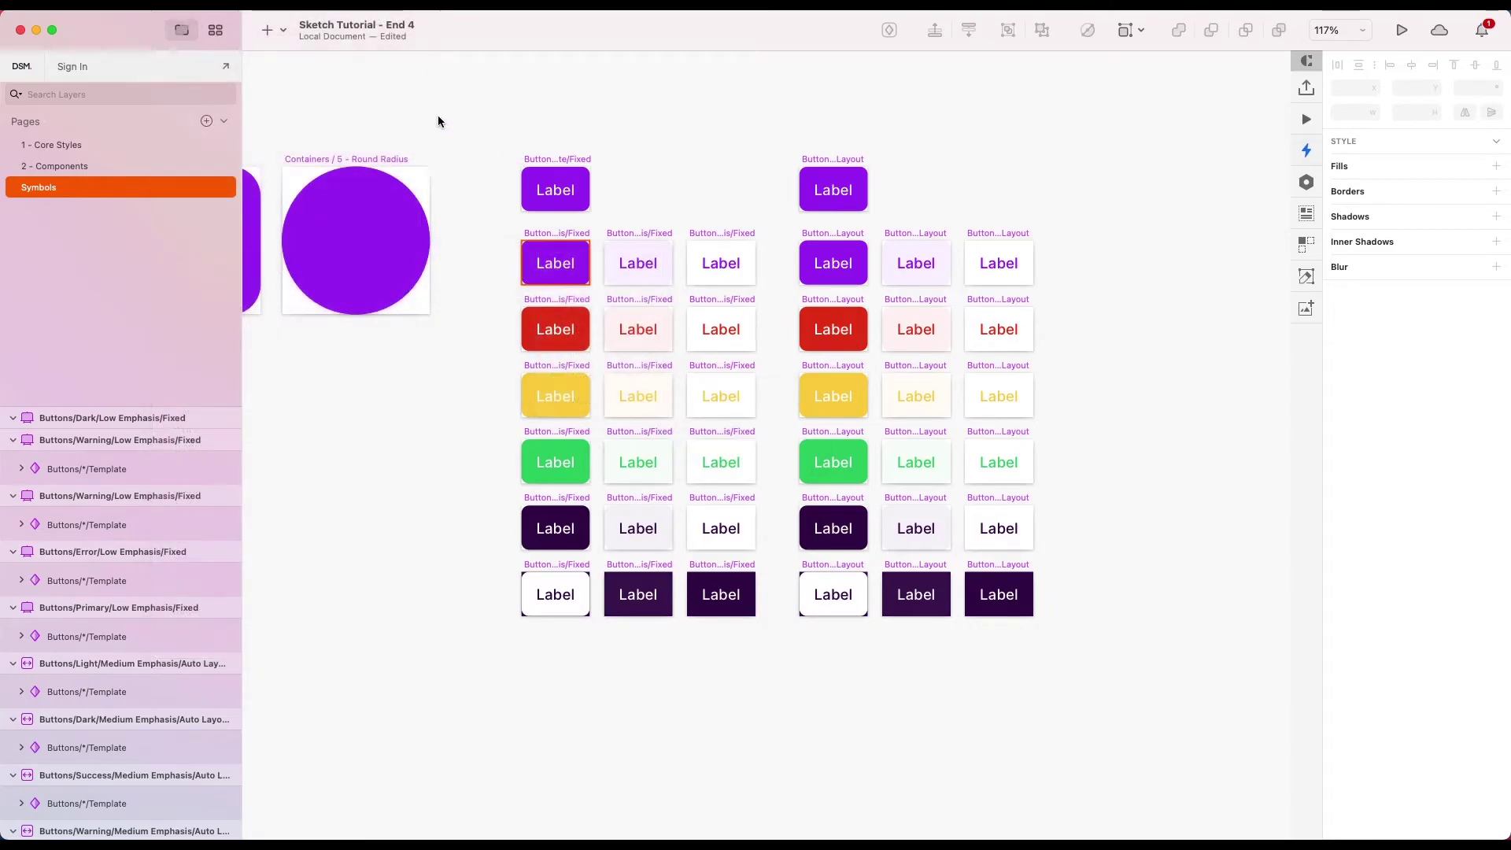
- Show the document's components and rename the Primary group inside Buttons as 1 - Primary
{"action": "left_click", "coordinate": [216, 31]}
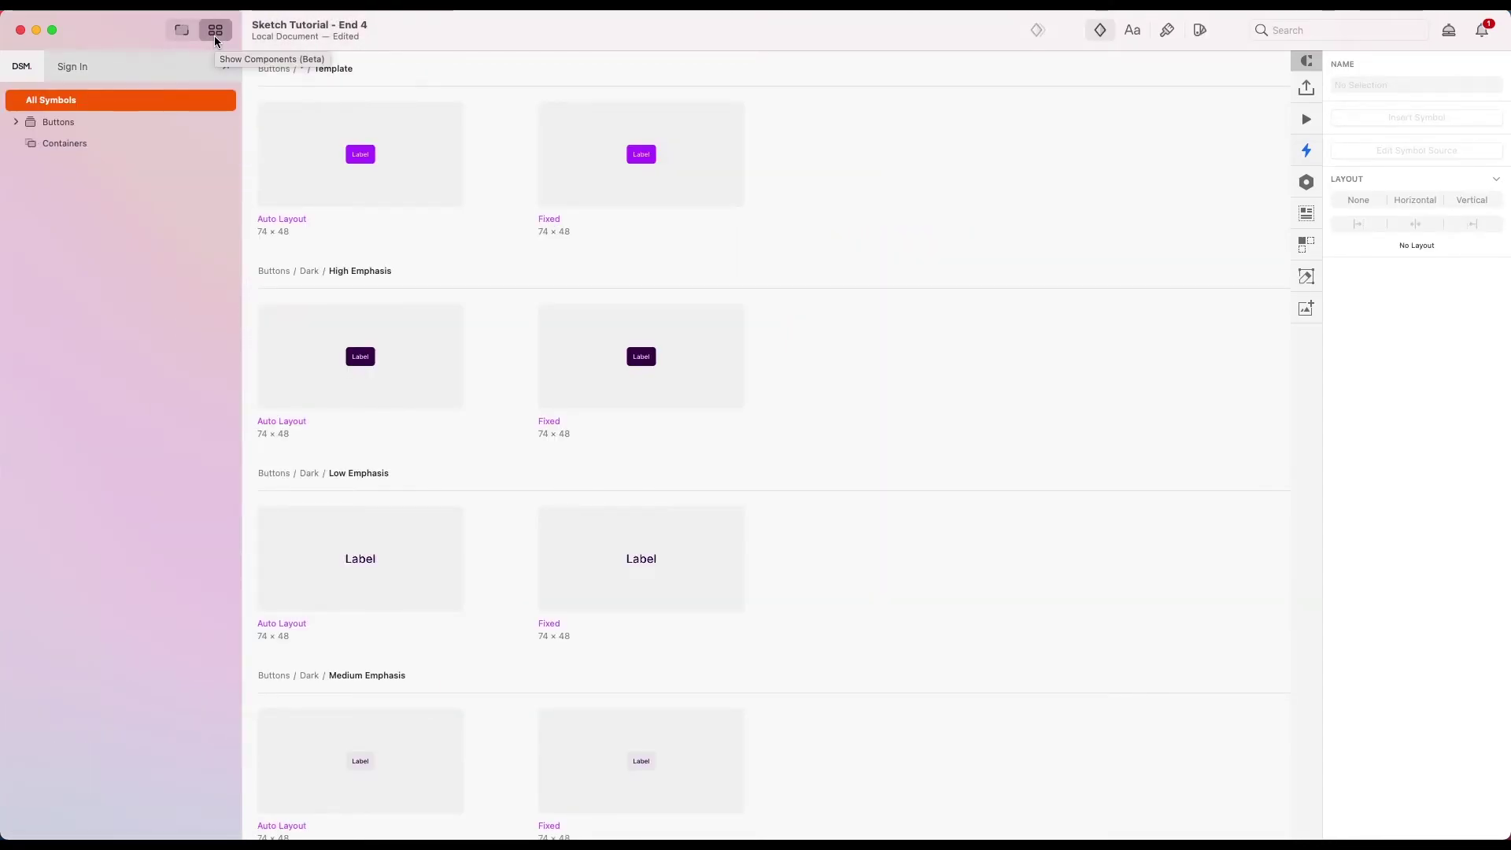
{"action": "left_click", "coordinate": [16, 122]}
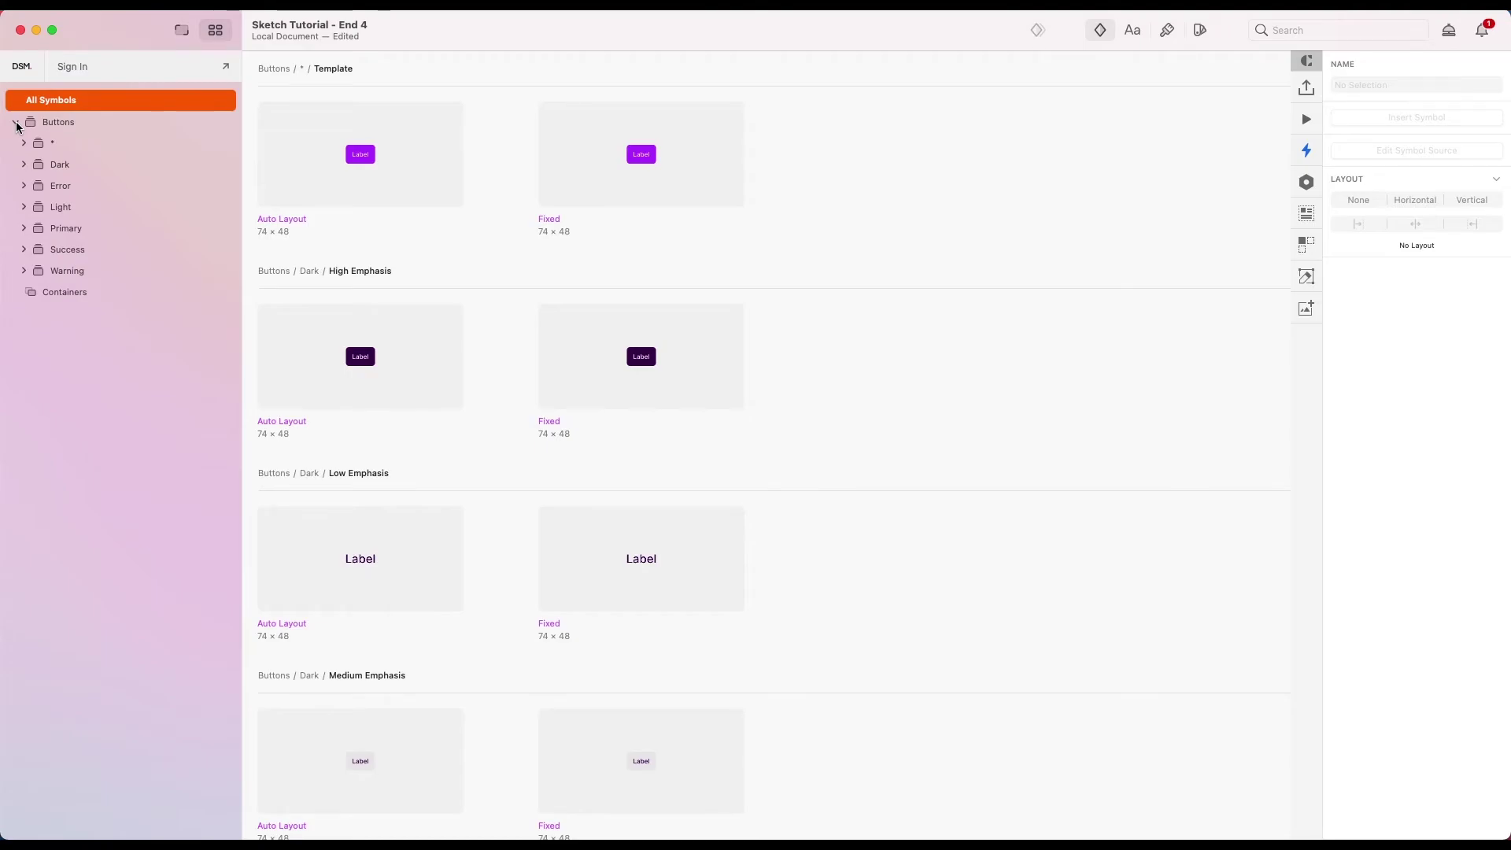
{"action": "left_click", "coordinate": [58, 230]}
{"action": "left_click", "coordinate": [59, 227]}
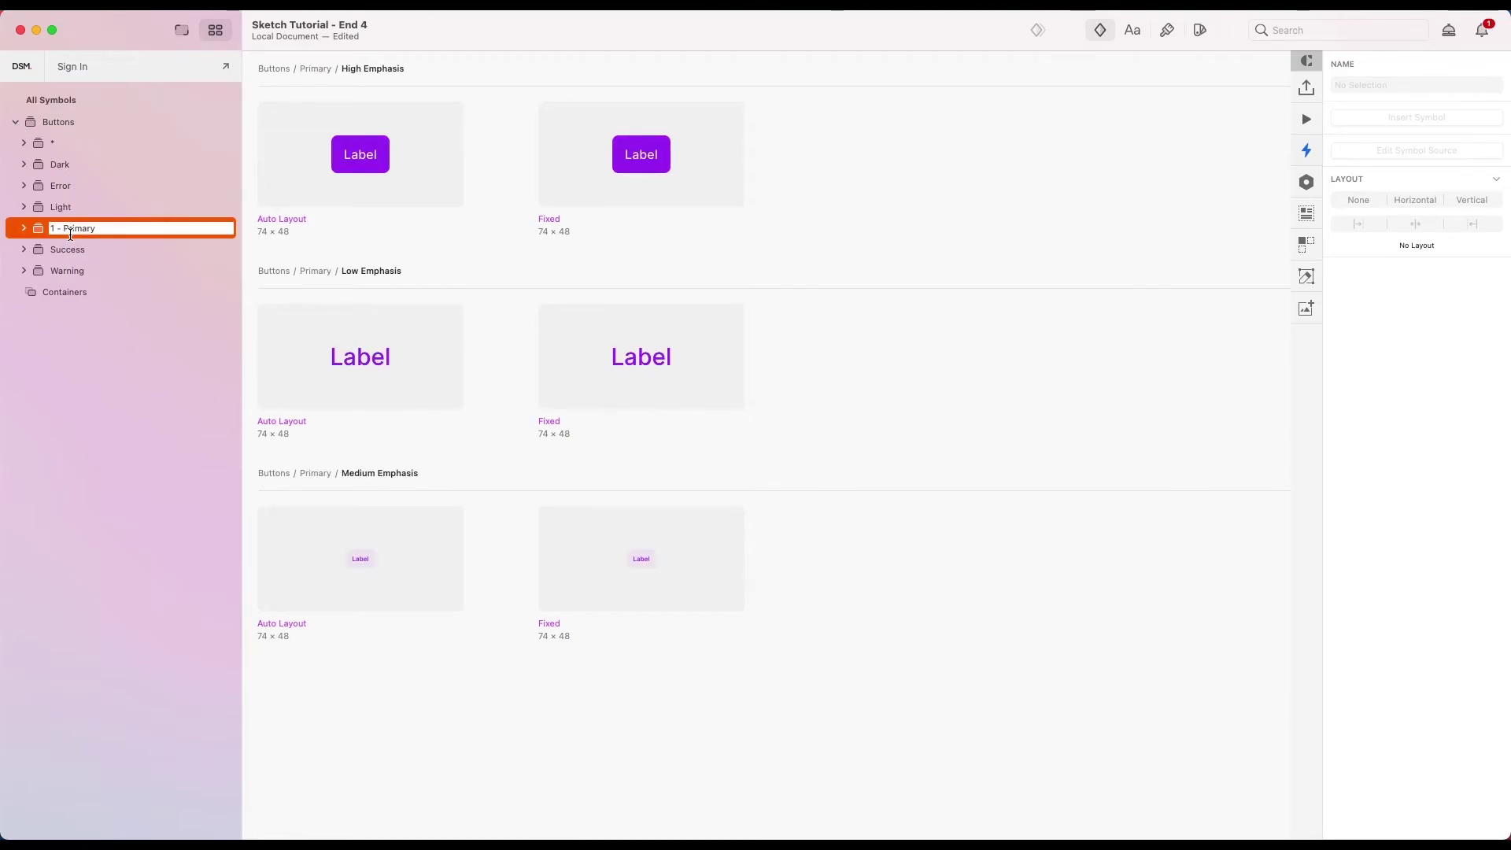
{"action": "key", "text": "Return"}
- Rename the Error and Warning button groups as 2 - Error and 3 - Warning
{"action": "left_click", "coordinate": [54, 192]}
{"action": "double_click", "coordinate": [66, 207]}
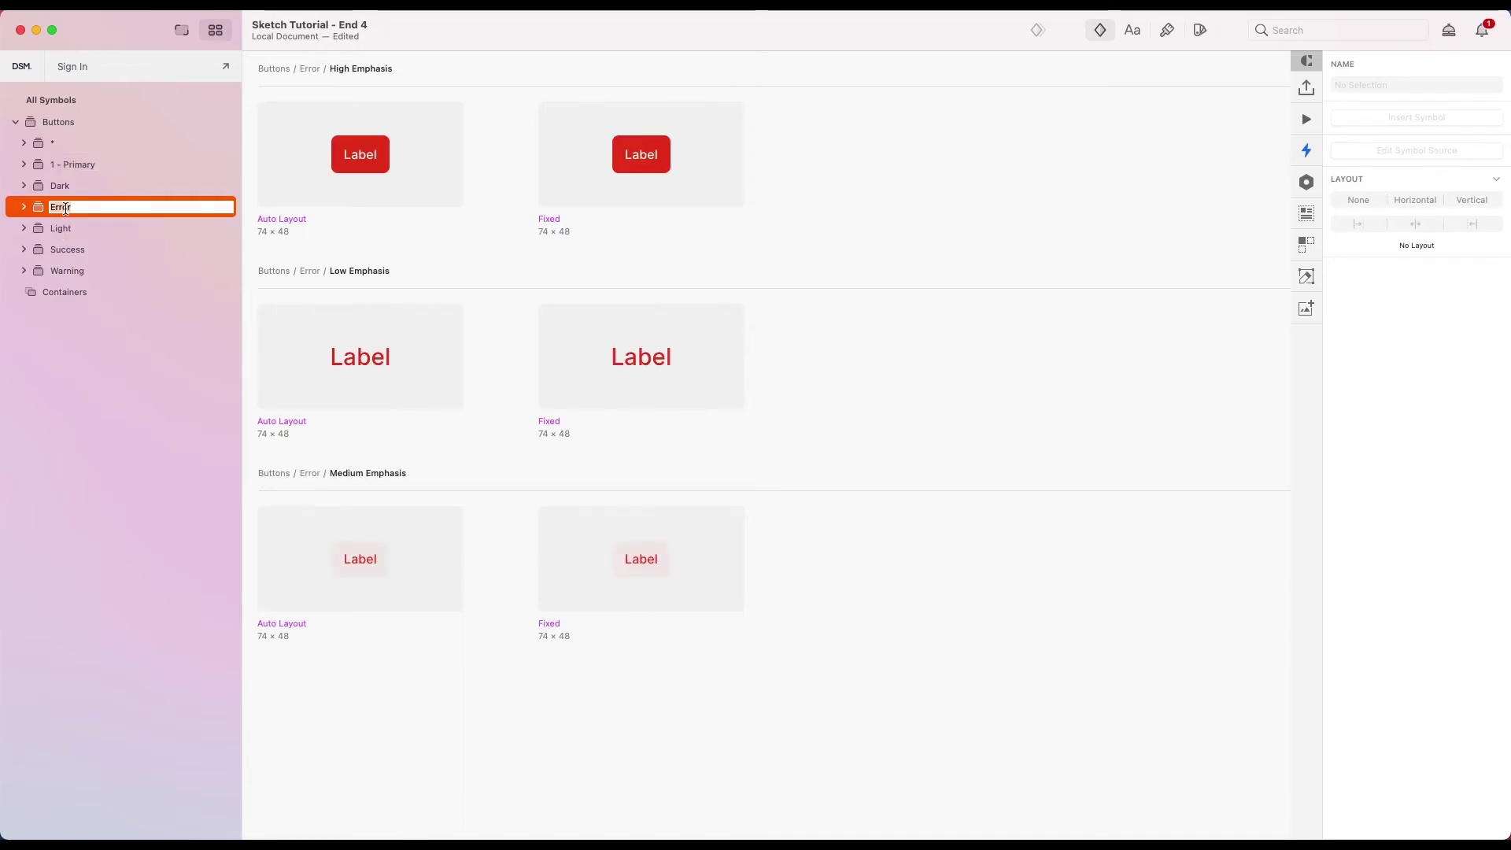
{"action": "key", "text": "Return"}
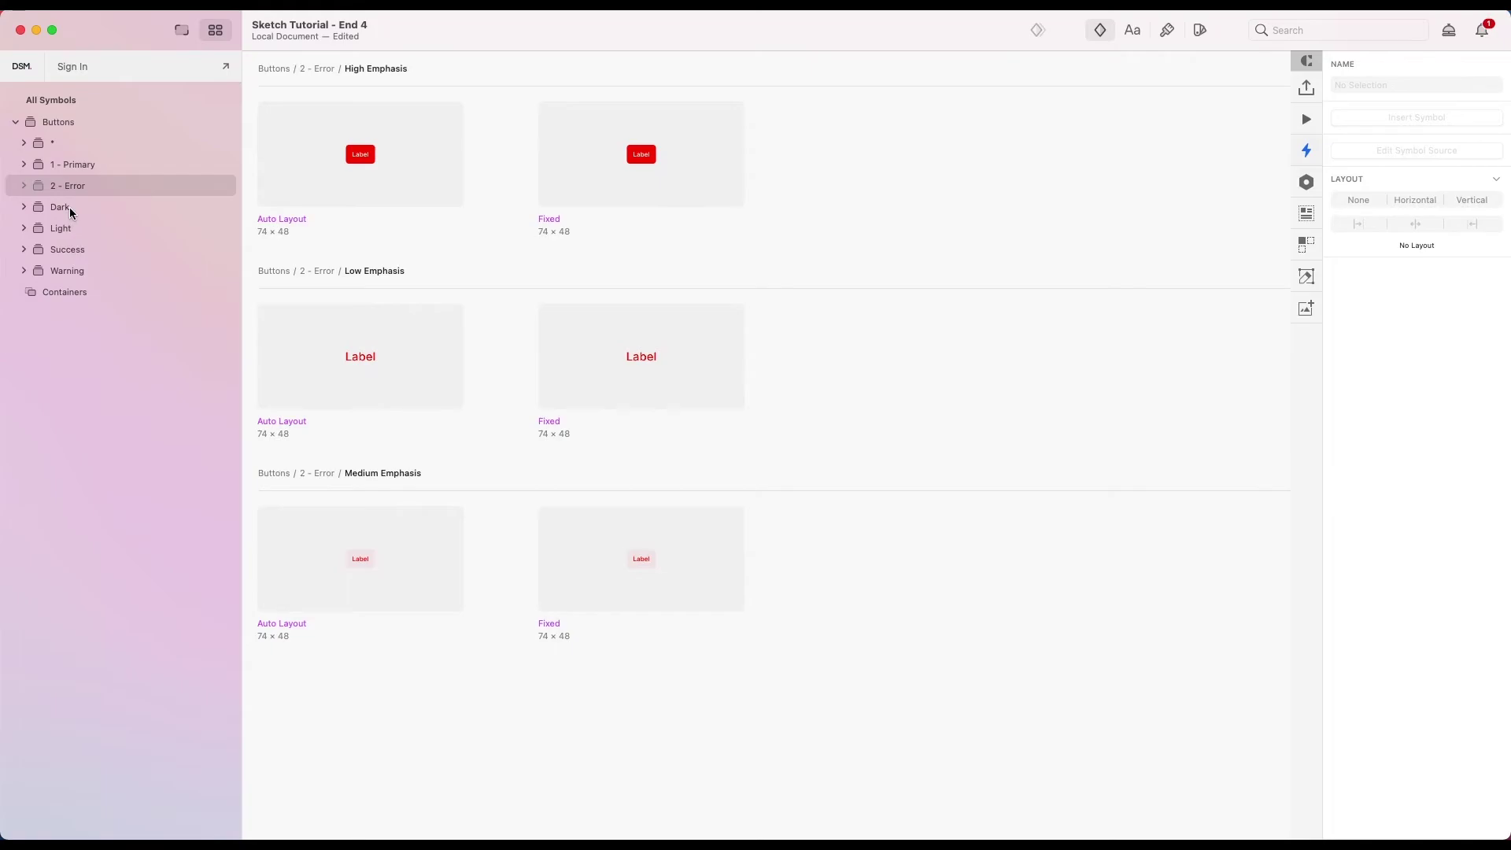
{"action": "double_click", "coordinate": [59, 272]}
{"action": "type", "text": "3 - Warning"}
{"action": "key", "text": "Return"}
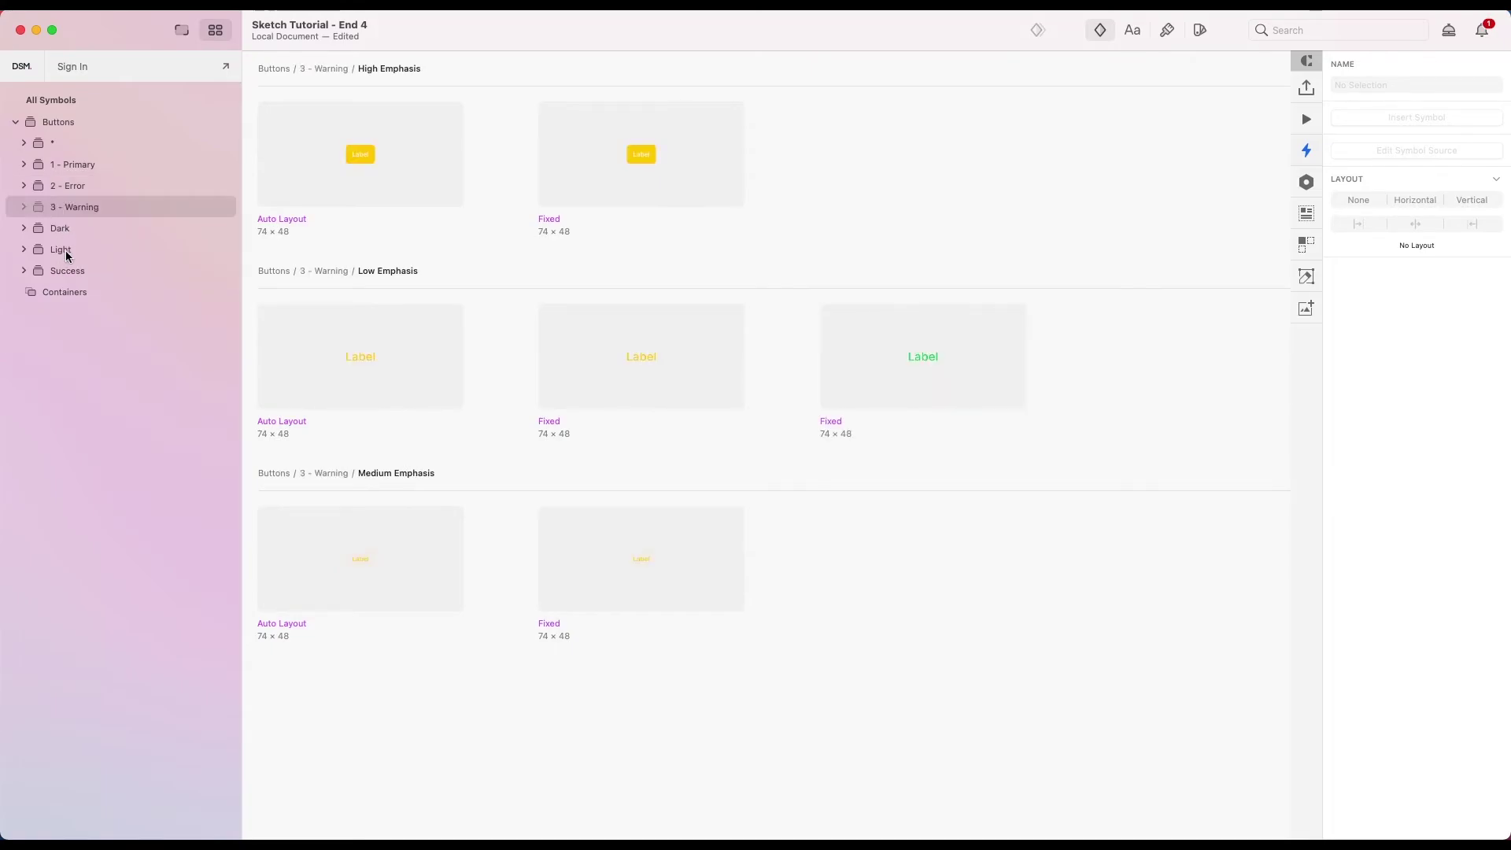
- Rename the Success and Dark button groups as 4 - Success and 5 - Dark
{"action": "double_click", "coordinate": [60, 270]}
{"action": "type", "text": "4 - Success"}
{"action": "key", "text": "Return"}
{"action": "double_click", "coordinate": [62, 250]}
{"action": "type", "text": "5 - Dark"}
{"action": "key", "text": "Return"}
- Rename the Light button group as 6 - Light
{"action": "double_click", "coordinate": [67, 271]}
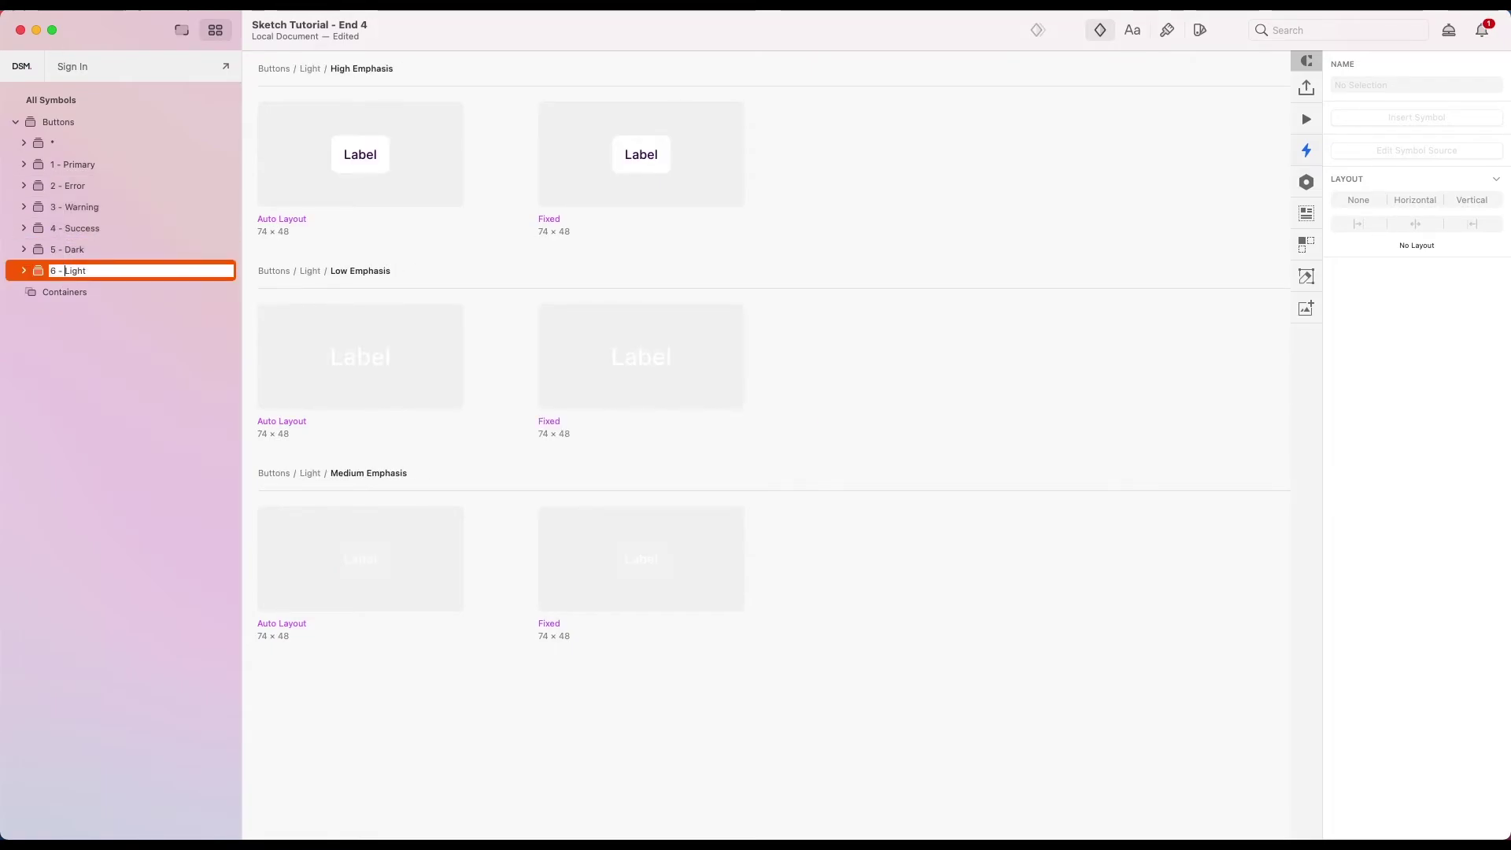
{"action": "type", "text": "6 - Light"}
{"action": "key", "text": "Return"}
{"action": "left_click", "coordinate": [214, 412]}
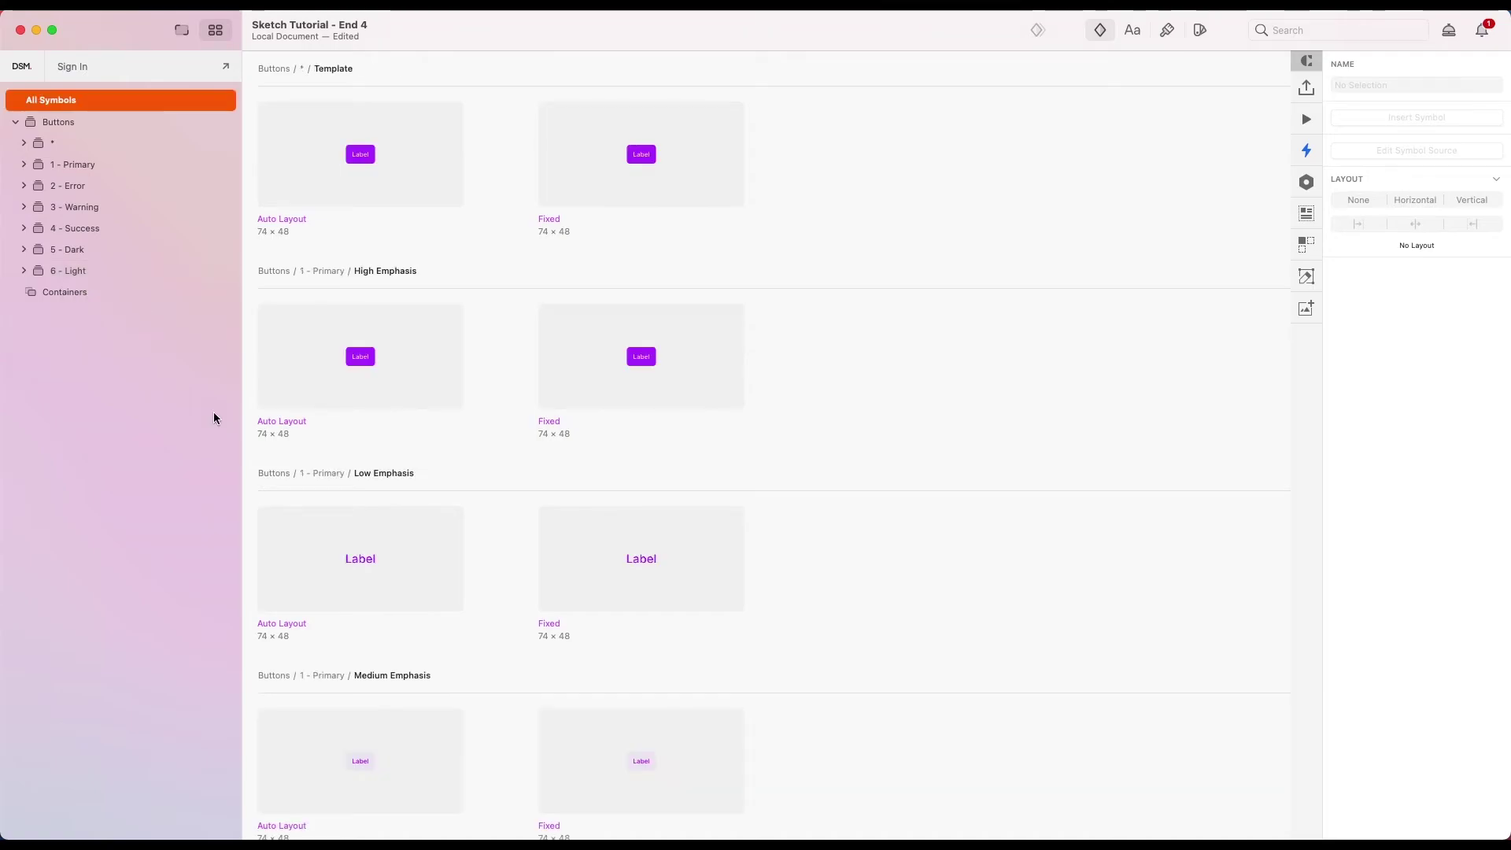
- Rename the emphasis groups inside 1 - Primary as 1 - High Emphasis, 2 - Medium Emphasis and 3 - Low Emphasis
{"action": "left_click", "coordinate": [24, 165]}
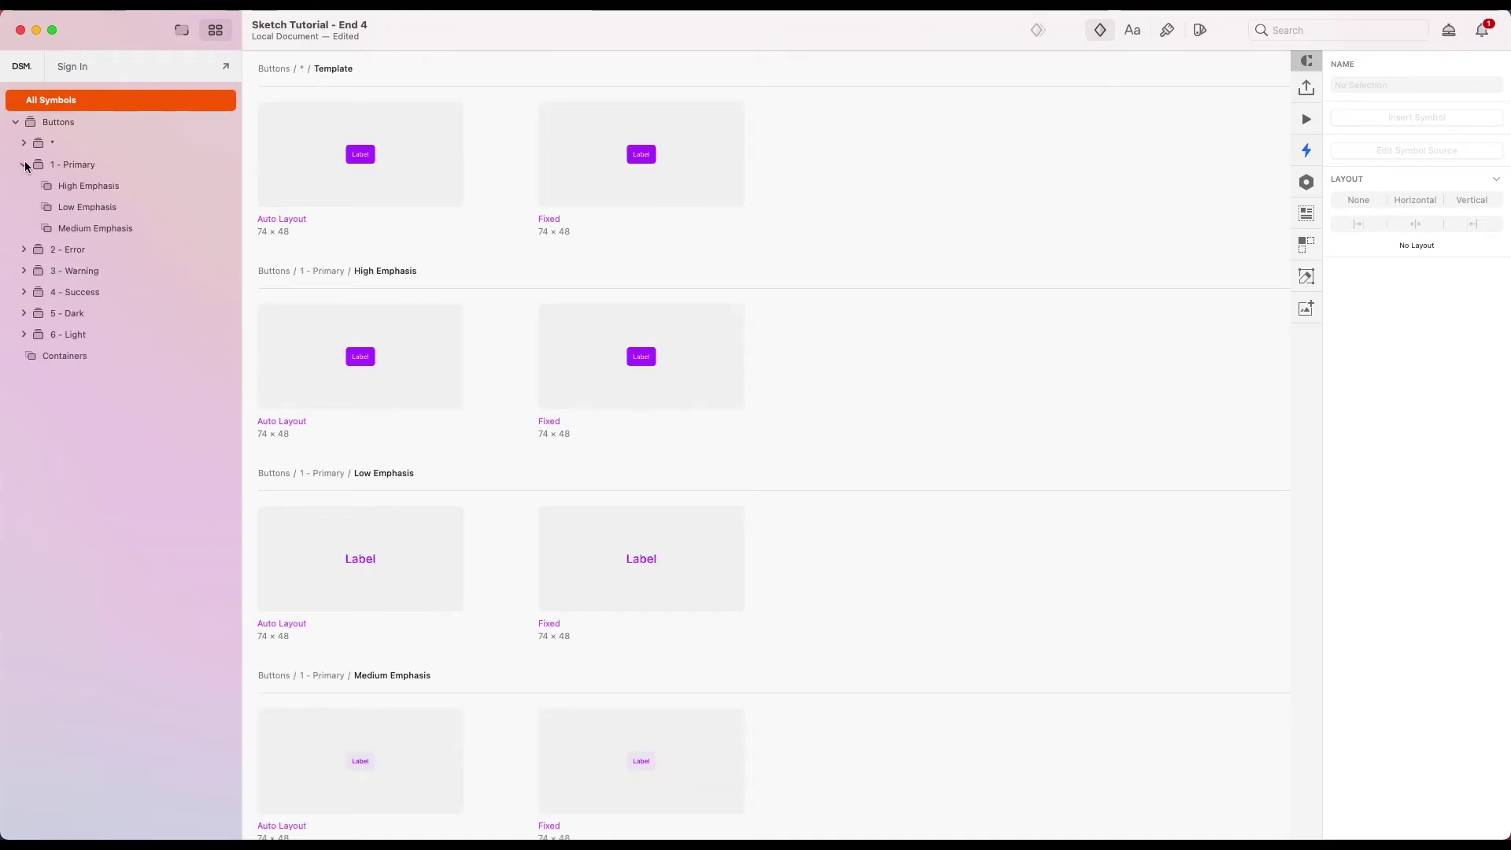
{"action": "double_click", "coordinate": [77, 187]}
{"action": "key", "text": "Left"}
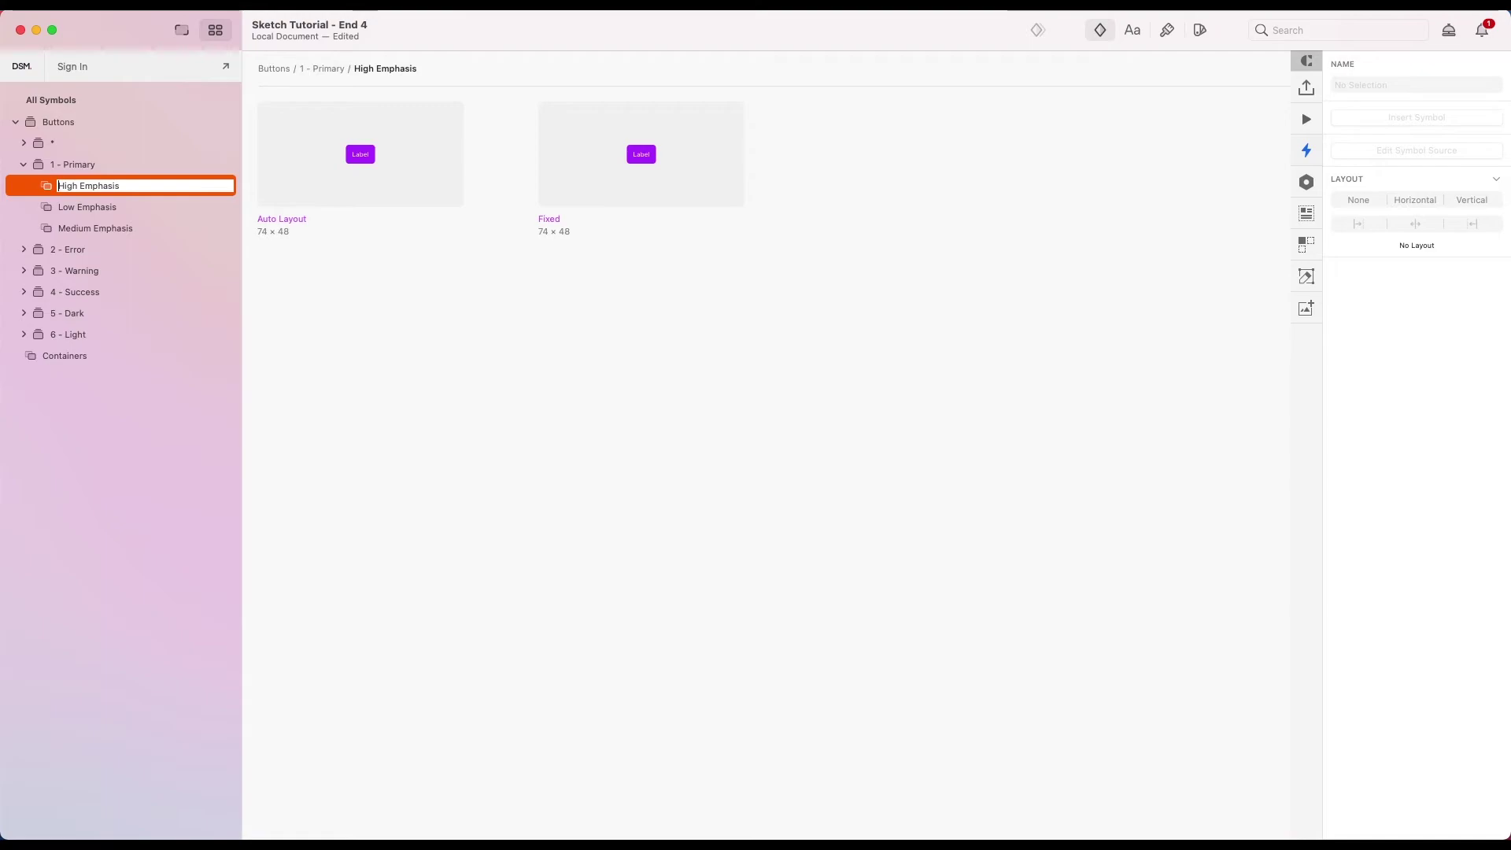
{"action": "type", "text": "1 -"}
{"action": "double_click", "coordinate": [96, 229]}
{"action": "key", "text": "Left"}
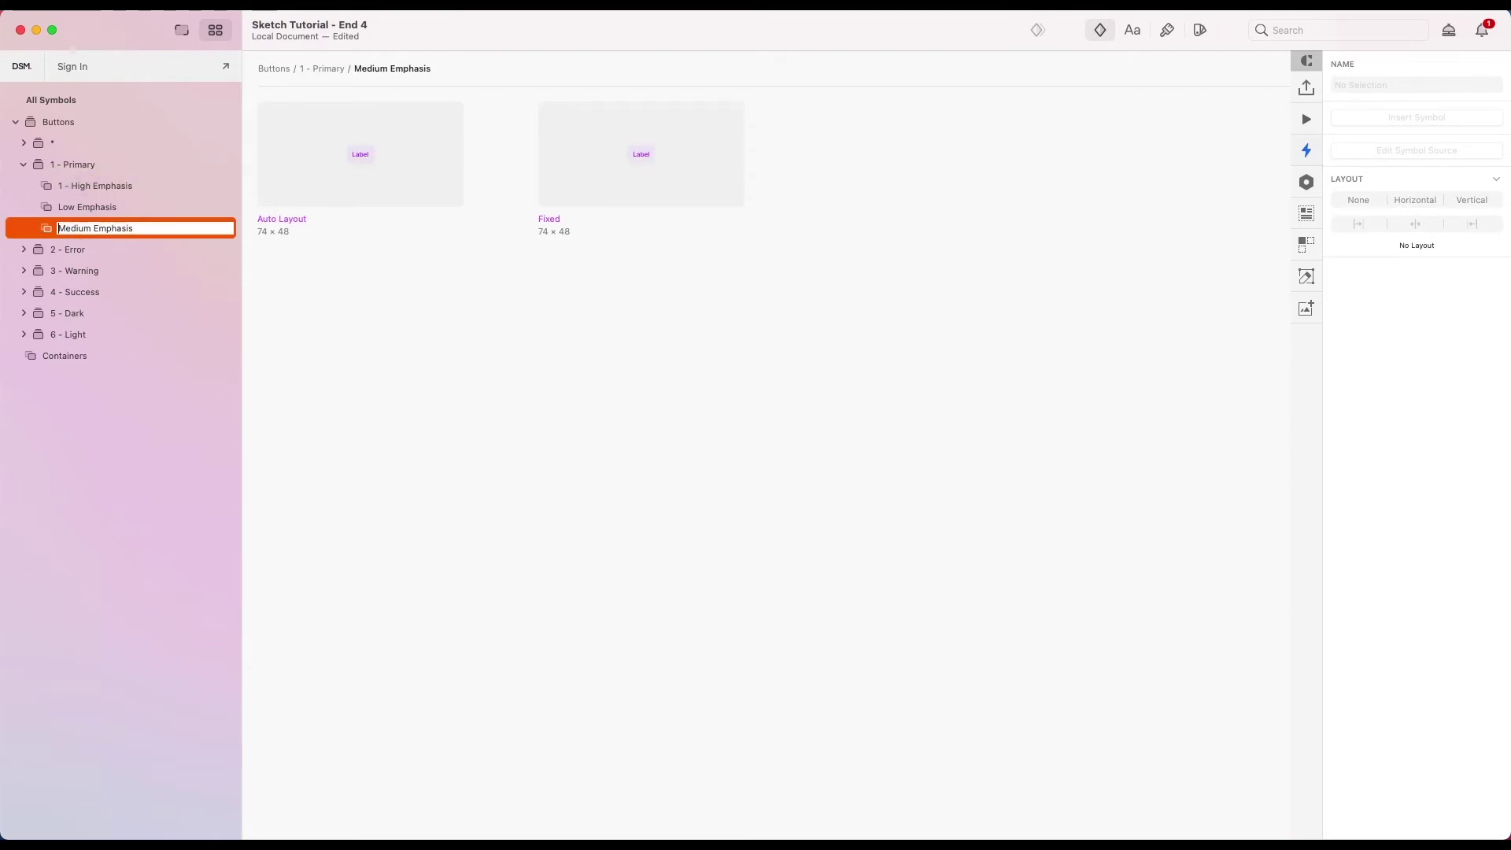
{"action": "double_click", "coordinate": [87, 207]}
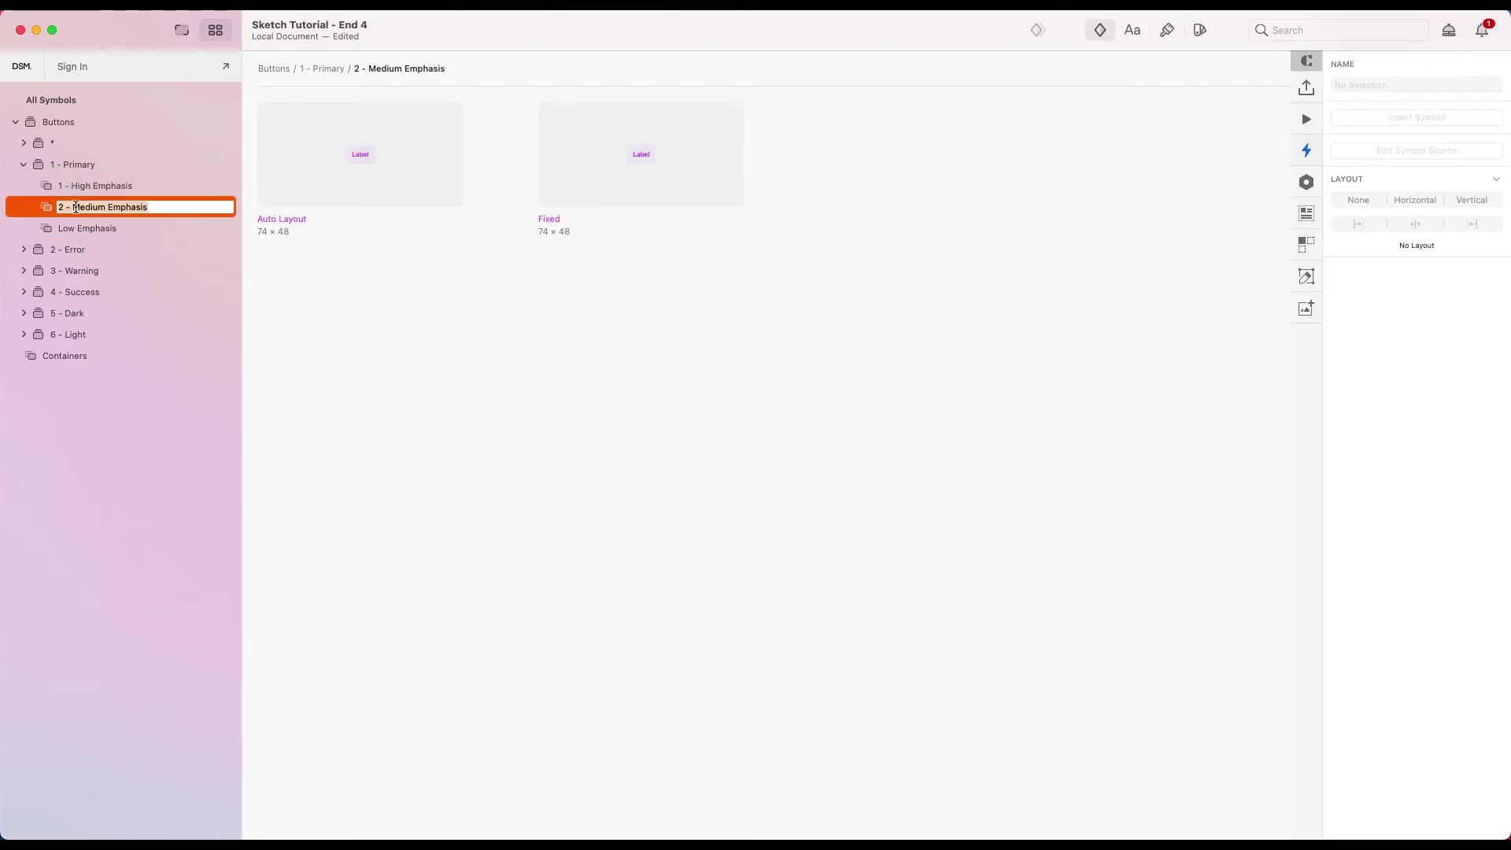
{"action": "double_click", "coordinate": [87, 229]}
{"action": "key", "text": "Left"}
{"action": "type", "text": "3 -"}
- Rename the emphasis groups inside 2 - Error as 1 - High Emphasis, 2 - Medium Emphasis and 3 - Low Emphasis
{"action": "left_click", "coordinate": [24, 250]}
{"action": "double_click", "coordinate": [87, 271]}
{"action": "type", "text": "1 -"}
{"action": "double_click", "coordinate": [87, 292]}
{"action": "type", "text": "3 -"}
{"action": "double_click", "coordinate": [94, 313]}
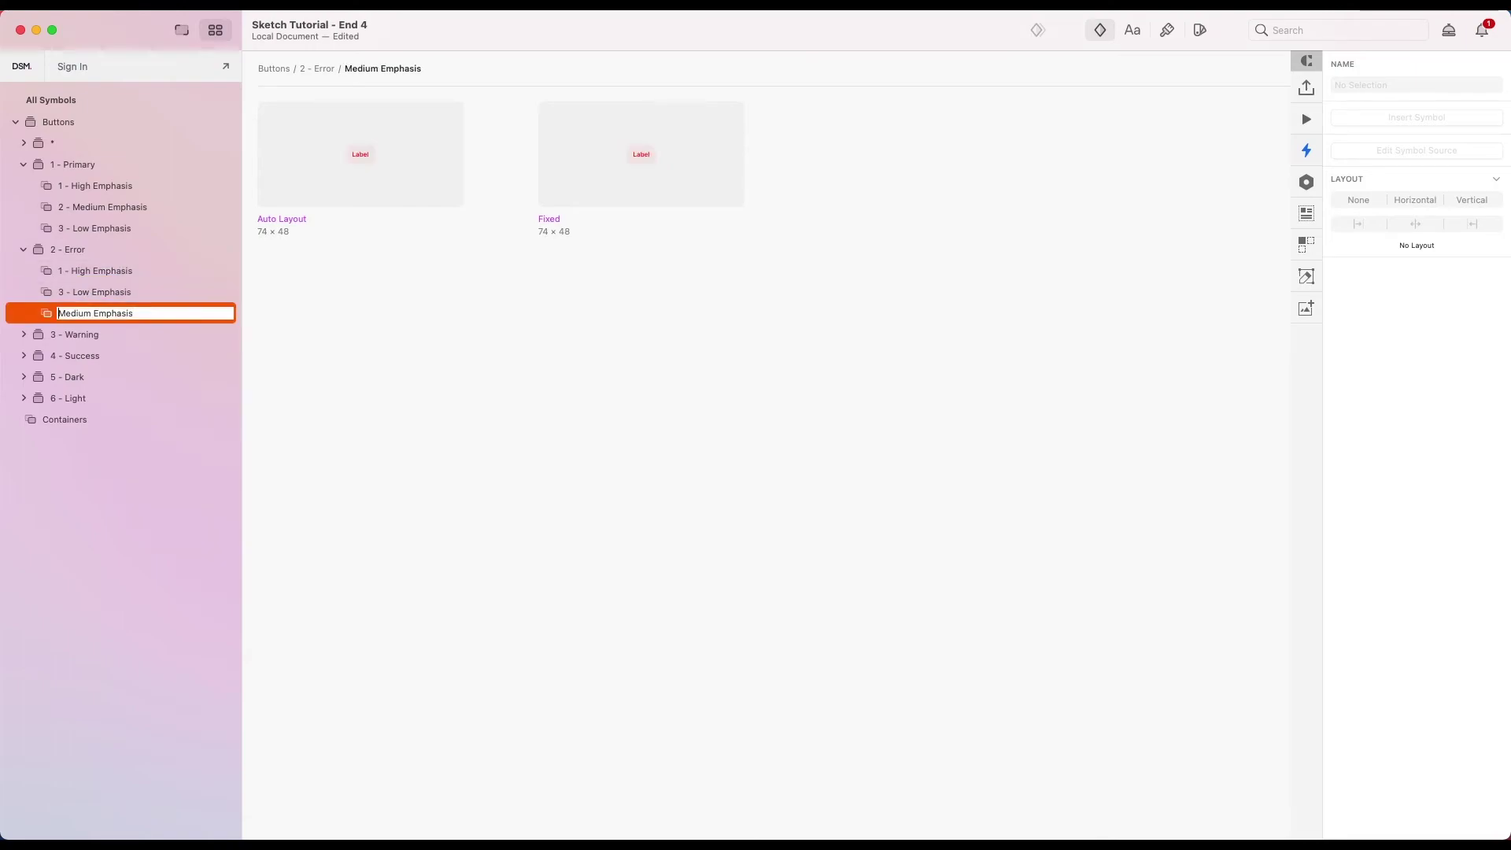
{"action": "type", "text": "2 -"}
- Rename the emphasis groups inside 3 - Warning as 1 - High Emphasis, 2 - Medium Emphasis and 3 - Low Emphasis
{"action": "left_click", "coordinate": [23, 334]}
{"action": "double_click", "coordinate": [94, 356]}
{"action": "type", "text": "1 -"}
{"action": "double_click", "coordinate": [67, 377]}
{"action": "type", "text": "3- Low Emphasis"}
{"action": "double_click", "coordinate": [95, 399]}
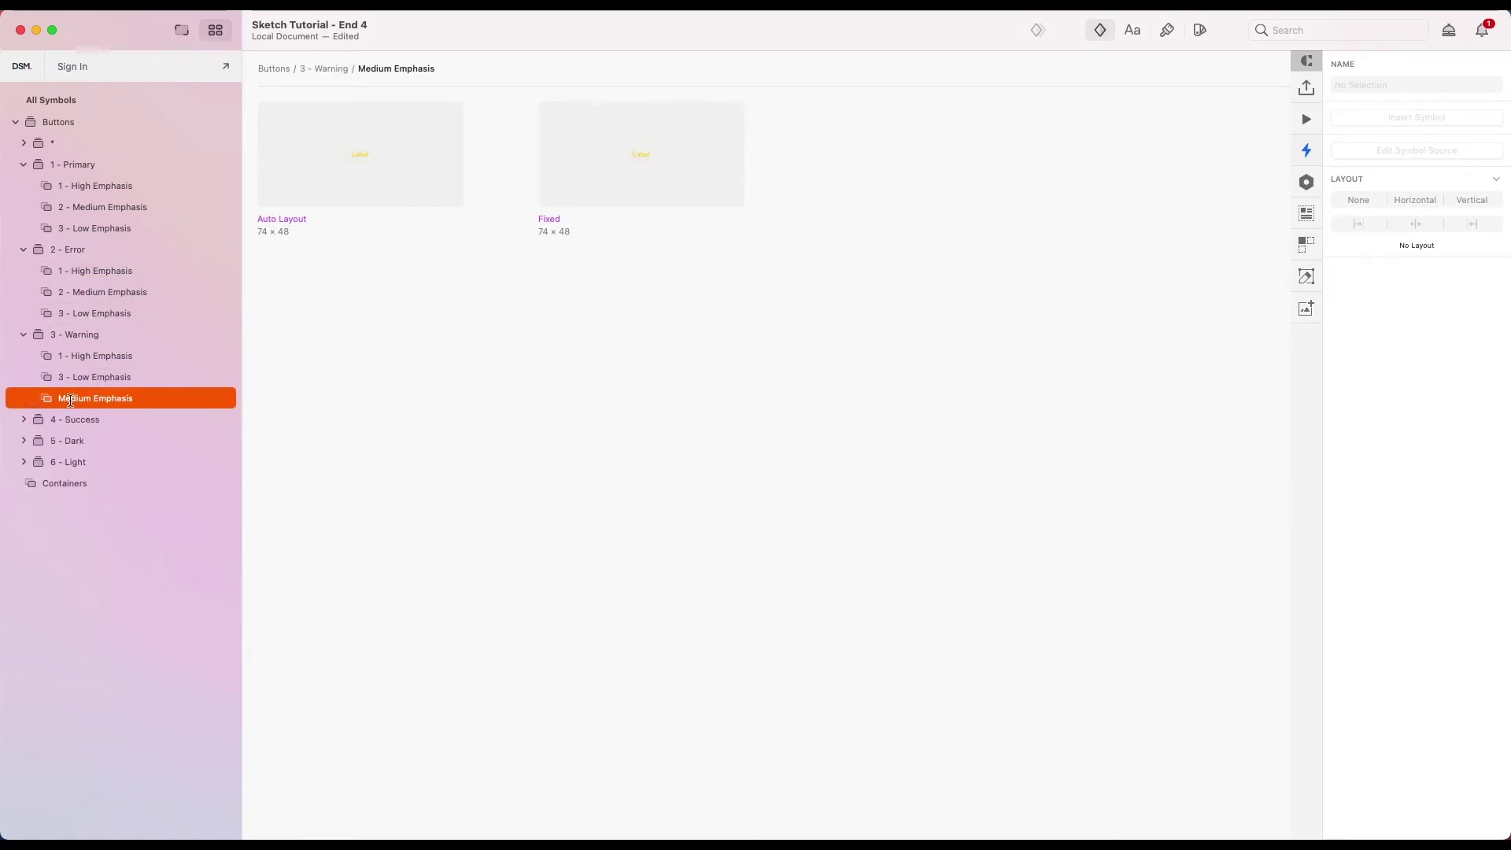
{"action": "type", "text": "2 -"}
{"action": "key", "text": "Return"}
- Rename the emphasis groups inside 4 - Success as 1 - High Emphasis, 2 - Low Emphasis and 3 - Medium Emphasis
{"action": "left_click", "coordinate": [23, 419]}
{"action": "double_click", "coordinate": [95, 441]}
{"action": "type", "text": "1 - High Emphasis"}
{"action": "double_click", "coordinate": [67, 463]}
{"action": "type", "text": "2 -"}
{"action": "double_click", "coordinate": [67, 484]}
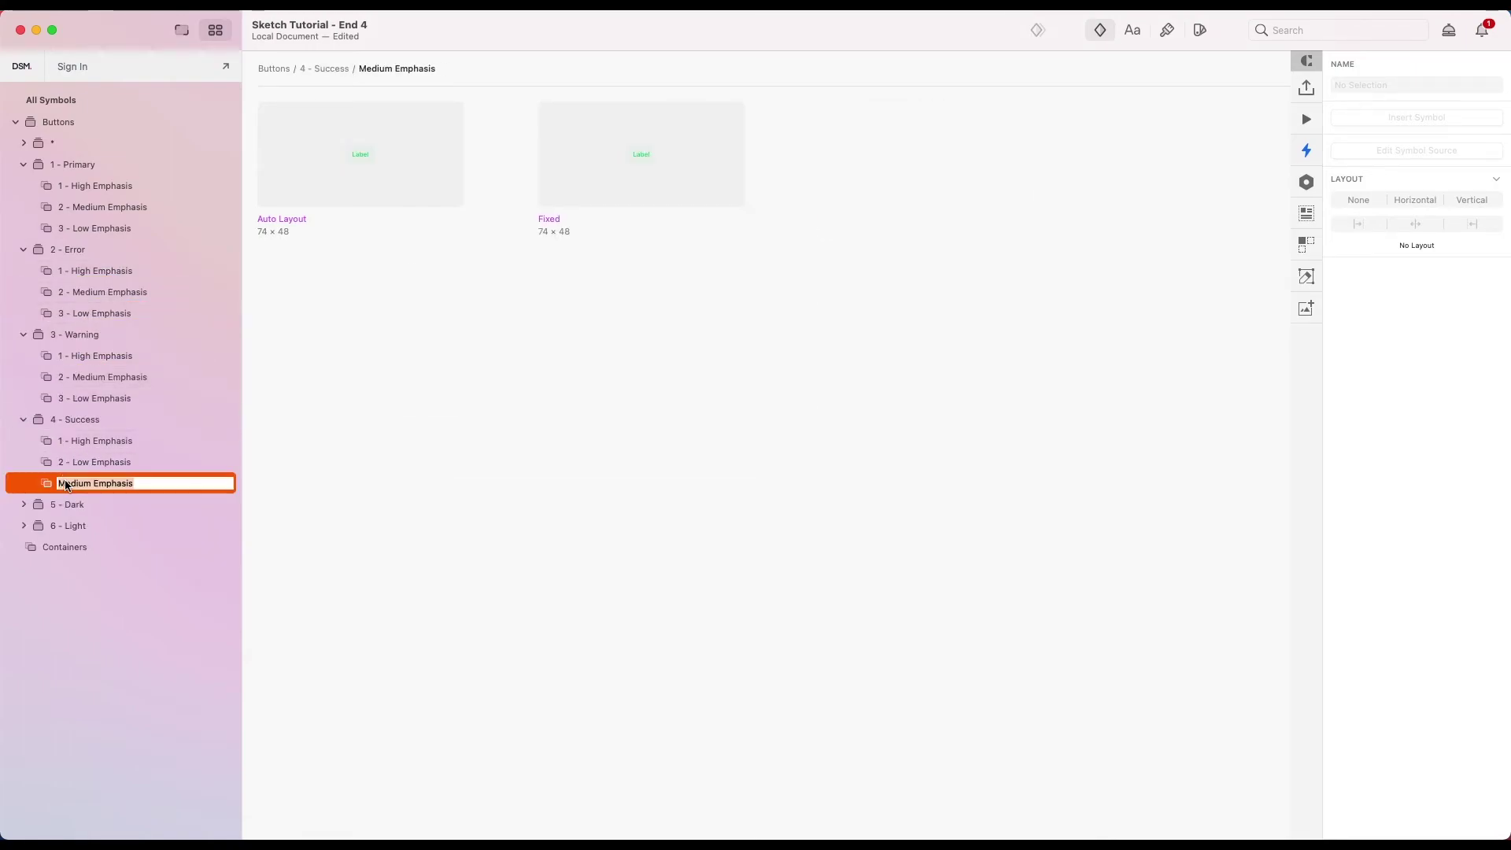
{"action": "type", "text": "3 -"}
- Rename the emphasis groups inside 5 - Dark as 1 - High Emphasis, 2 - Medium Emphasis and 3 - Low Emphasis
{"action": "left_click", "coordinate": [24, 504]}
{"action": "double_click", "coordinate": [95, 526]}
{"action": "type", "text": "1 -"}
{"action": "double_click", "coordinate": [67, 547]}
{"action": "type", "text": "3 -"}
{"action": "double_click", "coordinate": [67, 569]}
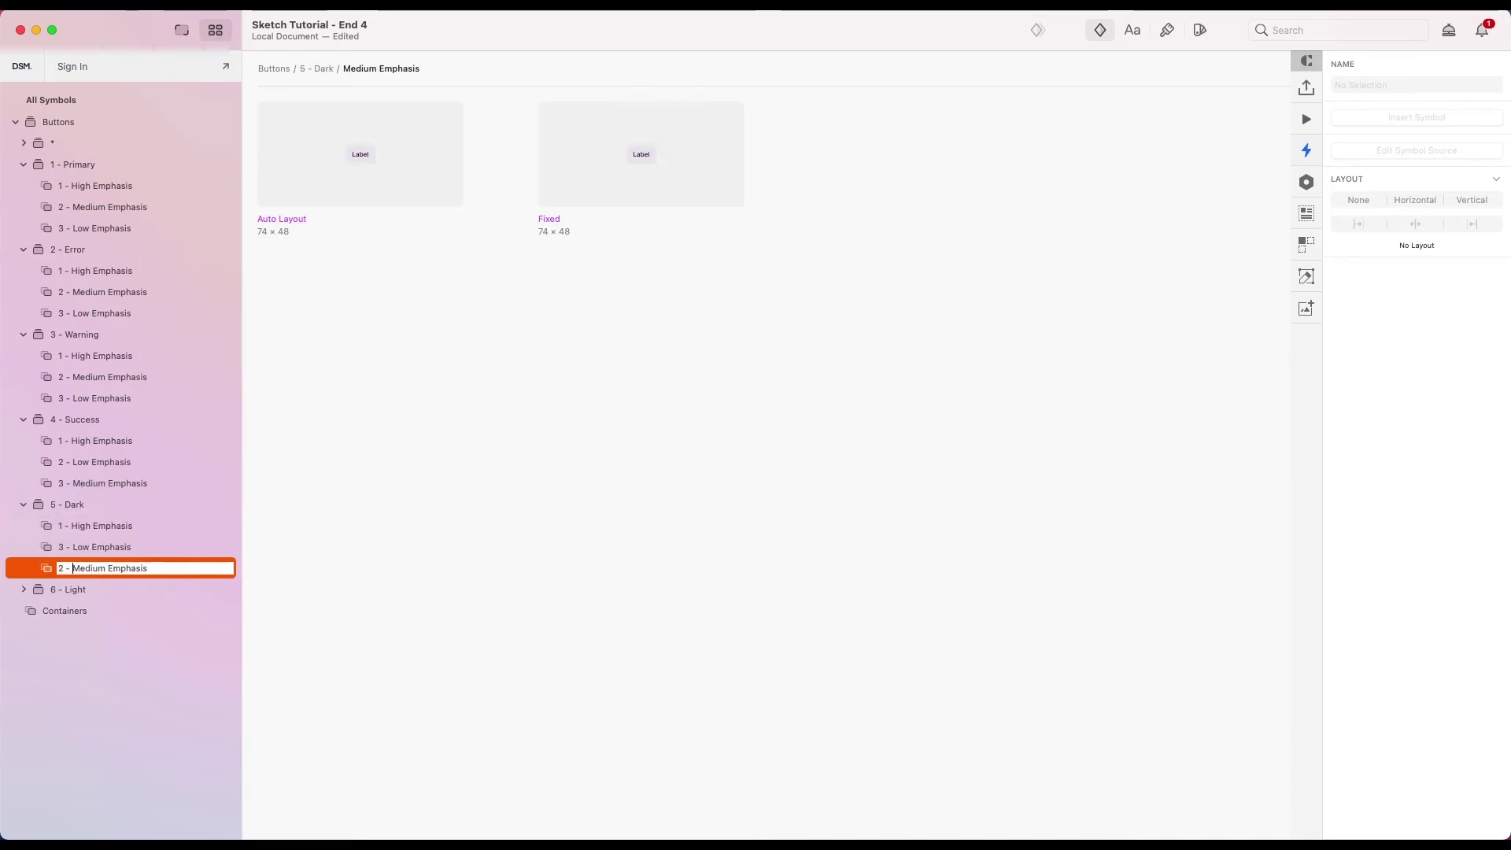
{"action": "type", "text": "2 -"}
- Rename the emphasis groups inside 6 - Light as 1 - High Emphasis, 2 - Medium Emphasis and 3 - Low Emphasis
{"action": "double_click", "coordinate": [95, 611]}
{"action": "type", "text": "1 - High Emphasis"}
{"action": "double_click", "coordinate": [67, 632]}
{"action": "type", "text": "3 - Low Emphasis"}
{"action": "double_click", "coordinate": [67, 653]}
{"action": "type", "text": "2 -"}
{"action": "key", "text": "Return"}
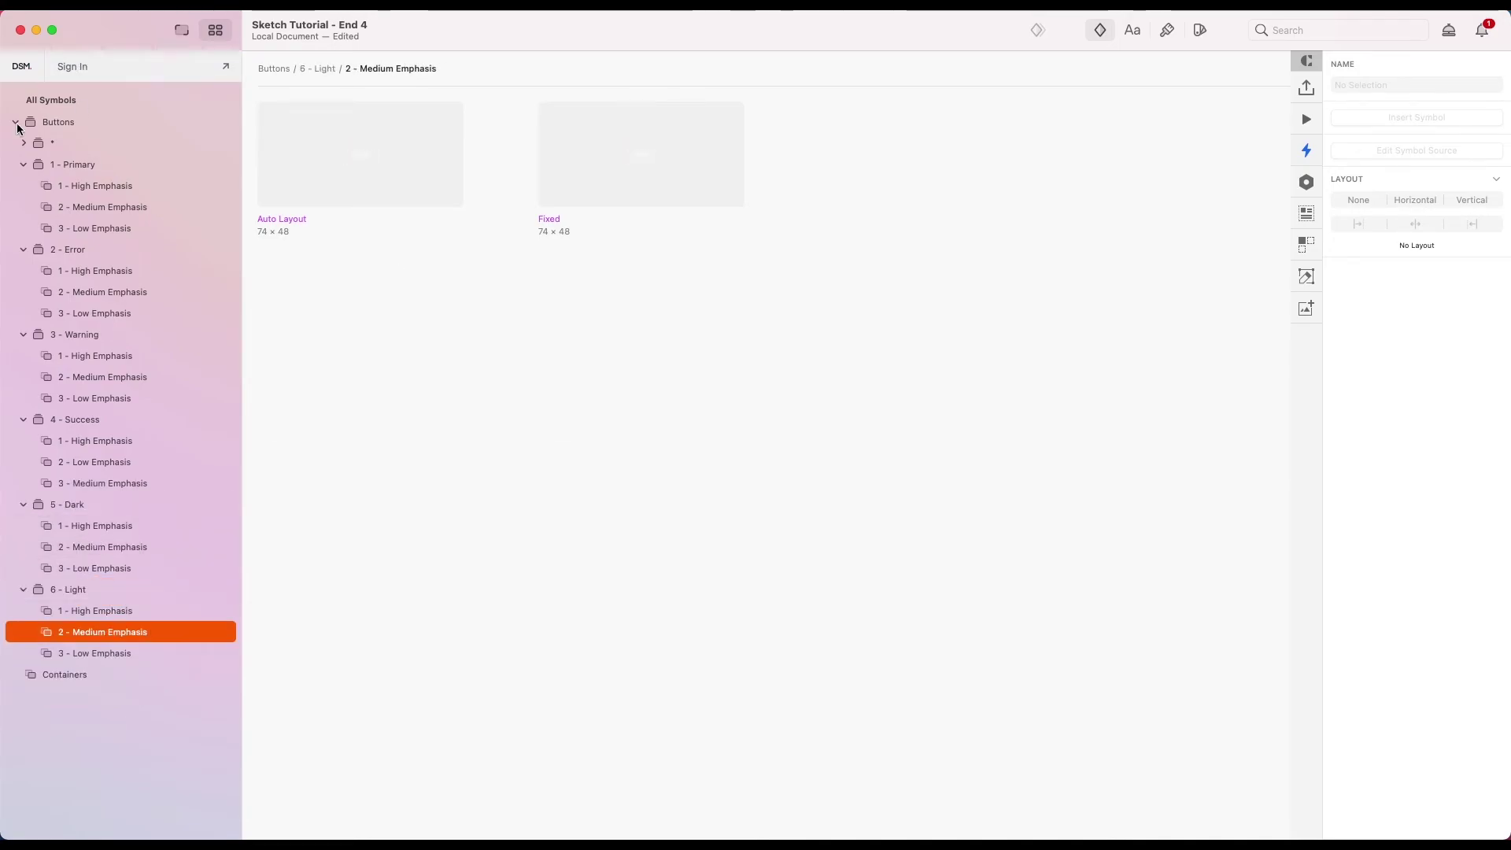
- Return to the canvas and check the order of the colour and emphasis groups among the document's insertable Buttons symbols
{"action": "left_click", "coordinate": [15, 122]}
{"action": "left_click", "coordinate": [181, 30]}
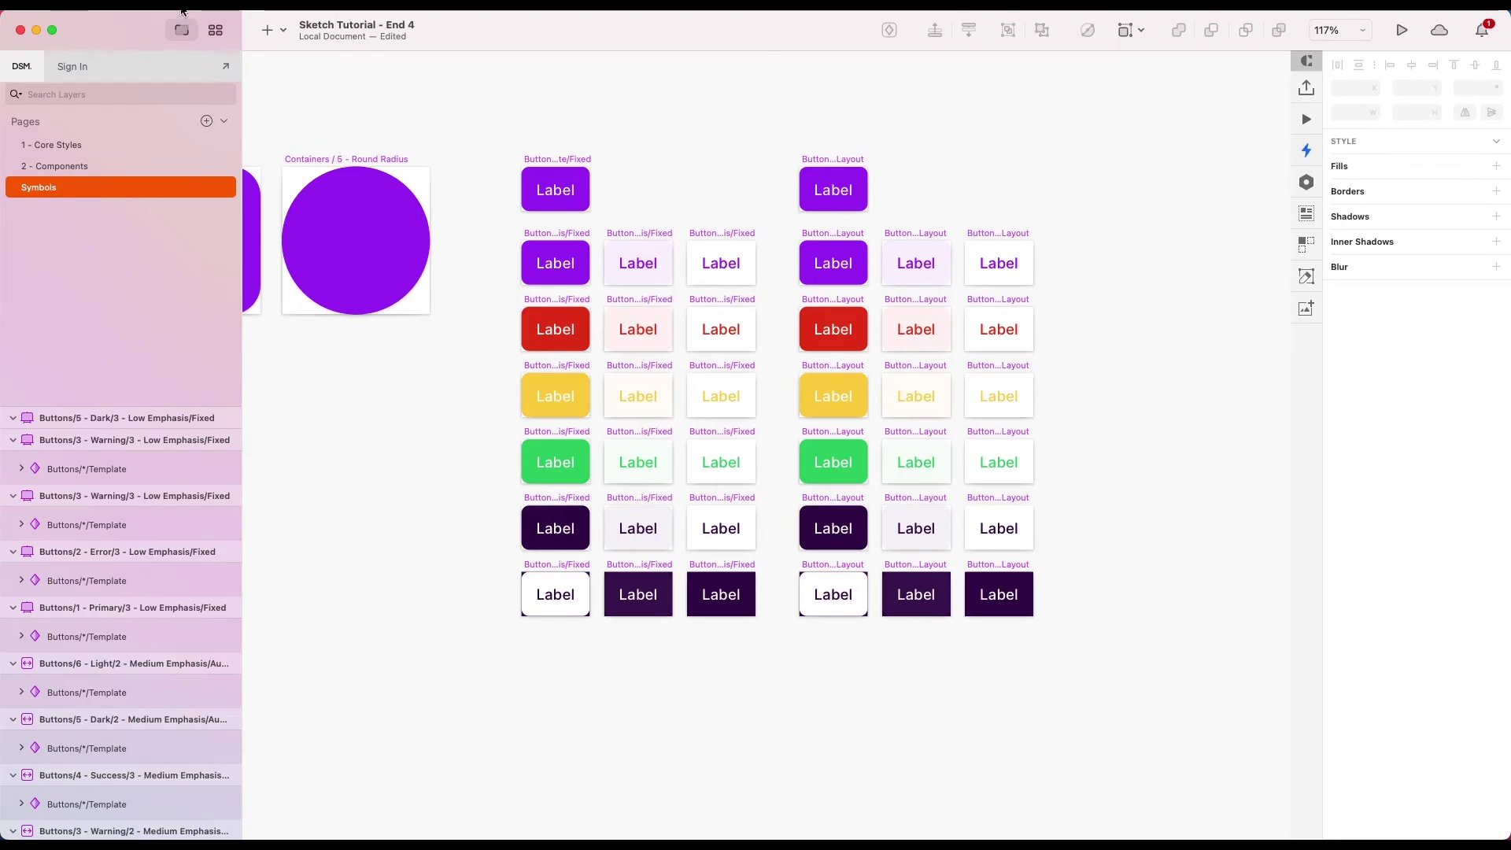
{"action": "left_click", "coordinate": [268, 30]}
{"action": "mouse_move", "coordinate": [264, 256]}
{"action": "mouse_move", "coordinate": [472, 259]}
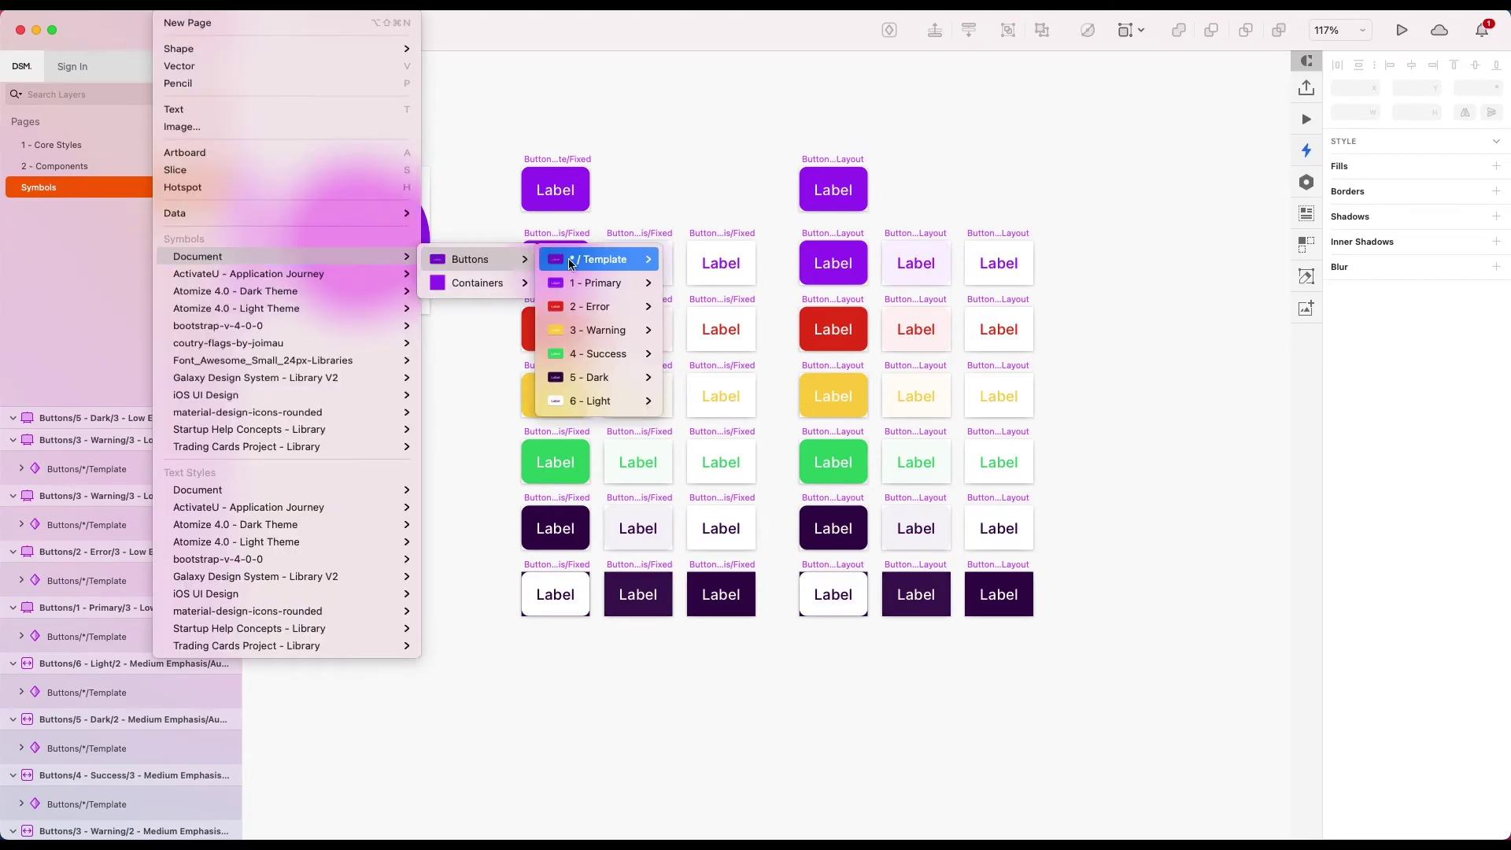
{"action": "mouse_move", "coordinate": [607, 306]}
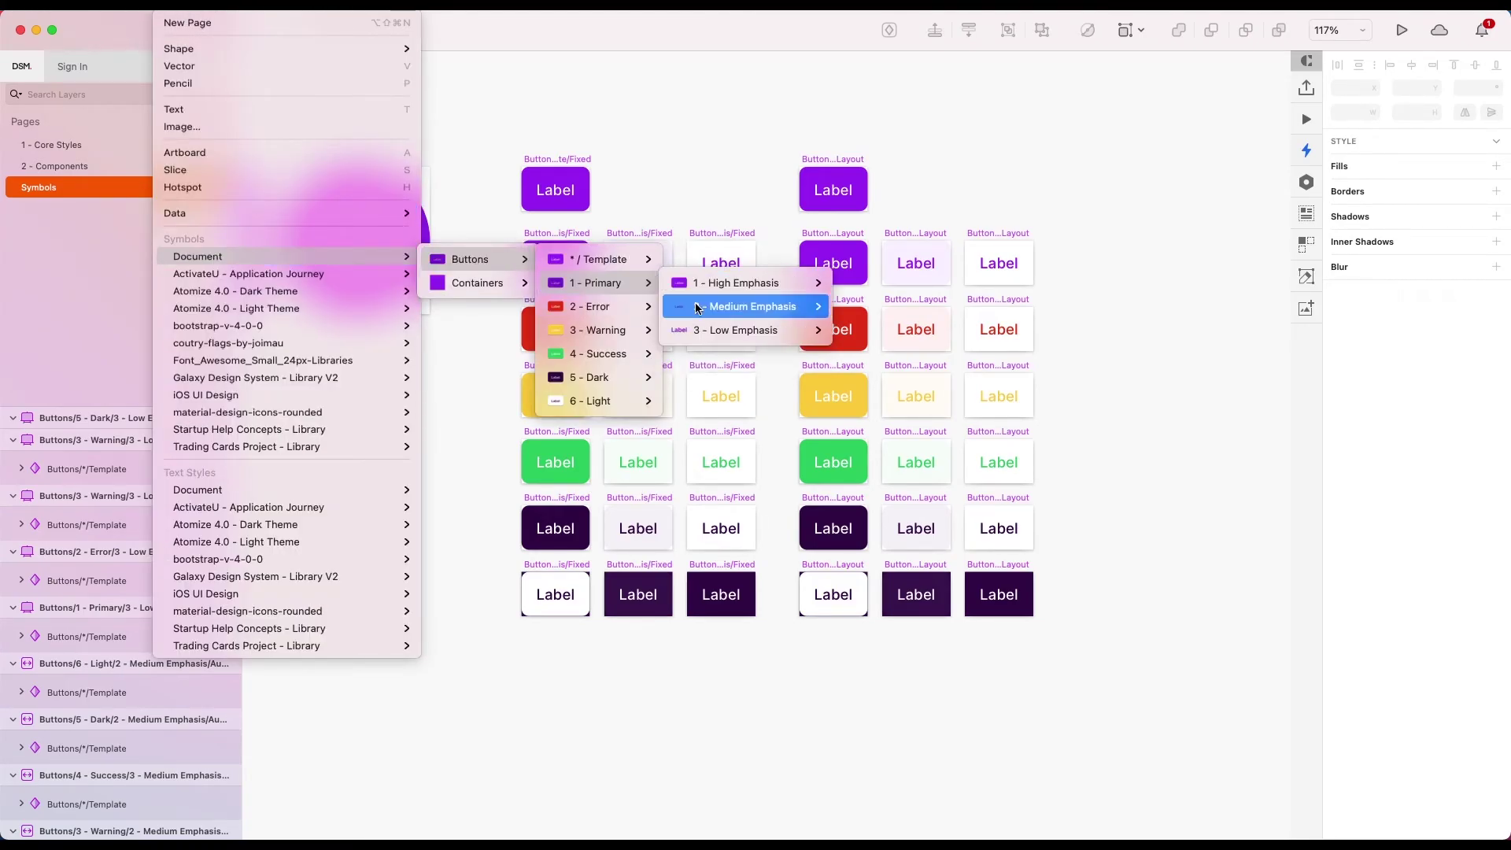
{"action": "mouse_move", "coordinate": [710, 288]}
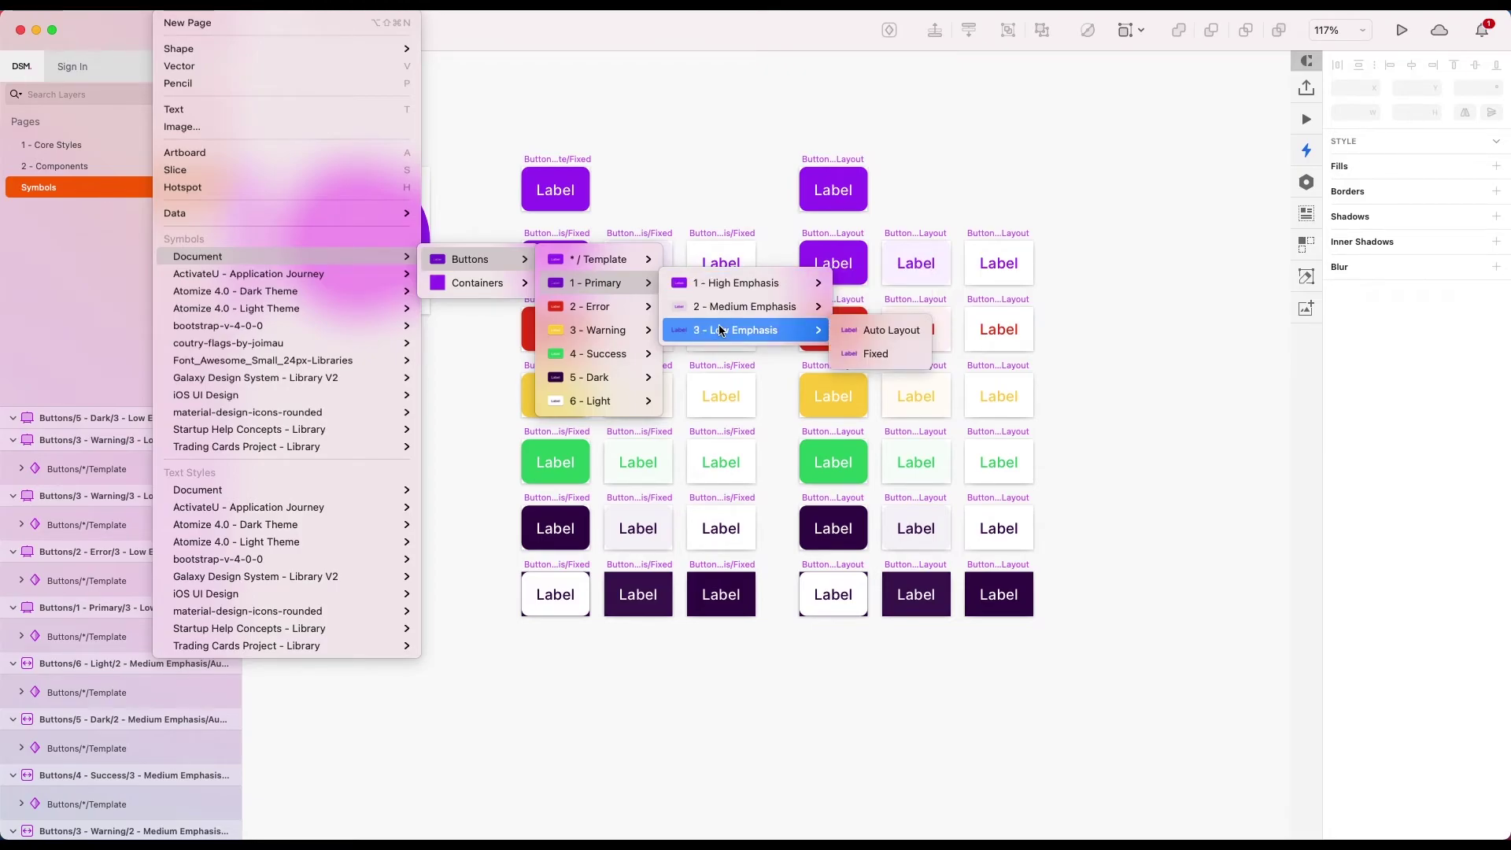
{"action": "left_click", "coordinate": [1062, 691]}
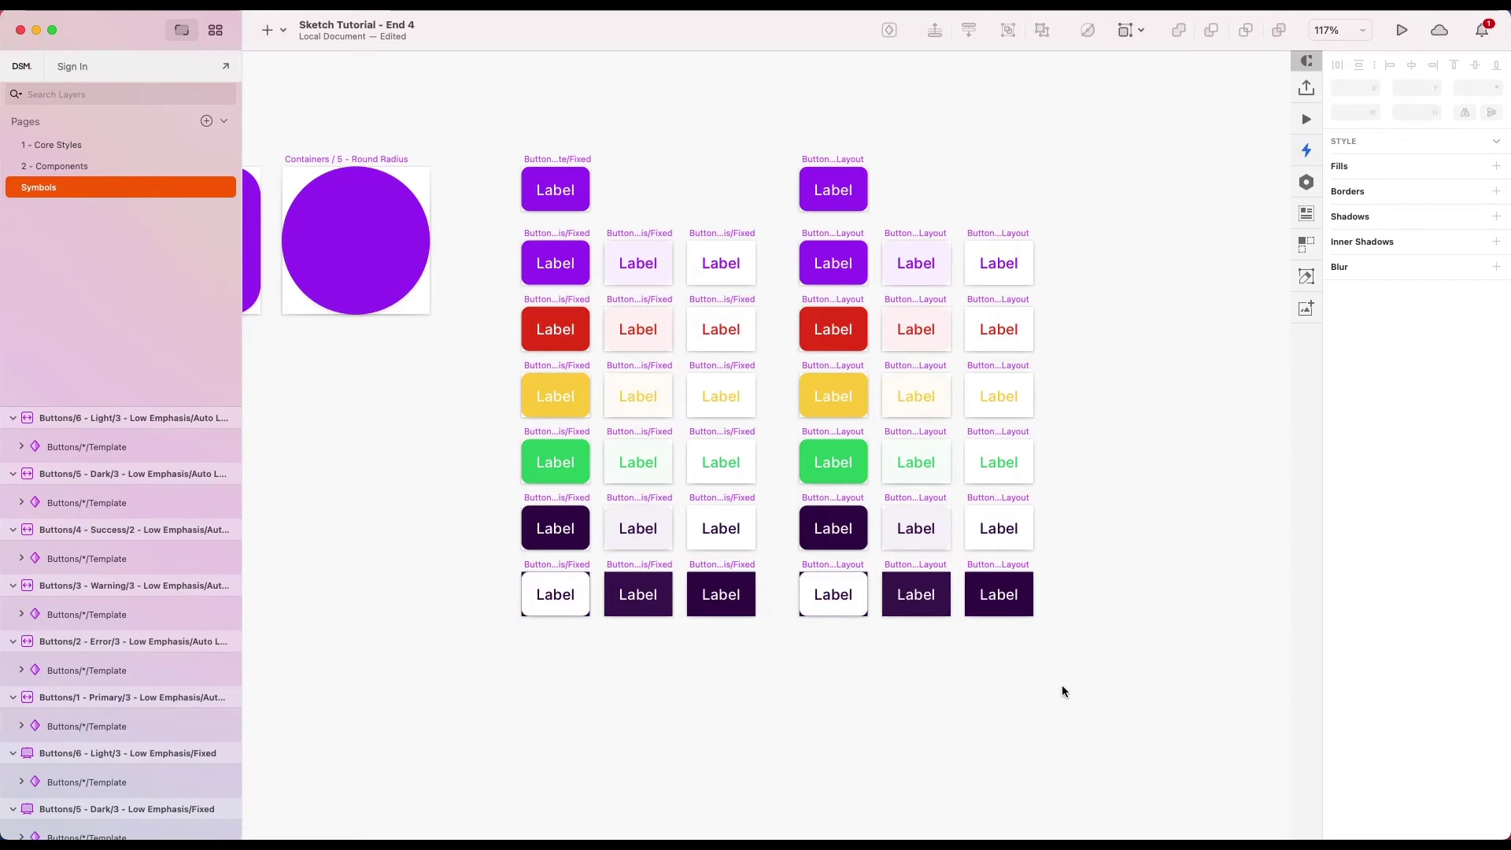
- Draw an artboard about 10814 × 7746 on the 2 - Components page and position it at X 0, Y 0
{"action": "left_click", "coordinate": [105, 167]}
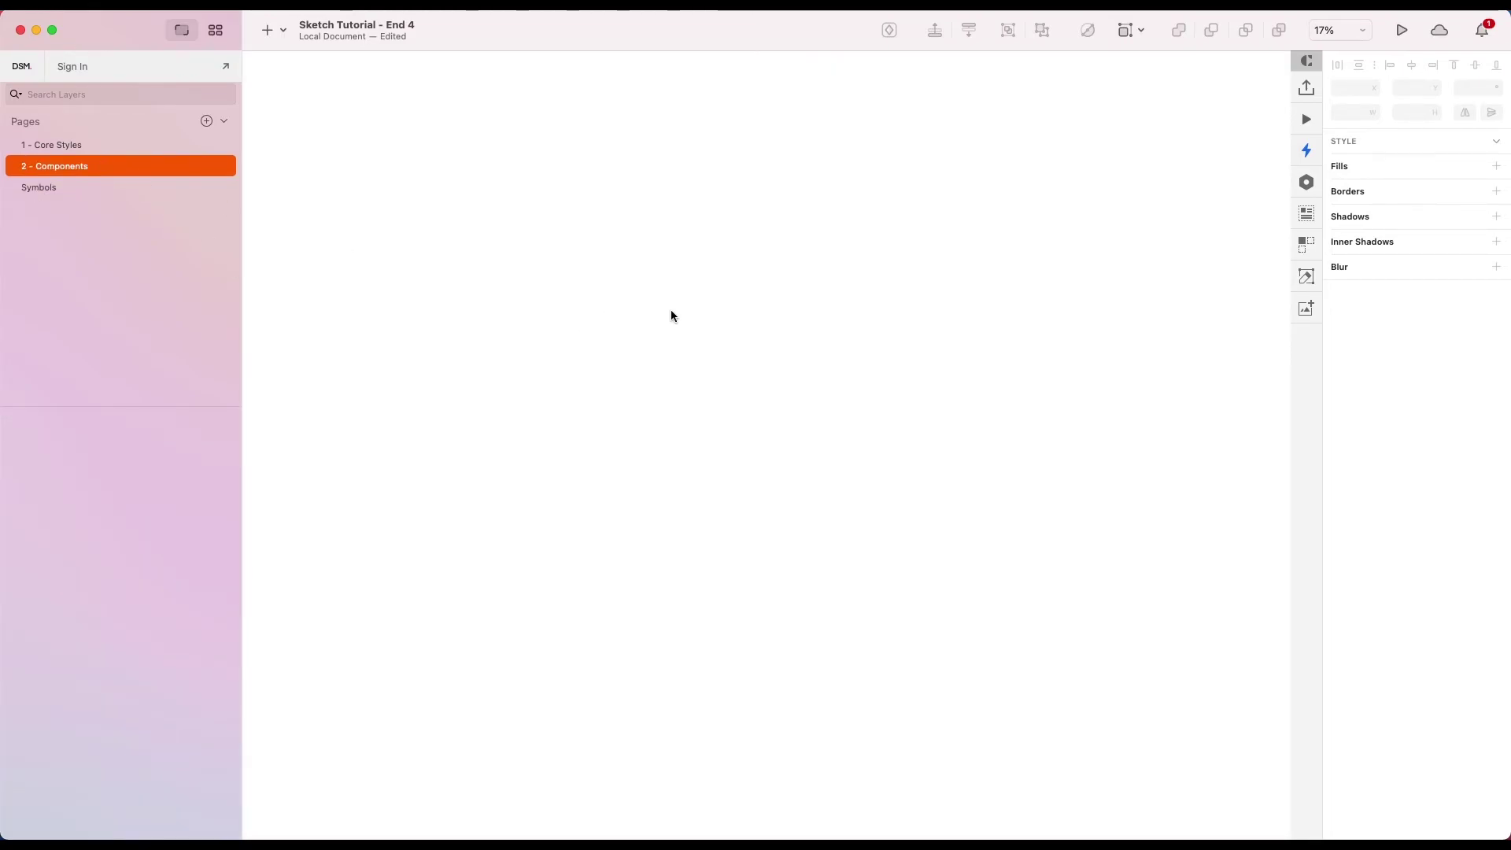
{"action": "scroll", "coordinate": [671, 309], "scroll_direction": "down", "scroll_amount": 3}
{"action": "key", "text": "a"}
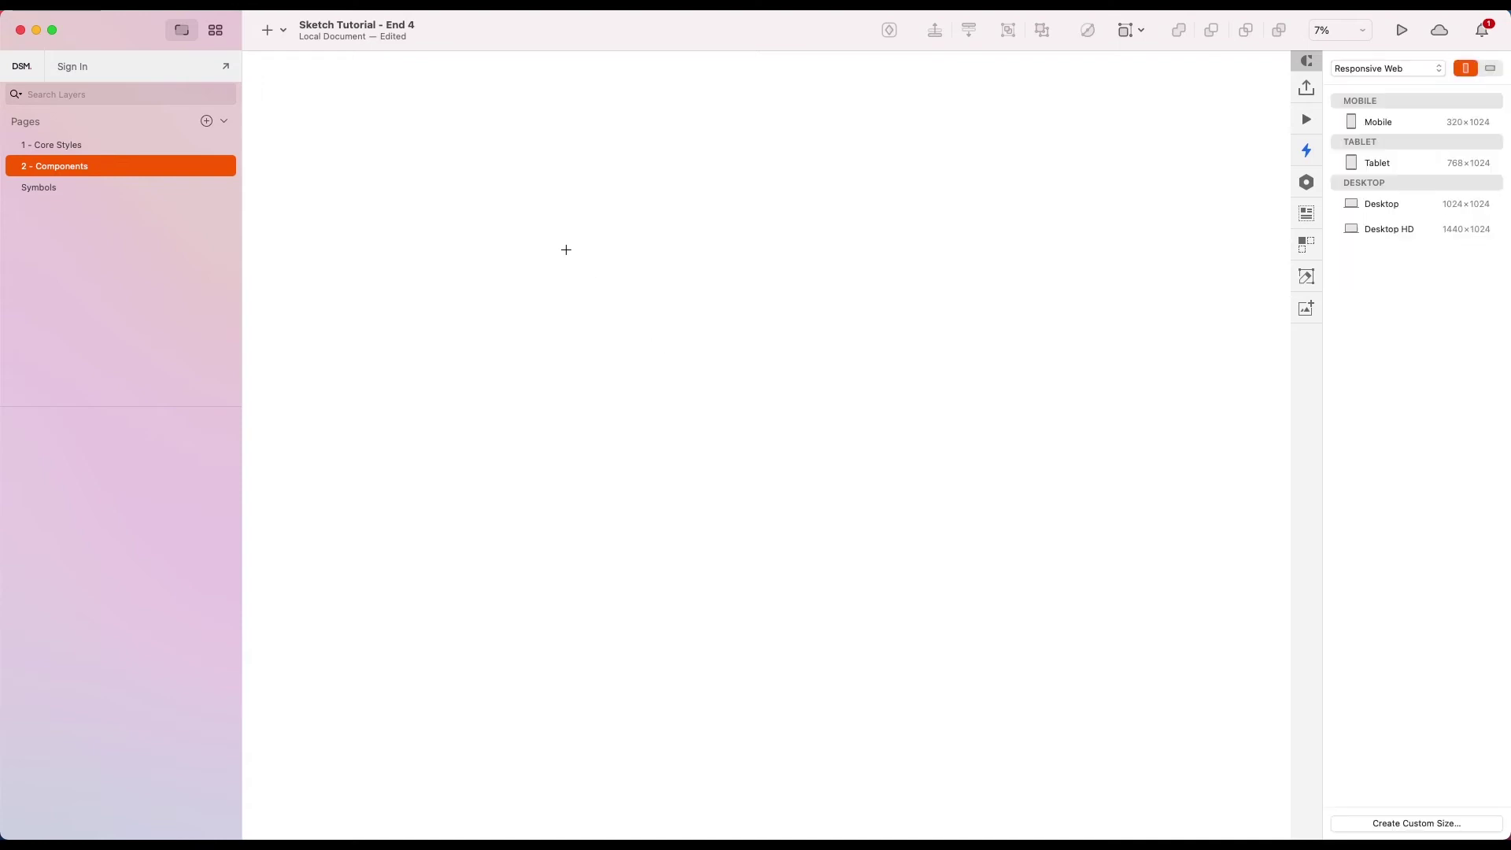
{"action": "left_click_drag", "start_coordinate": [566, 250], "coordinate": [1167, 681]}
{"action": "left_click", "coordinate": [1345, 126]}
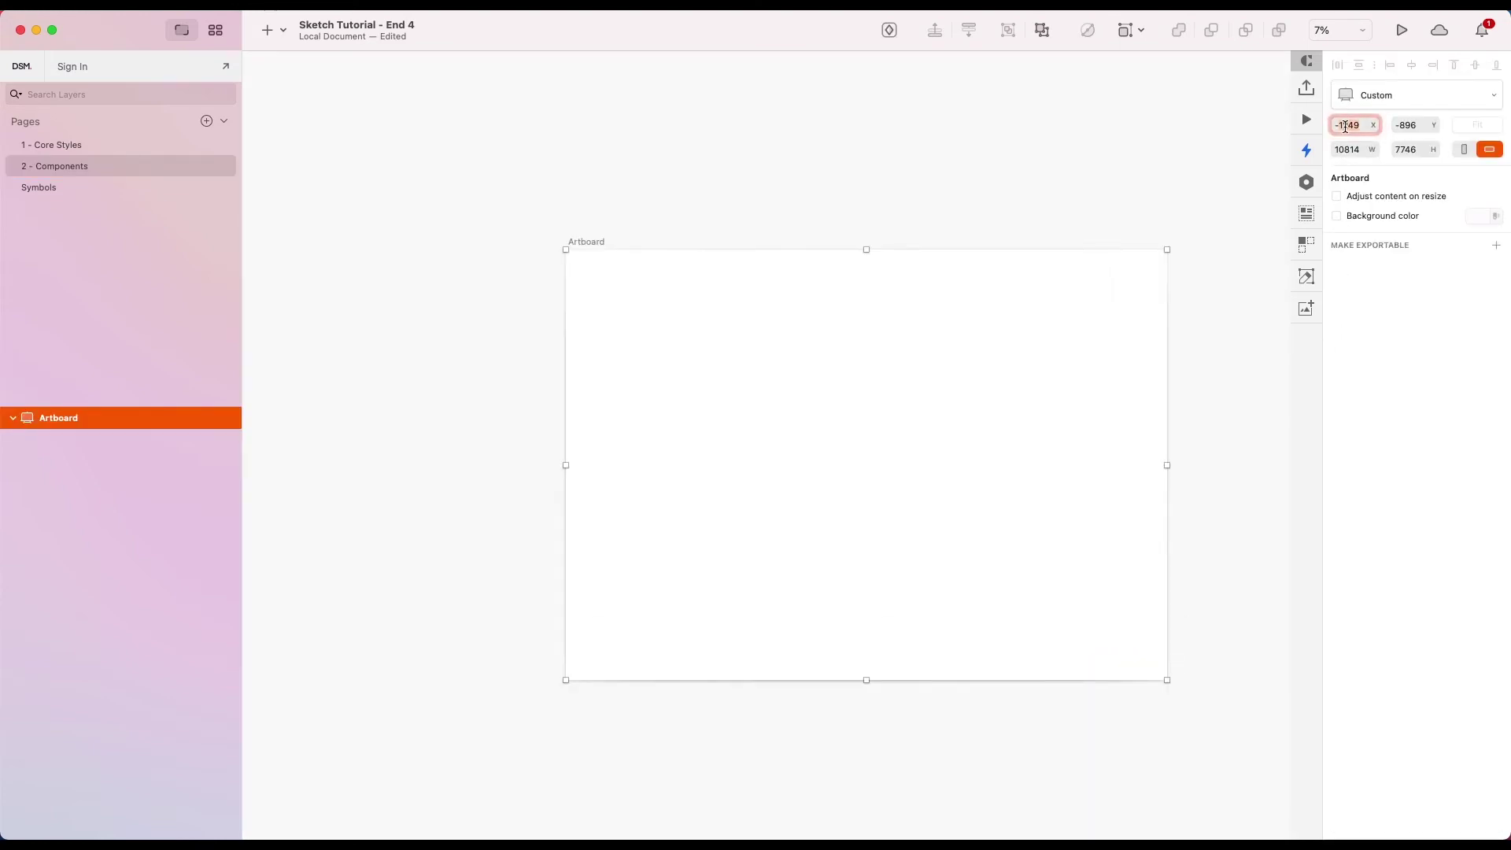
{"action": "type", "text": "0"}
{"action": "key", "text": "Tab"}
{"action": "type", "text": "0"}
{"action": "key", "text": "Return"}
{"action": "left_click", "coordinate": [905, 196]}
- Rename the new artboard as Buttons
{"action": "scroll", "coordinate": [905, 196], "scroll_direction": "down", "scroll_amount": 3}
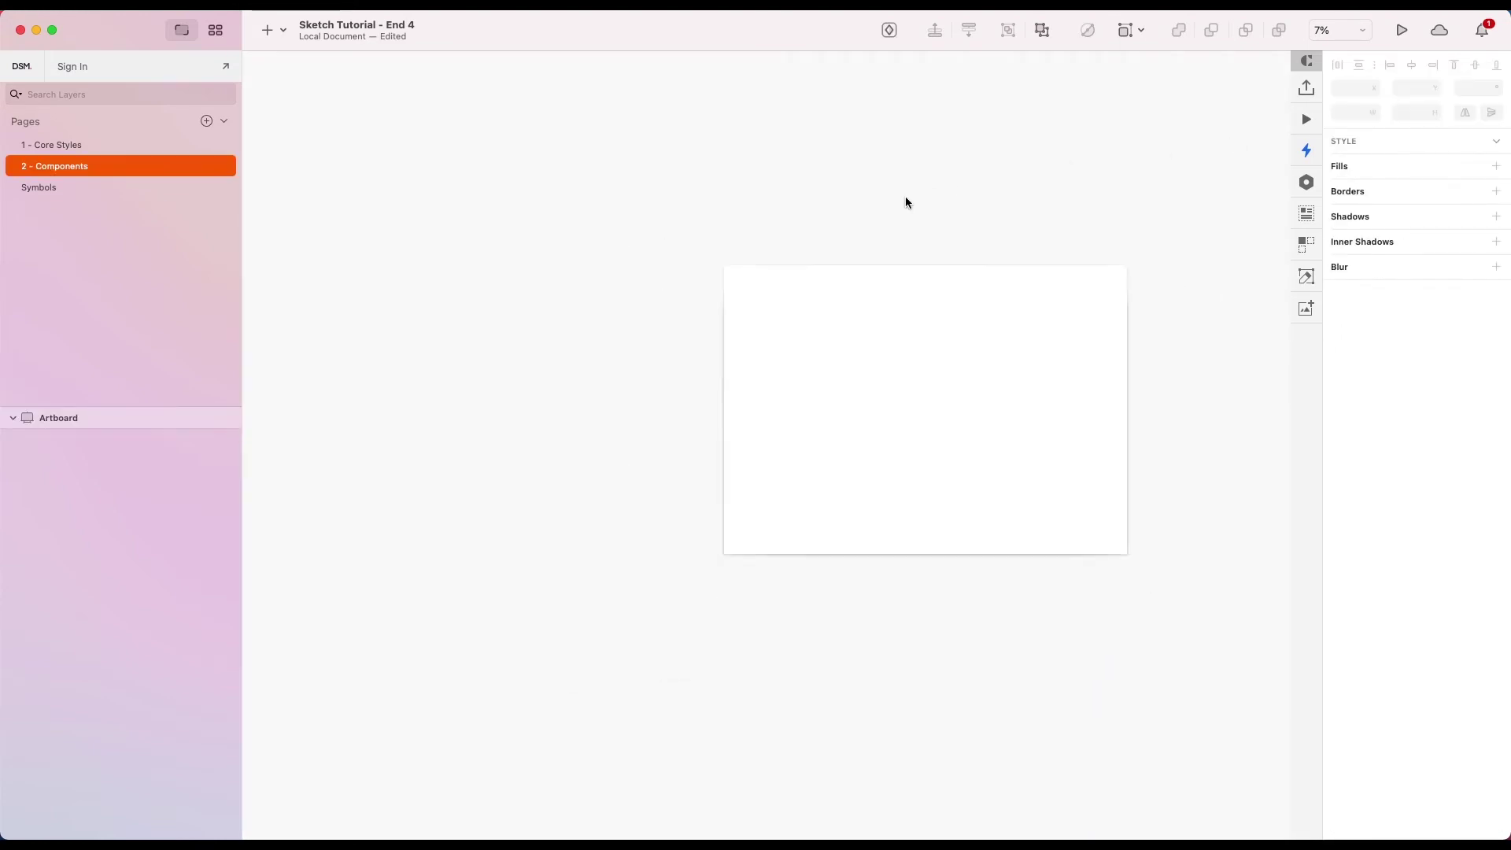
{"action": "scroll", "coordinate": [905, 196], "scroll_direction": "right", "scroll_amount": 3}
{"action": "left_click", "coordinate": [557, 266]}
{"action": "double_click", "coordinate": [68, 417]}
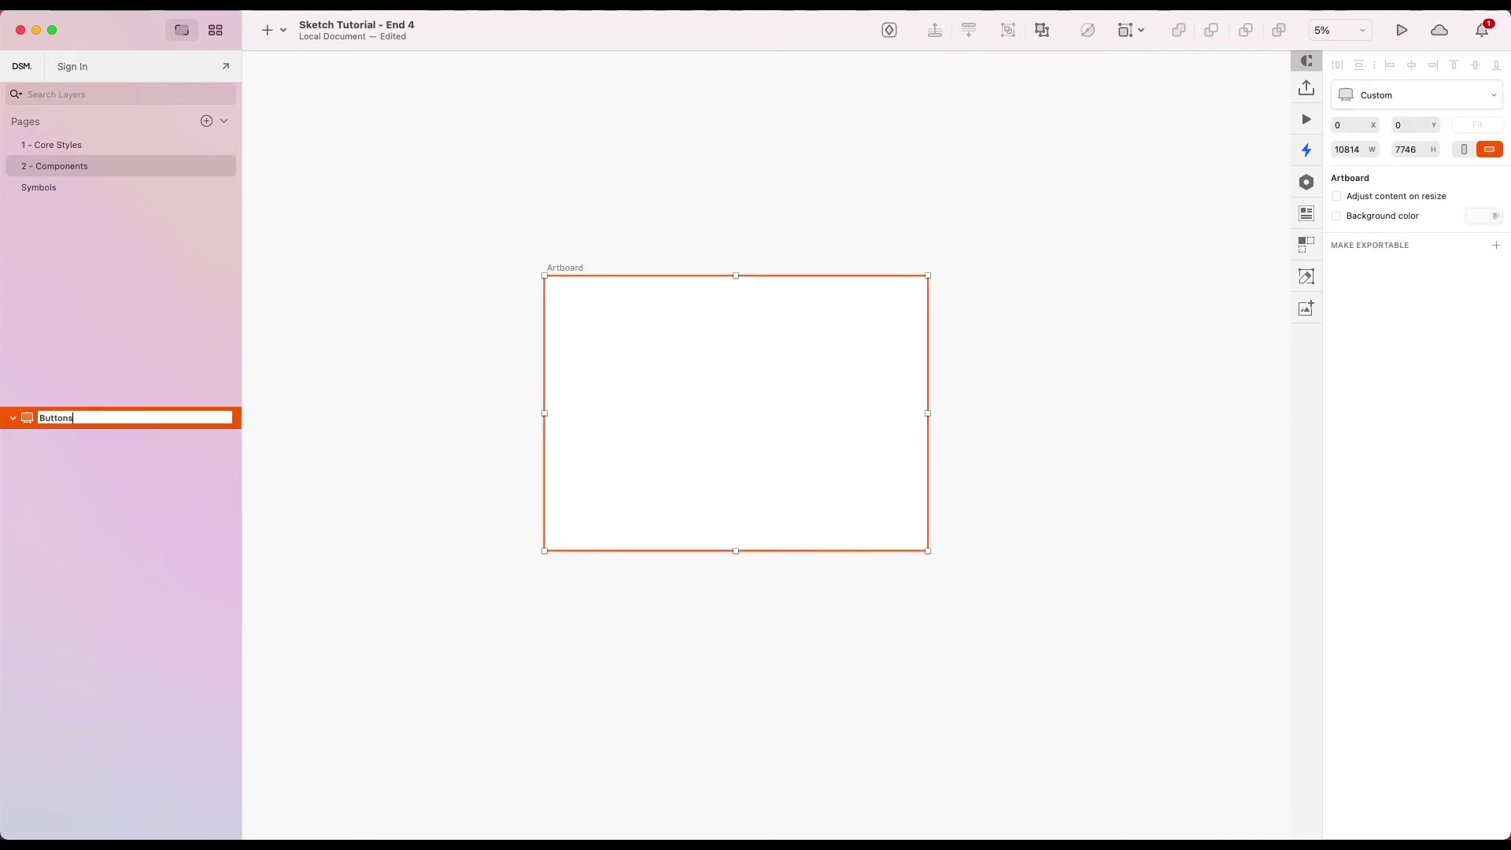
{"action": "left_click", "coordinate": [841, 332]}
- Insert the Primary High Emphasis Auto Layout button symbol near the upper-left corner of the Buttons artboard
{"action": "scroll", "coordinate": [841, 332], "scroll_direction": "up", "scroll_amount": 3}
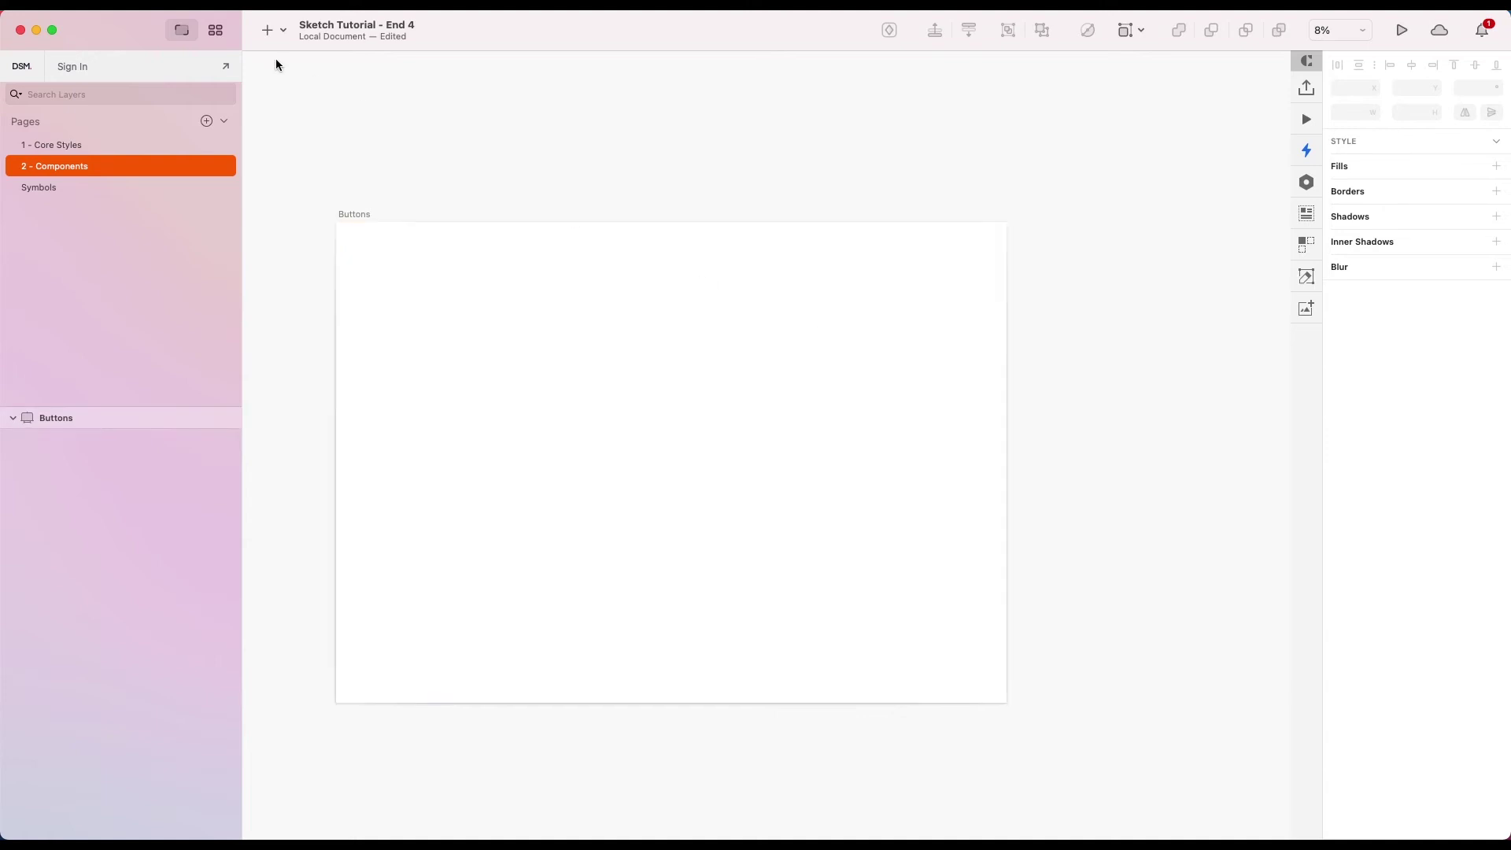
{"action": "left_click", "coordinate": [175, 6]}
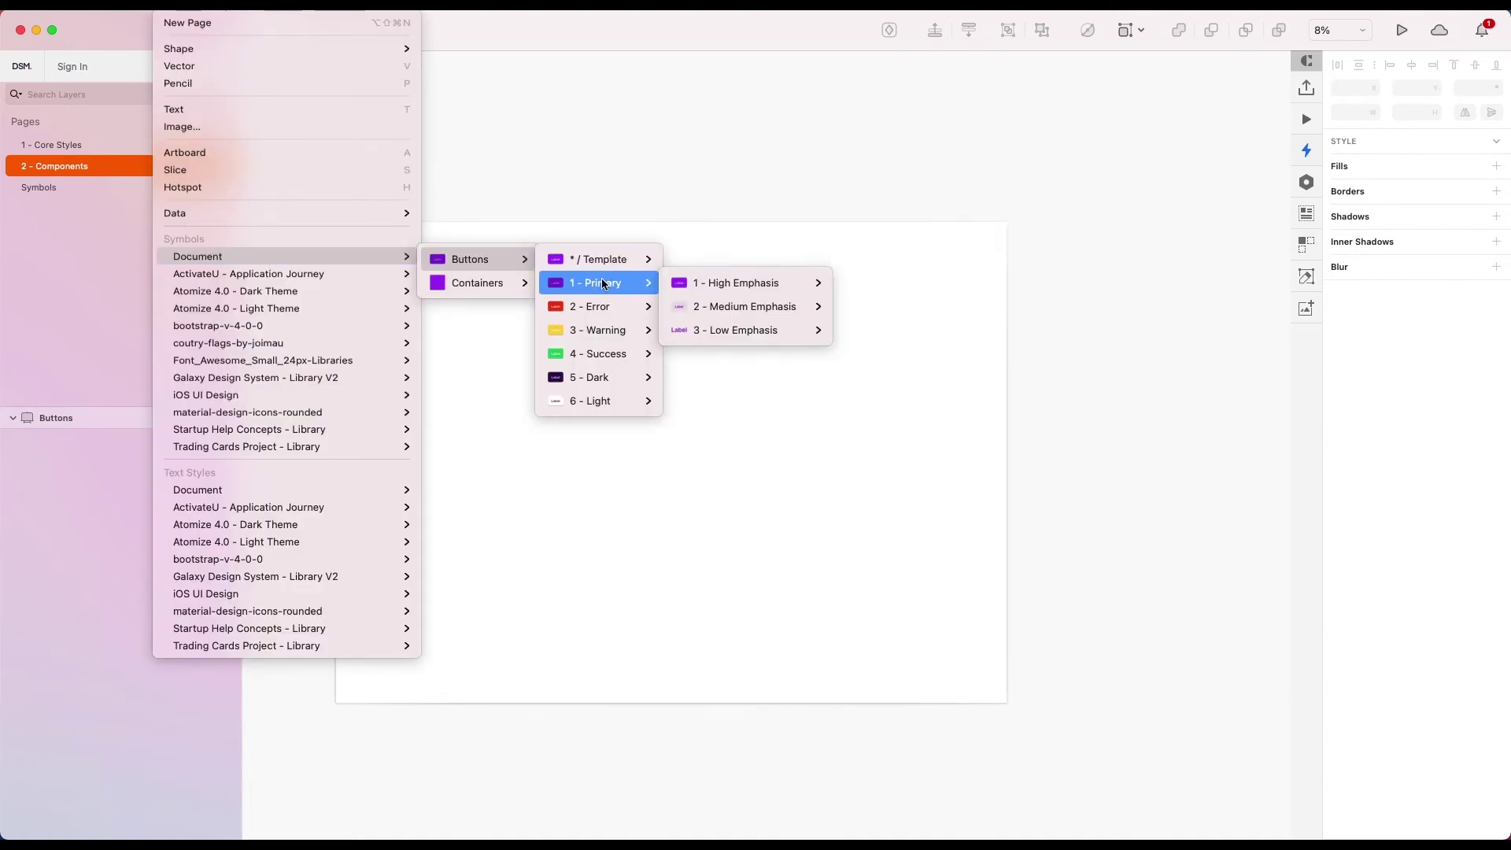
{"action": "mouse_move", "coordinate": [687, 293]}
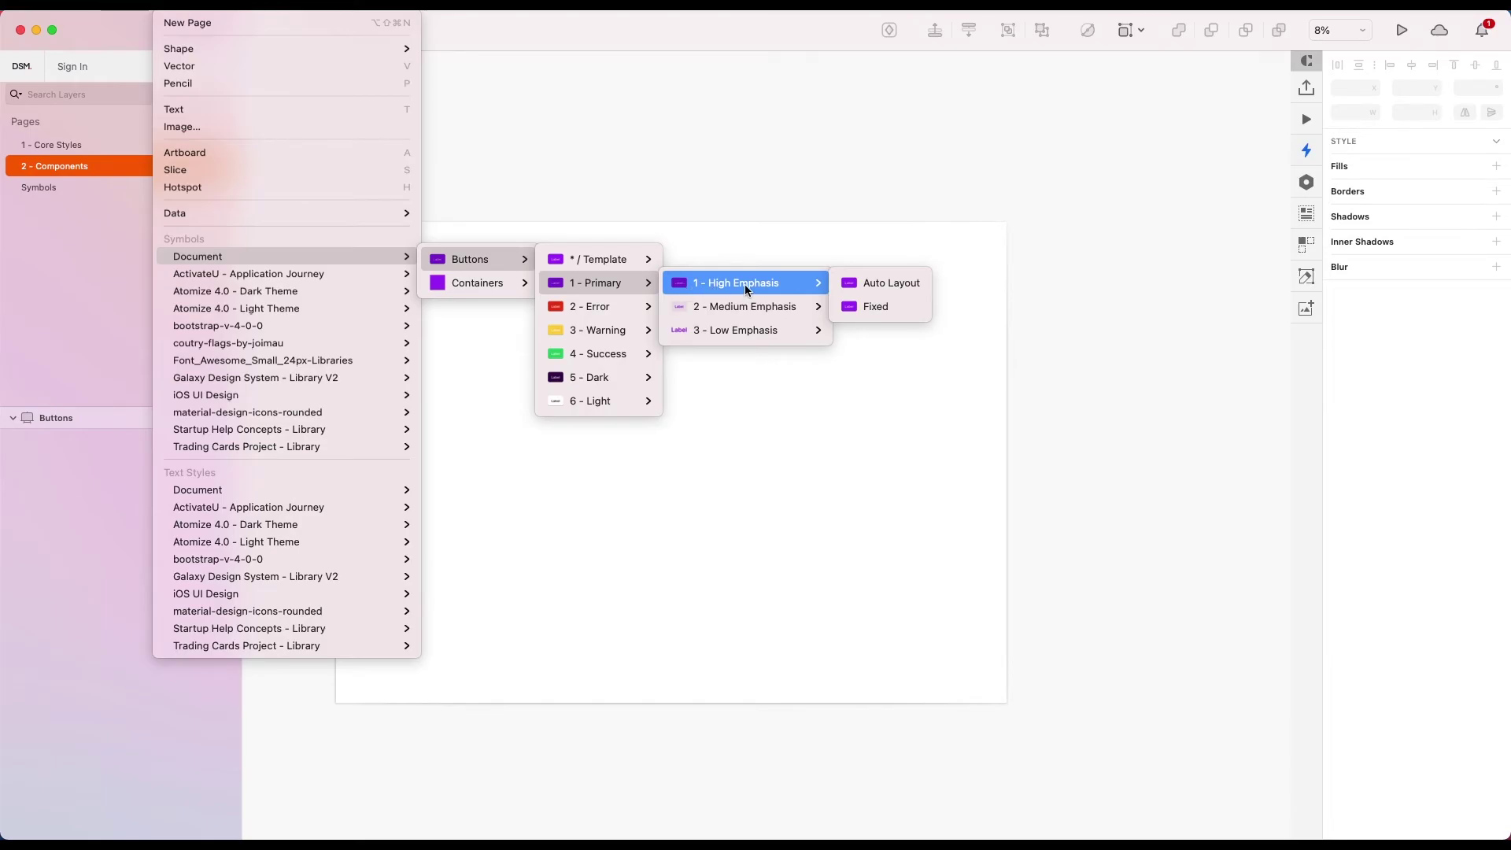
{"action": "left_click", "coordinate": [890, 282]}
{"action": "left_click", "coordinate": [367, 254]}
{"action": "left_click", "coordinate": [381, 284]}
- Shrink the Buttons artboard to a much smaller portrait format that still contains the inserted button
{"action": "left_click_drag", "start_coordinate": [1006, 698], "coordinate": [480, 323]}
{"action": "scroll", "coordinate": [338, 245], "scroll_direction": "up", "scroll_amount": 10}
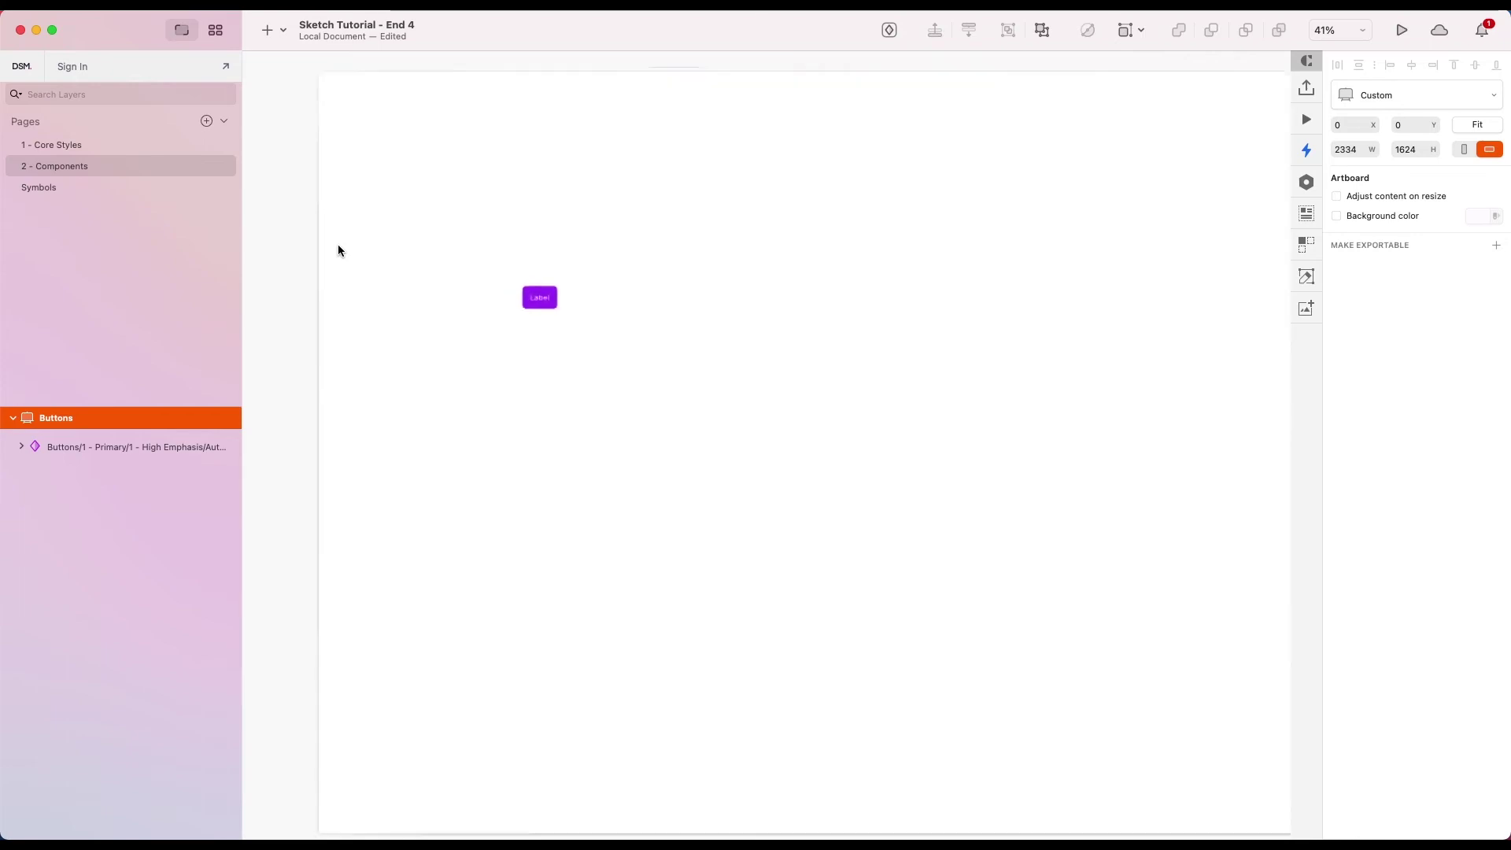
{"action": "scroll", "coordinate": [694, 375], "scroll_direction": "down", "scroll_amount": 4}
{"action": "left_click_drag", "start_coordinate": [995, 629], "coordinate": [636, 566]}
{"action": "scroll", "coordinate": [462, 317], "scroll_direction": "up", "scroll_amount": 3}
- Move the Primary High Emphasis button to X 80, Y 80 on the artboard
{"action": "left_click_drag", "start_coordinate": [563, 411], "coordinate": [402, 243]}
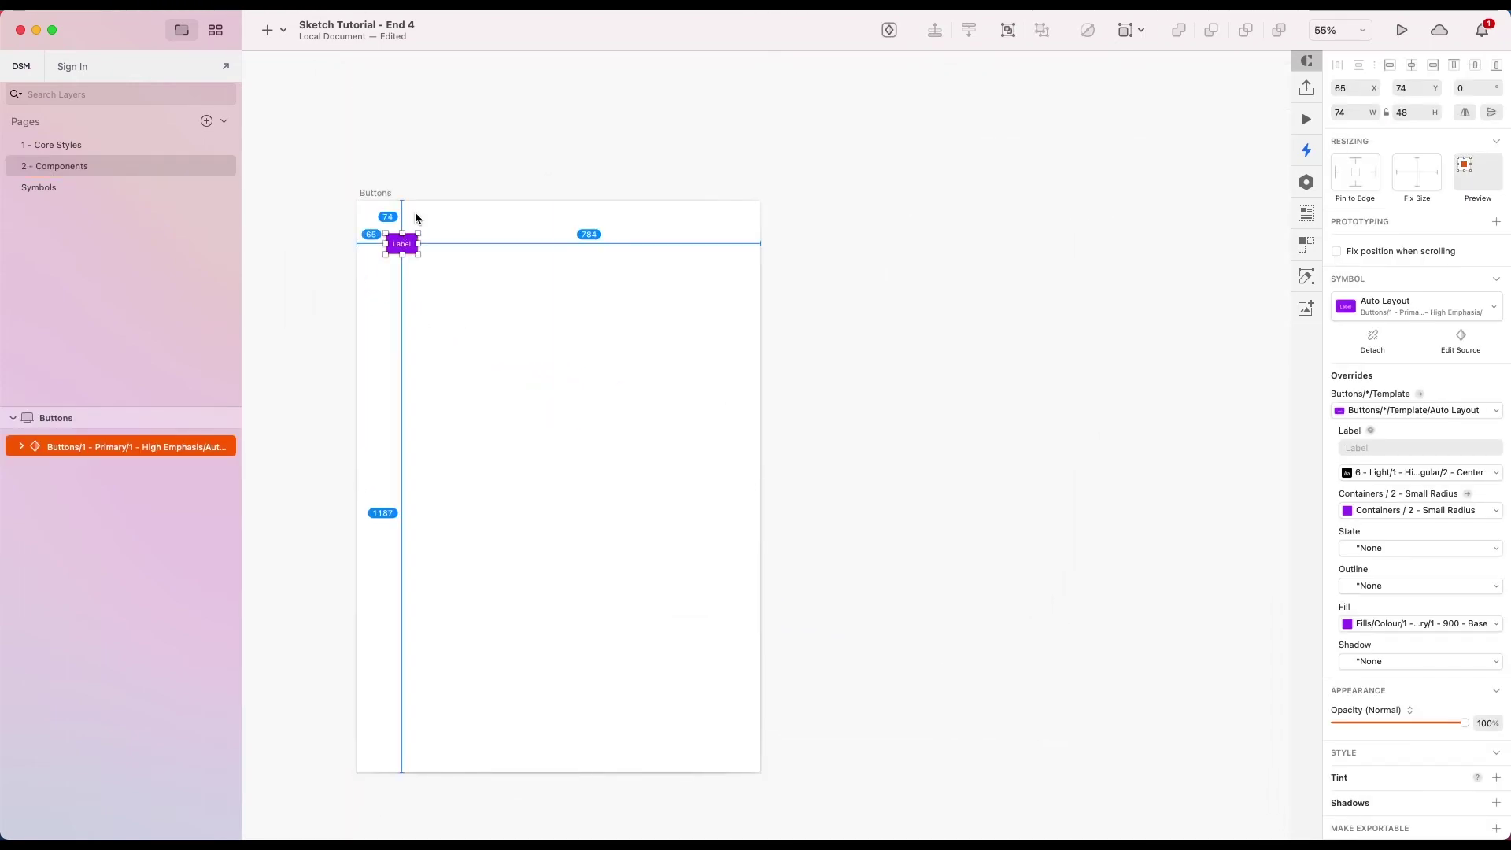
{"action": "key", "text": "shift+Right"}
{"action": "key", "text": "shift+Right"}
{"action": "key", "text": "shift+Down"}
- Insert the Primary Medium Emphasis Auto Layout button to the right of the High Emphasis button, aligned at Y 80
{"action": "scroll", "coordinate": [412, 208], "scroll_direction": "up", "scroll_amount": 4}
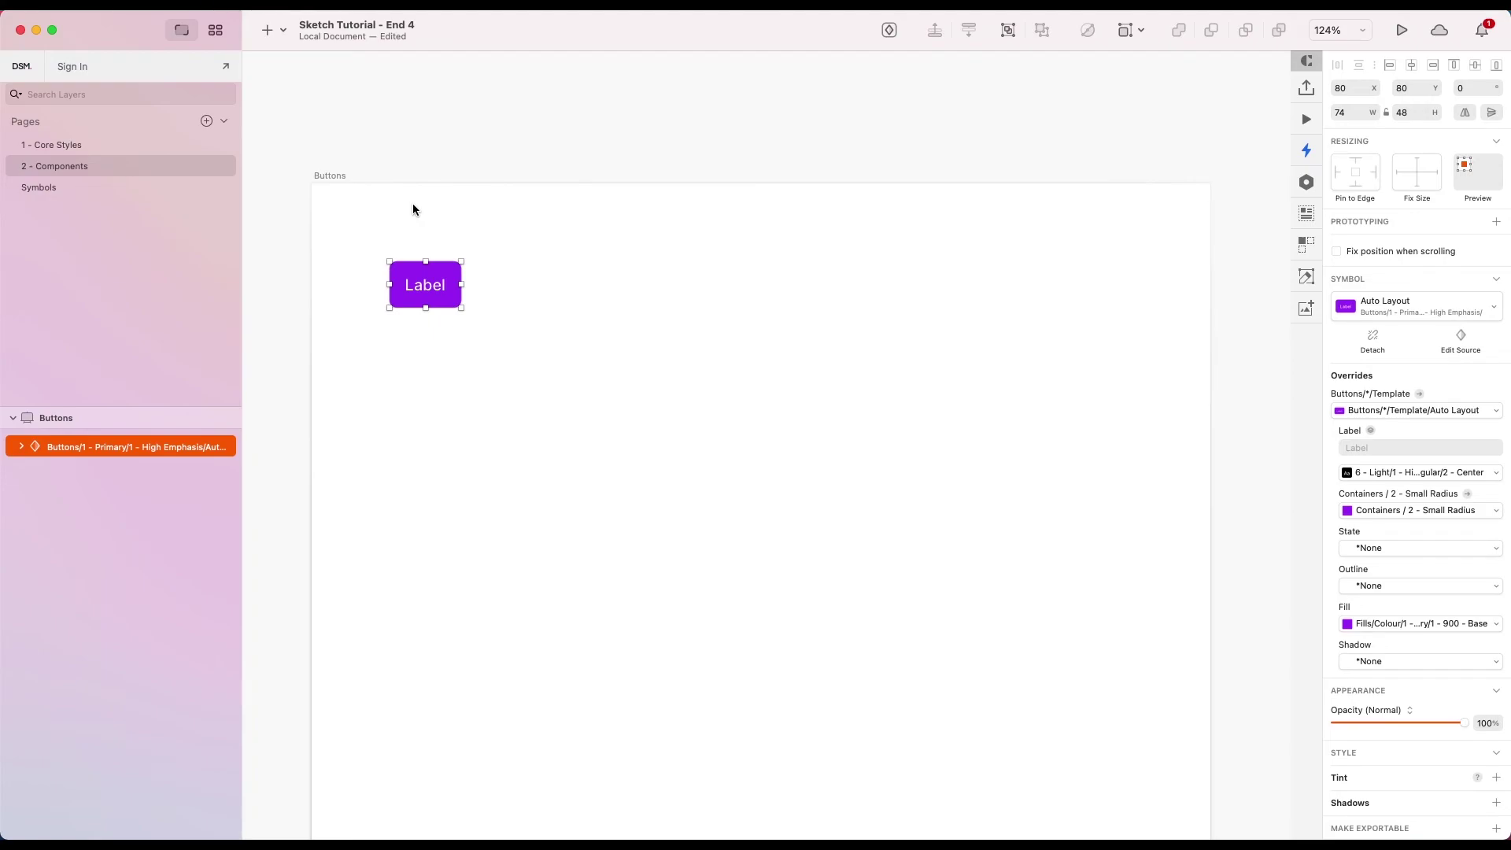
{"action": "left_click", "coordinate": [169, 6]}
{"action": "mouse_move", "coordinate": [292, 257]}
{"action": "mouse_move", "coordinate": [472, 260]}
{"action": "mouse_move", "coordinate": [599, 284]}
{"action": "mouse_move", "coordinate": [748, 307]}
{"action": "left_click", "coordinate": [837, 308]}
{"action": "left_click", "coordinate": [514, 284]}
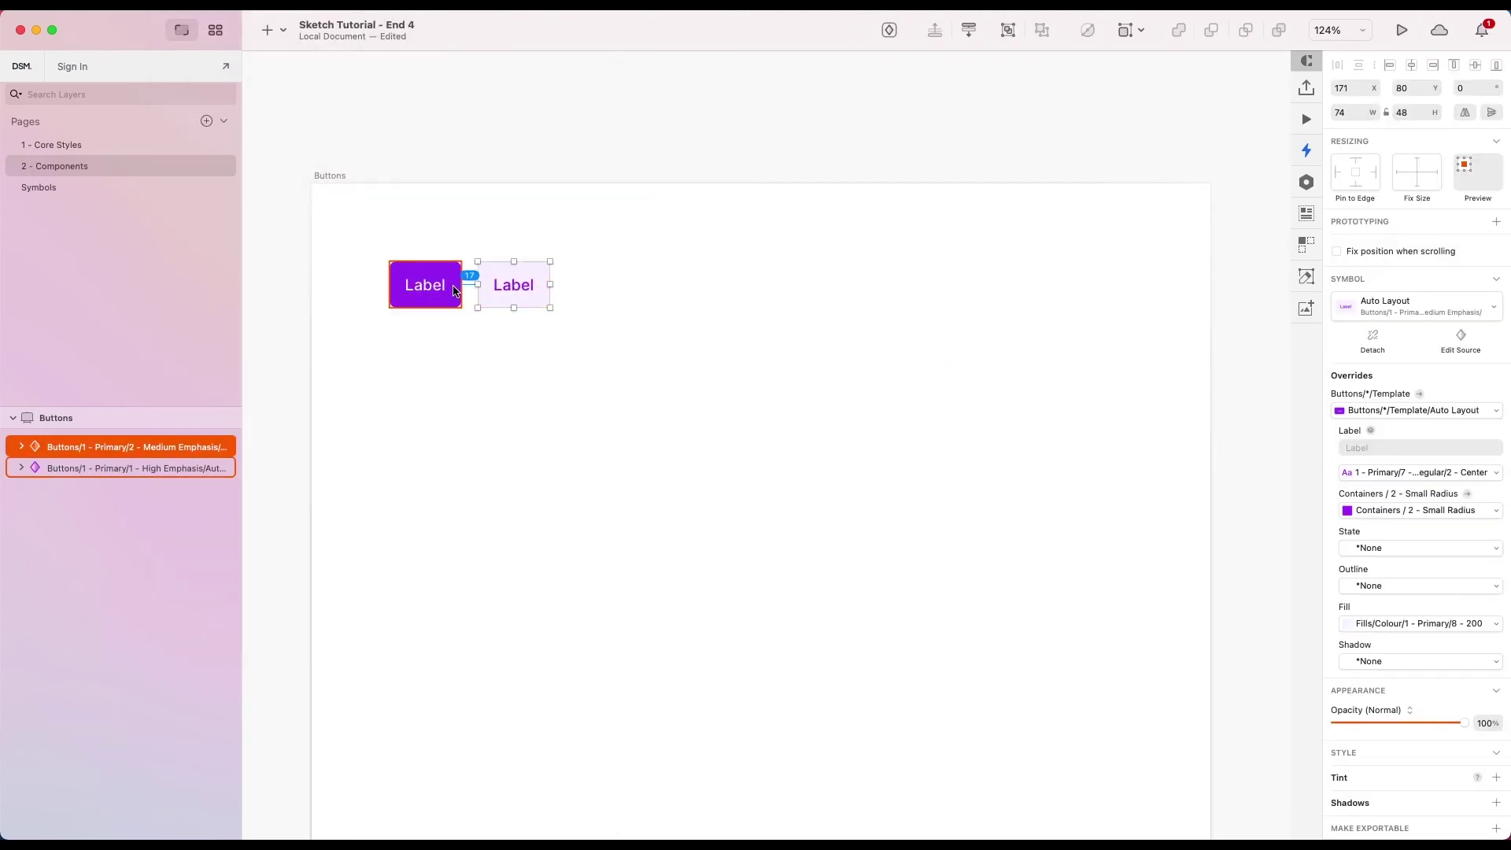
- Insert the Primary Low Emphasis Auto Layout button to the right of the Medium Emphasis button in the same row
{"action": "left_click", "coordinate": [168, 5]}
{"action": "mouse_move", "coordinate": [287, 257]}
{"action": "mouse_move", "coordinate": [489, 256]}
{"action": "mouse_move", "coordinate": [685, 310]}
{"action": "left_click", "coordinate": [795, 310]}
{"action": "left_click", "coordinate": [600, 285]}
{"action": "left_click", "coordinate": [566, 318]}
- Insert the Error High, Medium and Low Emphasis Auto Layout buttons as a row at Y 152 below the Primary row
{"action": "scroll", "coordinate": [567, 315], "scroll_direction": "down", "scroll_amount": 3}
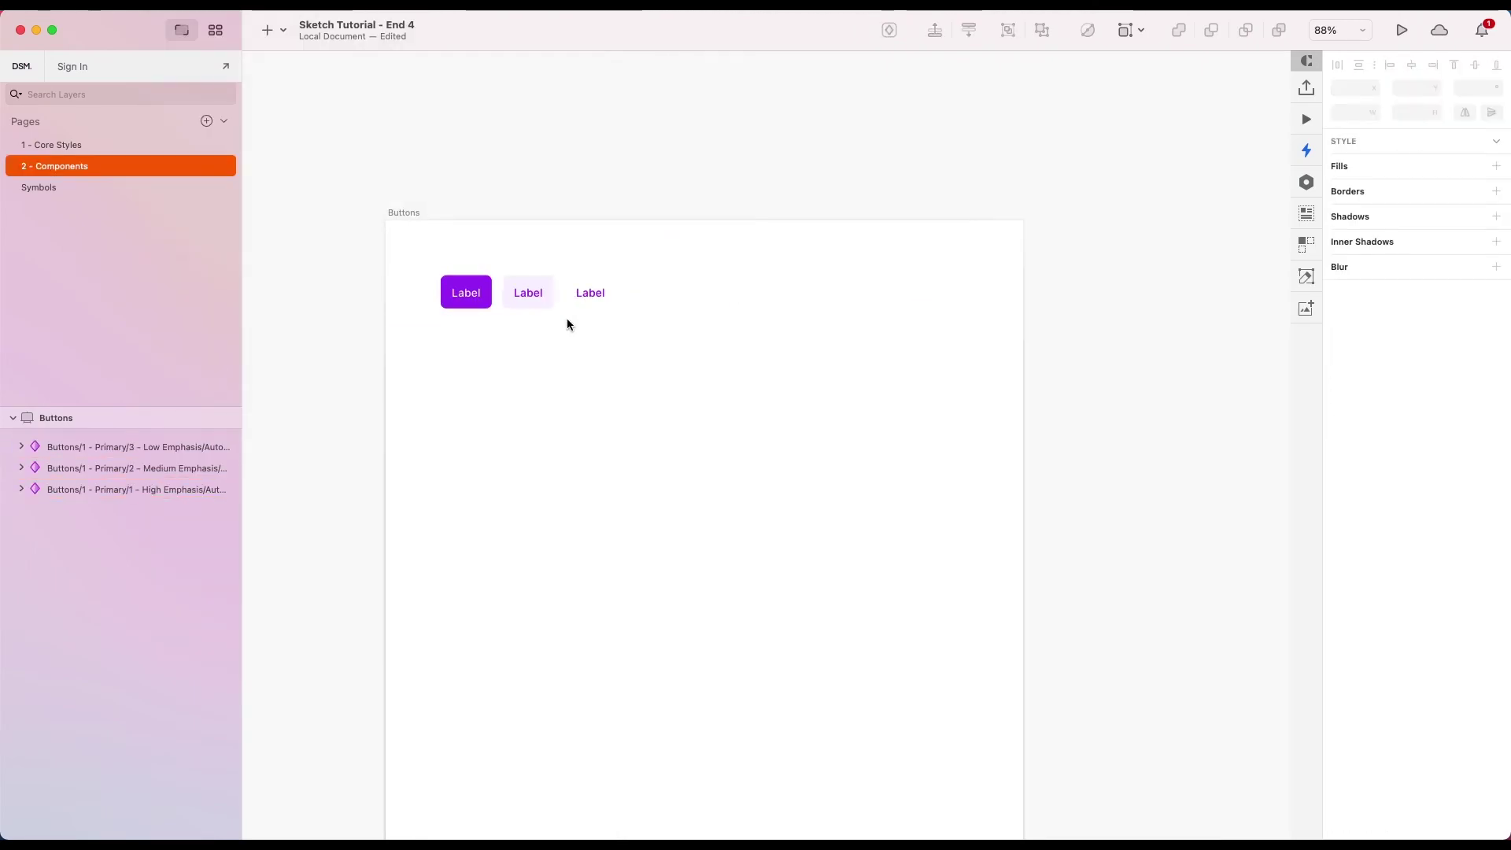
{"action": "left_click", "coordinate": [169, 5]}
{"action": "mouse_move", "coordinate": [291, 256]}
{"action": "mouse_move", "coordinate": [591, 306]}
{"action": "left_click", "coordinate": [874, 307]}
{"action": "left_click", "coordinate": [466, 342]}
{"action": "left_click", "coordinate": [169, 6]}
{"action": "mouse_move", "coordinate": [294, 257]}
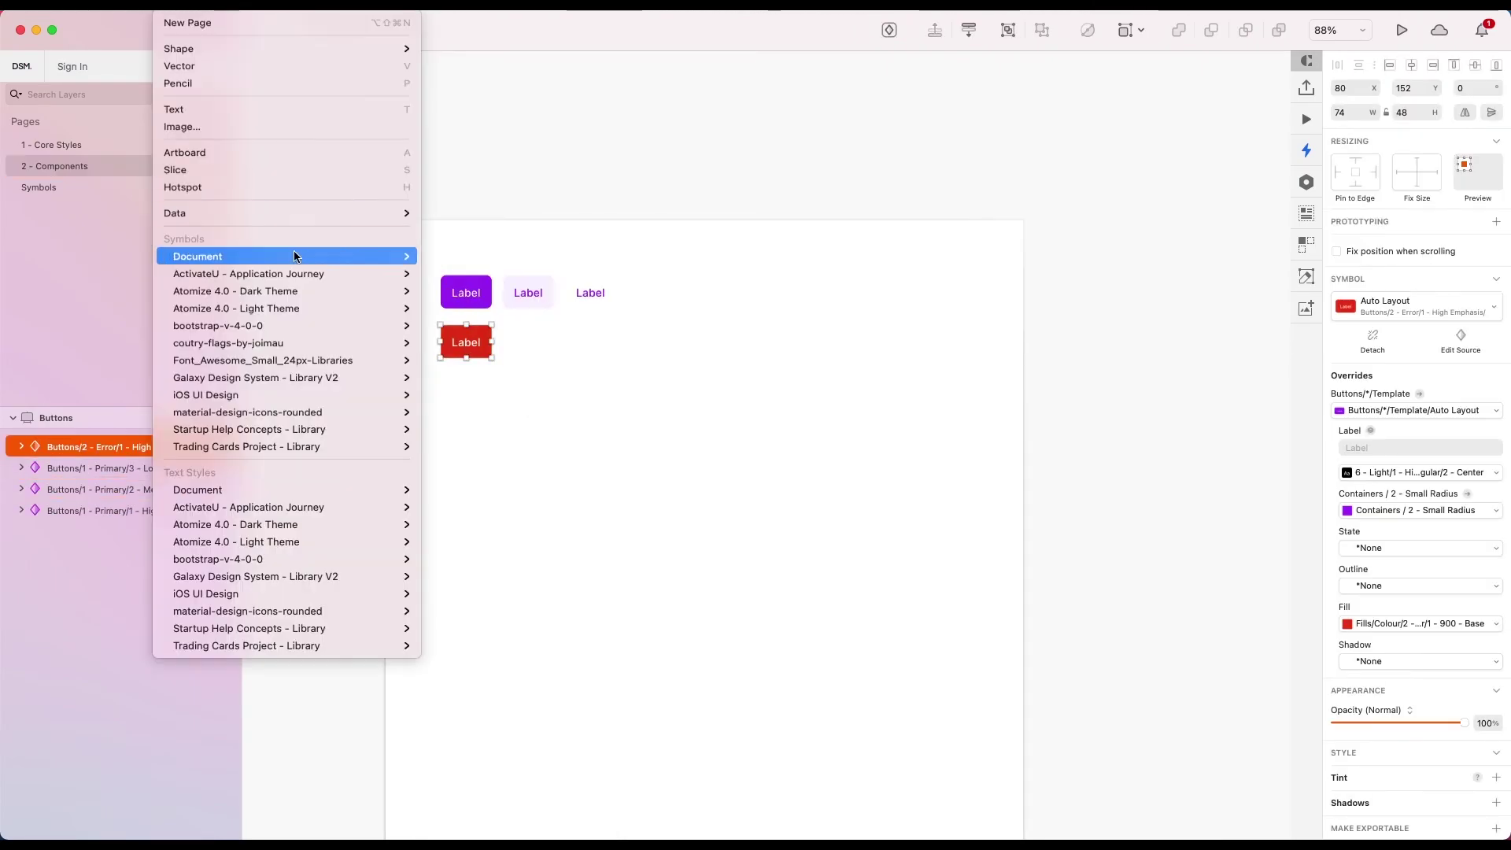
{"action": "left_click", "coordinate": [874, 331]}
{"action": "left_click", "coordinate": [530, 342]}
{"action": "left_click", "coordinate": [157, 4]}
{"action": "left_click", "coordinate": [768, 355]}
{"action": "left_click", "coordinate": [592, 342]}
- Insert the Warning High, Medium and Low Emphasis Auto Layout buttons as a row at Y 224 below the Error row
{"action": "left_click", "coordinate": [158, 5]}
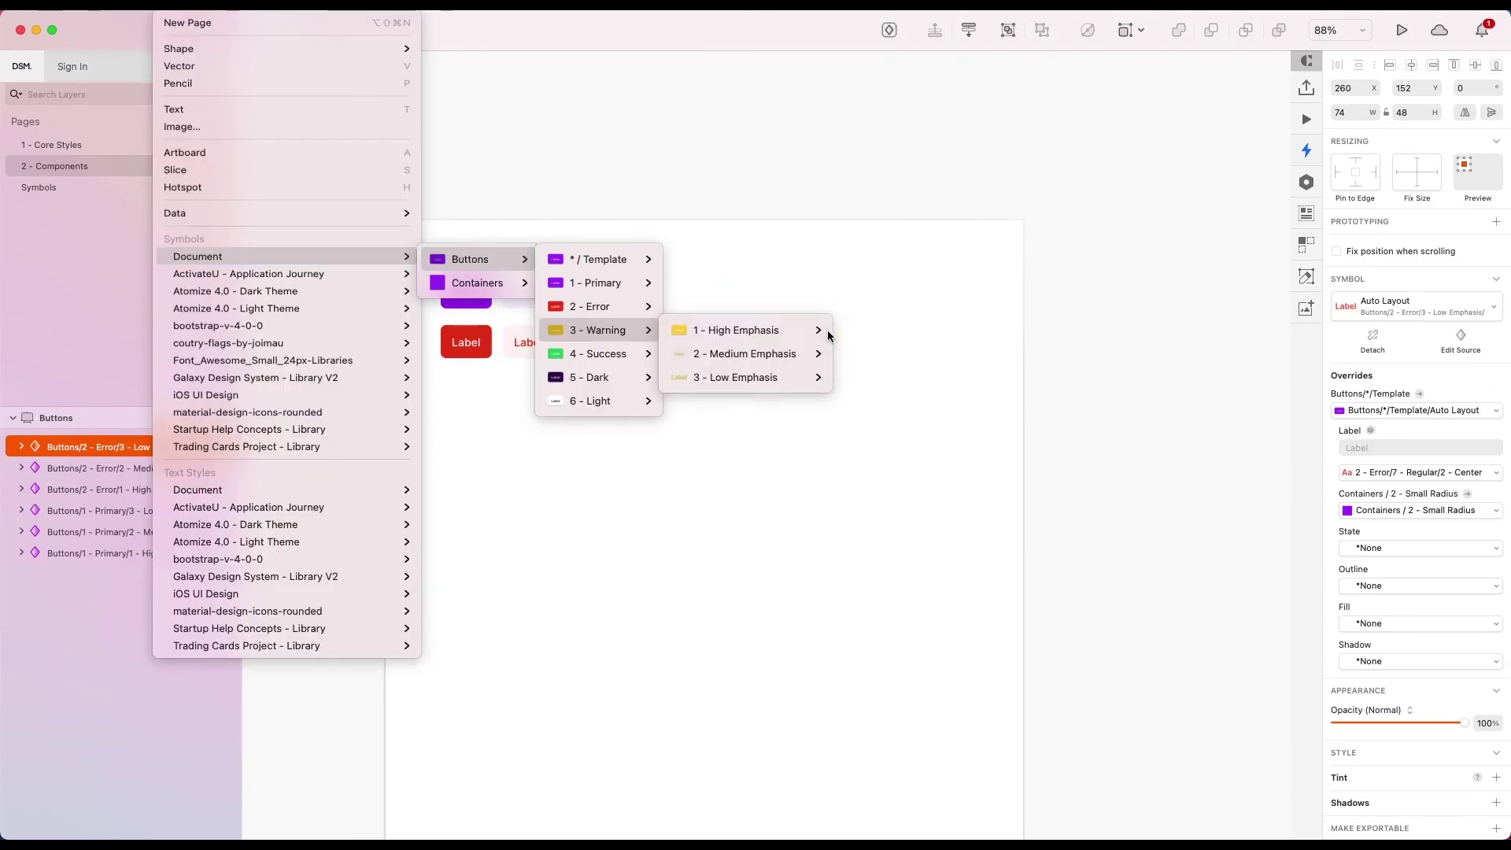
{"action": "left_click", "coordinate": [756, 331]}
{"action": "left_click", "coordinate": [469, 394]}
{"action": "left_click", "coordinate": [168, 6]}
{"action": "left_click", "coordinate": [873, 354]}
{"action": "left_click", "coordinate": [529, 392]}
{"action": "left_click", "coordinate": [168, 6]}
{"action": "left_click", "coordinate": [874, 378]}
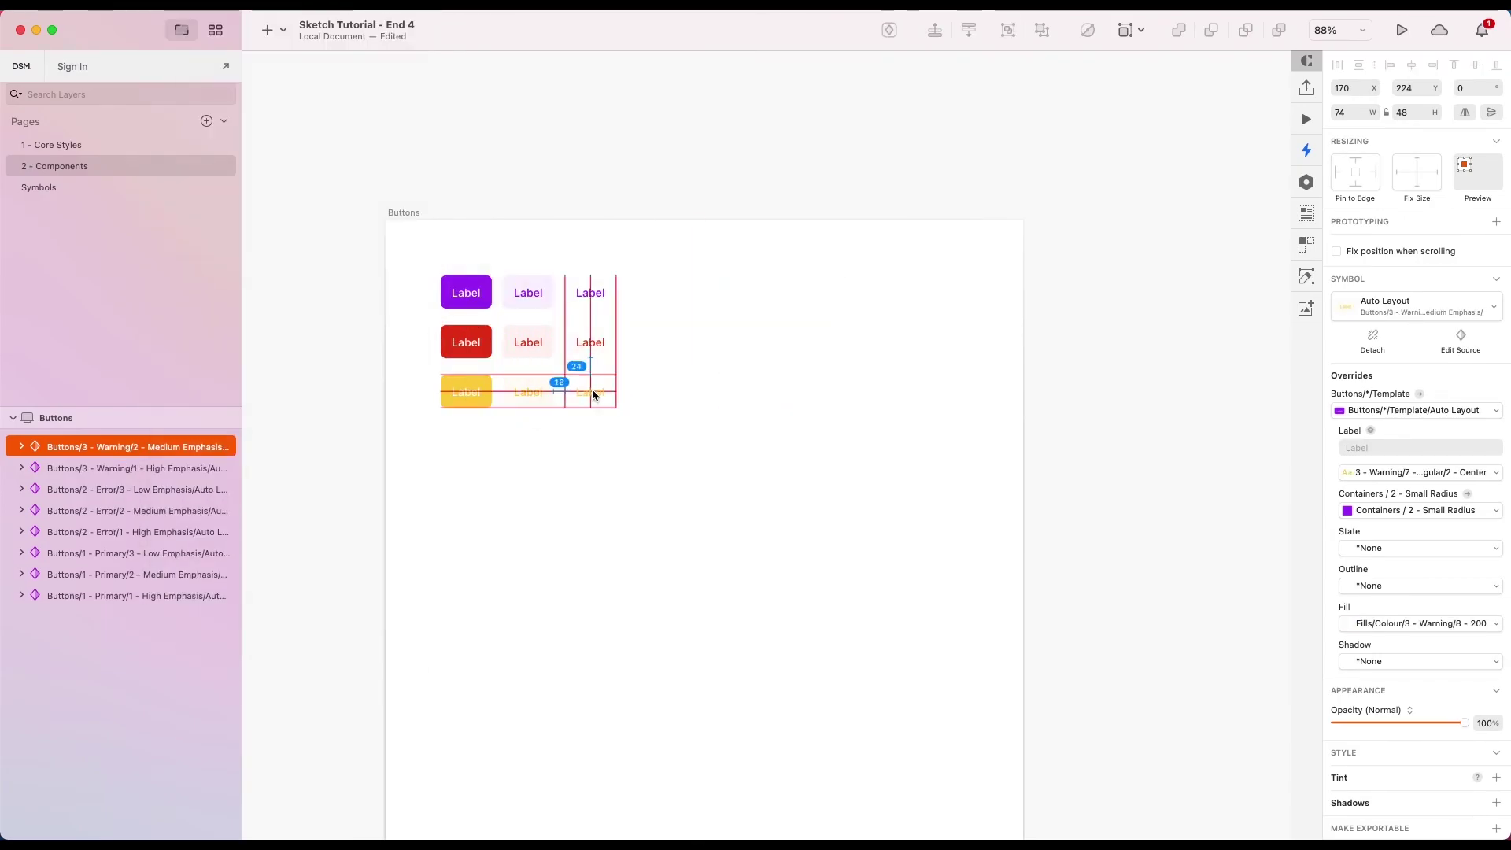
{"action": "left_click", "coordinate": [593, 394]}
- Insert the Success High, Medium and Low Emphasis Auto Layout buttons as a row at Y 296 below the Warning row
{"action": "left_click", "coordinate": [168, 5]}
{"action": "left_click", "coordinate": [692, 357]}
{"action": "left_click", "coordinate": [466, 441]}
{"action": "left_click", "coordinate": [157, 5]}
{"action": "left_click", "coordinate": [748, 377]}
{"action": "left_click", "coordinate": [528, 441]}
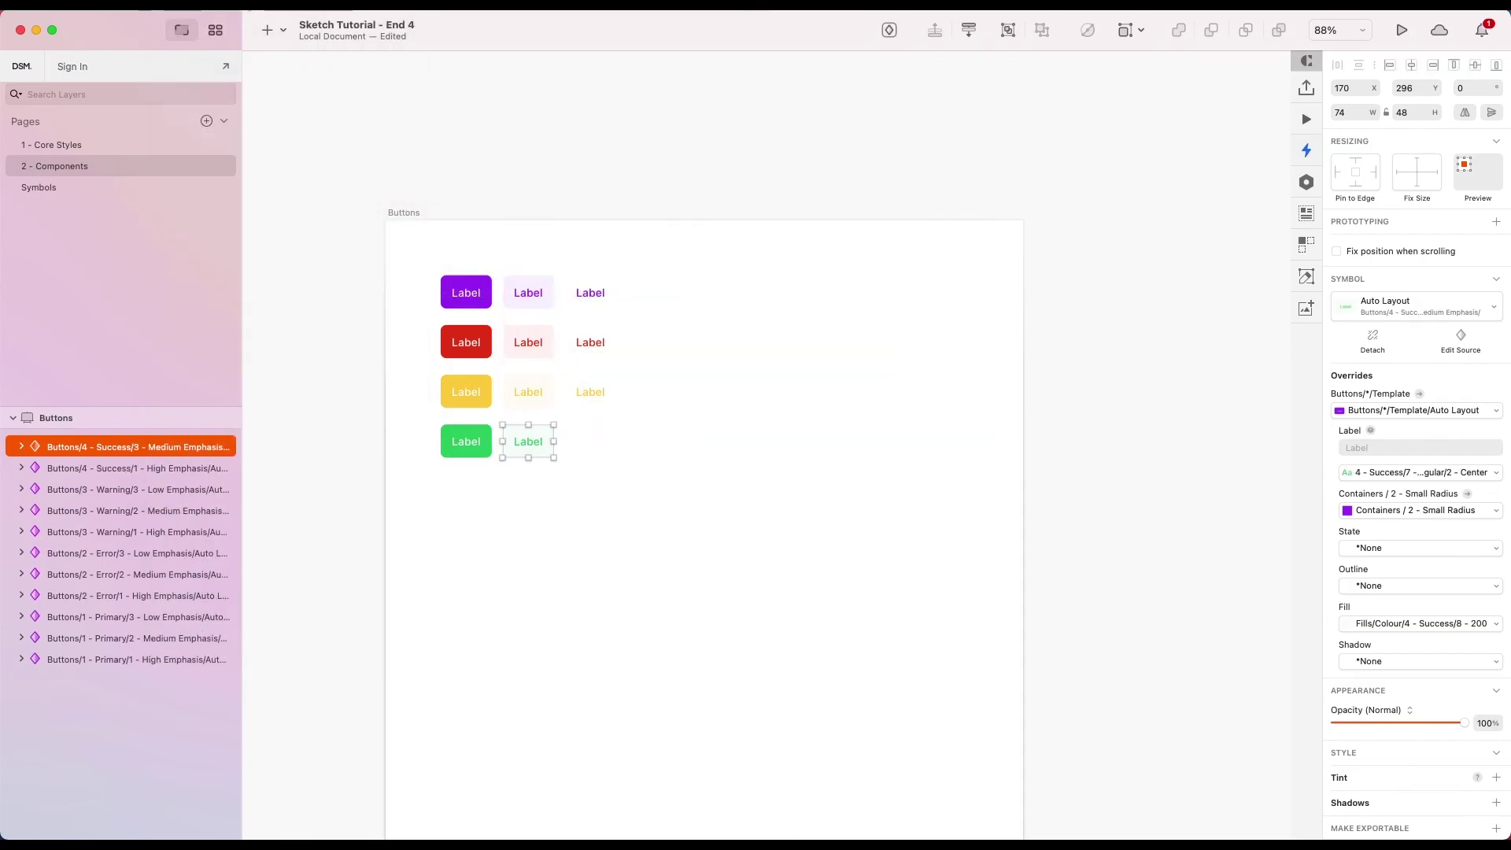
{"action": "left_click", "coordinate": [158, 4]}
{"action": "left_click", "coordinate": [892, 400]}
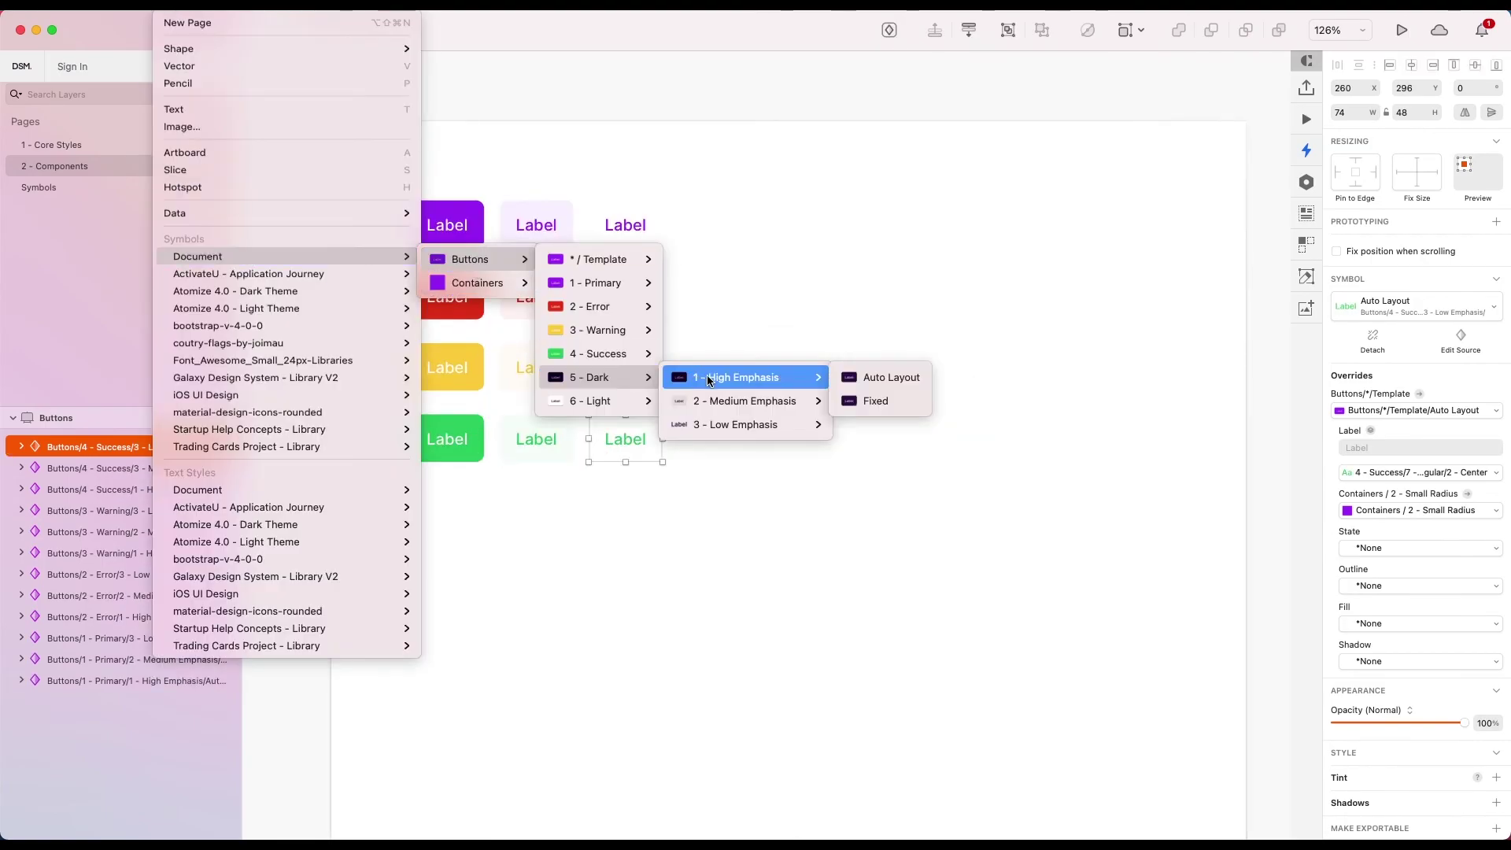
- Insert the Dark High, Medium and Low Emphasis Auto Layout buttons as a row at Y 368 below the Success row
{"action": "left_click", "coordinate": [797, 377]}
{"action": "left_click", "coordinate": [447, 510]}
{"action": "left_click", "coordinate": [157, 4]}
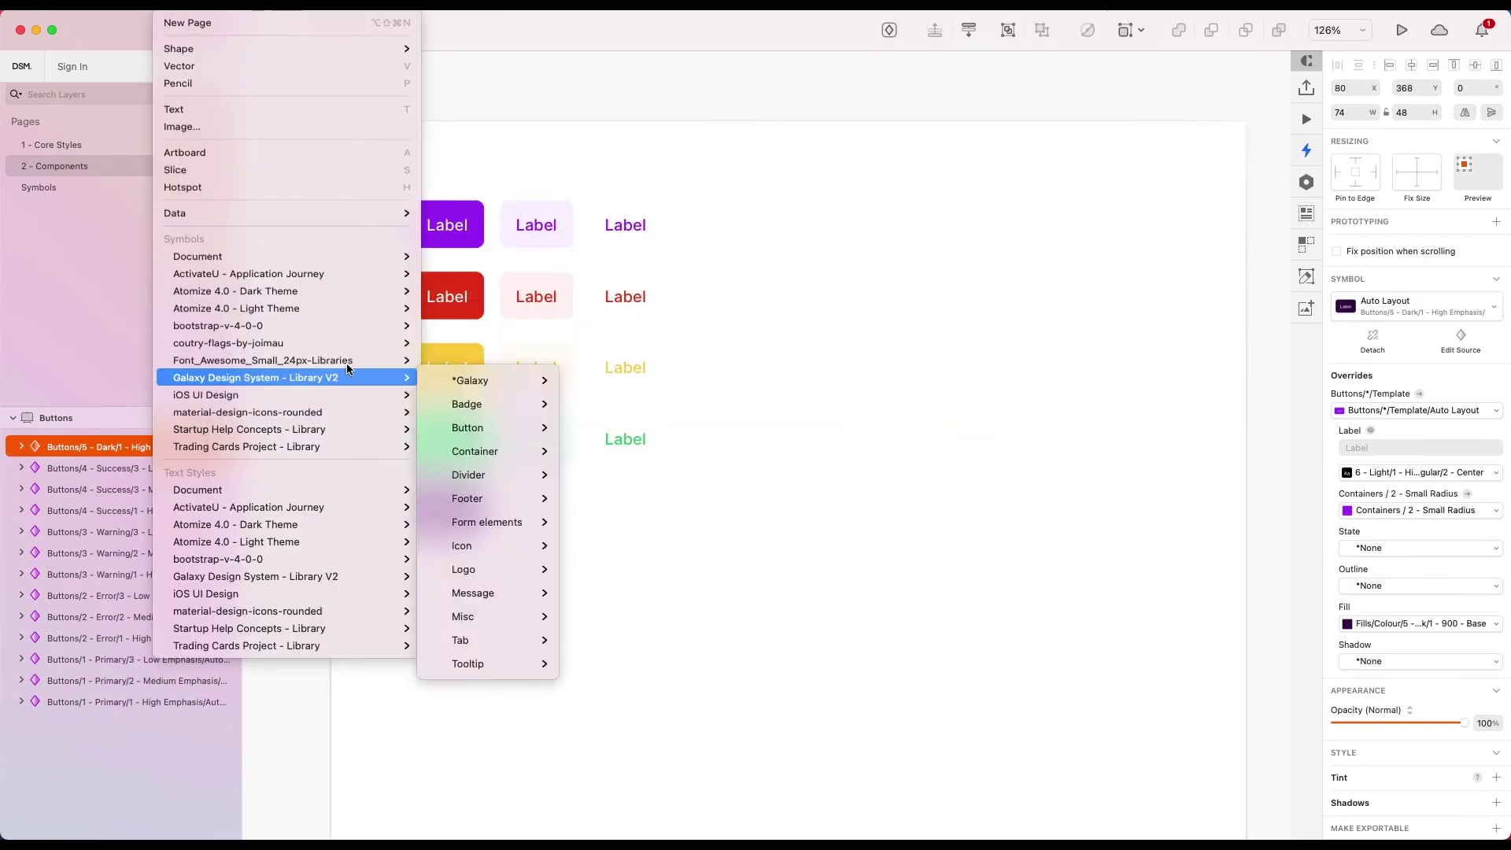
{"action": "left_click", "coordinate": [892, 401]}
{"action": "left_click", "coordinate": [533, 510]}
{"action": "left_click", "coordinate": [158, 4]}
{"action": "left_click", "coordinate": [749, 422]}
{"action": "left_click", "coordinate": [625, 510]}
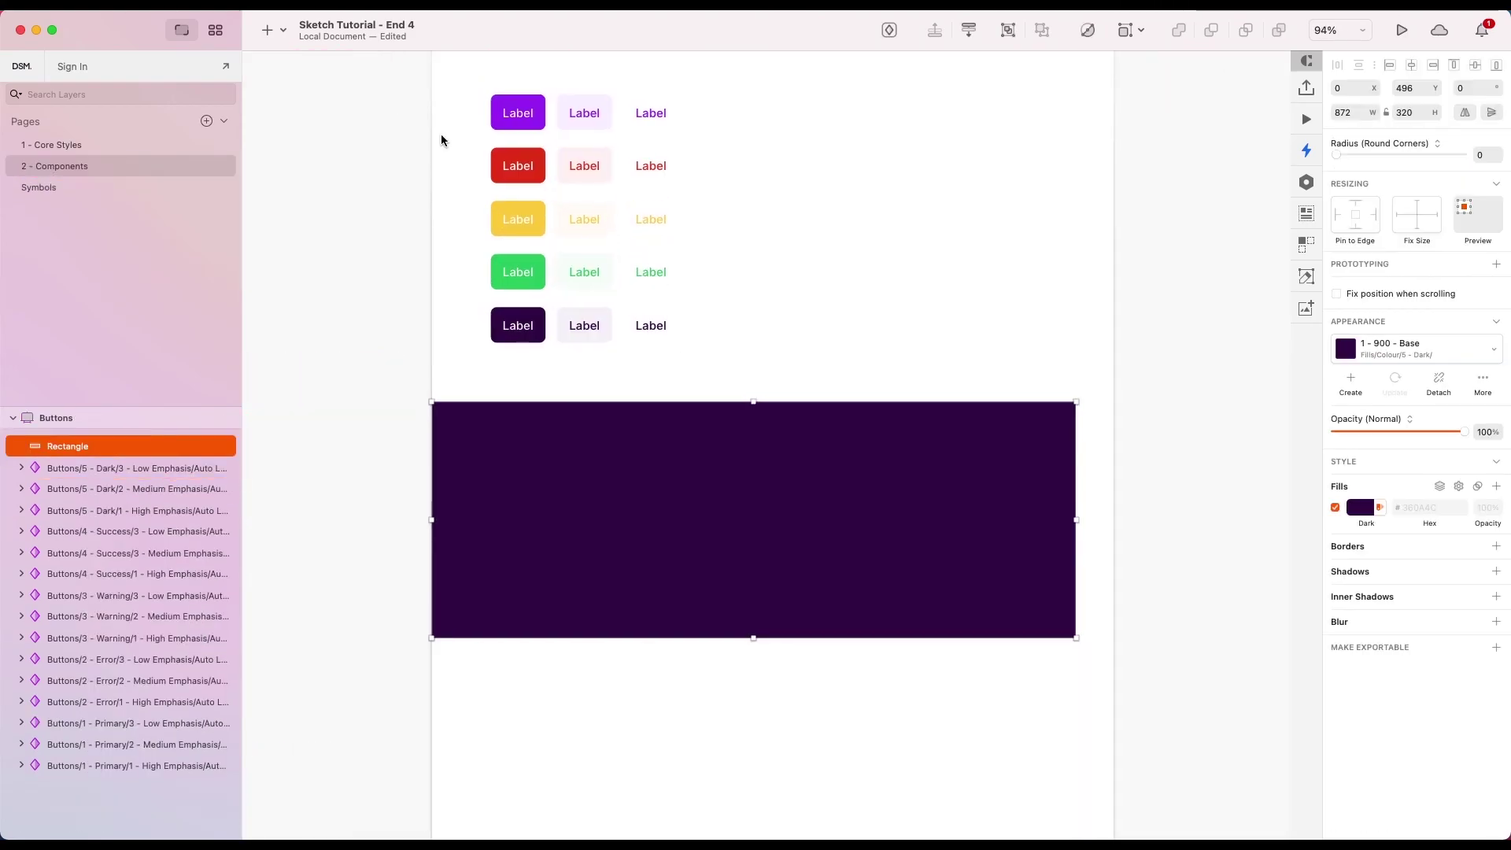
- Insert the Light High, Medium and Low Emphasis Auto Layout buttons as a row at Y 576 on the dark rectangle
{"action": "left_click", "coordinate": [158, 5]}
{"action": "mouse_move", "coordinate": [689, 403]}
{"action": "left_click", "coordinate": [892, 400]}
{"action": "left_click", "coordinate": [518, 479]}
{"action": "left_click", "coordinate": [157, 5]}
{"action": "left_click", "coordinate": [892, 425]}
{"action": "left_click", "coordinate": [584, 479]}
{"action": "left_click", "coordinate": [157, 5]}
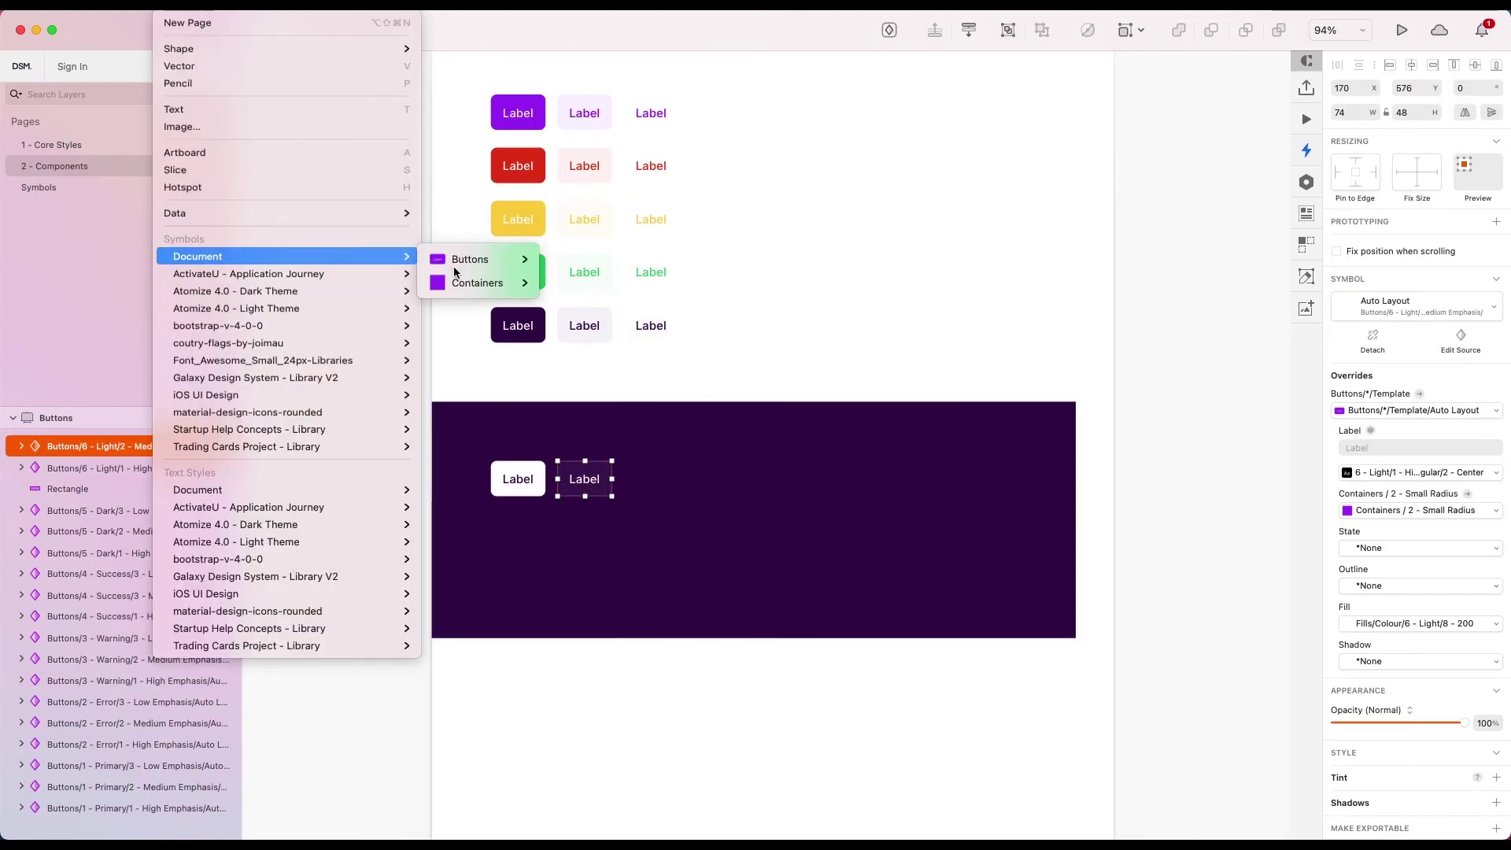
{"action": "left_click", "coordinate": [892, 448]}
{"action": "left_click", "coordinate": [659, 477]}
- Resize the dark rectangle to 414 wide by 208 high and move it to the bottom of the artboard's layer order
{"action": "left_click", "coordinate": [752, 551]}
{"action": "left_click_drag", "start_coordinate": [754, 638], "coordinate": [754, 543]}
{"action": "left_click", "coordinate": [1409, 112]}
{"action": "type", "text": "208"}
{"action": "left_click_drag", "start_coordinate": [1076, 478], "coordinate": [709, 475]}
{"action": "left_click", "coordinate": [1348, 111]}
{"action": "type", "text": "414"}
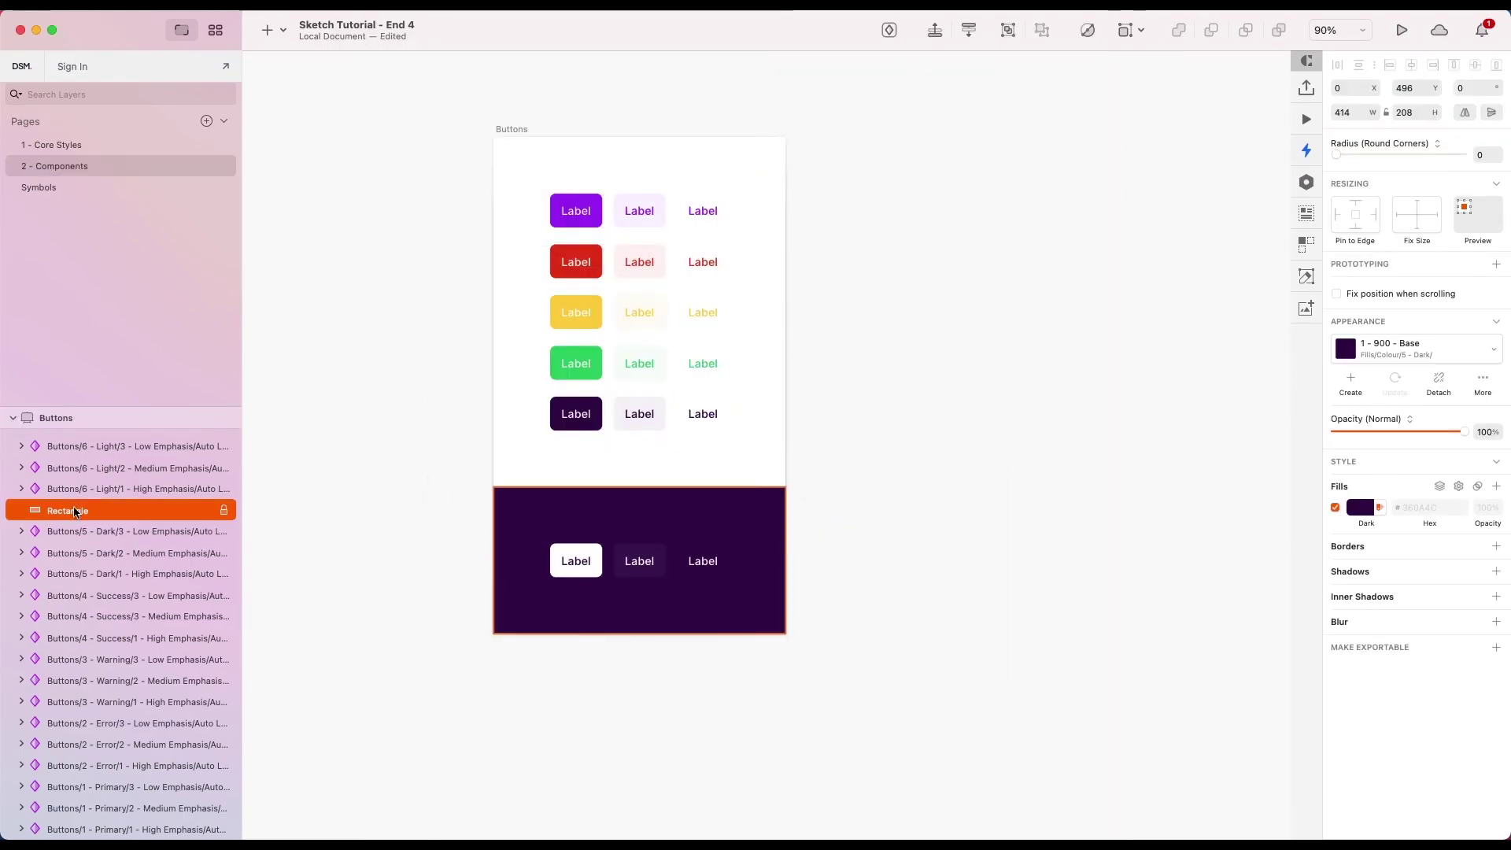
{"action": "left_click_drag", "start_coordinate": [68, 511], "coordinate": [95, 835]}
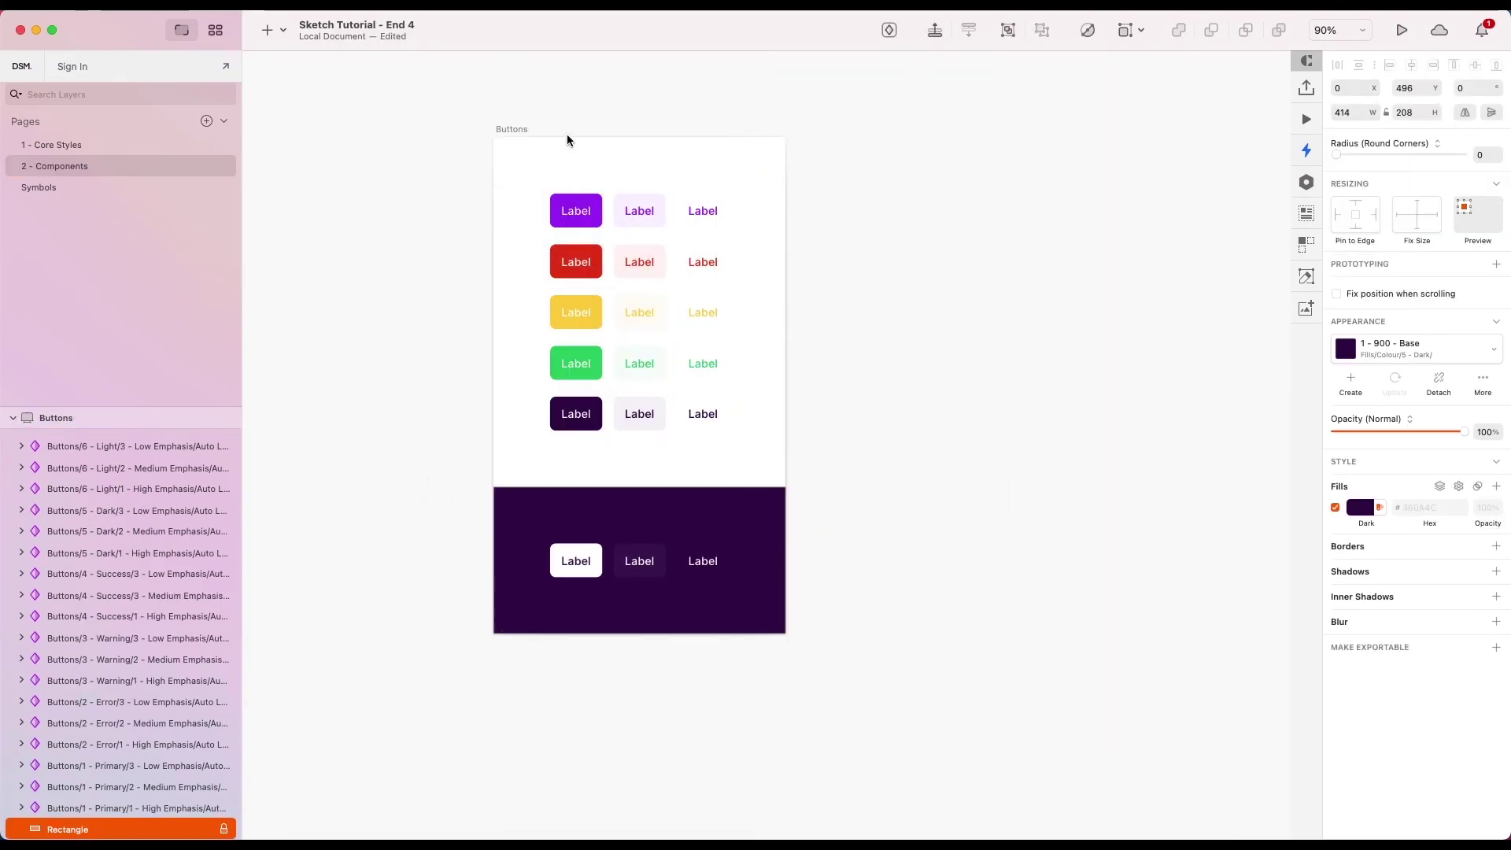
- Rename the Buttons artboard as "Buttons / Auto Layout"
{"action": "left_click", "coordinate": [547, 130]}
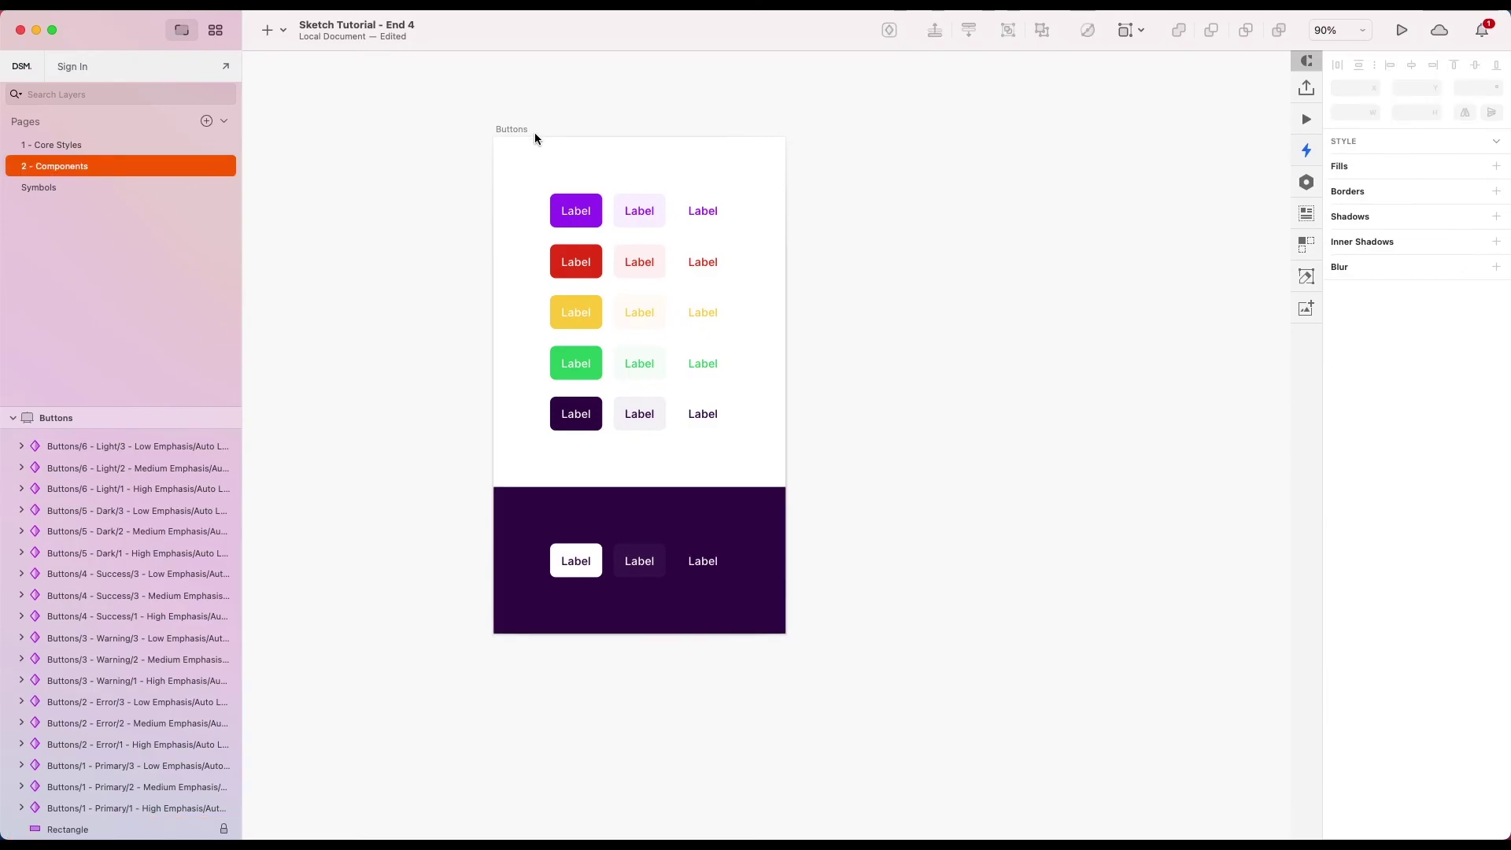
{"action": "left_click", "coordinate": [516, 129]}
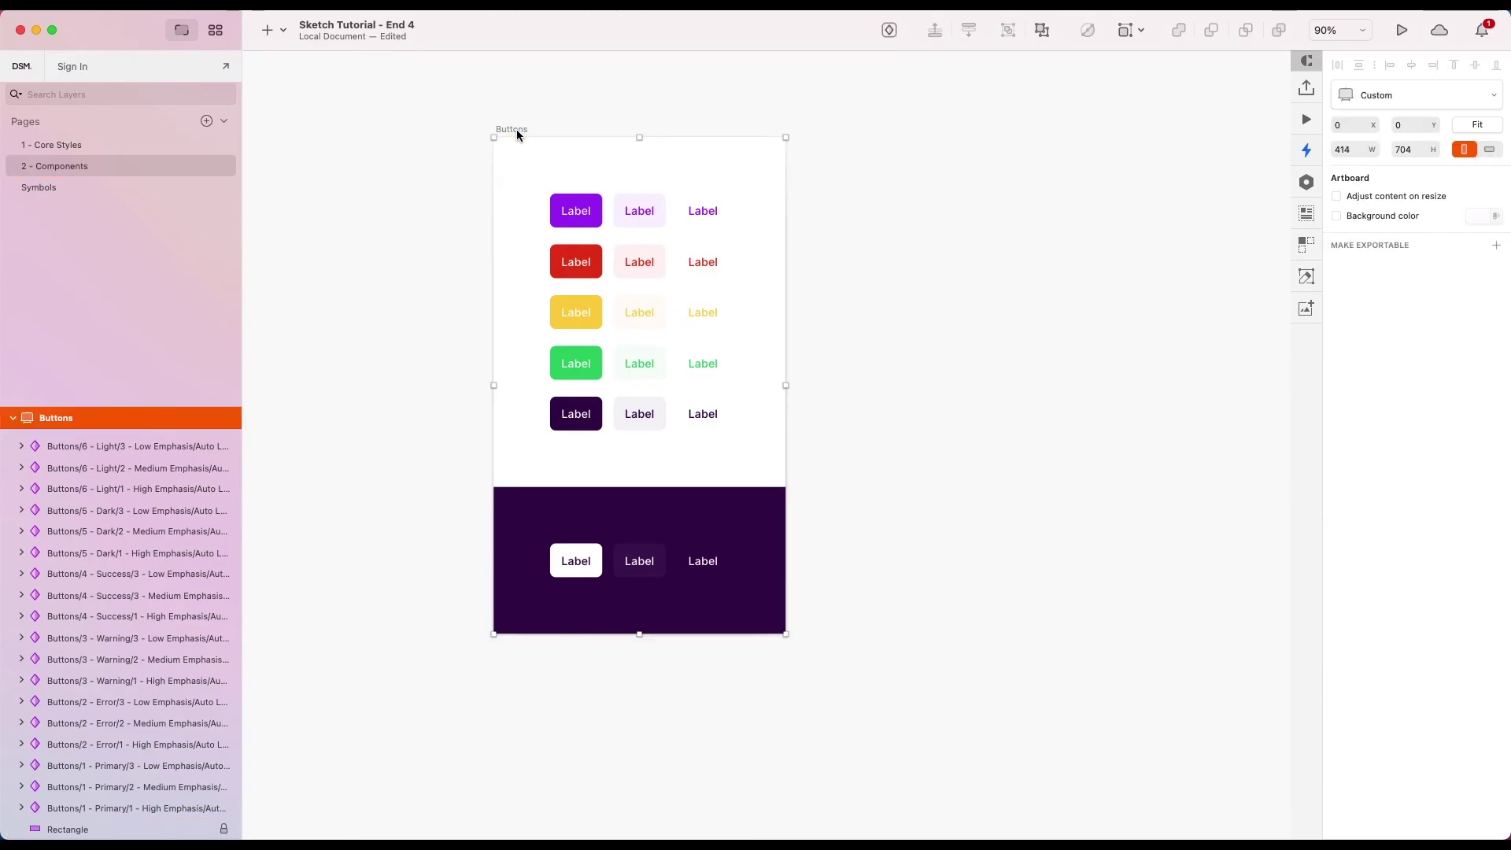
{"action": "double_click", "coordinate": [71, 421]}
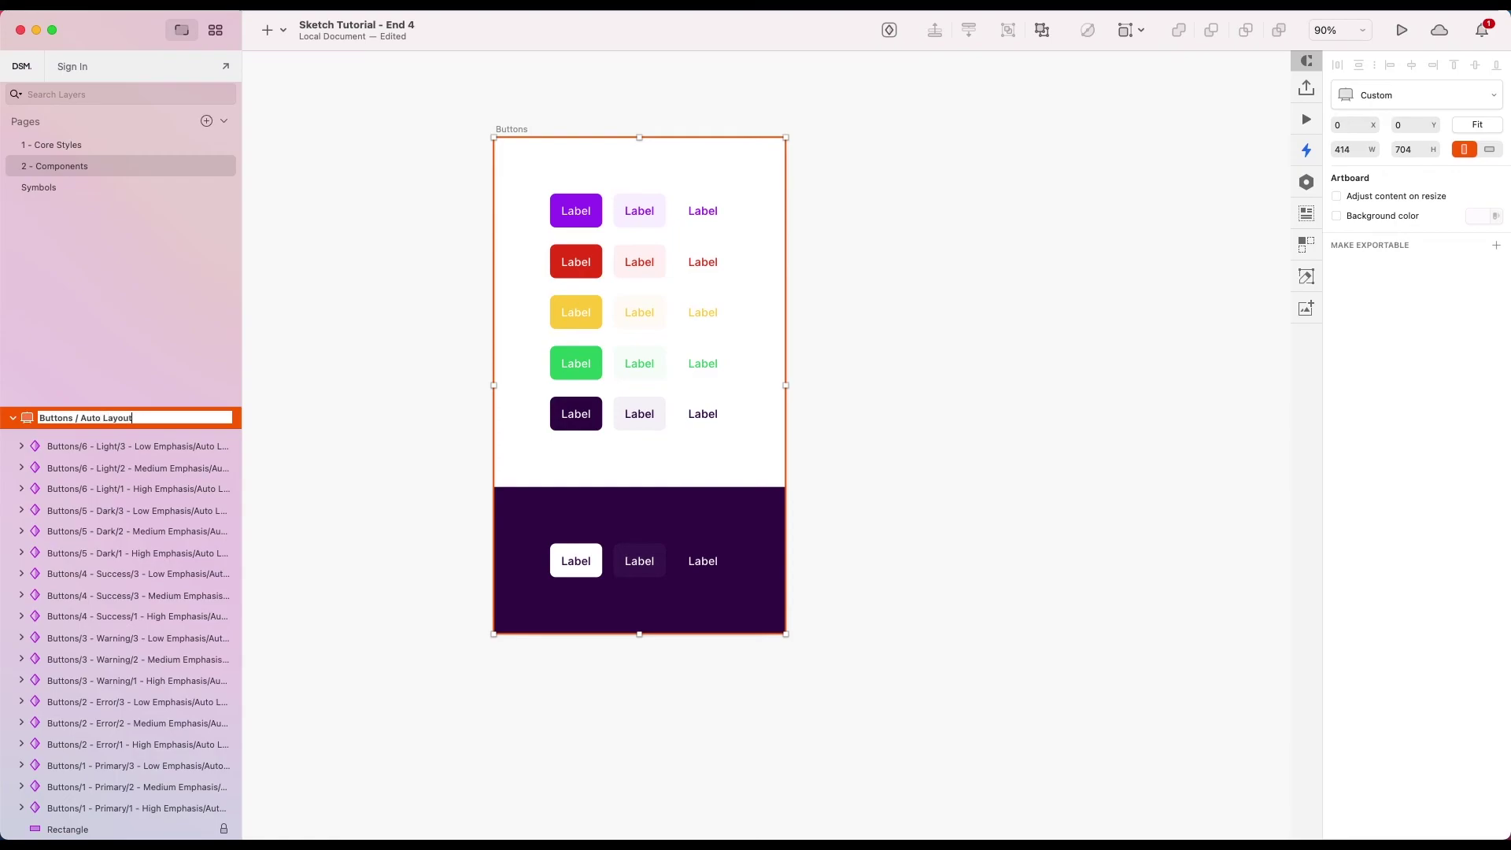
{"action": "left_click", "coordinate": [897, 317]}
- Duplicate the Buttons / Auto Layout artboard beside the original at X 494, Y 0
{"action": "left_click_drag", "start_coordinate": [551, 129], "coordinate": [886, 160]}
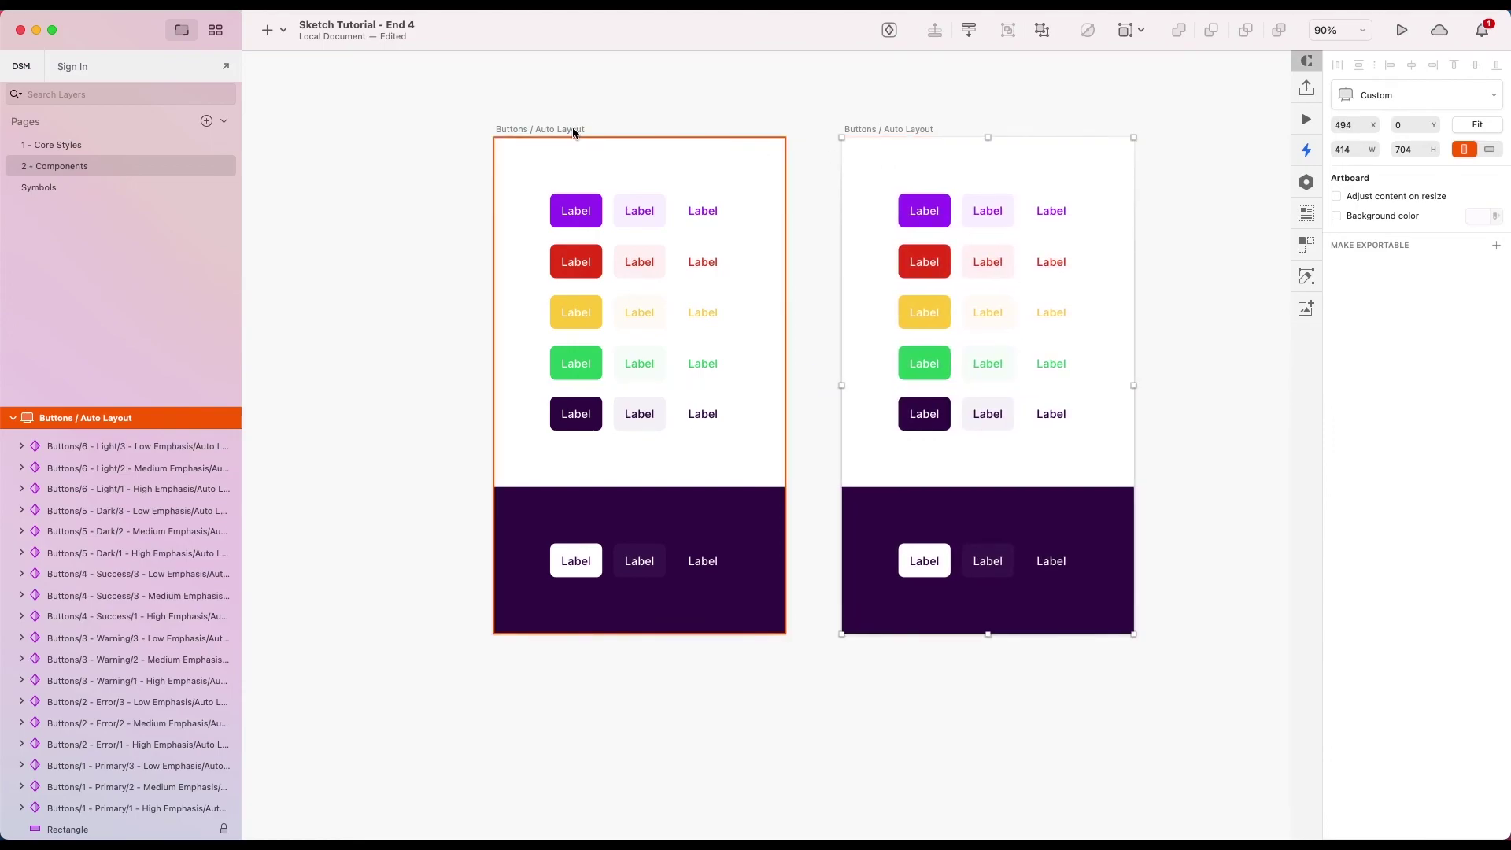
{"action": "left_click", "coordinate": [990, 111]}
{"action": "scroll", "coordinate": [1016, 213], "scroll_direction": "right", "scroll_amount": 3}
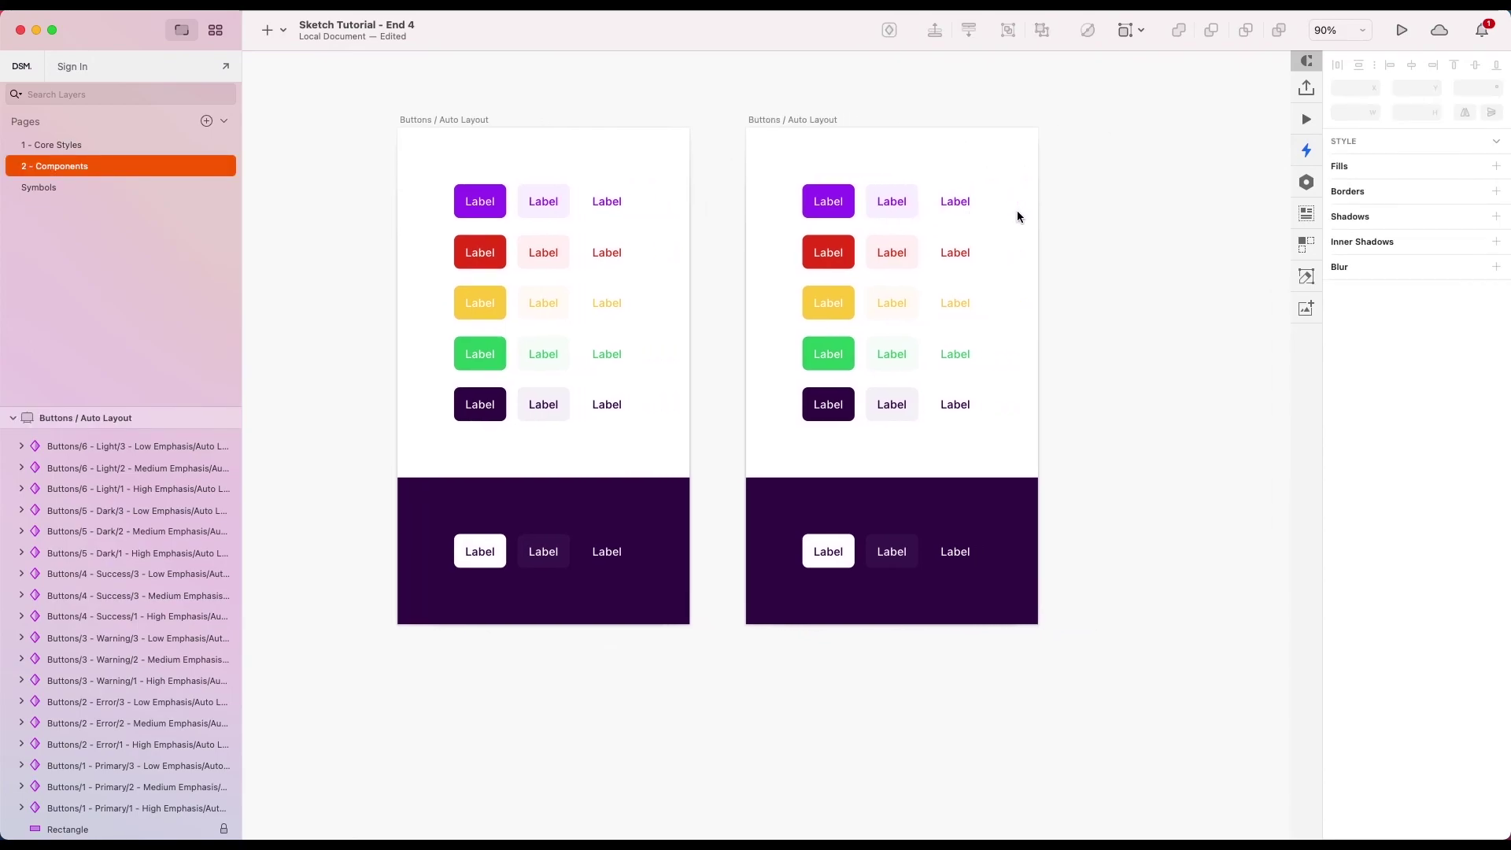
- Rename the original artboard at X 0 as "Buttons / Fixed"
{"action": "left_click", "coordinate": [445, 121]}
{"action": "double_click", "coordinate": [120, 822]}
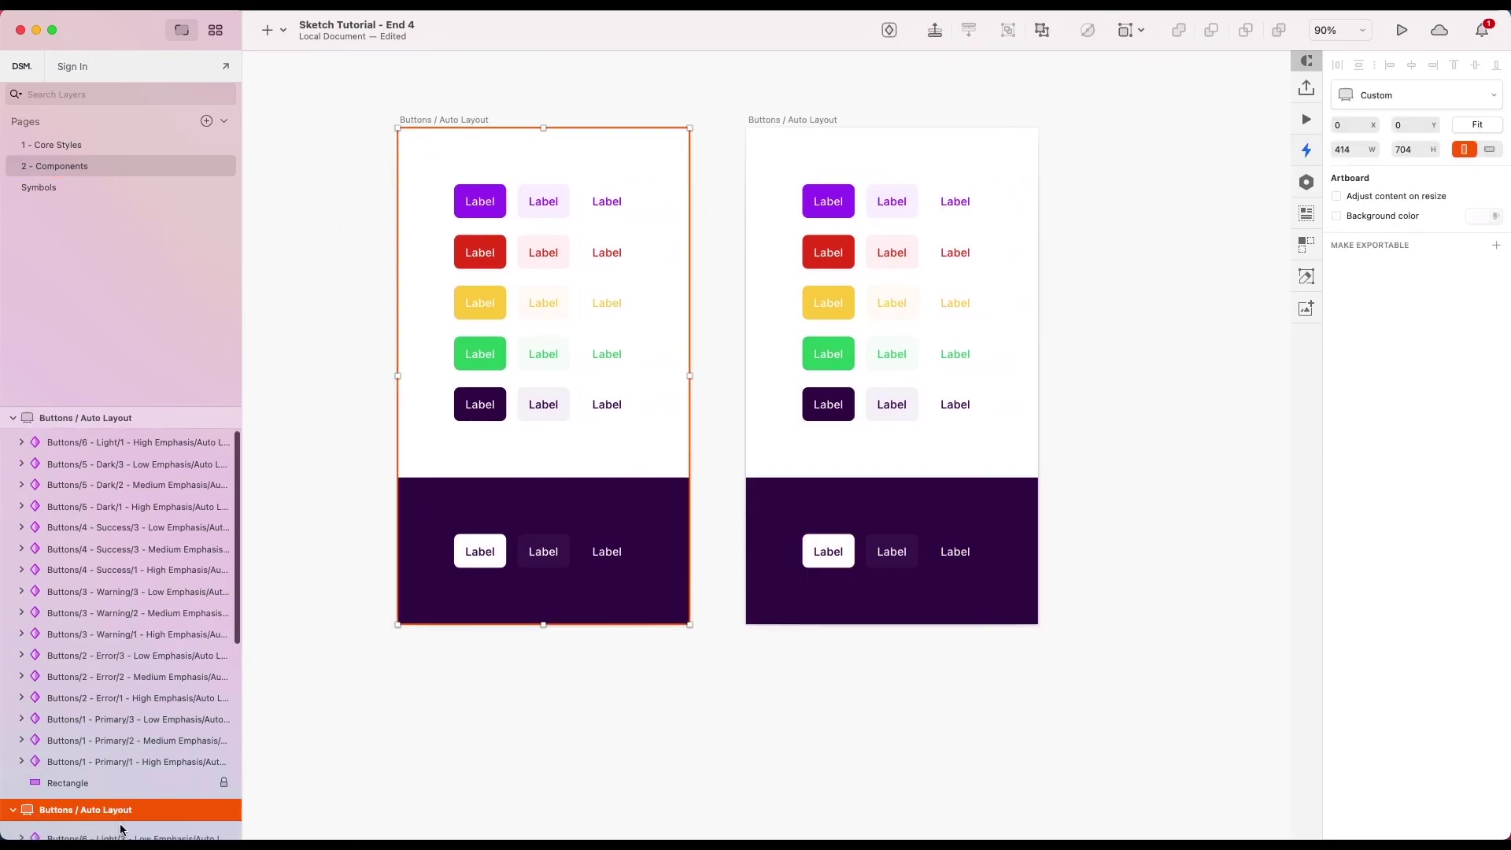
{"action": "key", "text": "Right"}
{"action": "key", "text": "BackSpace"}
{"action": "key", "text": "BackSpace"}
{"action": "key", "text": "BackSpace"}
{"action": "key", "text": "BackSpace"}
{"action": "key", "text": "BackSpace"}
{"action": "key", "text": "BackSpace"}
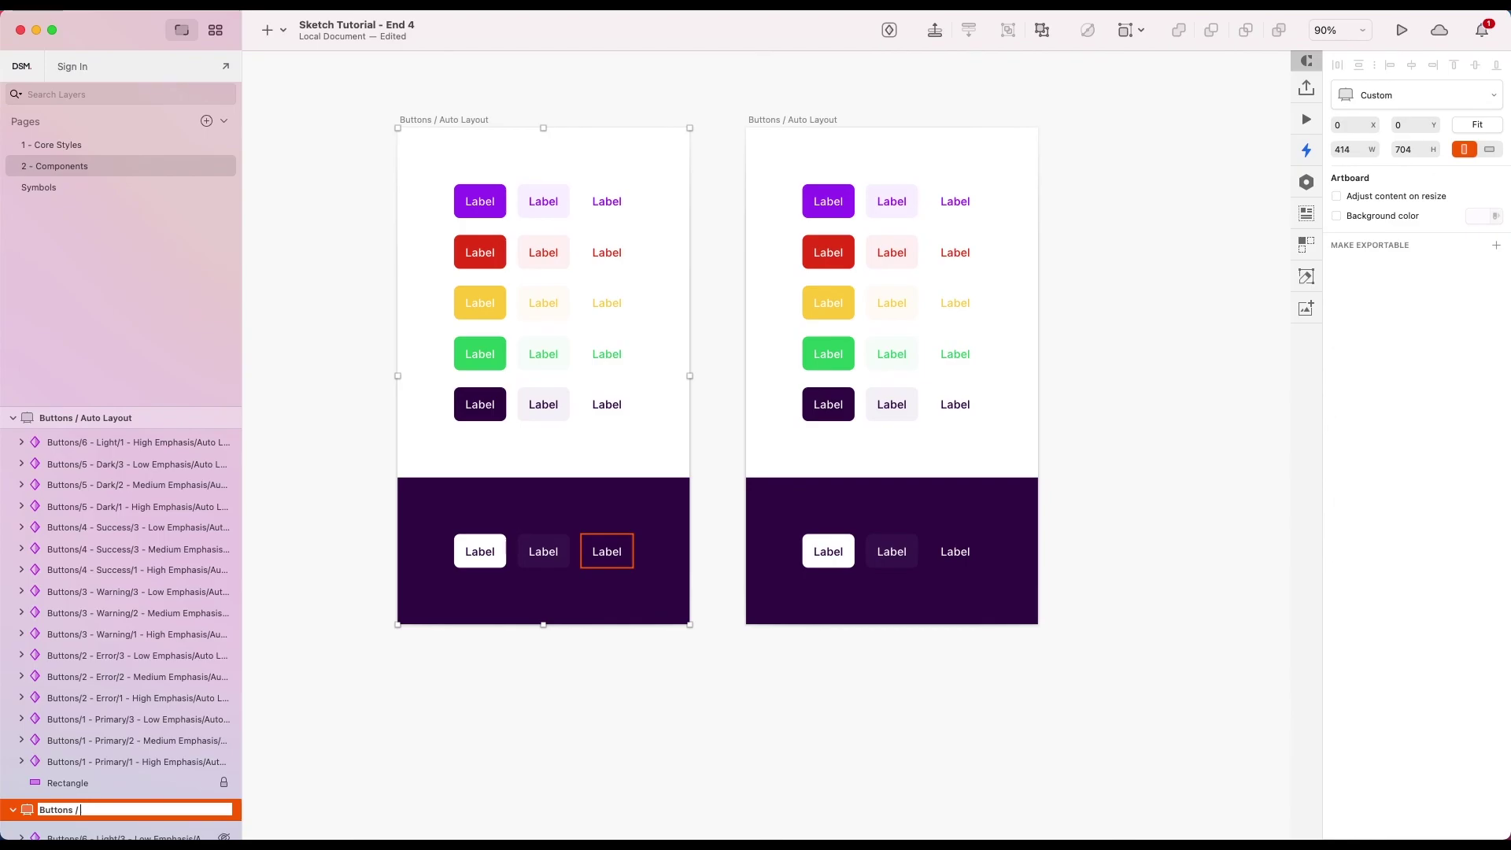
{"action": "left_click", "coordinate": [523, 744]}
{"action": "right_click", "coordinate": [78, 486]}
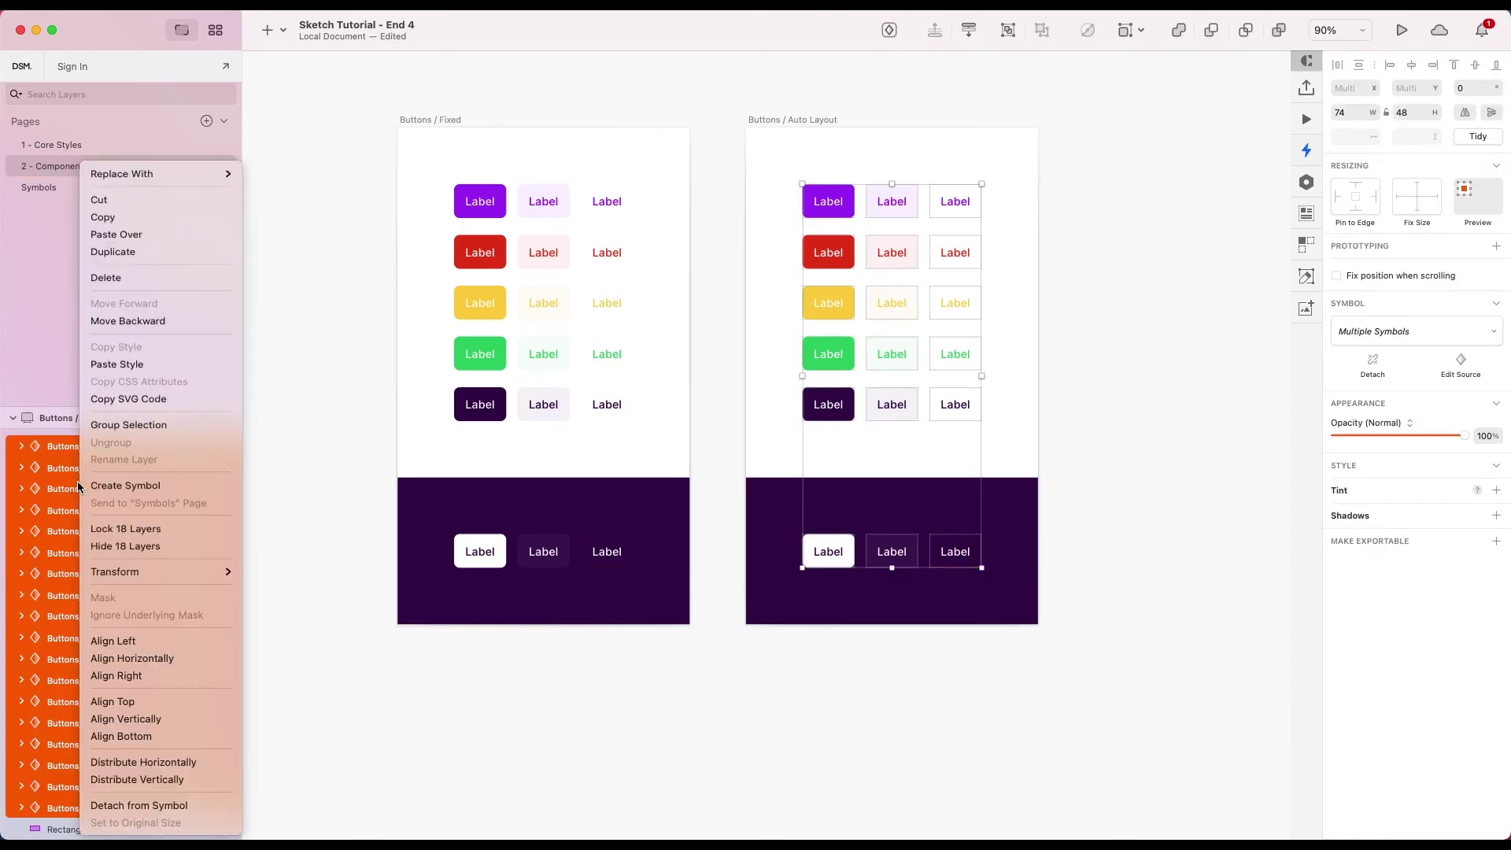
{"action": "left_click", "coordinate": [74, 550]}
{"action": "right_click", "coordinate": [157, 620]}
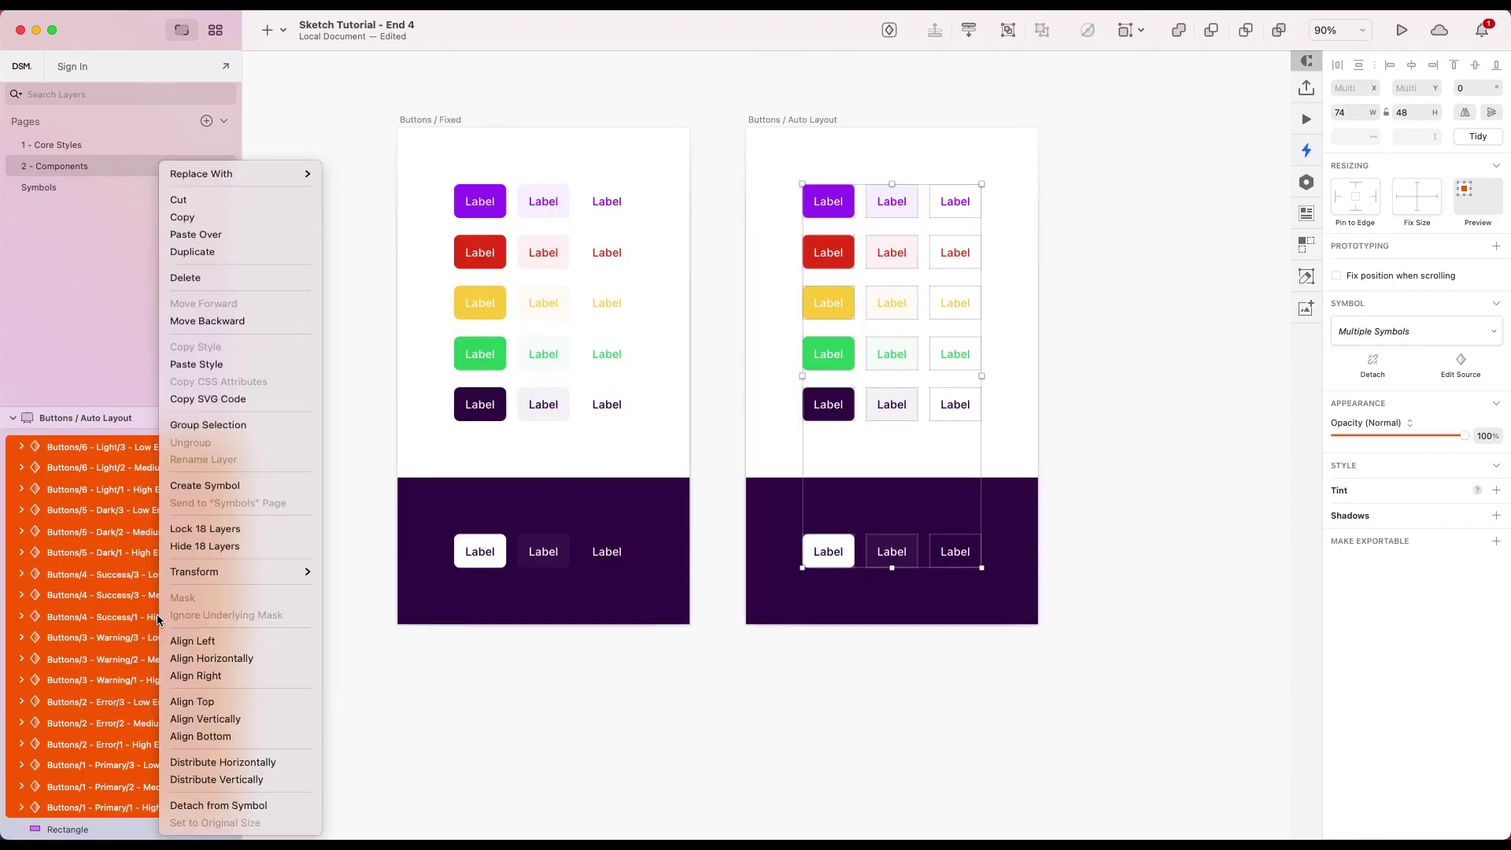
{"action": "scroll", "coordinate": [798, 262], "scroll_direction": "down", "scroll_amount": 3}
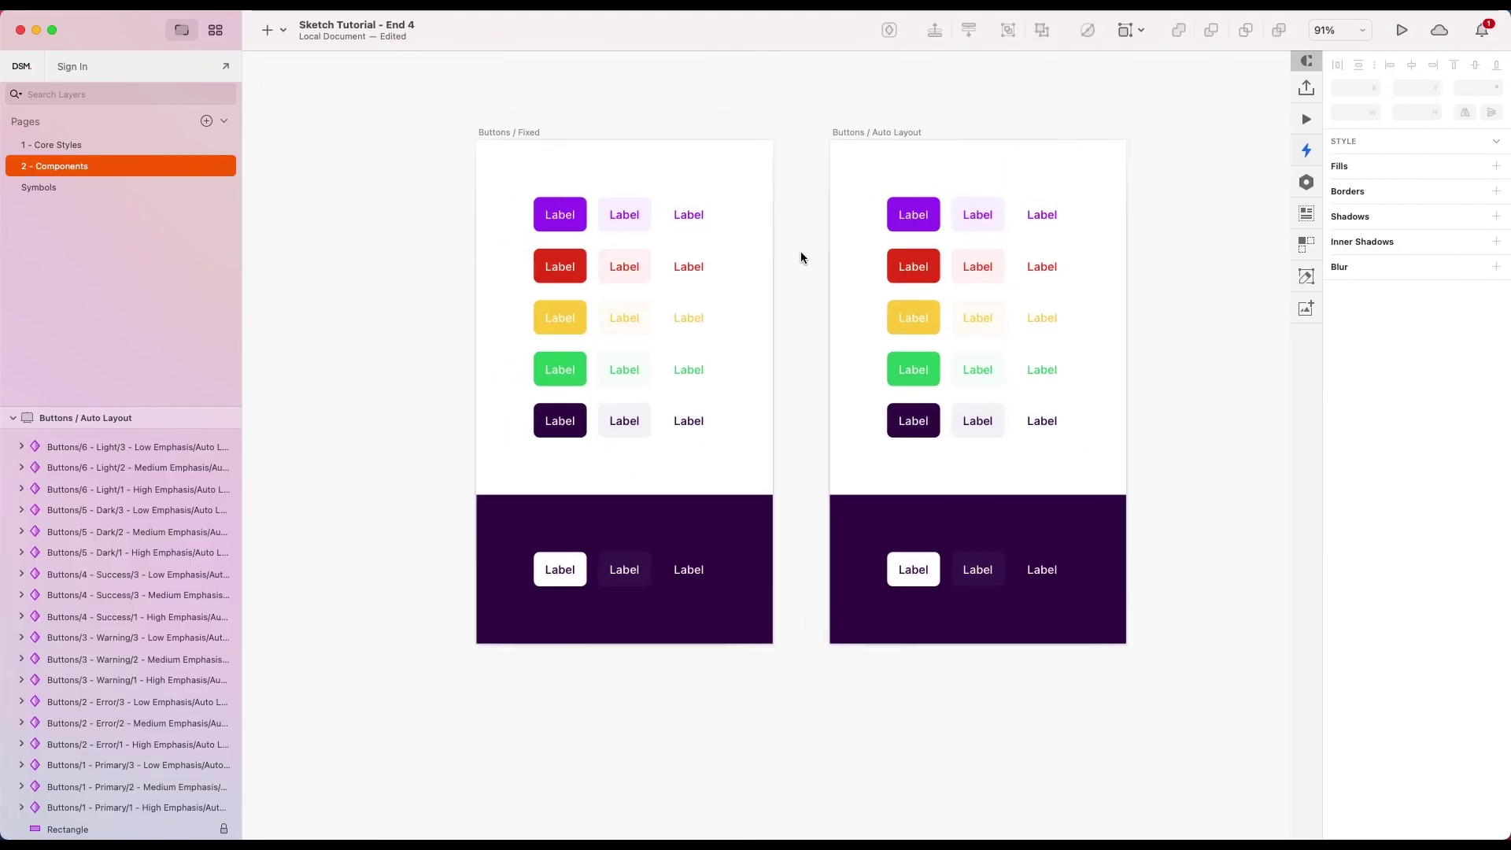
- Swap the Primary and Error buttons on the Buttons / Fixed artboard for their matching Fixed symbols at all three emphasis levels
{"action": "key", "text": "Tab"}
{"action": "key", "text": "Tab"}
{"action": "key", "text": "Tab"}
{"action": "key", "text": "Tab"}
{"action": "key", "text": "Tab"}
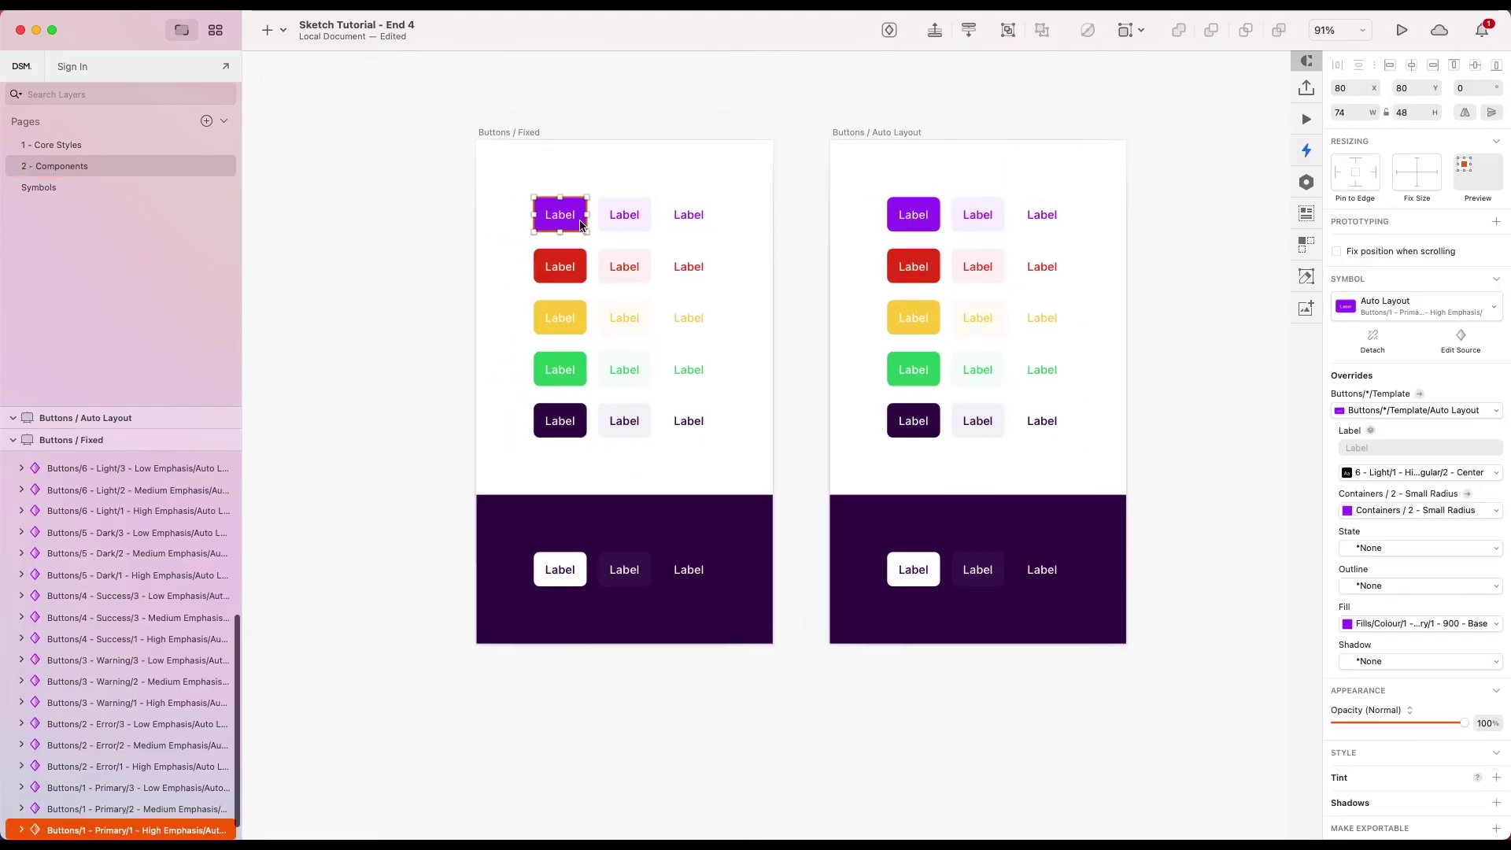
{"action": "key", "text": "Tab"}
{"action": "key", "text": "Tab"}
{"action": "key", "text": "Tab"}
{"action": "key", "text": "Tab"}
{"action": "key", "text": "Tab"}
{"action": "key", "text": "Tab"}
{"action": "key", "text": "Tab"}
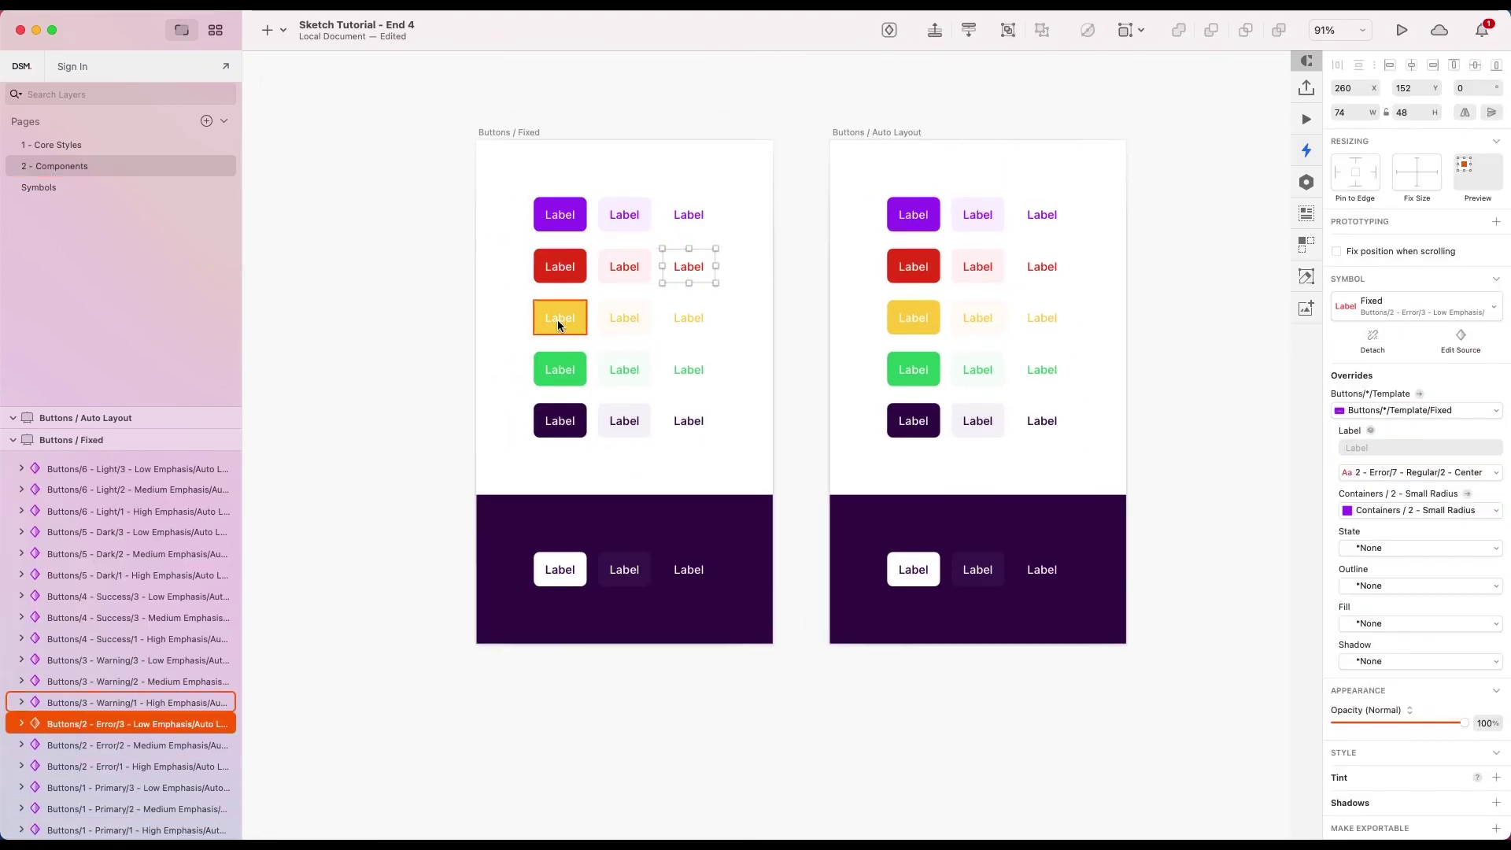
- Swap the Warning, Success, Dark and Light buttons on the Buttons / Fixed artboard for their matching Fixed symbols
{"action": "key", "text": "Tab"}
{"action": "key", "text": "Tab"}
{"action": "key", "text": "Tab"}
{"action": "key", "text": "Tab"}
{"action": "key", "text": "Tab"}
{"action": "key", "text": "Tab"}
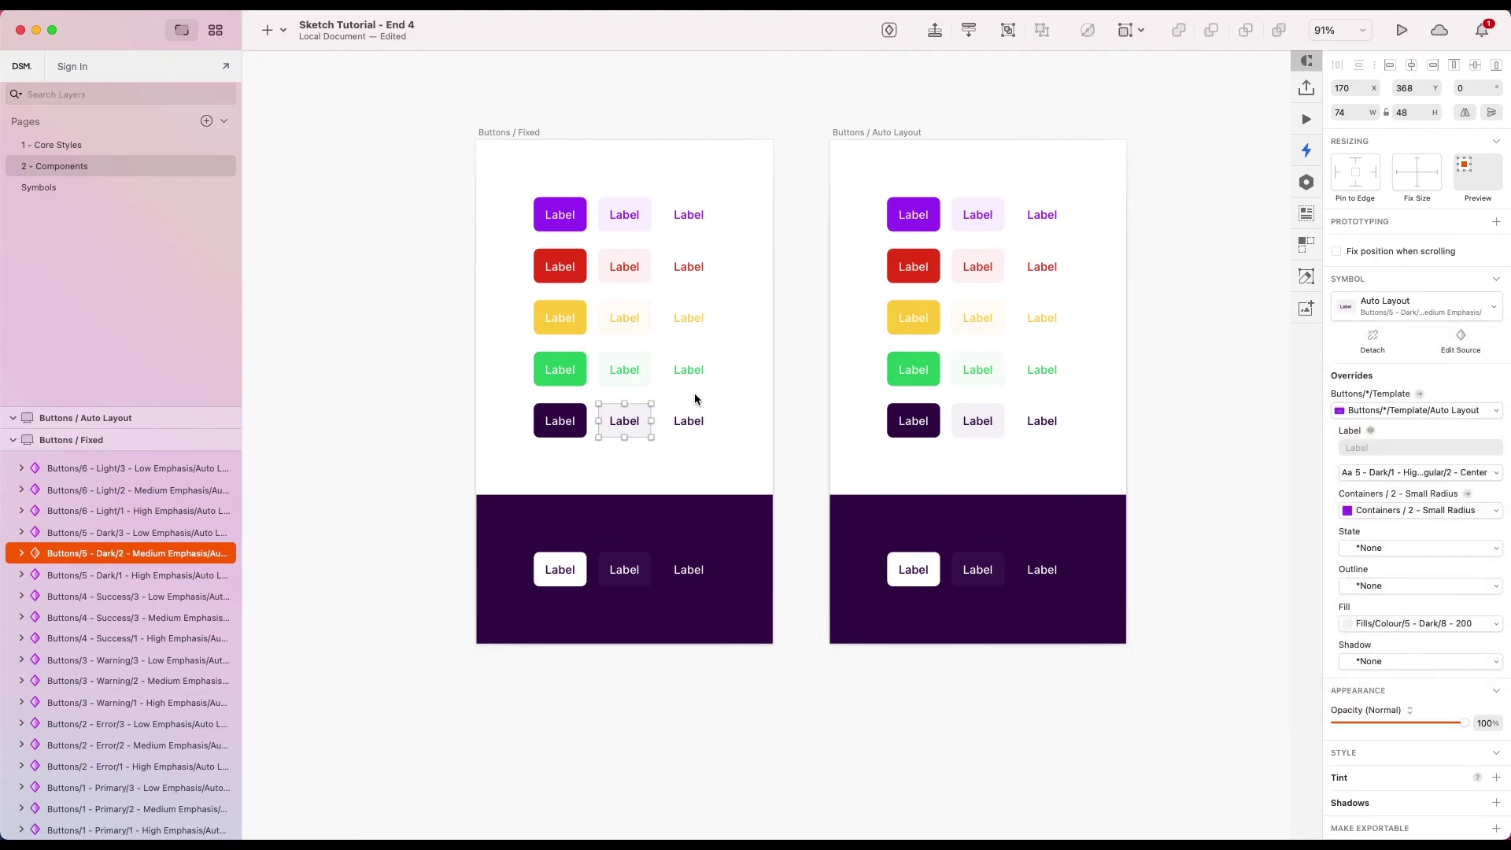
{"action": "scroll", "coordinate": [189, 546], "scroll_direction": "down", "scroll_amount": 2}
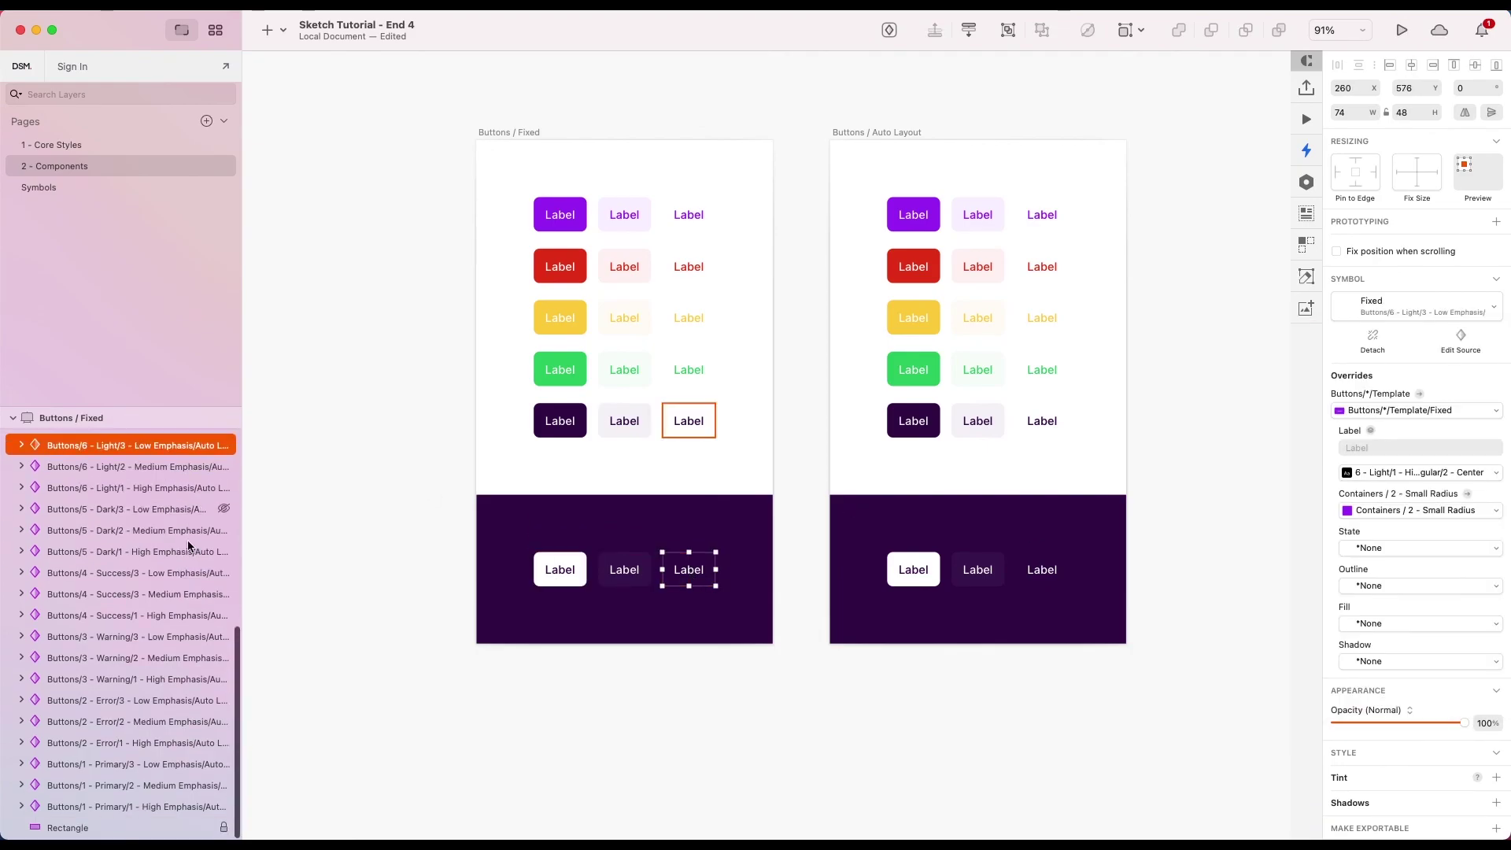
- Rename all 18 symbol layers in the Buttons / Fixed artboard as "Button"
{"action": "left_click", "coordinate": [128, 808], "text": "shift"}
{"action": "right_click", "coordinate": [129, 808]}
{"action": "left_click", "coordinate": [161, 460]}
{"action": "type", "text": "Button"}
{"action": "key", "text": "super+a"}
{"action": "key", "text": "super+c"}
{"action": "double_click", "coordinate": [61, 574]}
{"action": "key", "text": "super+v"}
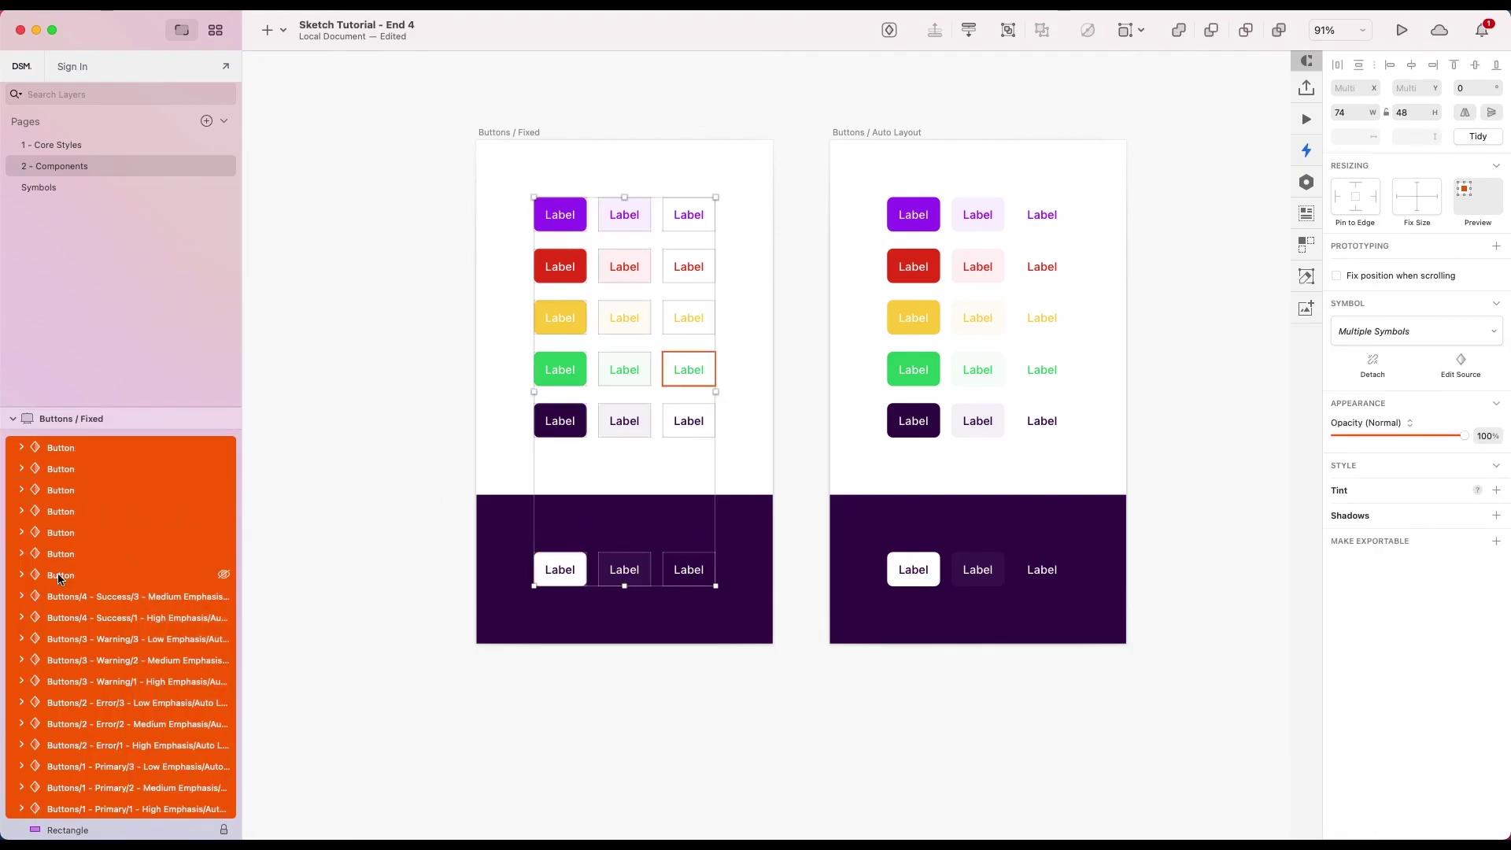
{"action": "double_click", "coordinate": [64, 723]}
{"action": "key", "text": "super+v"}
{"action": "left_click", "coordinate": [64, 745]}
- Rename all 18 symbol layers in the Buttons / Auto Layout artboard as "Button"
{"action": "double_click", "coordinate": [65, 807]}
{"action": "key", "text": "super+v"}
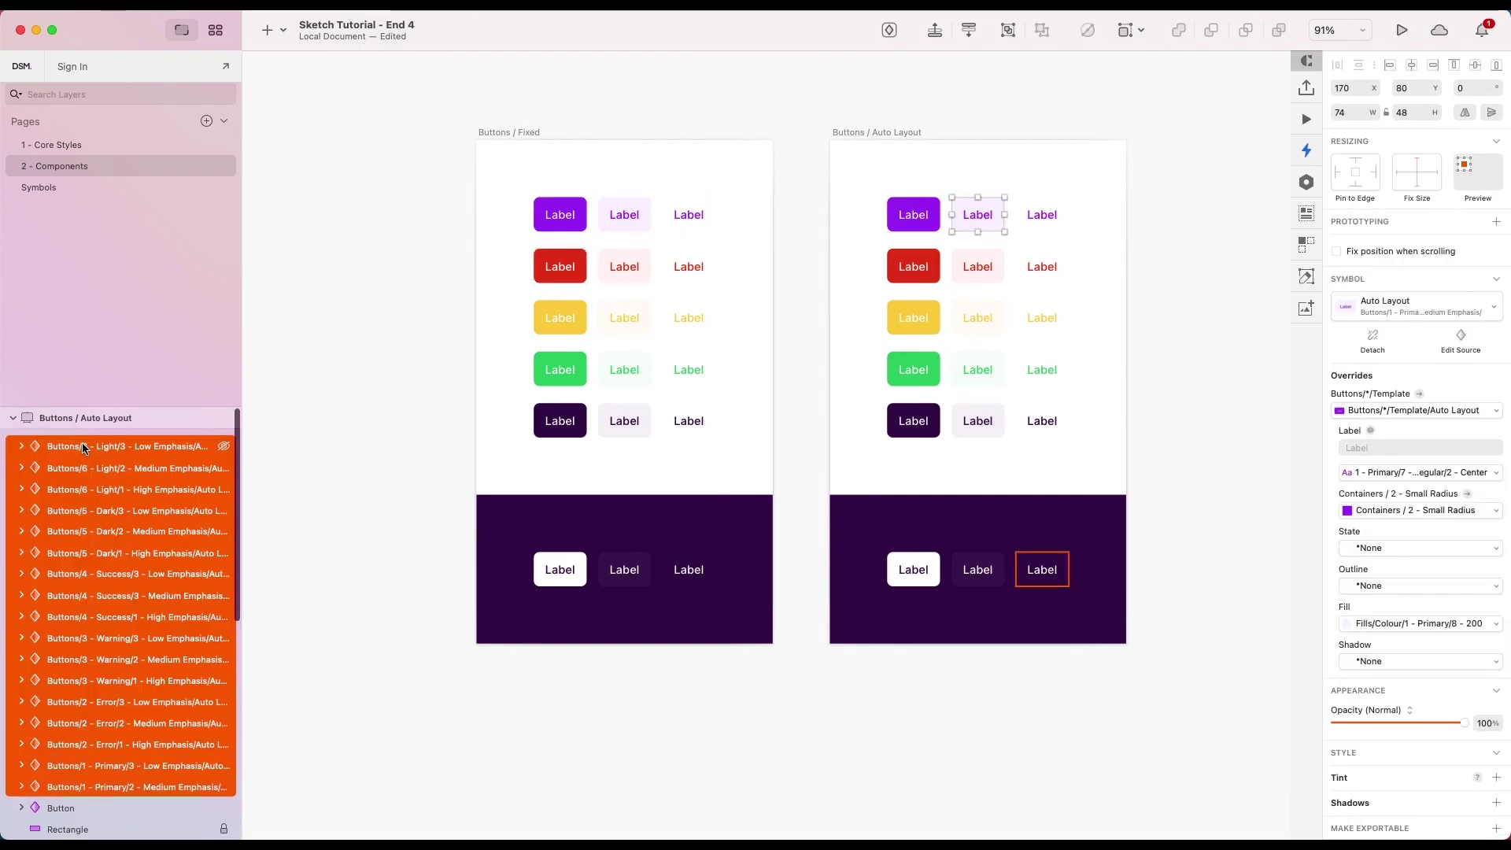
{"action": "left_click", "coordinate": [595, 713]}
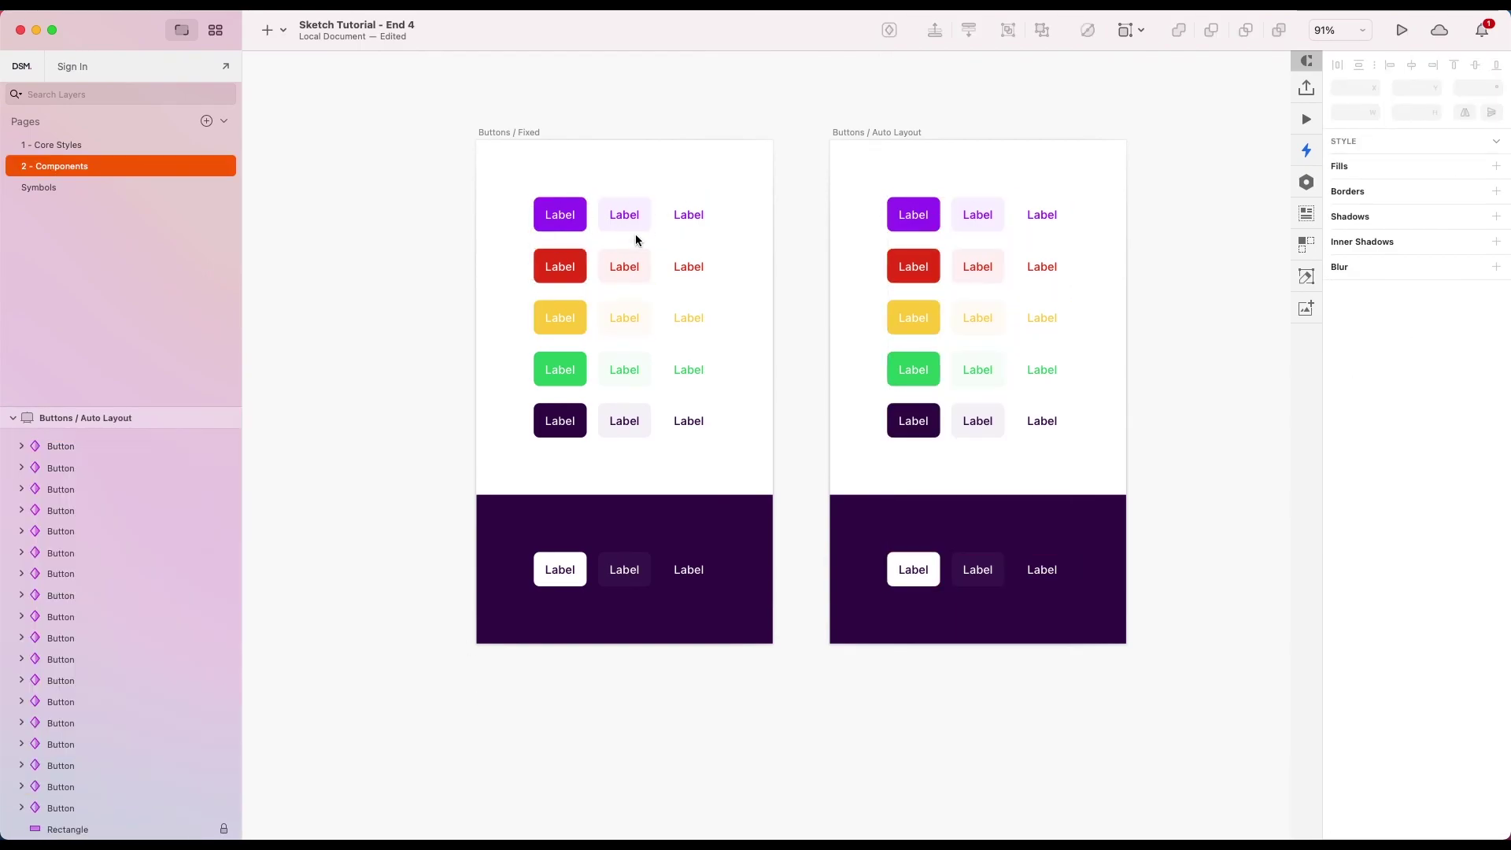
- Check the symbols behind the Primary buttons on both artboards, view their sources on the Symbols page and return to the Components page
{"action": "left_click", "coordinate": [630, 221]}
{"action": "left_click", "coordinate": [1407, 313]}
{"action": "left_click", "coordinate": [978, 217]}
{"action": "left_click", "coordinate": [1408, 313]}
{"action": "left_click", "coordinate": [683, 219]}
{"action": "double_click", "coordinate": [683, 219]}
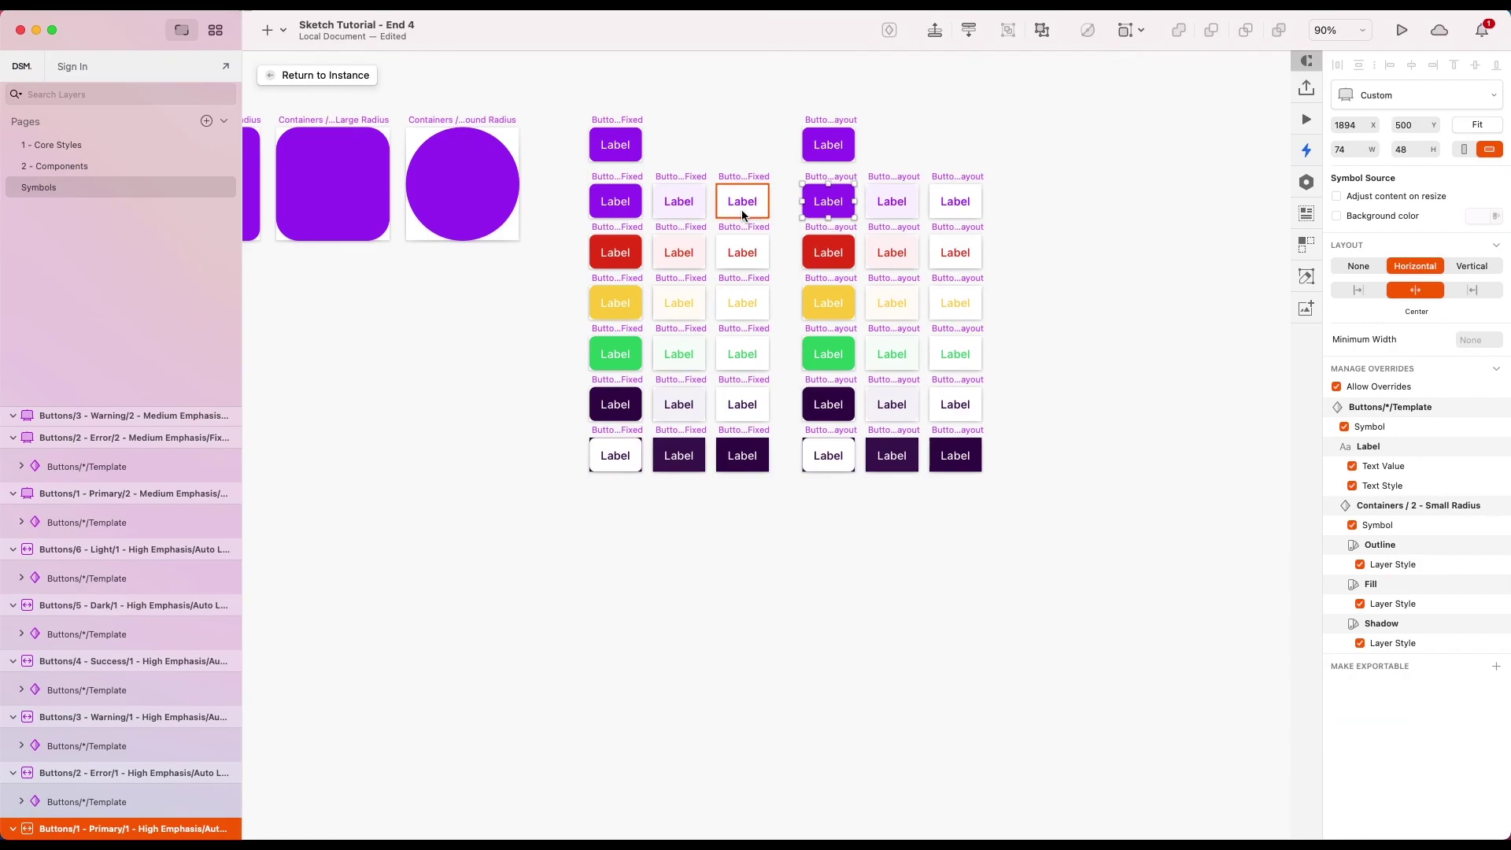
{"action": "left_click", "coordinate": [742, 207]}
{"action": "left_click", "coordinate": [64, 165]}
{"action": "left_click", "coordinate": [1100, 699]}
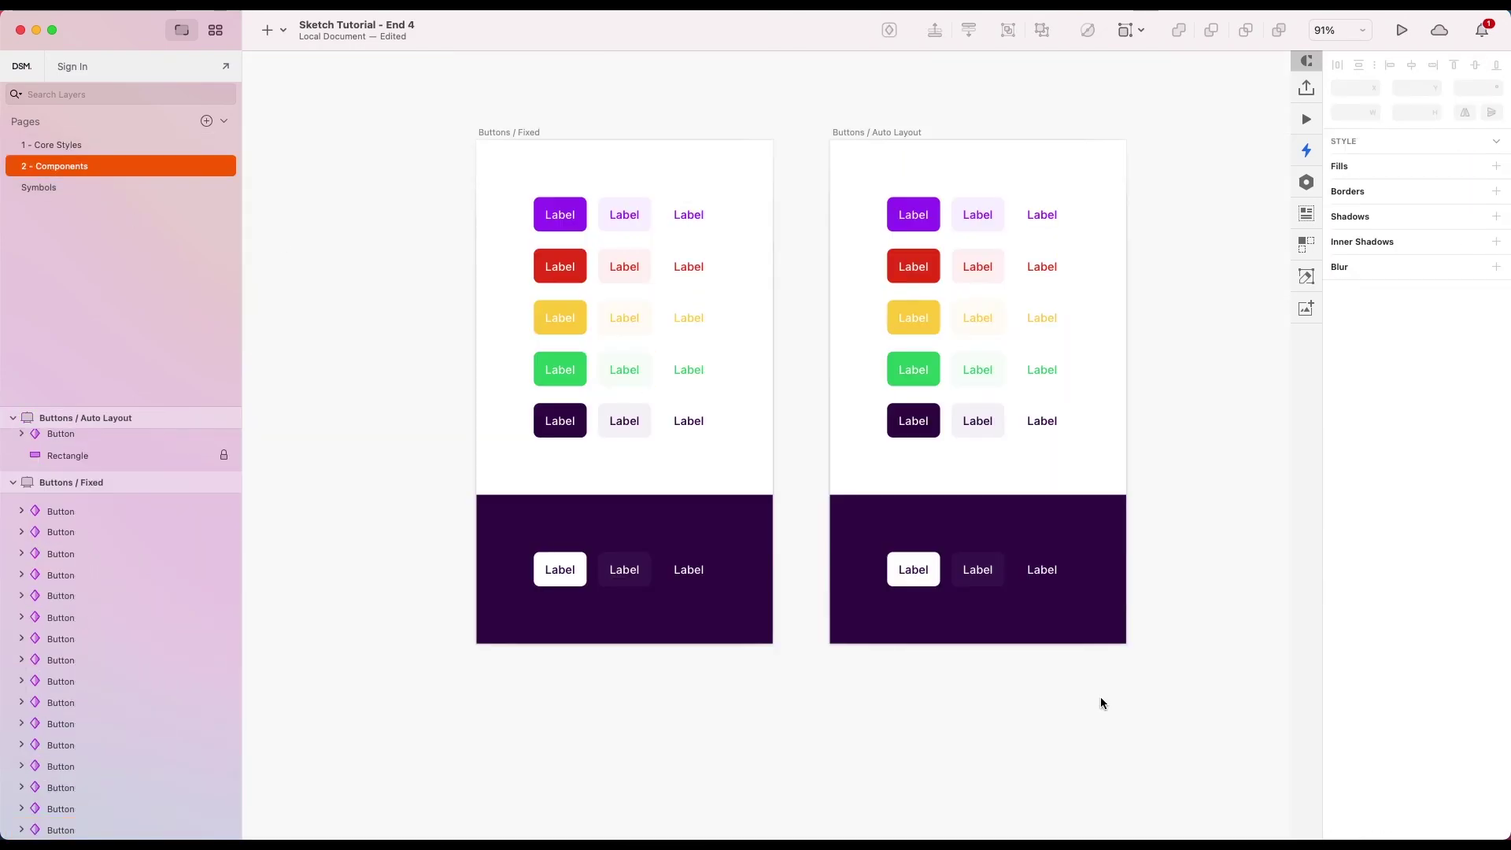